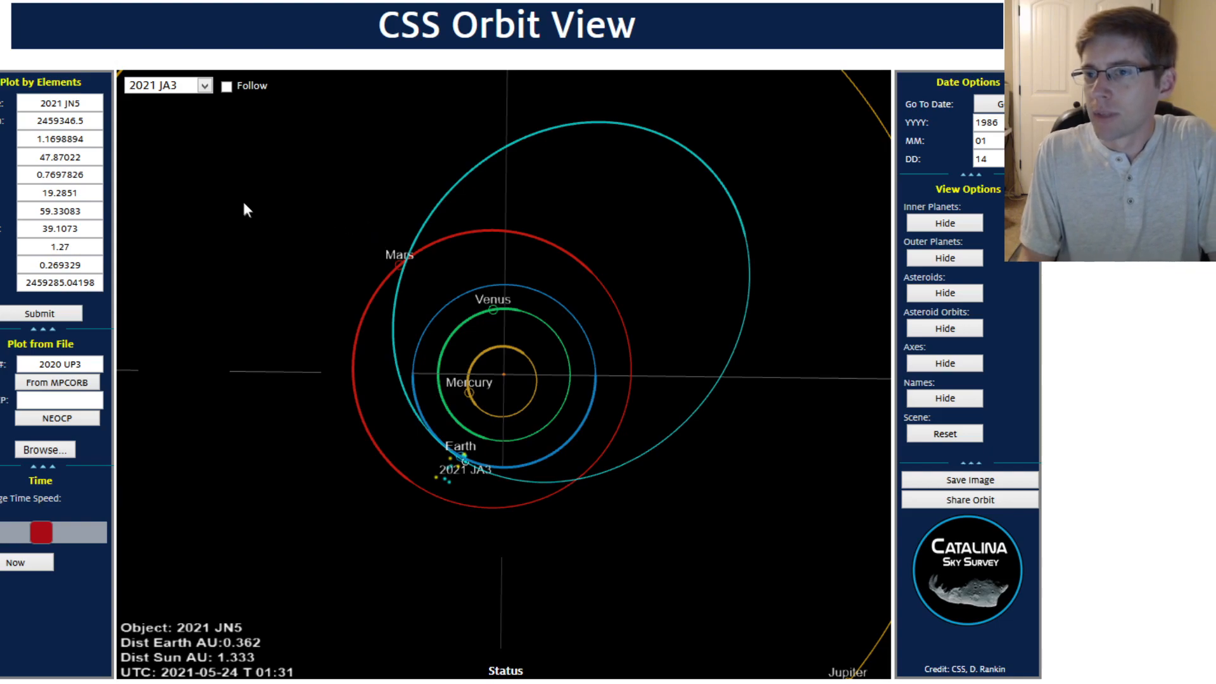
Display the orbits of asteroids 2021 JB3, JC3, JE2, JF3, JG5 and JH2 one at a time
{"action": "left_click", "coordinate": [203, 86]}
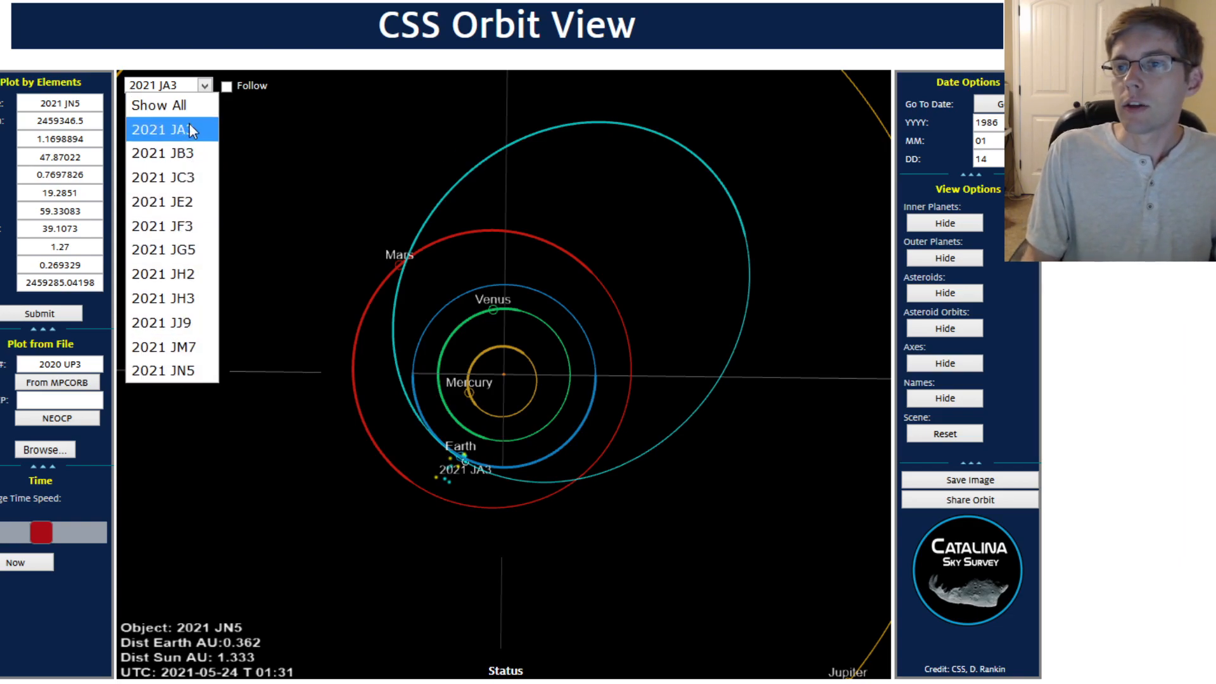
{"action": "left_click", "coordinate": [184, 149]}
{"action": "left_click", "coordinate": [204, 88]}
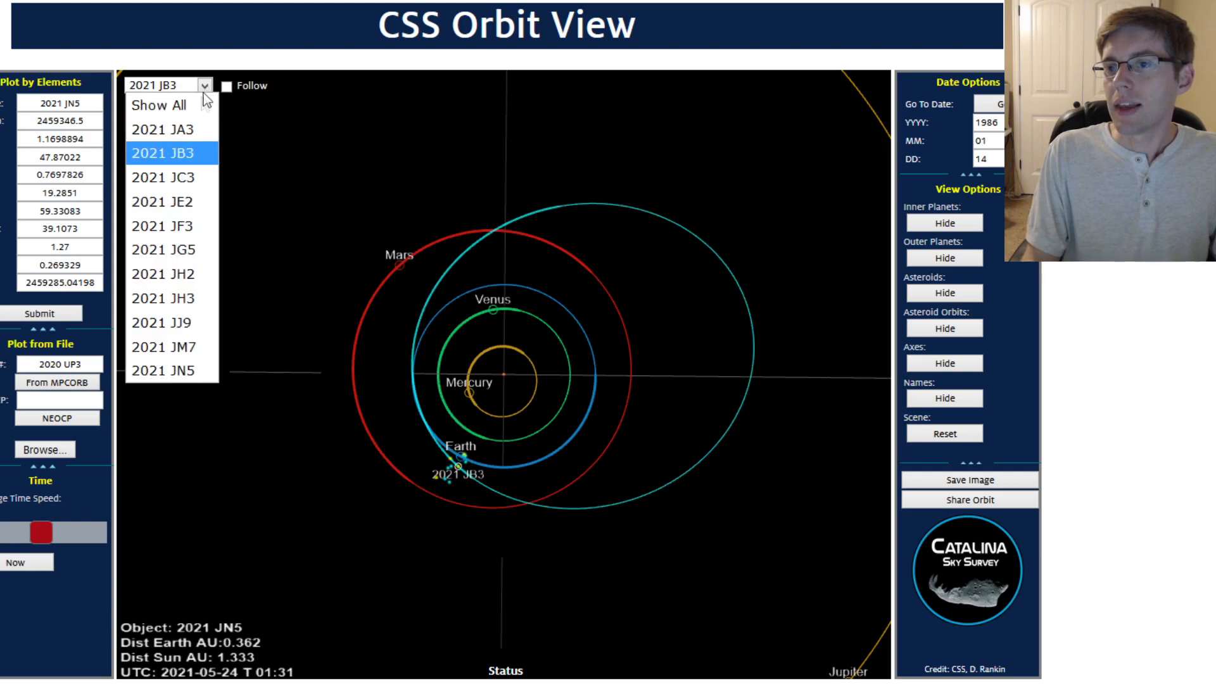
{"action": "left_click", "coordinate": [184, 176]}
{"action": "left_click", "coordinate": [207, 85]}
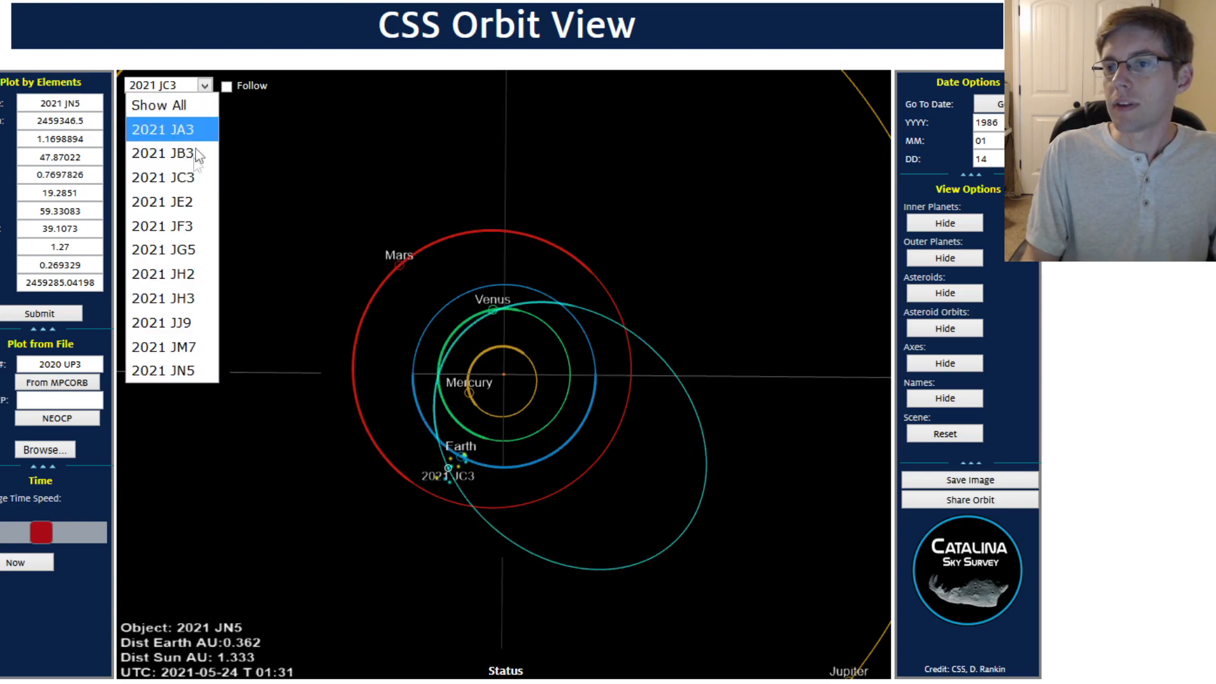
{"action": "left_click", "coordinate": [181, 201]}
{"action": "left_click", "coordinate": [206, 89]}
{"action": "left_click", "coordinate": [176, 226]}
{"action": "left_click", "coordinate": [204, 86]}
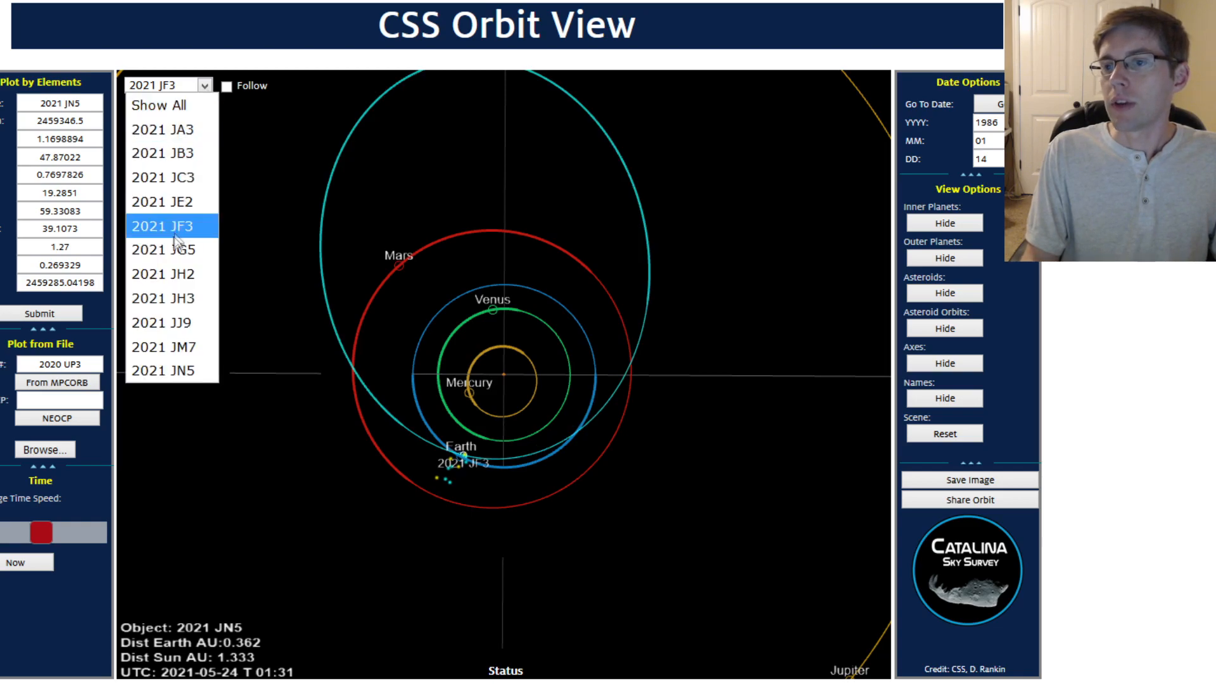
{"action": "left_click", "coordinate": [169, 253]}
{"action": "left_click", "coordinate": [205, 89]}
{"action": "left_click", "coordinate": [169, 278]}
Show the orbits of all listed asteroids together and examine their tilt relative to the planets
{"action": "left_click", "coordinate": [204, 86]}
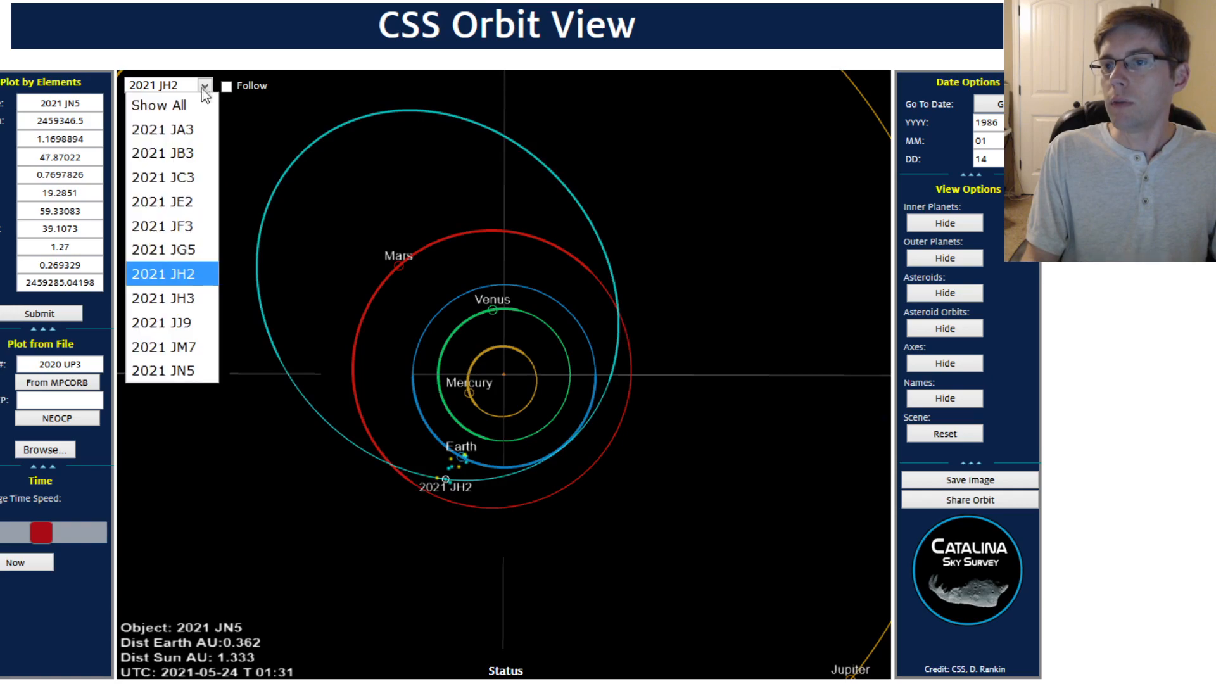
{"action": "left_click", "coordinate": [158, 112]}
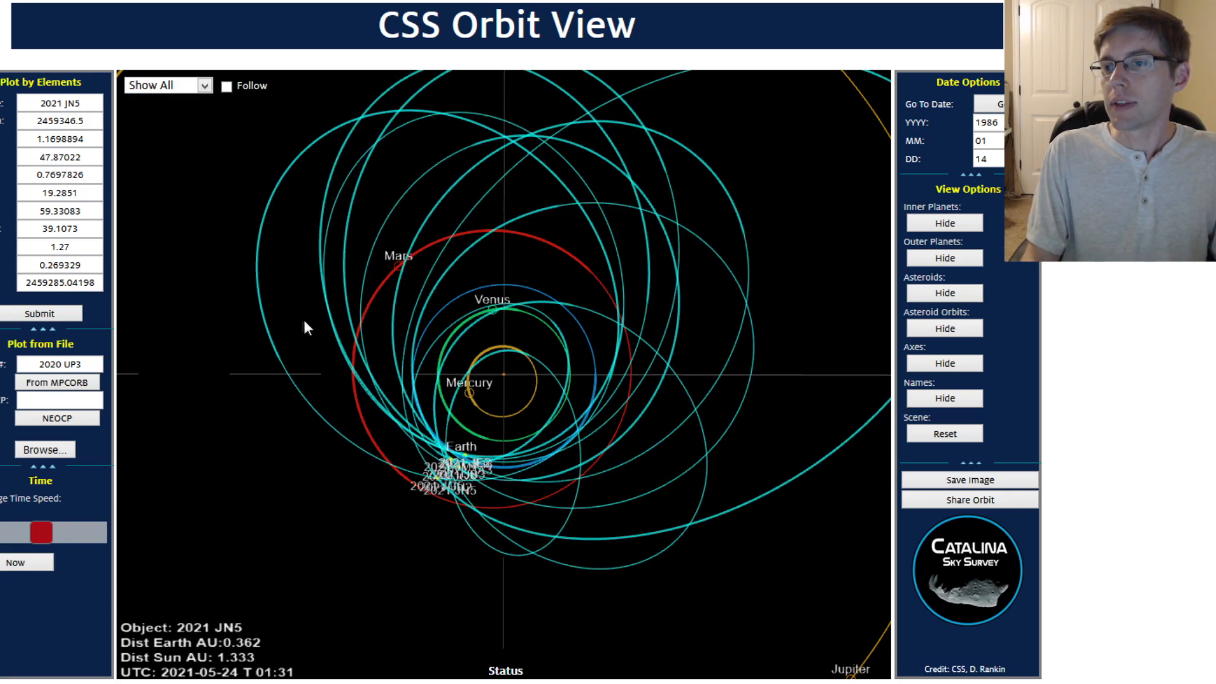
{"action": "scroll", "coordinate": [302, 322], "scroll_direction": "down", "scroll_amount": 5}
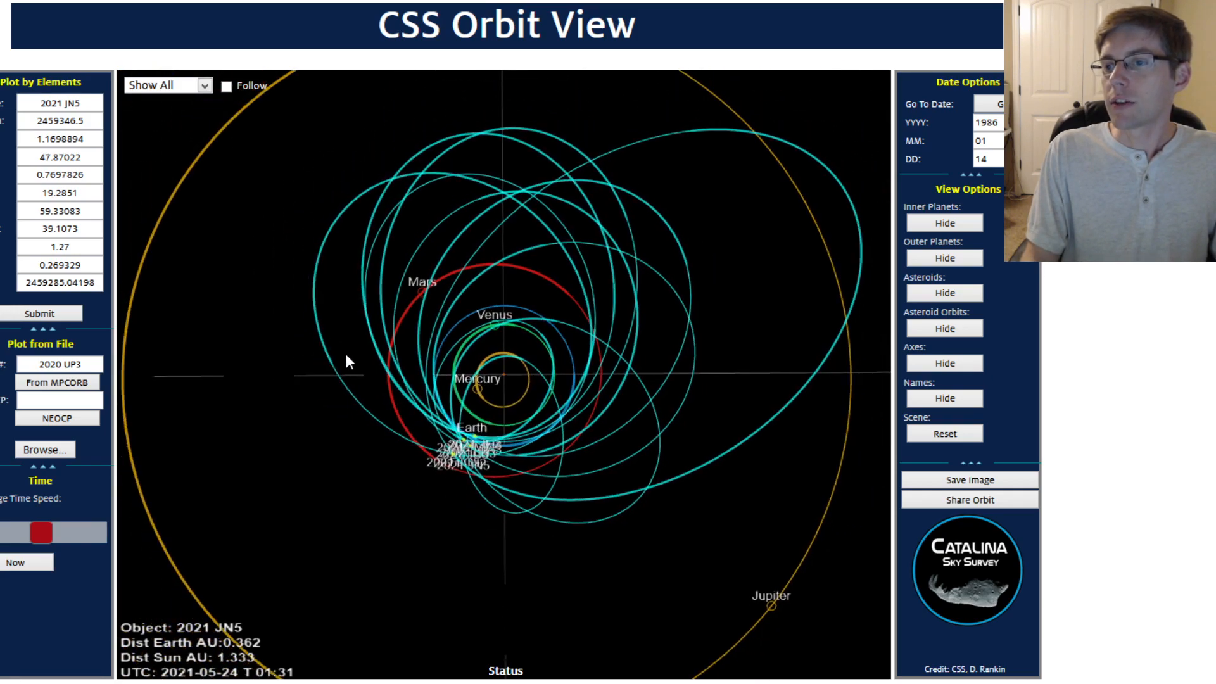
{"action": "left_click_drag", "start_coordinate": [369, 426], "coordinate": [329, 416]}
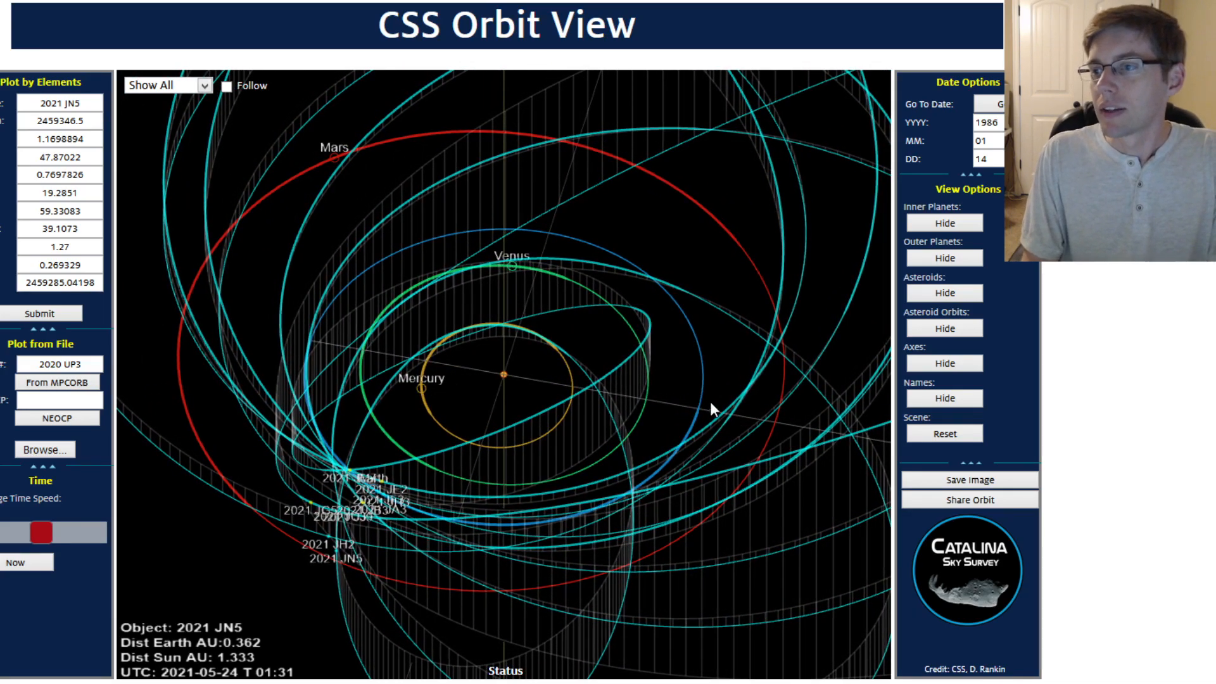
{"action": "mouse_move", "coordinate": [385, 448]}
{"action": "left_mouse_down"}
{"action": "mouse_move", "coordinate": [395, 410]}
{"action": "mouse_move", "coordinate": [369, 430]}
{"action": "left_mouse_up"}
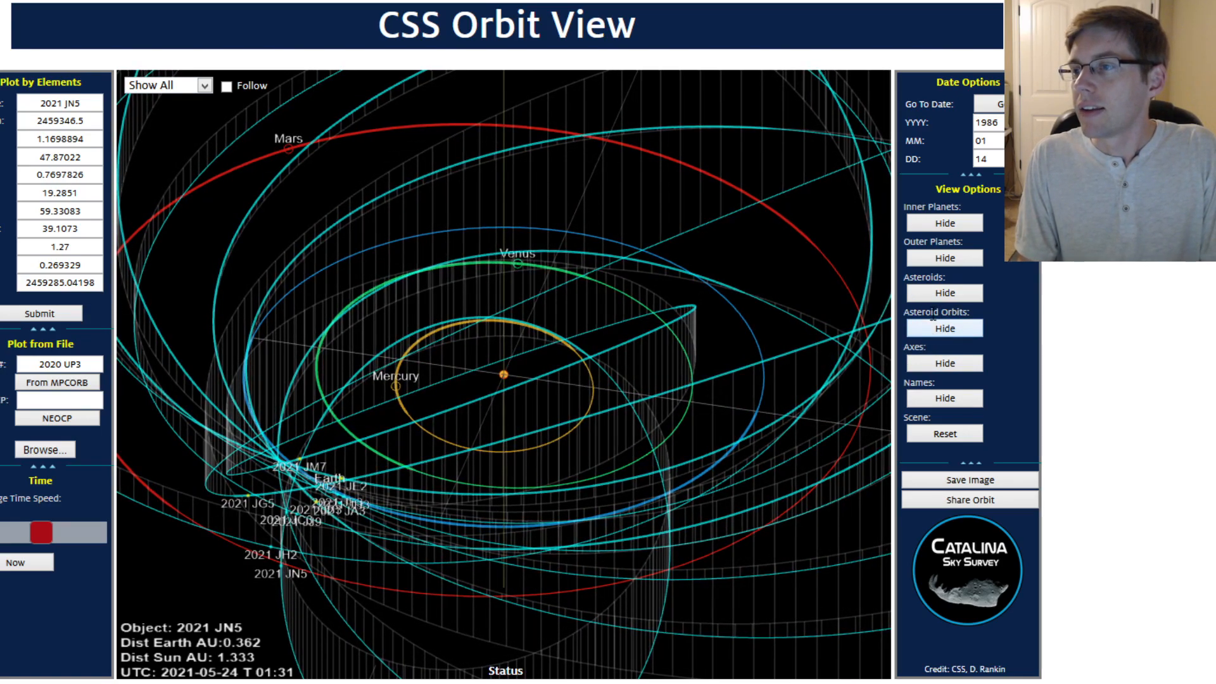
Hide the asteroid names and the asteroid orbits, leaving only the asteroid positions beside the planets
{"action": "left_click", "coordinate": [943, 399]}
{"action": "left_click_drag", "start_coordinate": [428, 491], "coordinate": [341, 543]}
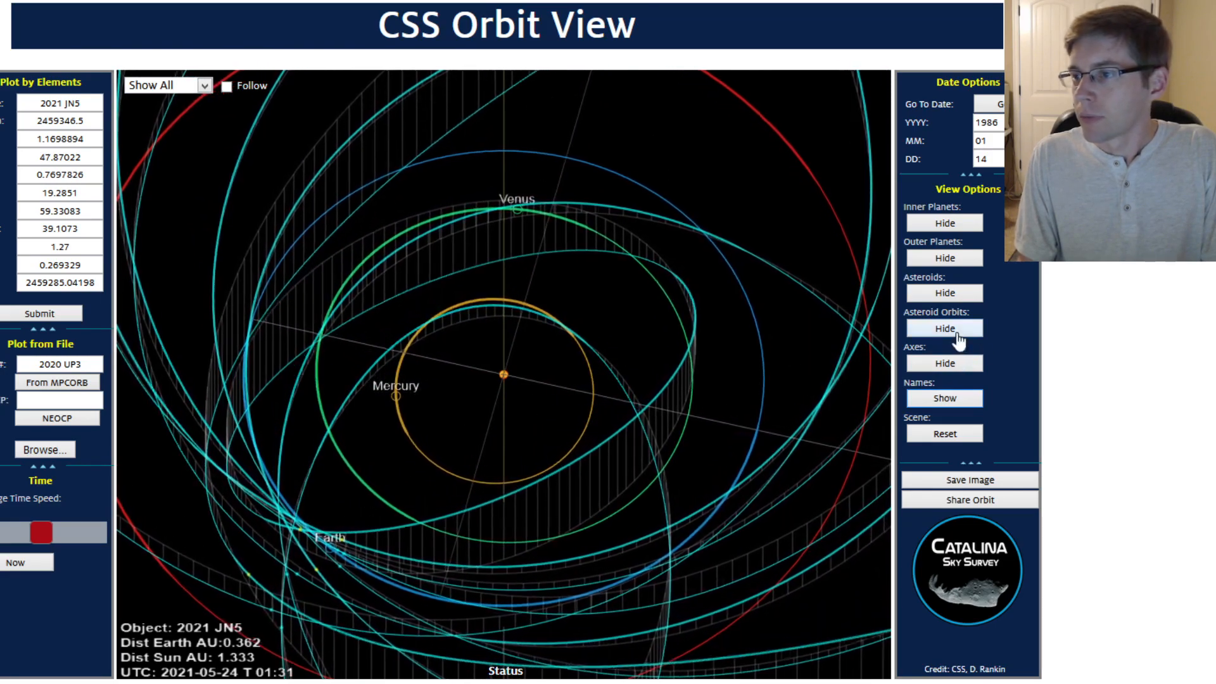
{"action": "left_click", "coordinate": [944, 328]}
Examine the asteroid positions around Earth's orbit from several viewing angles
{"action": "left_click_drag", "start_coordinate": [468, 464], "coordinate": [417, 468]}
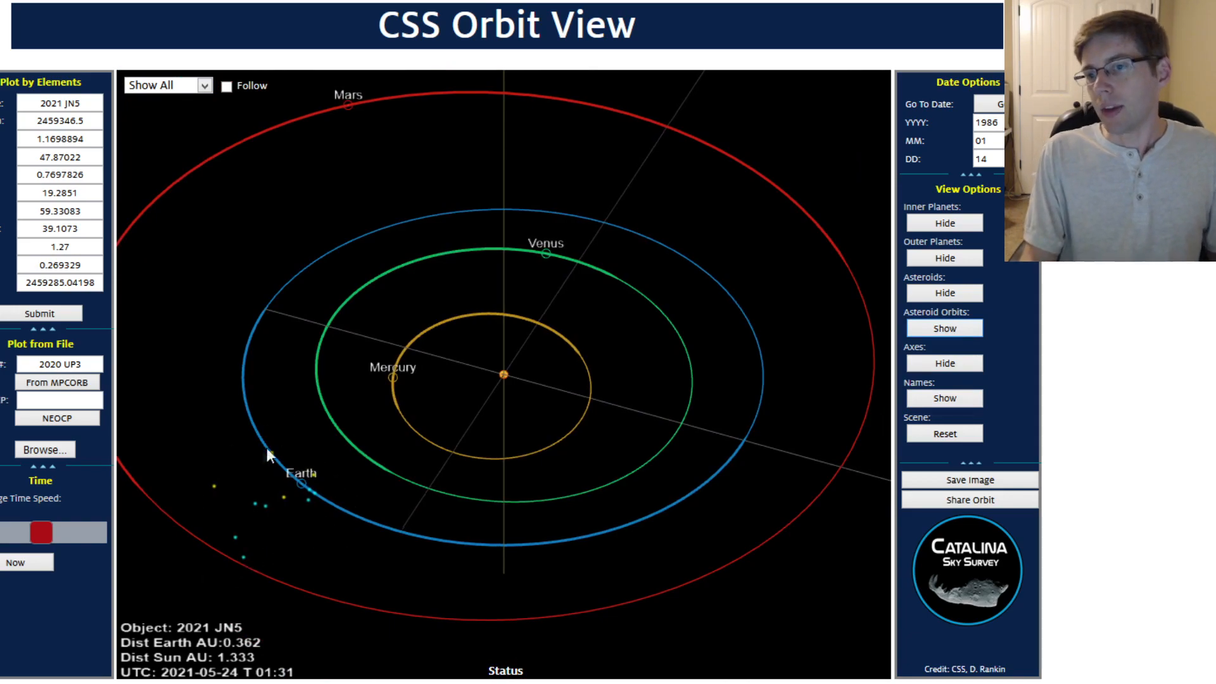
{"action": "left_click_drag", "start_coordinate": [317, 548], "coordinate": [331, 490]}
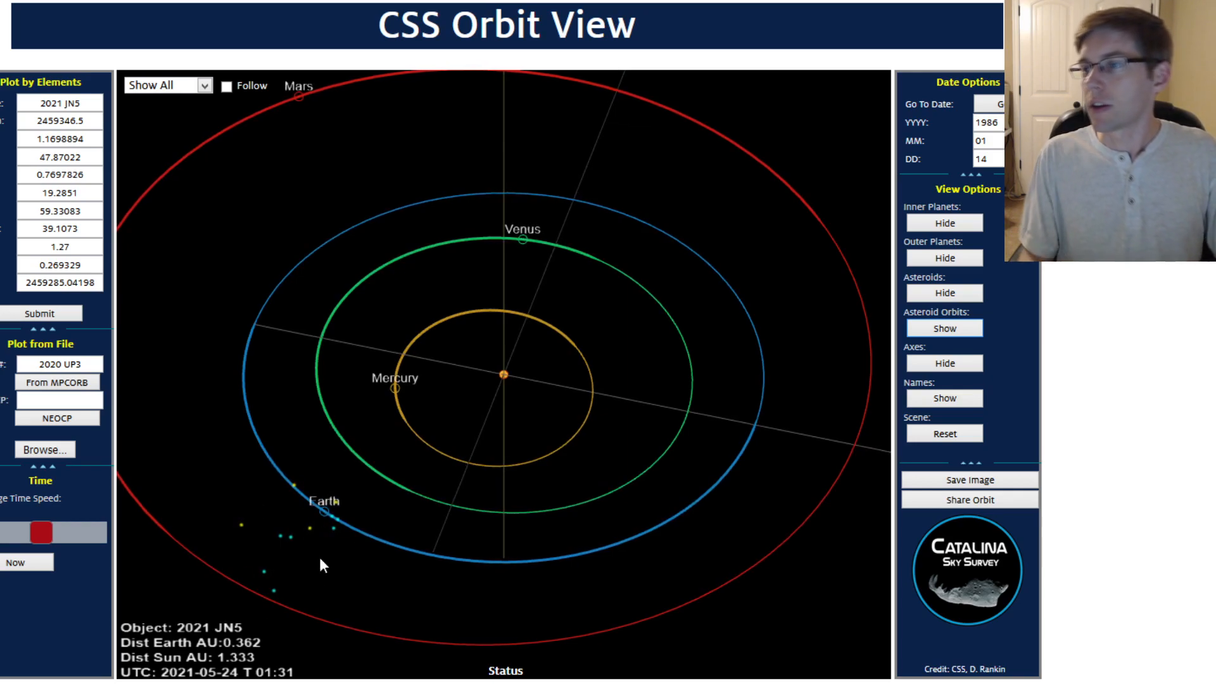
{"action": "left_click_drag", "start_coordinate": [318, 554], "coordinate": [287, 527]}
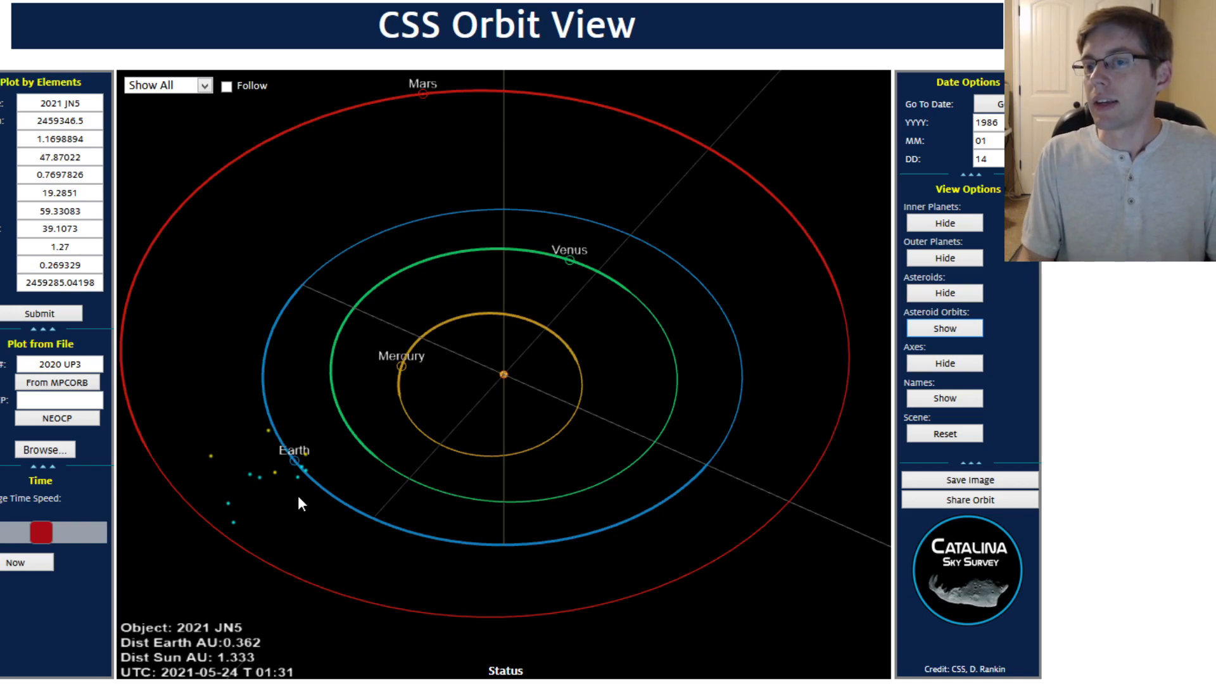
{"action": "left_click_drag", "start_coordinate": [404, 480], "coordinate": [364, 499]}
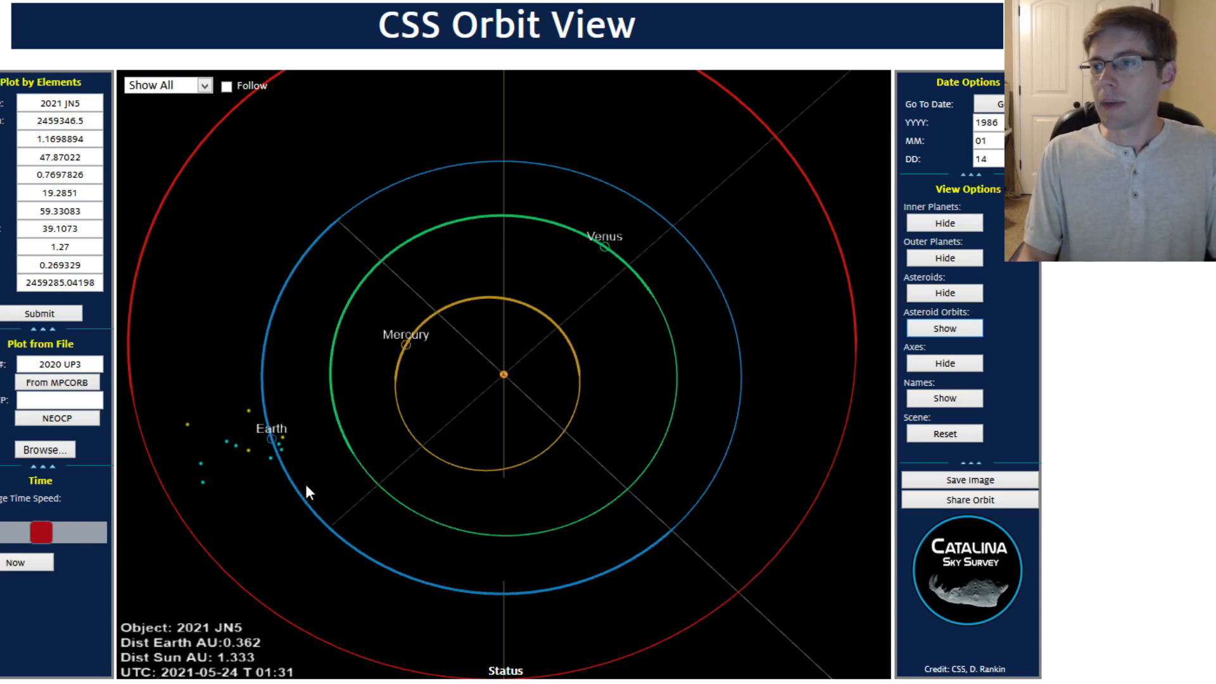
{"action": "left_click_drag", "start_coordinate": [298, 486], "coordinate": [299, 497]}
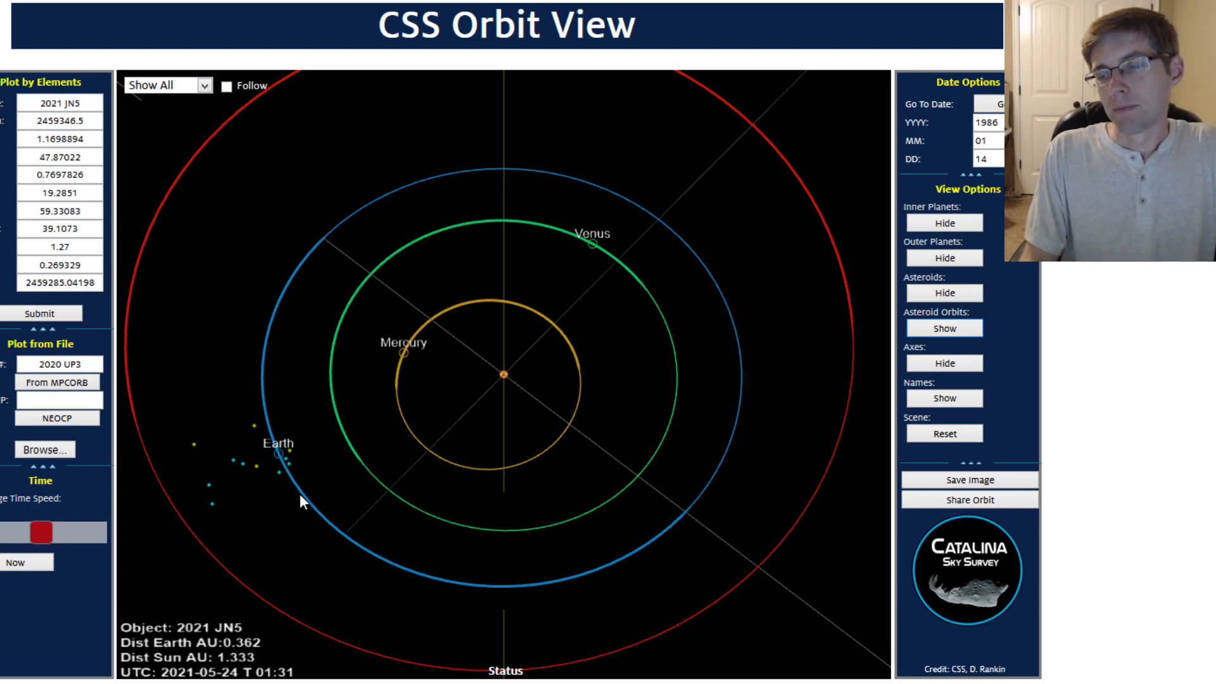
{"action": "left_click_drag", "start_coordinate": [298, 494], "coordinate": [334, 395]}
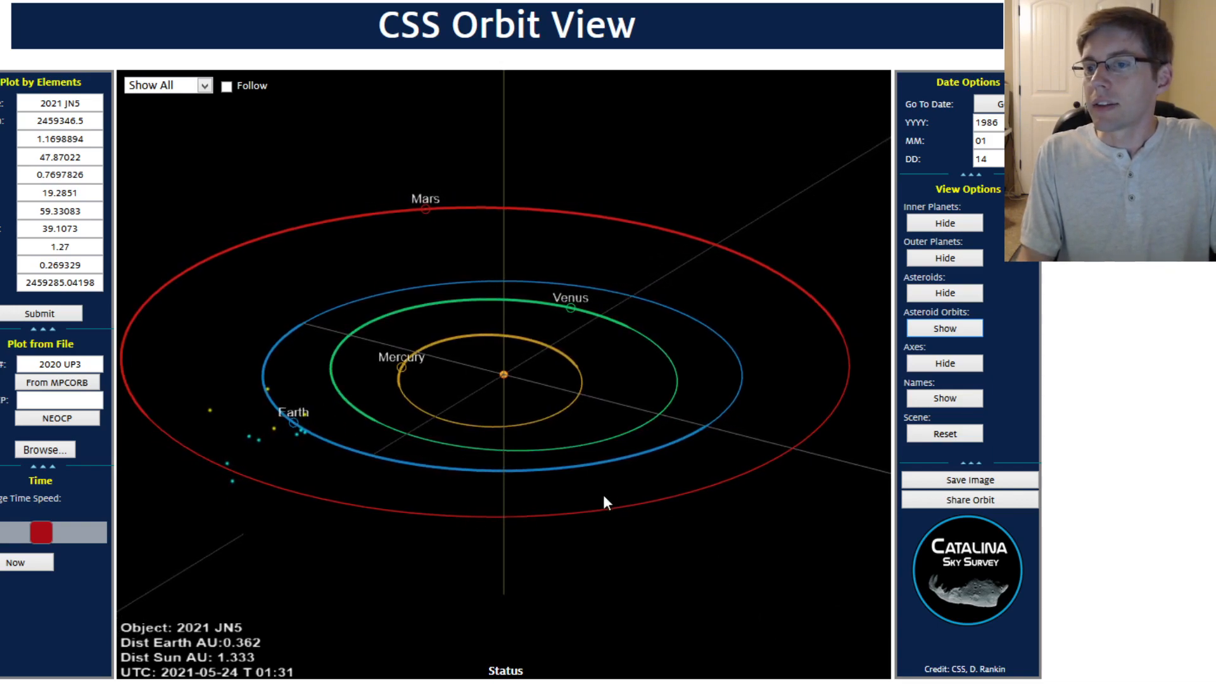
{"action": "left_click_drag", "start_coordinate": [603, 494], "coordinate": [594, 529]}
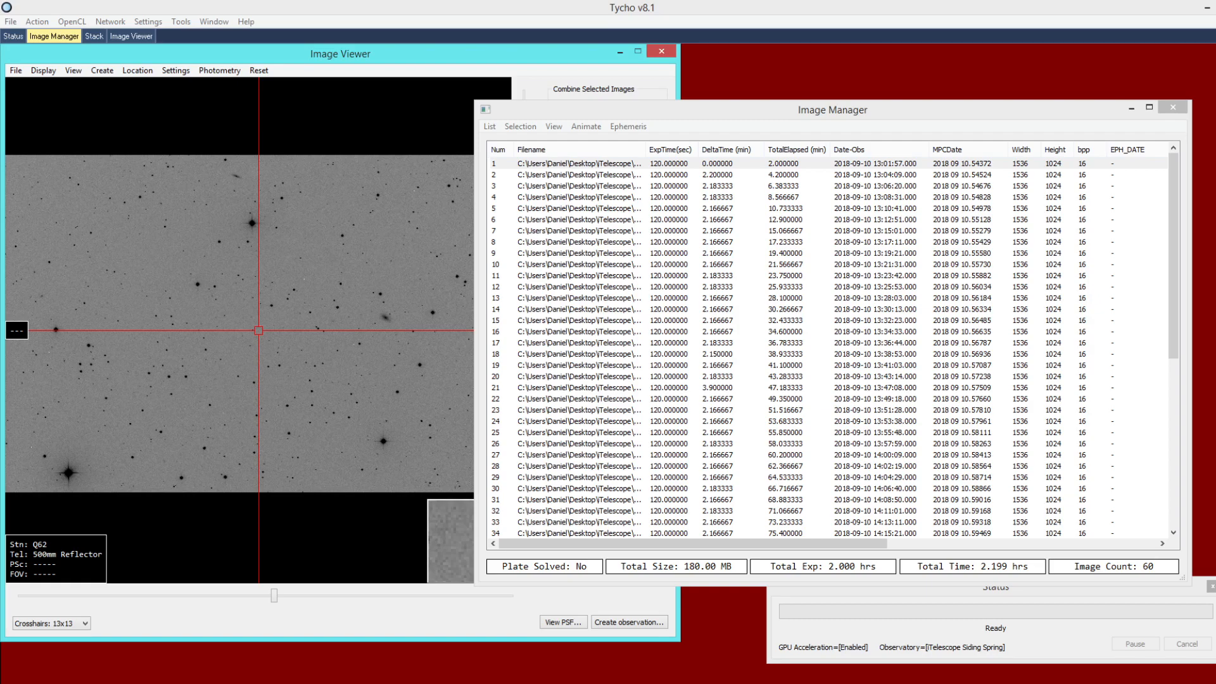
In Tycho, enlarge the image display to 4x and step forward from image 1 to image 13 to check star alignment
{"action": "left_click", "coordinate": [850, 135]}
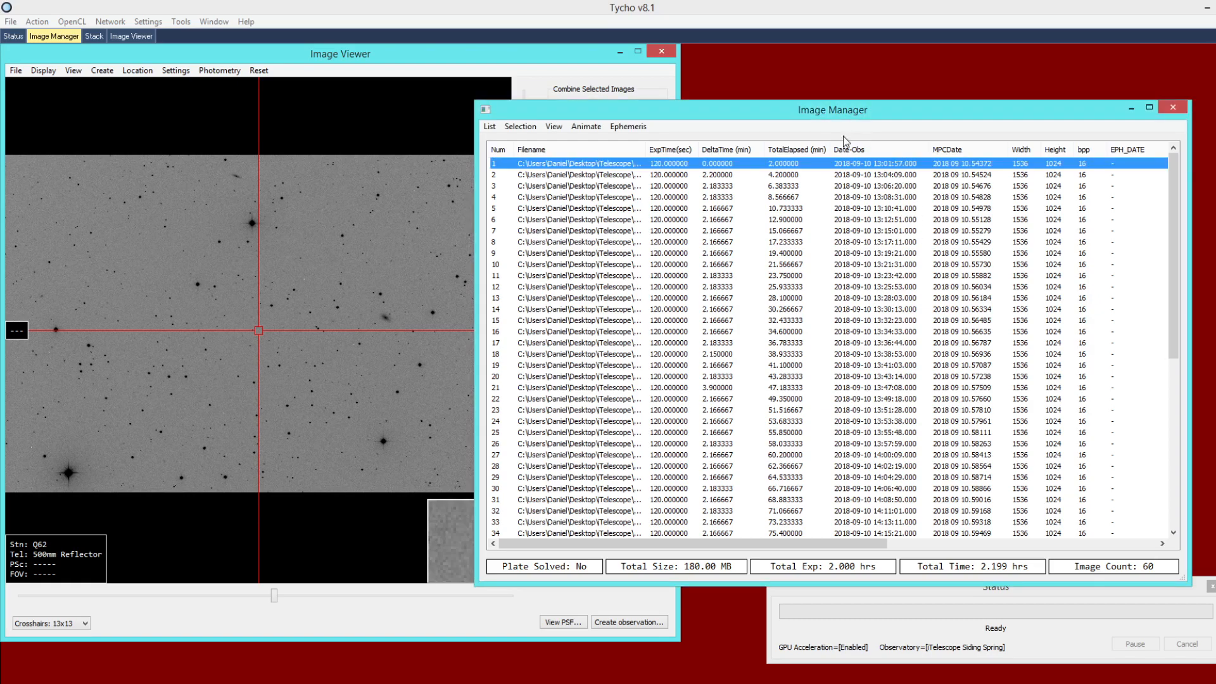
{"action": "left_click", "coordinate": [290, 269]}
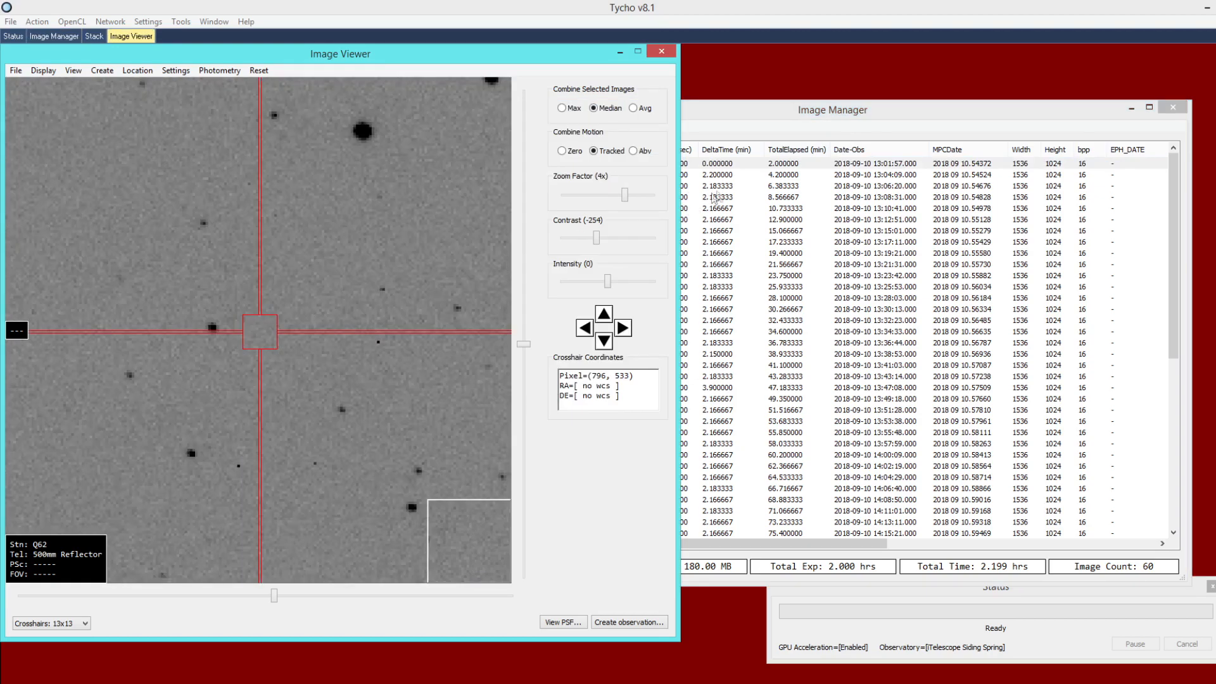
{"action": "left_click", "coordinate": [727, 169]}
{"action": "key", "text": "Down"}
{"action": "key", "text": "Down"}
{"action": "key", "text": "Down"}
{"action": "key", "text": "Down"}
{"action": "key", "text": "Down"}
{"action": "key", "text": "Down"}
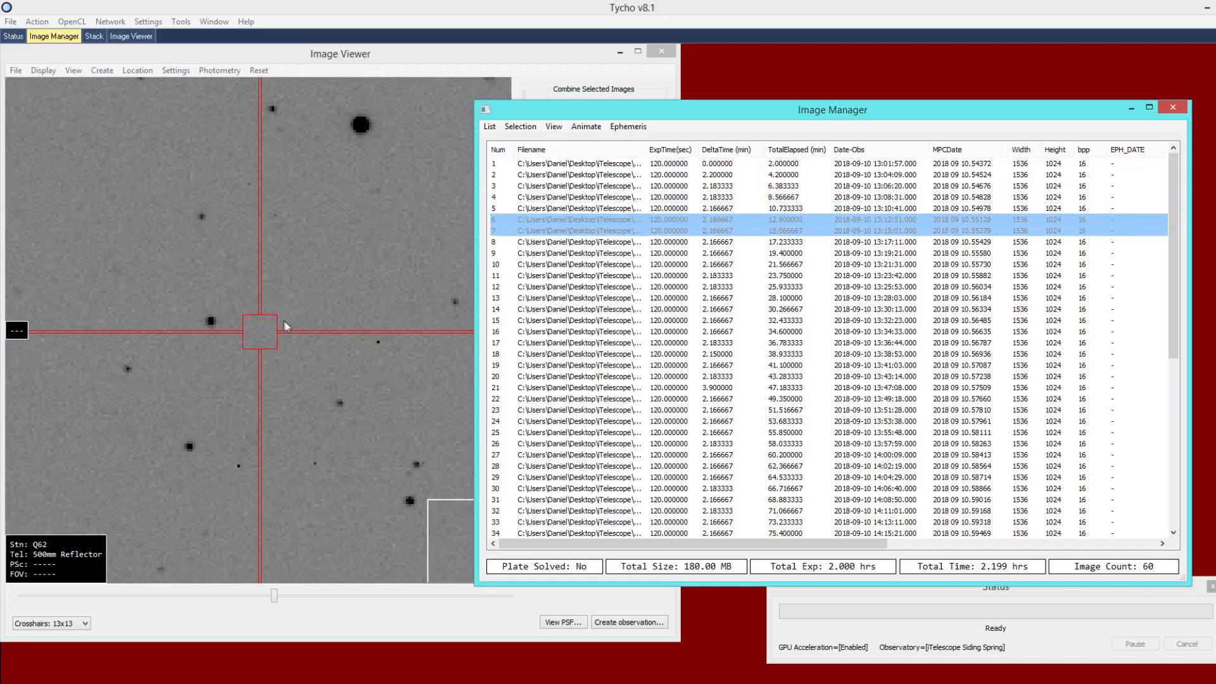
{"action": "key", "text": "Down"}
{"action": "key", "text": "Down"}
{"action": "key", "text": "Down"}
{"action": "key", "text": "Down"}
{"action": "key", "text": "Down"}
{"action": "key", "text": "Down"}
{"action": "key", "text": "Down"}
{"action": "key", "text": "Down"}
{"action": "key", "text": "Down"}
{"action": "key", "text": "Down"}
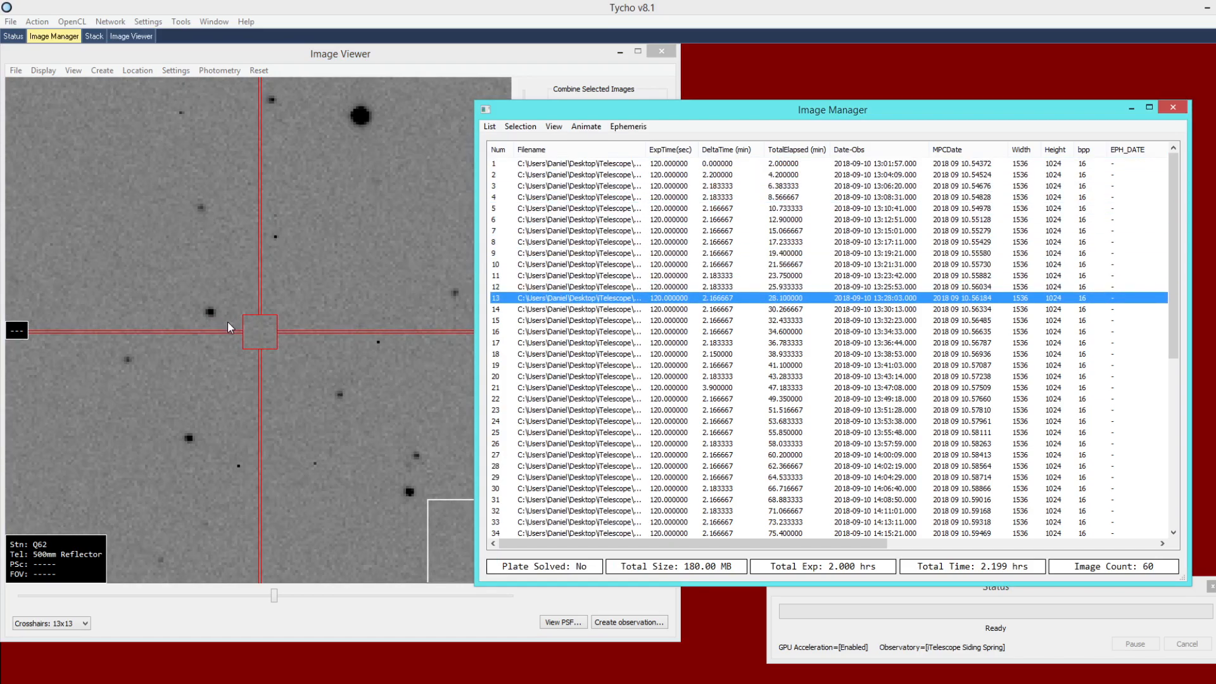
Step backward from image 13 towards the first image, watching the star positions shift between frames
{"action": "key", "text": "Up"}
{"action": "key", "text": "Up"}
{"action": "key", "text": "Up"}
{"action": "key", "text": "Up"}
{"action": "key", "text": "Up"}
{"action": "key", "text": "Up"}
{"action": "key", "text": "Up"}
{"action": "key", "text": "Up"}
{"action": "key", "text": "Up"}
{"action": "key", "text": "Up"}
{"action": "key", "text": "Up"}
{"action": "key", "text": "Up"}
{"action": "key", "text": "Up"}
{"action": "key", "text": "Up"}
{"action": "key", "text": "Up"}
{"action": "key", "text": "Up"}
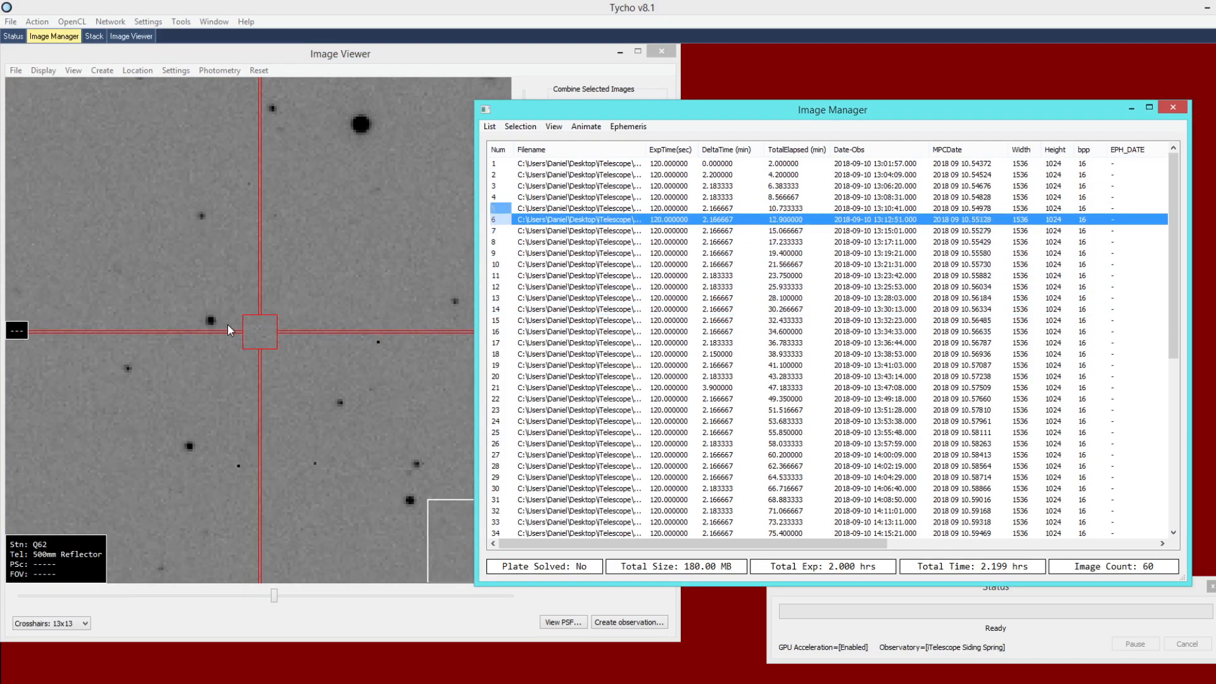
Step forward through the early images up to image 21 and compare it with image 20
{"action": "key", "text": "Down"}
{"action": "key", "text": "Down"}
{"action": "key", "text": "Down"}
{"action": "key", "text": "Down"}
{"action": "key", "text": "Down"}
{"action": "key", "text": "Down"}
{"action": "key", "text": "Down"}
{"action": "key", "text": "Down"}
{"action": "key", "text": "Down"}
{"action": "key", "text": "Down"}
{"action": "key", "text": "Down"}
{"action": "key", "text": "Down"}
{"action": "key", "text": "Down"}
{"action": "key", "text": "Down"}
{"action": "key", "text": "Down"}
{"action": "key", "text": "Down"}
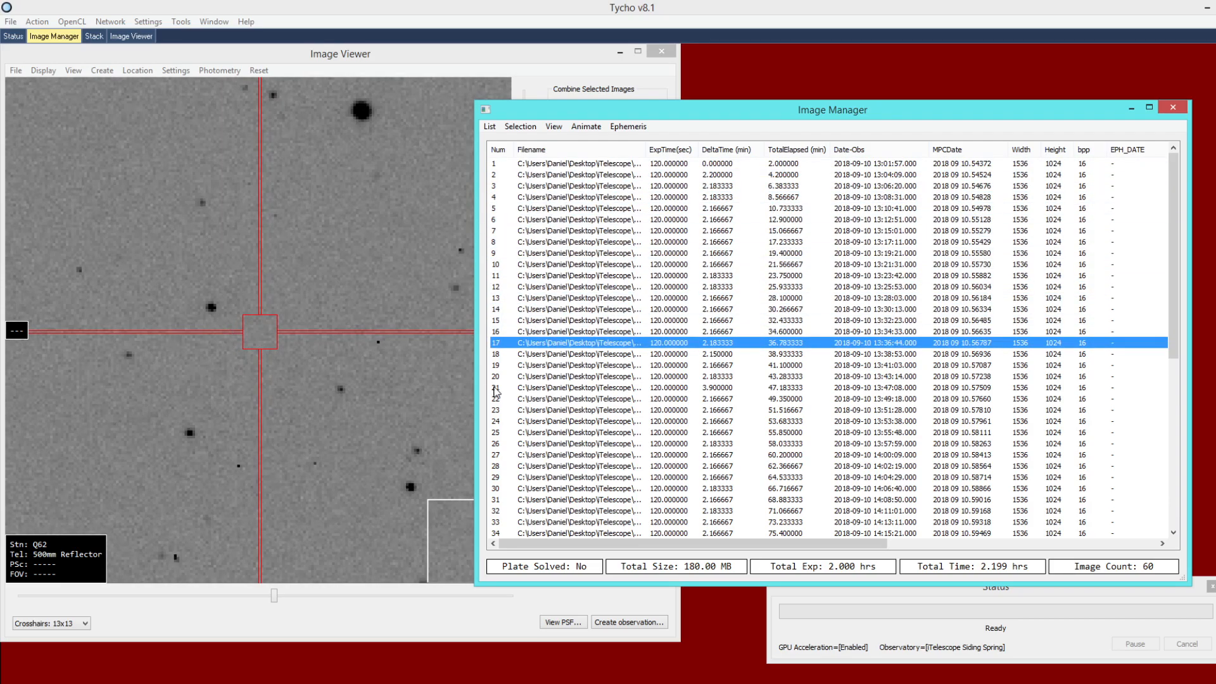
{"action": "key", "text": "Down"}
{"action": "key", "text": "Down"}
{"action": "key", "text": "Down"}
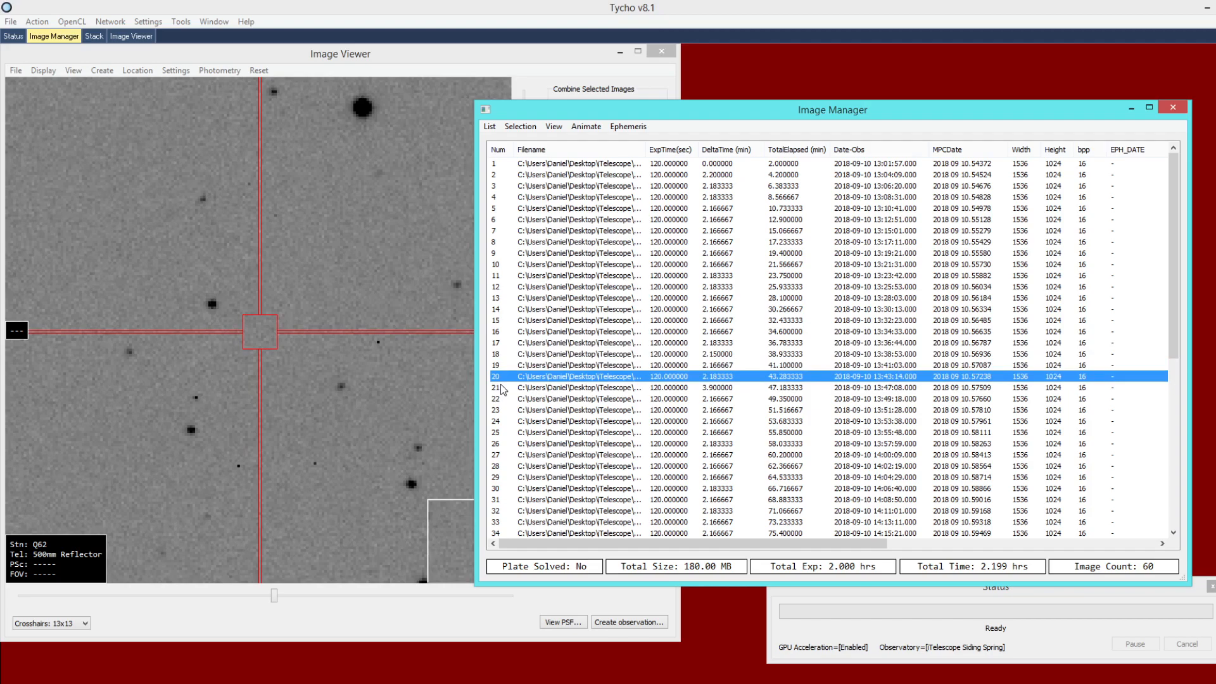
{"action": "key", "text": "Down"}
{"action": "key", "text": "Up"}
{"action": "key", "text": "Down"}
Reduce the image display to 0.5x and compare the full fields of images 20 and 21
{"action": "left_click", "coordinate": [313, 349]}
{"action": "scroll", "coordinate": [314, 349], "scroll_direction": "down", "scroll_amount": 3}
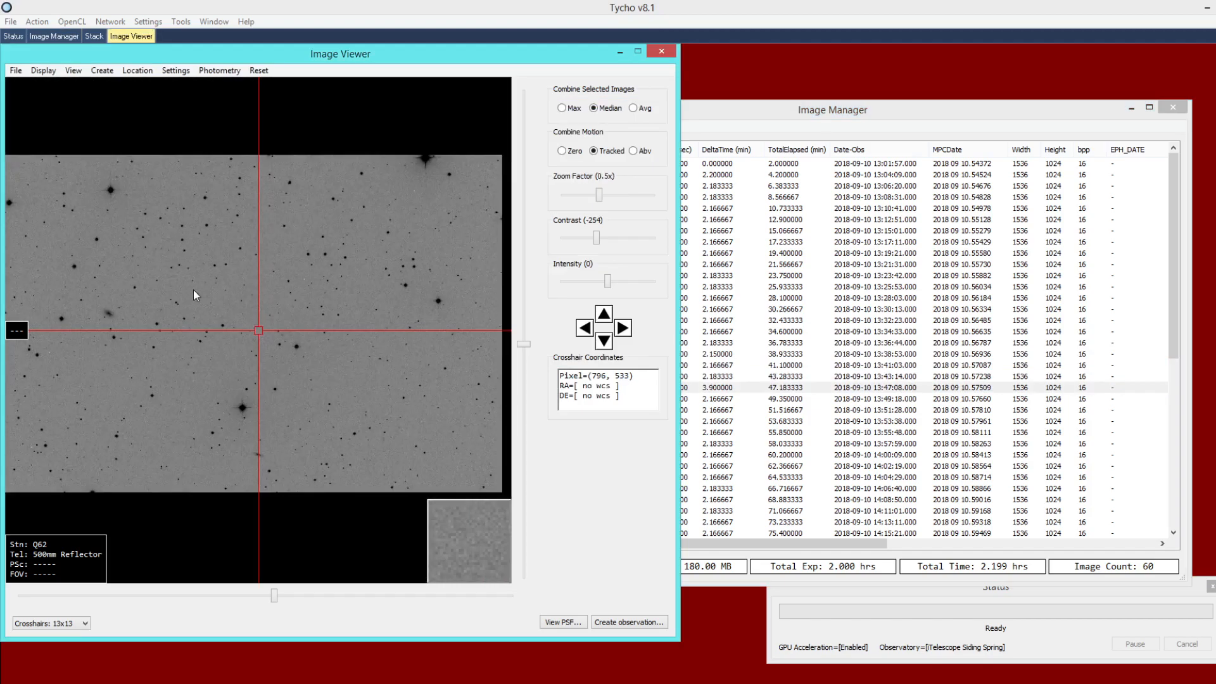
{"action": "left_click", "coordinate": [751, 378]}
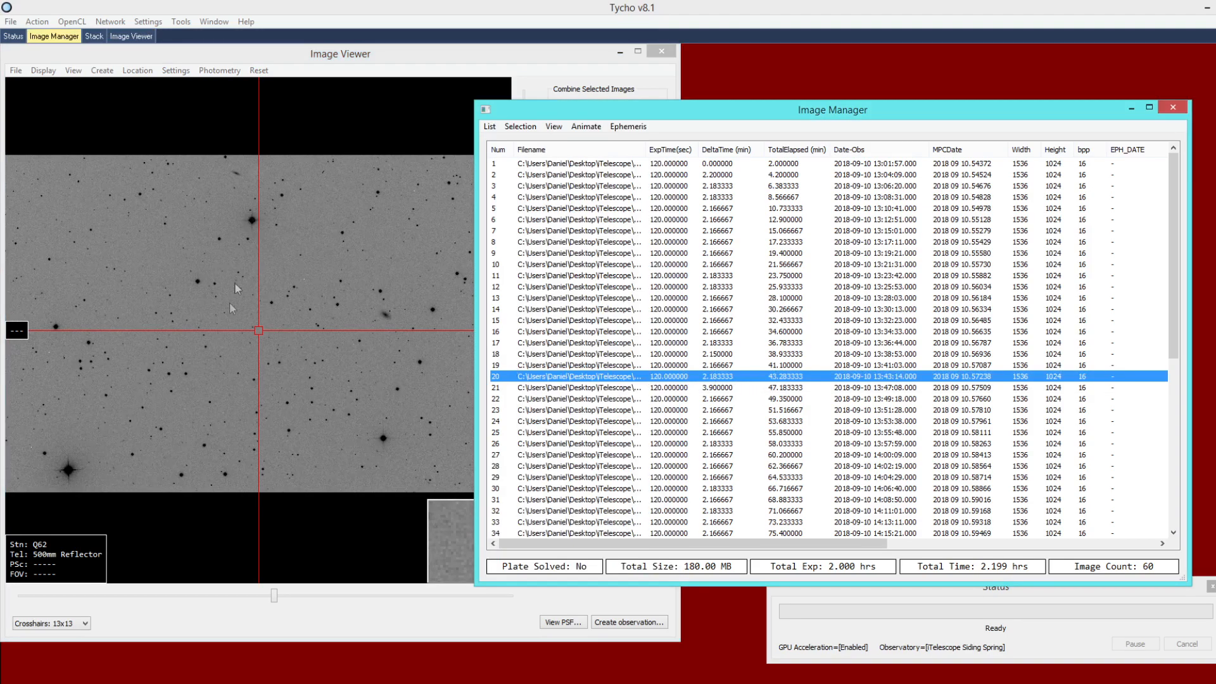
{"action": "left_click", "coordinate": [507, 388]}
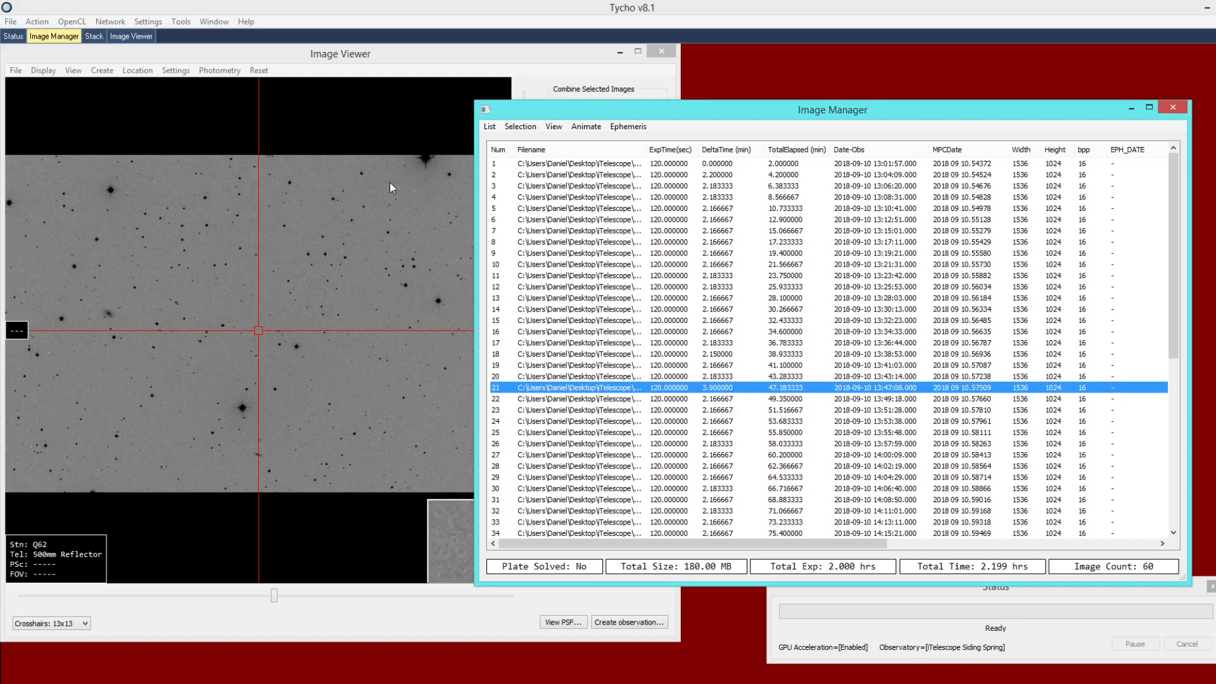
Step through the images after number 21 up to the last one, image 60, checking the field orientation
{"action": "left_click", "coordinate": [505, 398]}
{"action": "key", "text": "Up"}
{"action": "key", "text": "Down"}
{"action": "key", "text": "Down"}
{"action": "key", "text": "Down"}
{"action": "key", "text": "Down"}
{"action": "key", "text": "Down"}
{"action": "key", "text": "Down"}
{"action": "key", "text": "Down"}
{"action": "key", "text": "Down"}
{"action": "key", "text": "Down"}
{"action": "key", "text": "Down"}
{"action": "key", "text": "Down"}
{"action": "key", "text": "Down"}
{"action": "key", "text": "Down"}
{"action": "key", "text": "Down"}
{"action": "key", "text": "Down"}
{"action": "key", "text": "Down"}
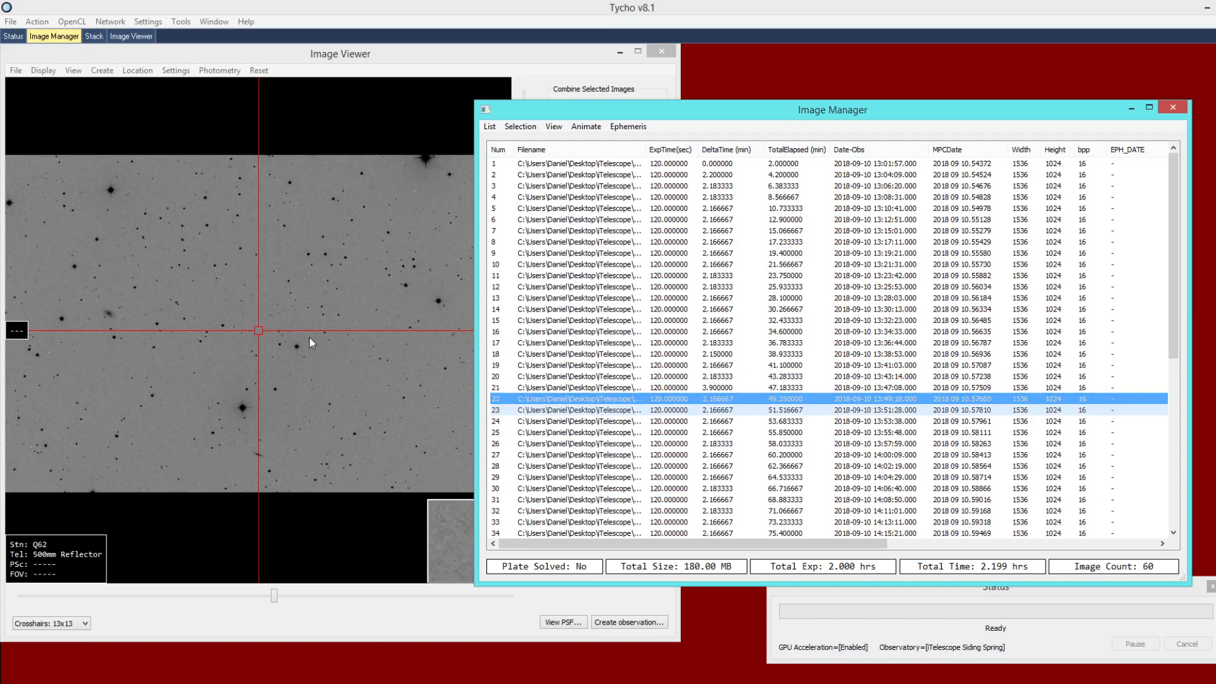
{"action": "key", "text": "Down"}
{"action": "key", "text": "Down"}
{"action": "key", "text": "Down"}
{"action": "key", "text": "Down"}
{"action": "key", "text": "Down"}
{"action": "key", "text": "Down"}
{"action": "key", "text": "Down"}
{"action": "key", "text": "Down"}
{"action": "key", "text": "Down"}
{"action": "key", "text": "Down"}
{"action": "key", "text": "Down"}
{"action": "key", "text": "Down"}
{"action": "key", "text": "Down"}
{"action": "key", "text": "Down"}
{"action": "key", "text": "Down"}
{"action": "key", "text": "Down"}
{"action": "key", "text": "Down"}
{"action": "key", "text": "Down"}
{"action": "key", "text": "Down"}
{"action": "key", "text": "Down"}
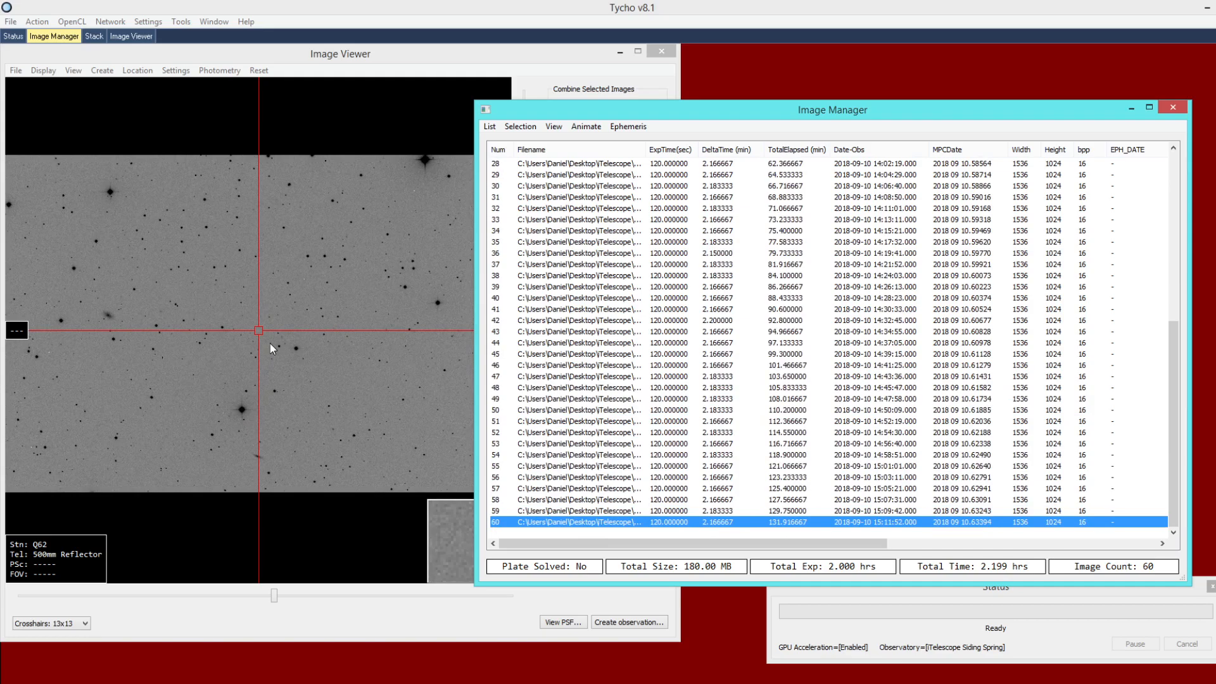
Step backward from image 60 to the first image, checking how the field orientation changes along the unaligned sequence
{"action": "key", "text": "Up"}
{"action": "key", "text": "Up"}
{"action": "key", "text": "Up"}
{"action": "key", "text": "Up"}
{"action": "key", "text": "Up"}
{"action": "key", "text": "Up"}
{"action": "key", "text": "Up"}
{"action": "key", "text": "Up"}
{"action": "key", "text": "Up"}
{"action": "key", "text": "Up"}
{"action": "key", "text": "Up"}
{"action": "key", "text": "Up"}
{"action": "key", "text": "Up"}
{"action": "key", "text": "Up"}
{"action": "key", "text": "Up"}
{"action": "key", "text": "Up"}
{"action": "key", "text": "Up"}
{"action": "key", "text": "Up"}
{"action": "key", "text": "Up"}
{"action": "key", "text": "Up"}
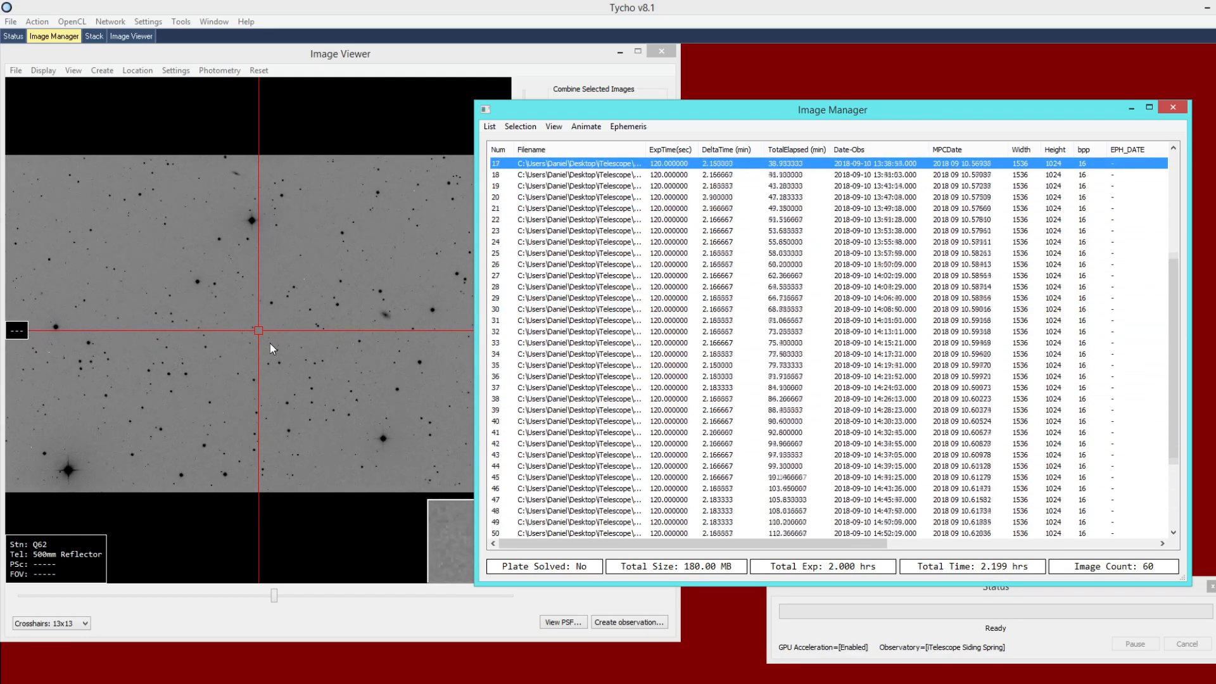
{"action": "key", "text": "Up"}
{"action": "key", "text": "Up"}
{"action": "key", "text": "Up"}
{"action": "key", "text": "Up"}
{"action": "key", "text": "Up"}
{"action": "key", "text": "Up"}
{"action": "key", "text": "Up"}
{"action": "key", "text": "Up"}
{"action": "key", "text": "Up"}
{"action": "key", "text": "Up"}
{"action": "key", "text": "Up"}
{"action": "key", "text": "Up"}
{"action": "key", "text": "Up"}
{"action": "key", "text": "Up"}
{"action": "key", "text": "Up"}
{"action": "key", "text": "Up"}
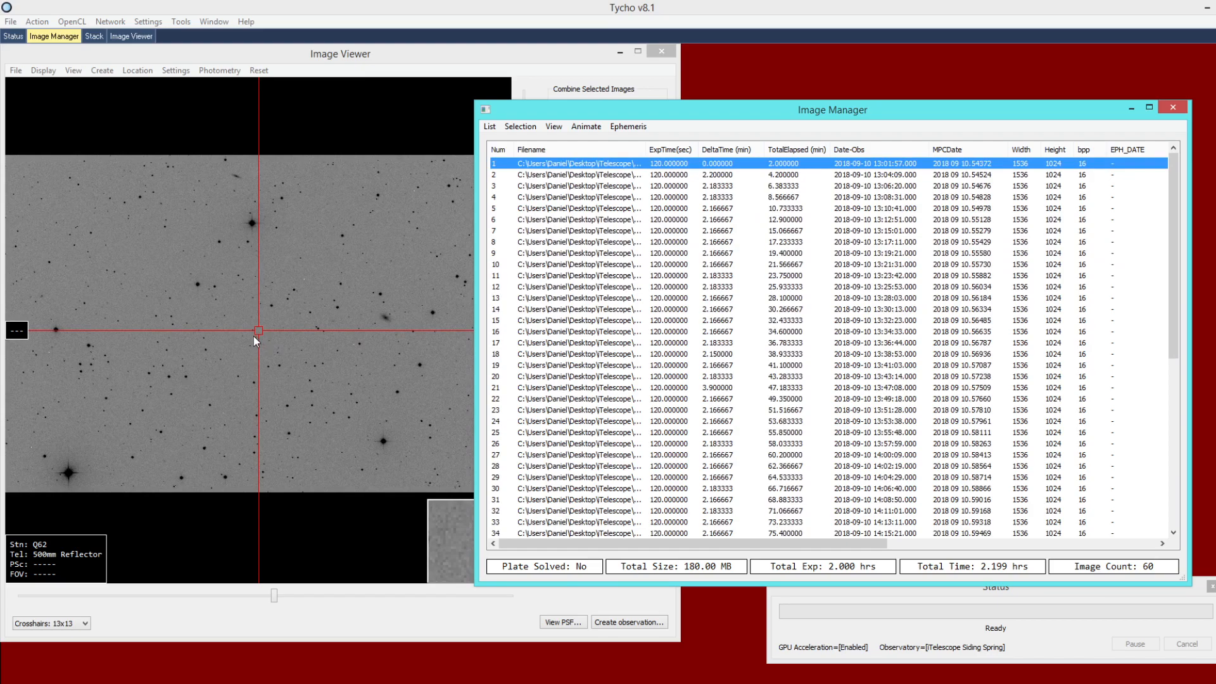
Align the image sequence with the internal routine in Fastest mode, outputting to the dataset_for_tycho_guide_a folder
{"action": "left_click", "coordinate": [230, 297]}
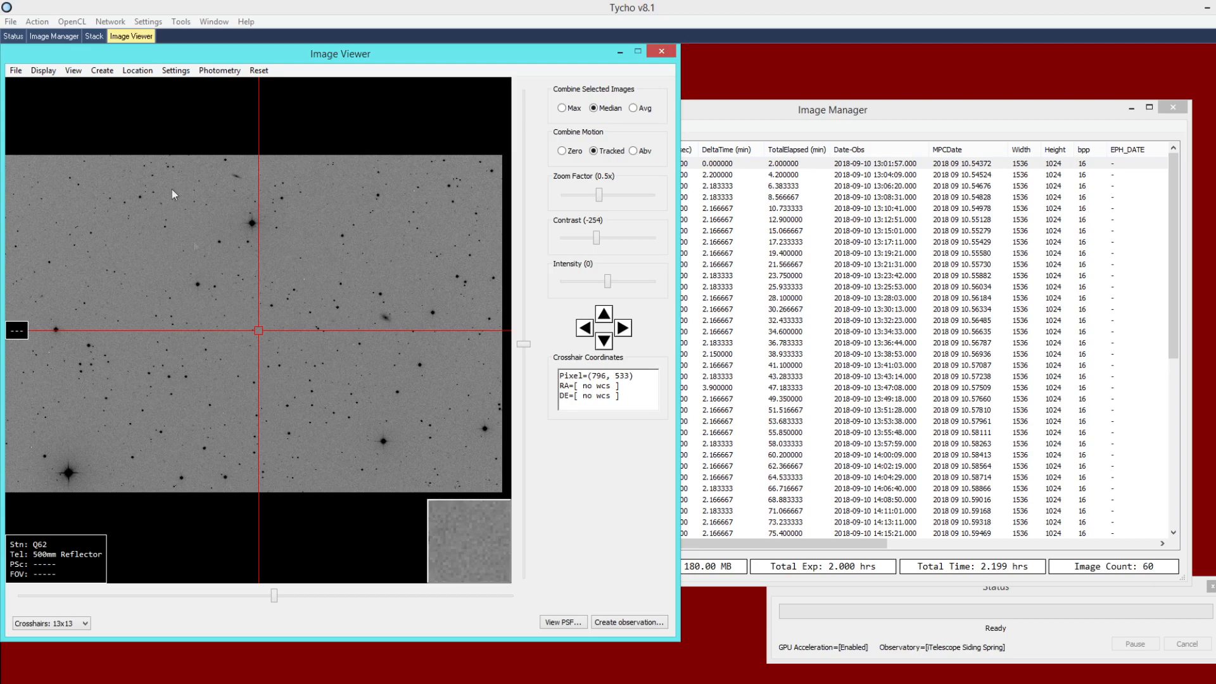
{"action": "left_click", "coordinate": [35, 21]}
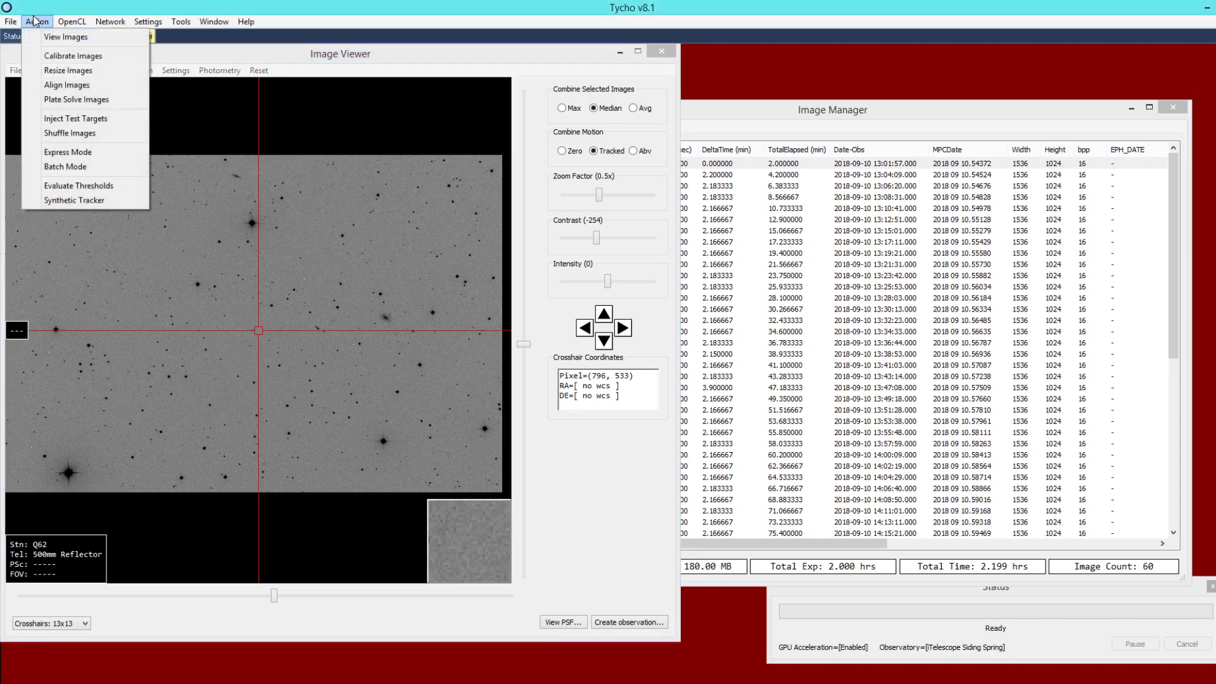
{"action": "left_click", "coordinate": [64, 90]}
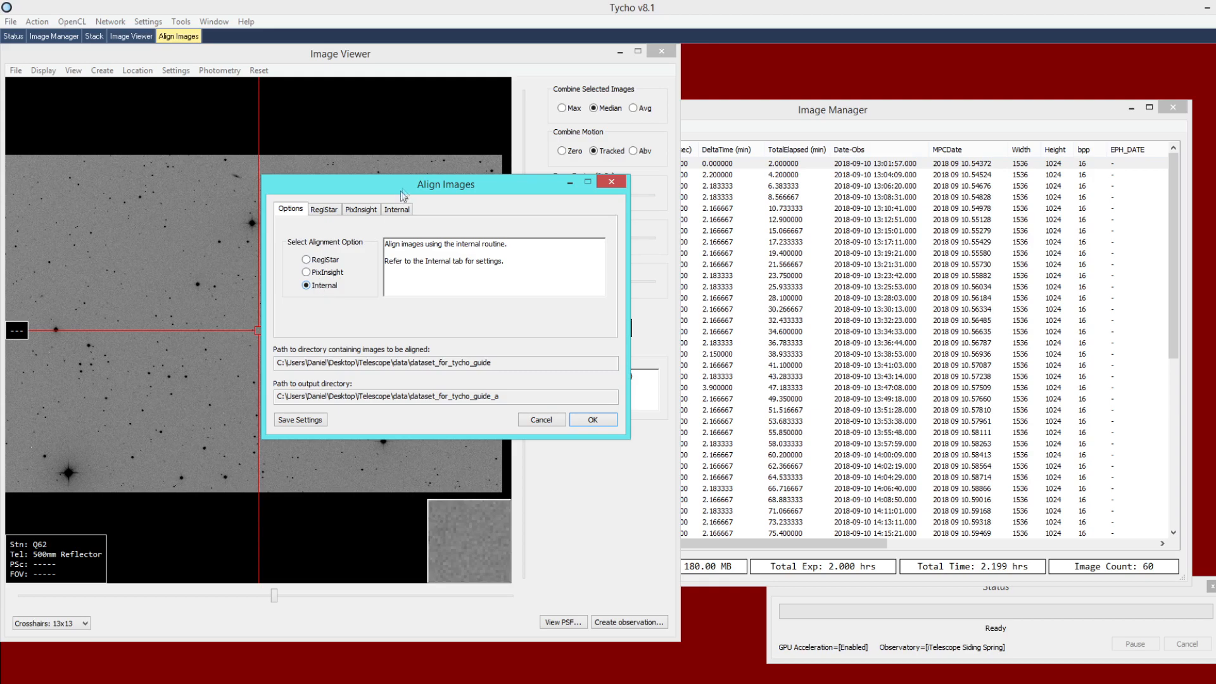
{"action": "left_click", "coordinate": [397, 209]}
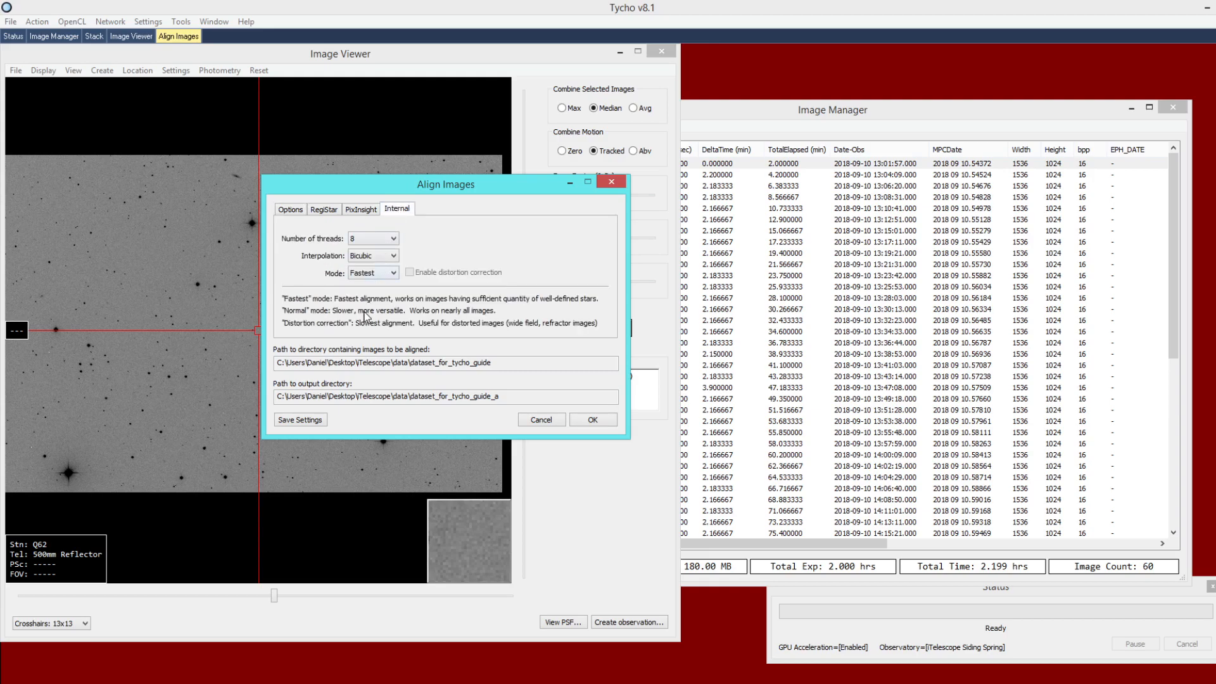
{"action": "left_click", "coordinate": [374, 279]}
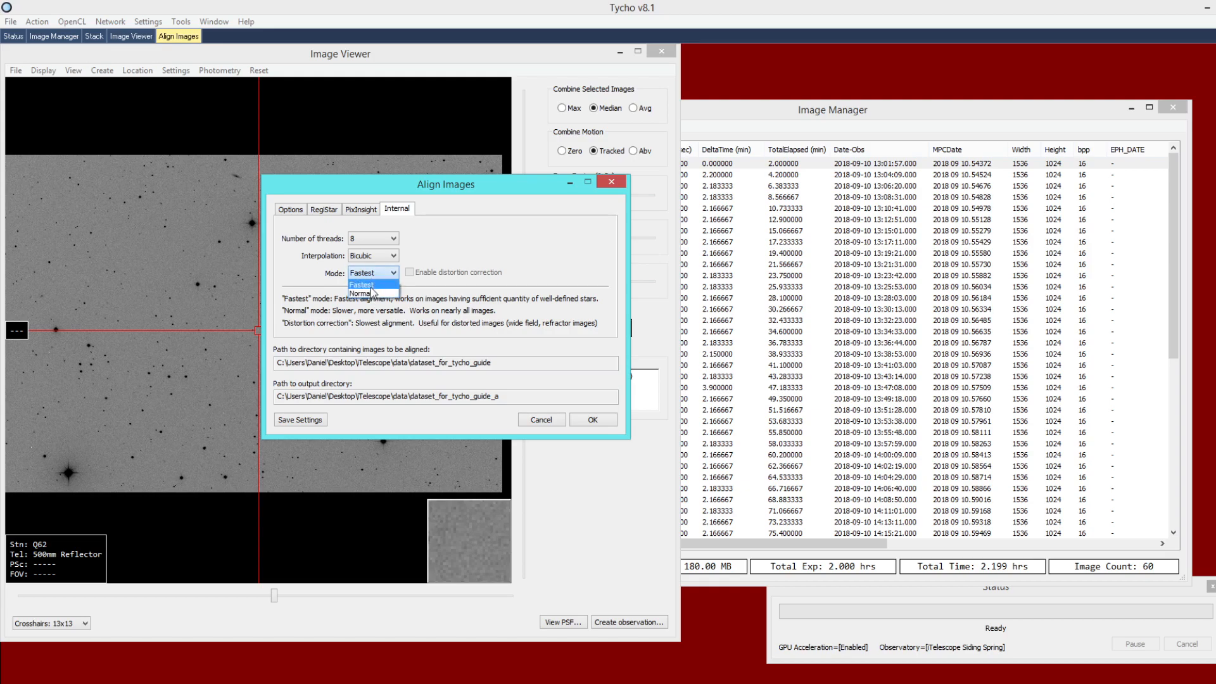
{"action": "left_click", "coordinate": [373, 293]}
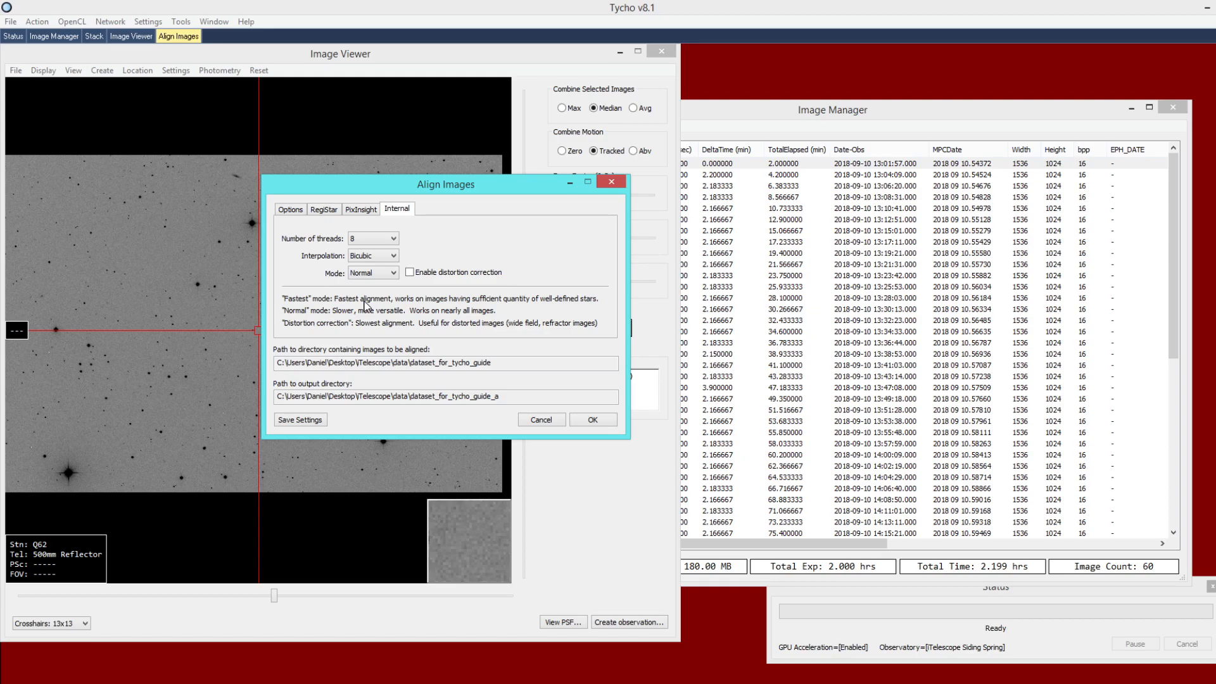
{"action": "left_click", "coordinate": [377, 274]}
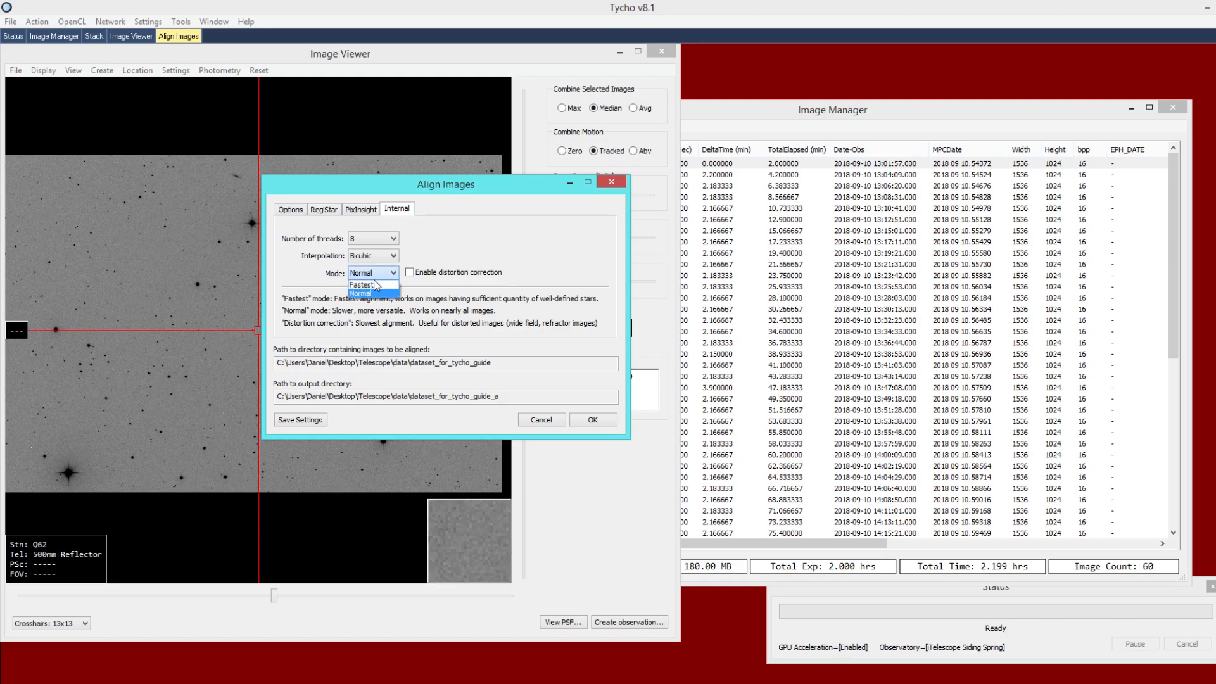
{"action": "left_click", "coordinate": [370, 284]}
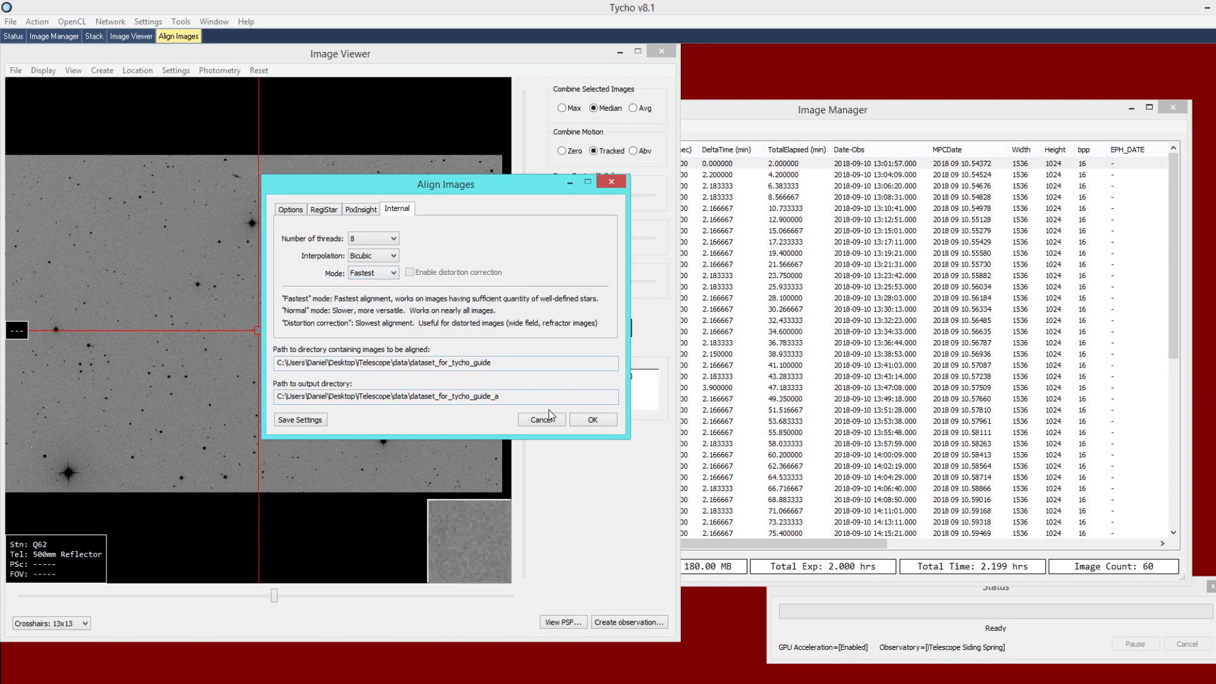
{"action": "left_click", "coordinate": [591, 420]}
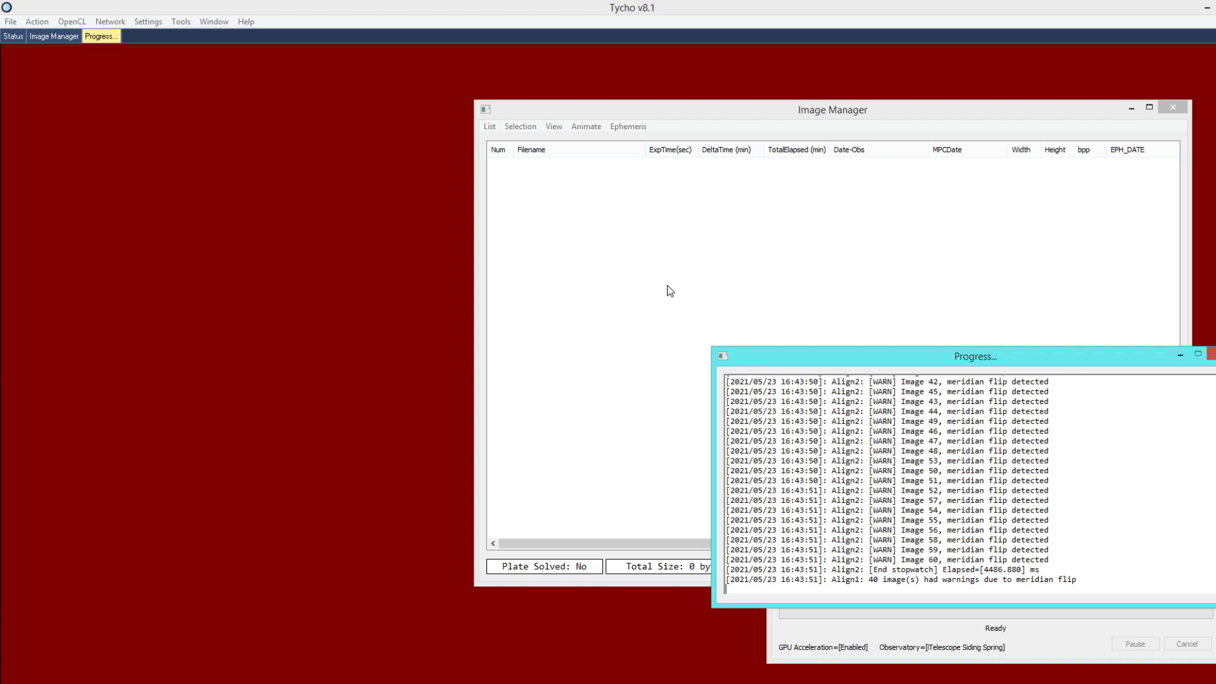
Load all the aligned FITS images from the dataset_for_tycho_guide_a folder into the Image Manager
{"action": "left_click", "coordinate": [491, 126]}
{"action": "left_click", "coordinate": [507, 142]}
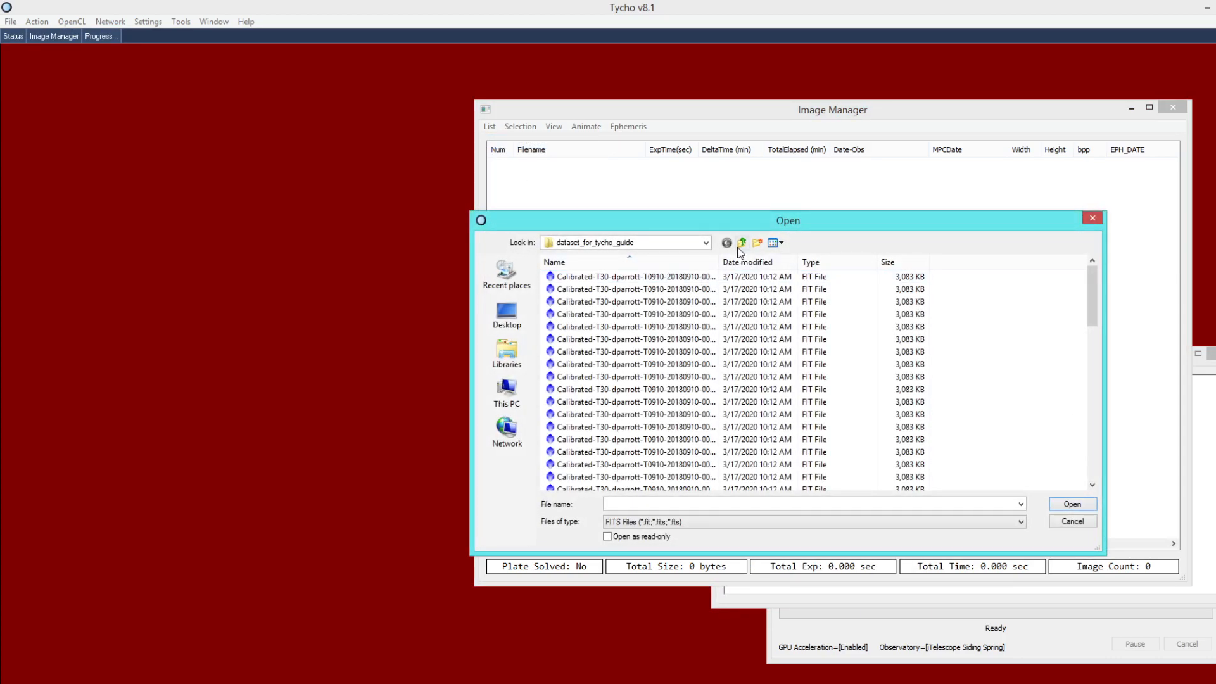
{"action": "left_click", "coordinate": [739, 247]}
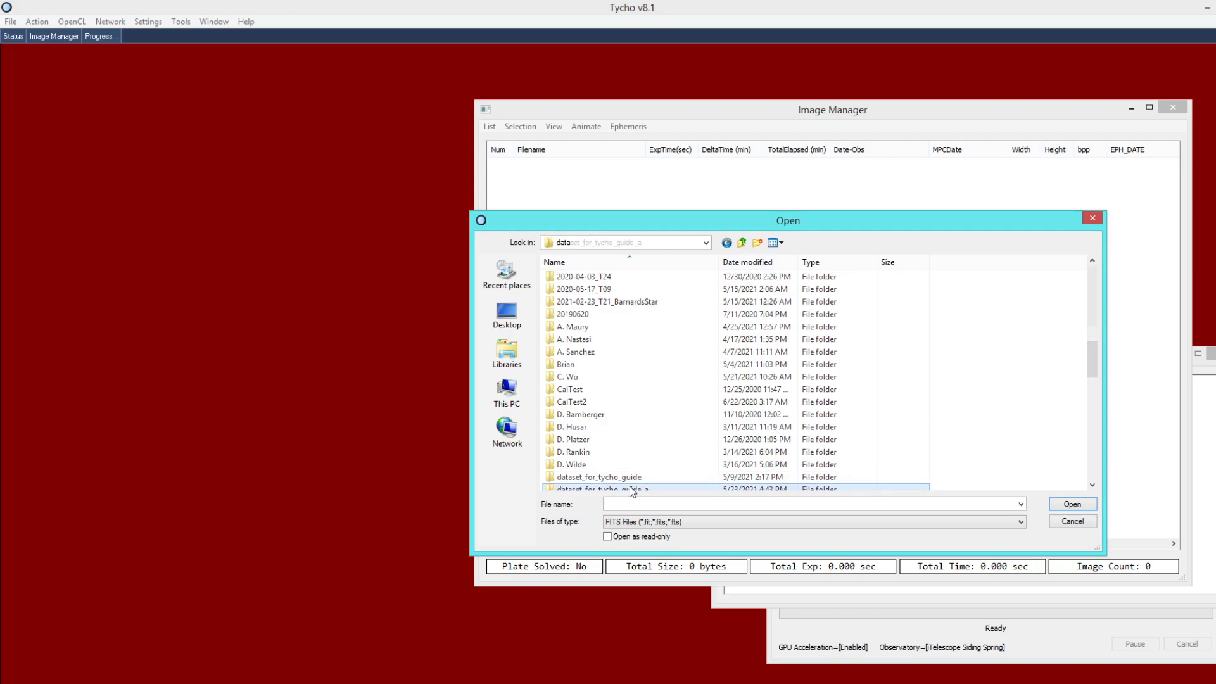
{"action": "left_click", "coordinate": [630, 378]}
{"action": "key", "text": "ctrl+a"}
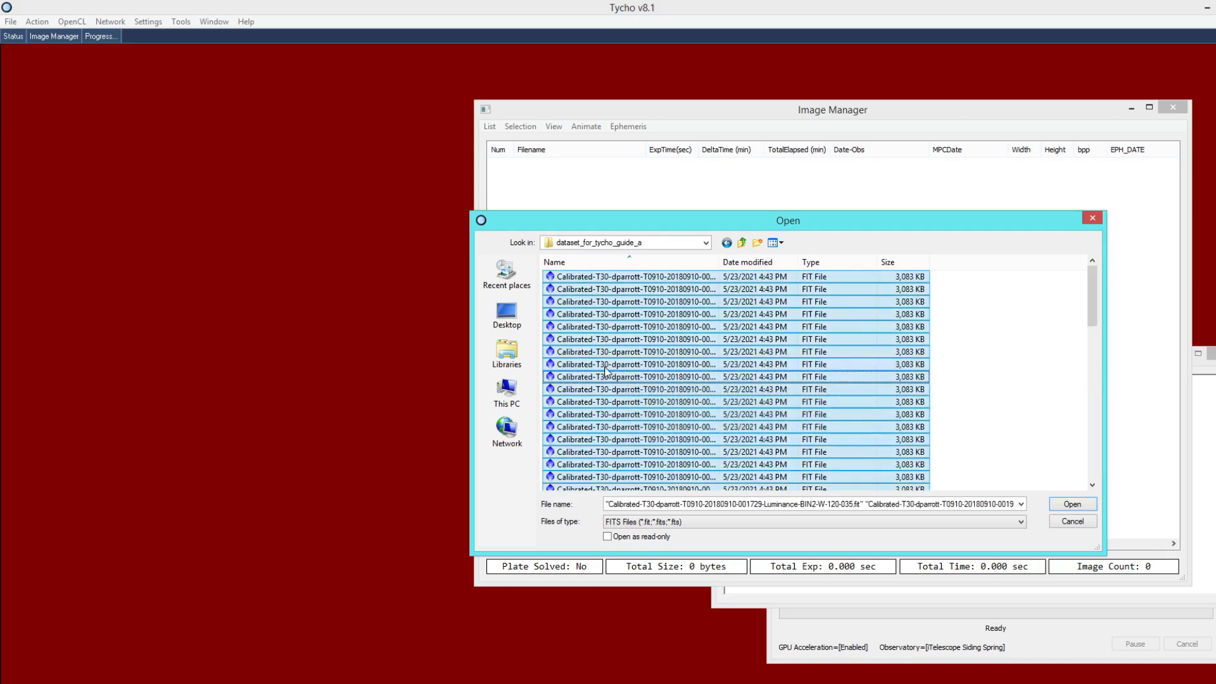
{"action": "key", "text": "Return"}
Display the aligned images in the viewer and centre the crosshairs on a star near the middle at 2x zoom
{"action": "left_click", "coordinate": [38, 23]}
{"action": "left_click", "coordinate": [46, 38]}
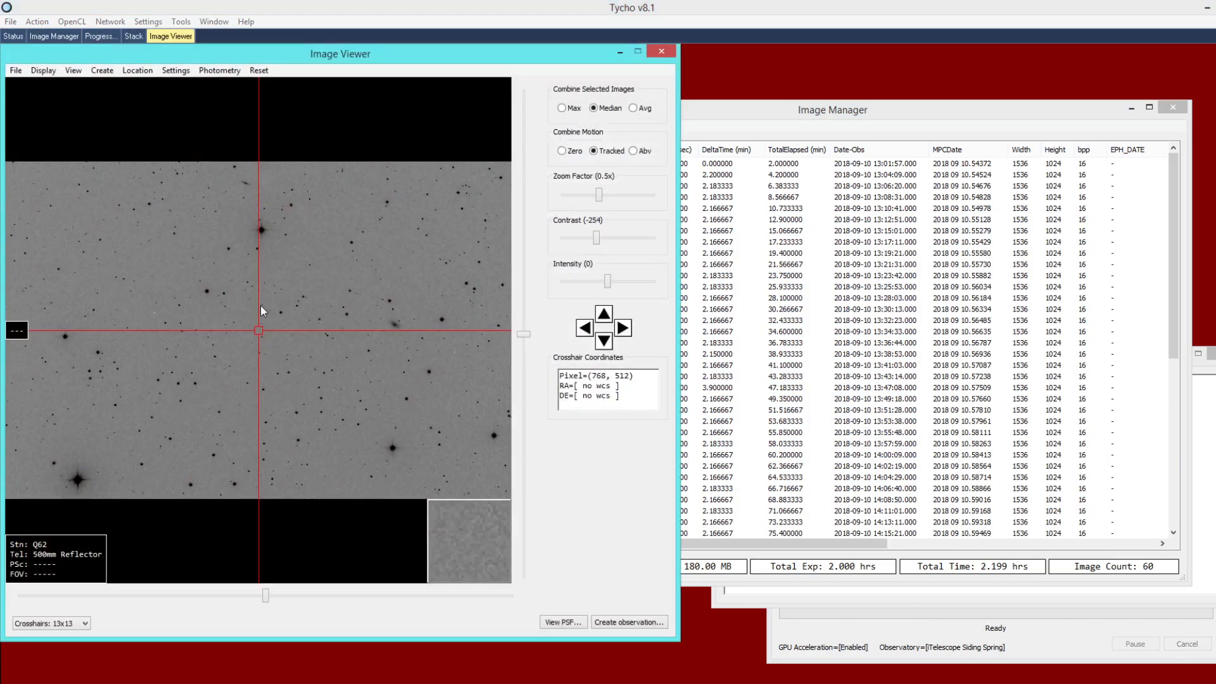
{"action": "scroll", "coordinate": [281, 306], "scroll_direction": "up", "scroll_amount": 2}
{"action": "left_click", "coordinate": [277, 353]}
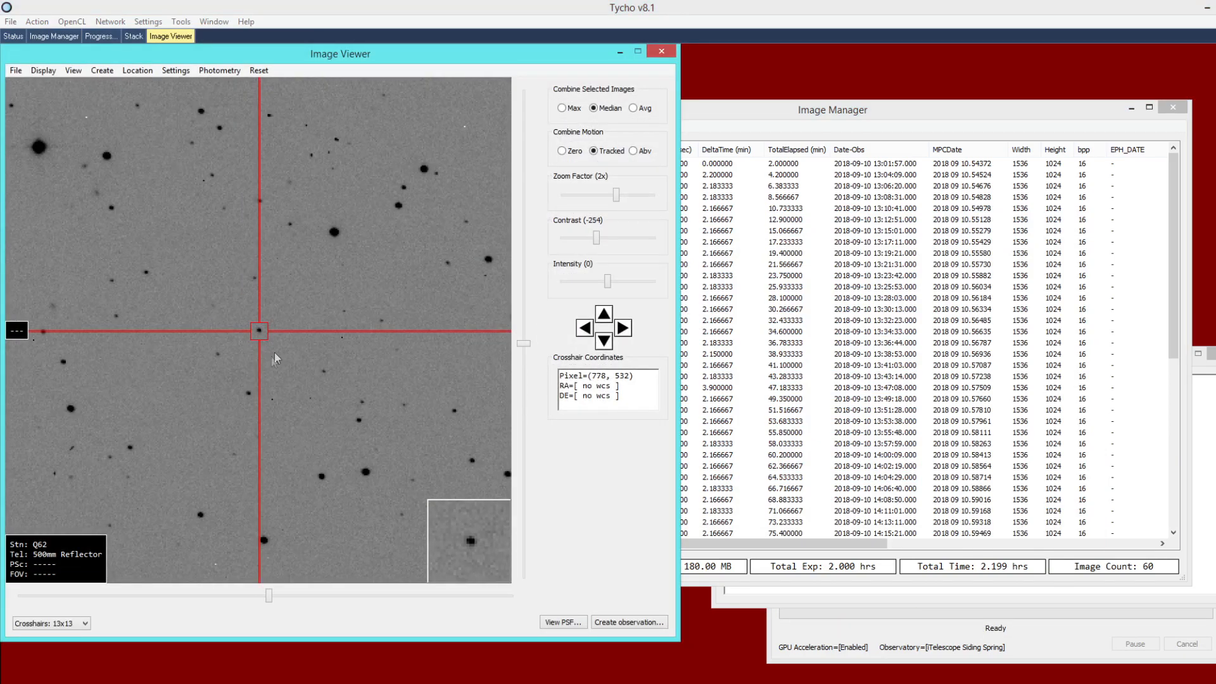
Step forward from the first aligned image to image 60, checking that the star stays under the crosshairs
{"action": "left_click", "coordinate": [746, 172]}
{"action": "key", "text": "Down"}
{"action": "key", "text": "Down"}
{"action": "key", "text": "Down"}
{"action": "key", "text": "Down"}
{"action": "key", "text": "Down"}
{"action": "key", "text": "Down"}
{"action": "key", "text": "Down"}
{"action": "key", "text": "Down"}
{"action": "key", "text": "Down"}
{"action": "key", "text": "Down"}
{"action": "key", "text": "Down"}
{"action": "key", "text": "Down"}
{"action": "key", "text": "Down"}
{"action": "key", "text": "Down"}
{"action": "key", "text": "Down"}
{"action": "key", "text": "Down"}
{"action": "key", "text": "Down"}
{"action": "key", "text": "Down"}
{"action": "key", "text": "Down"}
{"action": "key", "text": "Down"}
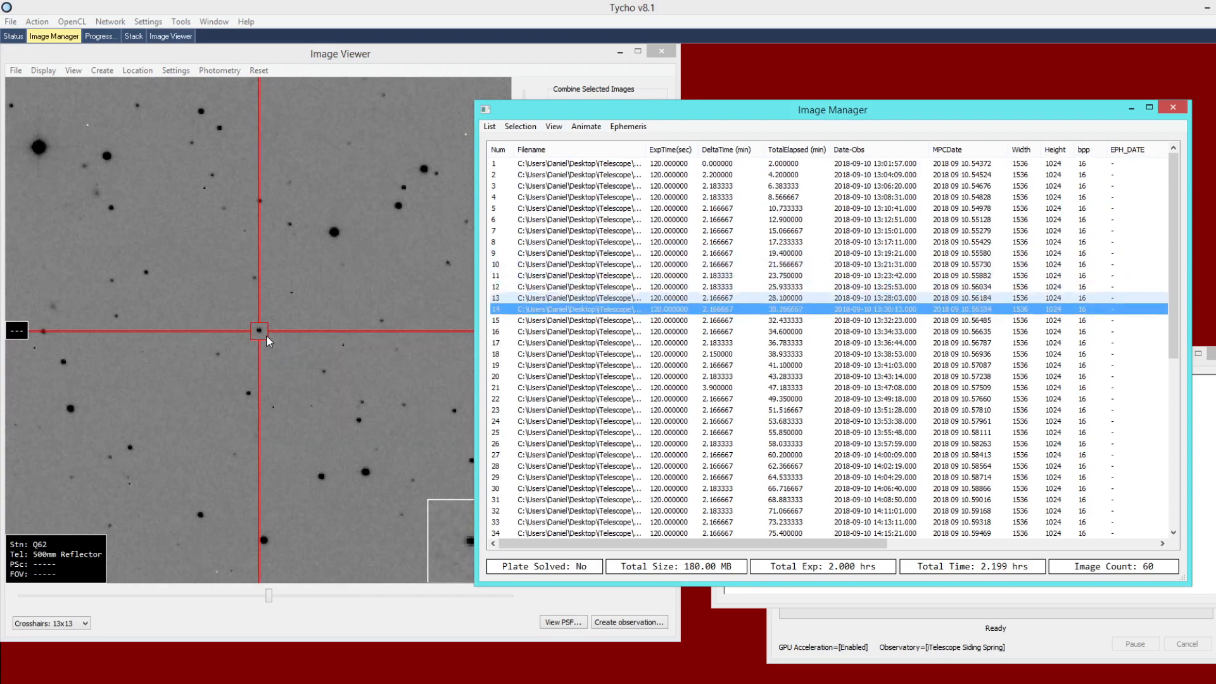
{"action": "key", "text": "Down"}
{"action": "key", "text": "Down"}
{"action": "key", "text": "Down"}
{"action": "key", "text": "Down"}
{"action": "key", "text": "Down"}
{"action": "key", "text": "Down"}
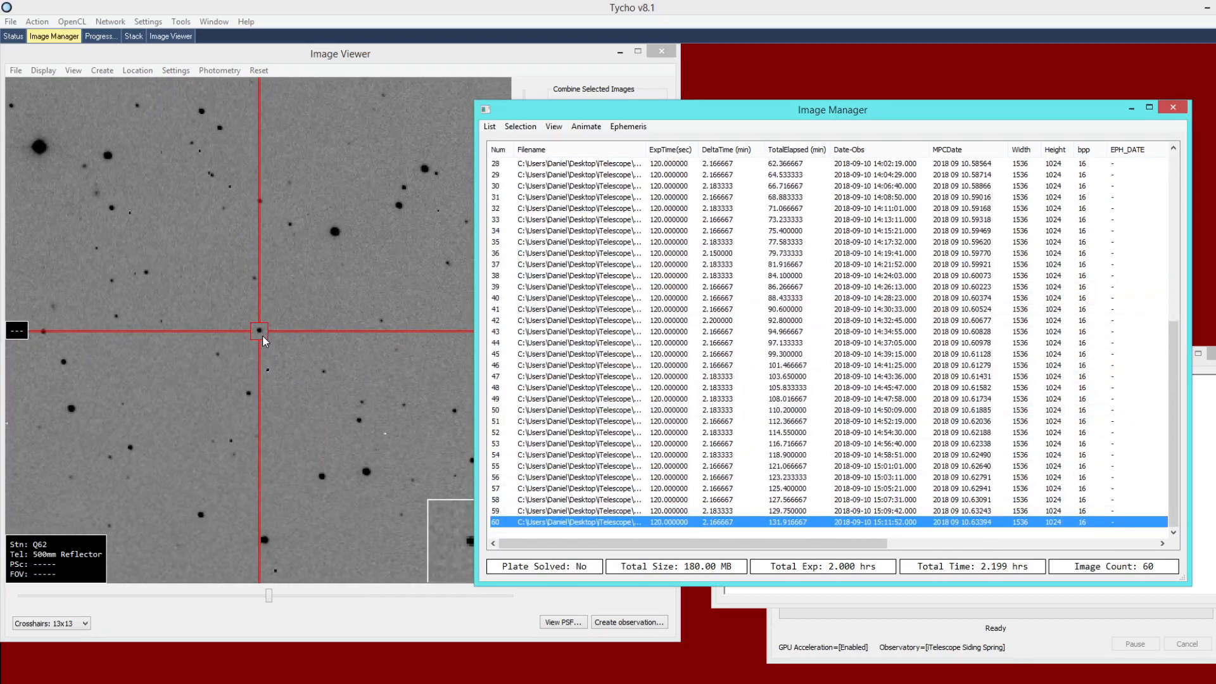
Step backward from image 60 to the first aligned image, checking the star positions again
{"action": "key", "text": "Up"}
{"action": "key", "text": "Up"}
{"action": "key", "text": "Up"}
{"action": "key", "text": "Up"}
{"action": "key", "text": "Up"}
{"action": "key", "text": "Up"}
{"action": "key", "text": "Up"}
{"action": "key", "text": "Up"}
{"action": "key", "text": "Up"}
{"action": "key", "text": "Up"}
{"action": "key", "text": "Up"}
{"action": "key", "text": "Up"}
{"action": "key", "text": "Up"}
{"action": "key", "text": "Up"}
{"action": "key", "text": "Up"}
{"action": "key", "text": "Up"}
{"action": "key", "text": "Up"}
{"action": "key", "text": "Up"}
{"action": "key", "text": "Up"}
{"action": "key", "text": "Up"}
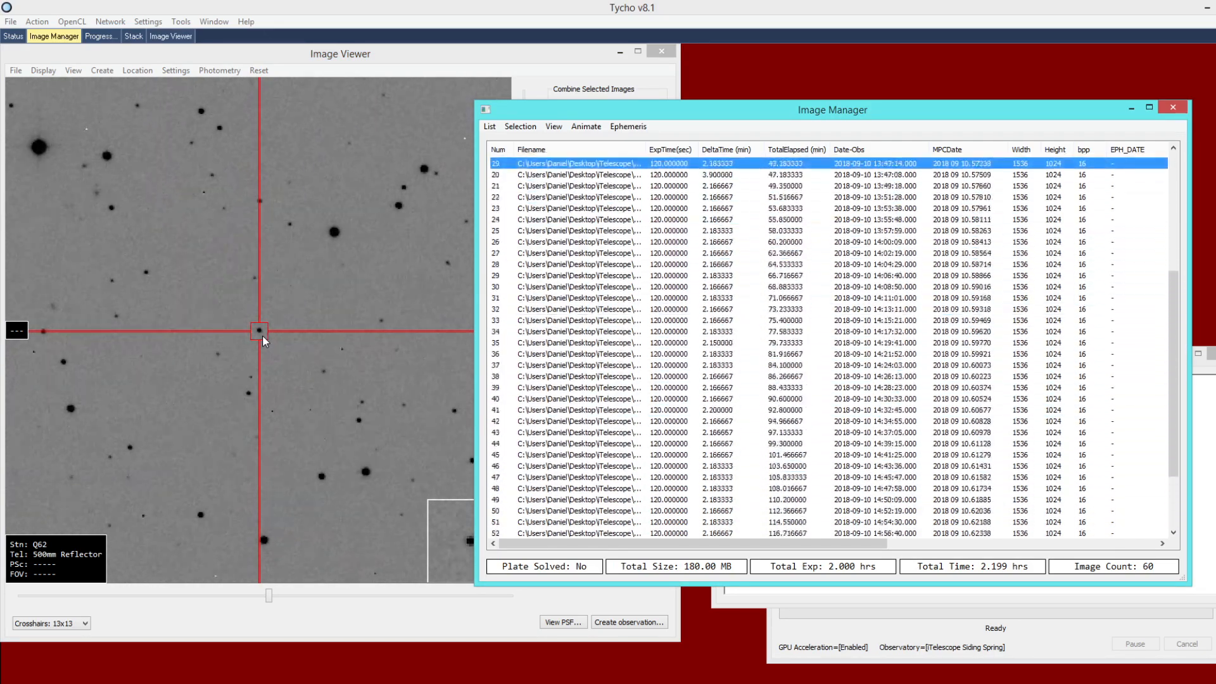
Centre the crosshairs on a faint star near the field's upper-left corner and show it at 4x zoom
{"action": "left_click", "coordinate": [220, 304]}
{"action": "scroll", "coordinate": [197, 287], "scroll_direction": "down", "scroll_amount": 2}
{"action": "scroll", "coordinate": [165, 237], "scroll_direction": "up", "scroll_amount": 2}
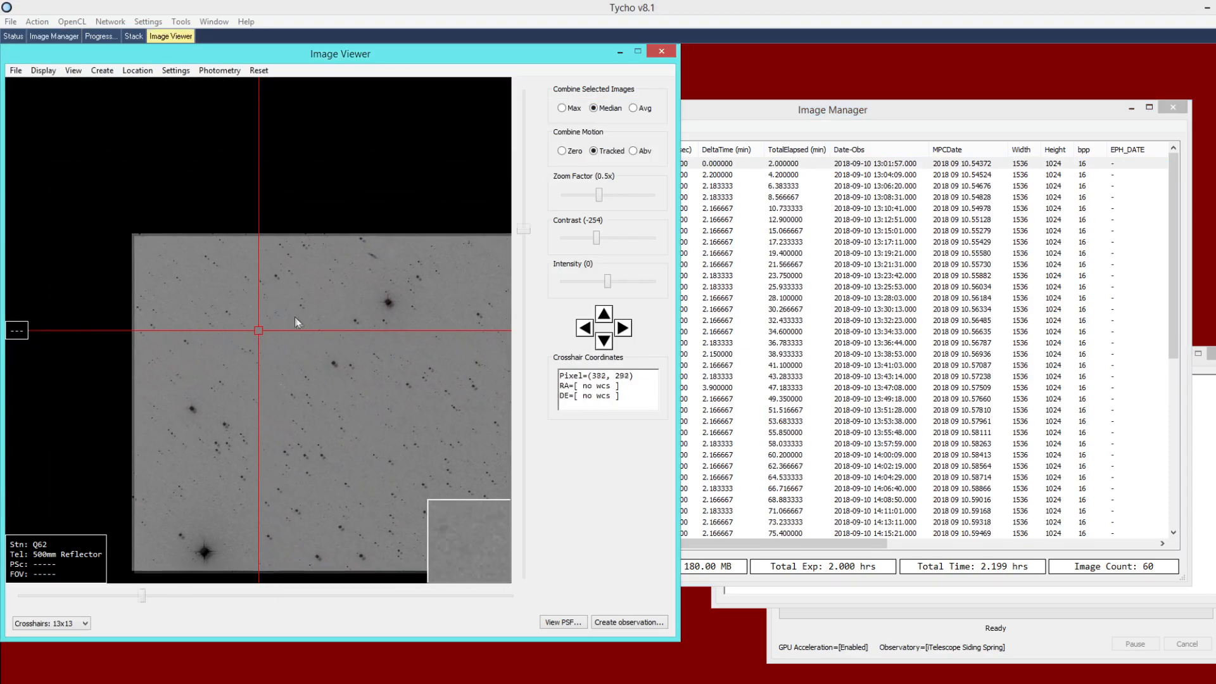
{"action": "left_click_drag", "start_coordinate": [199, 289], "coordinate": [211, 315]}
{"action": "scroll", "coordinate": [201, 286], "scroll_direction": "up", "scroll_amount": 2}
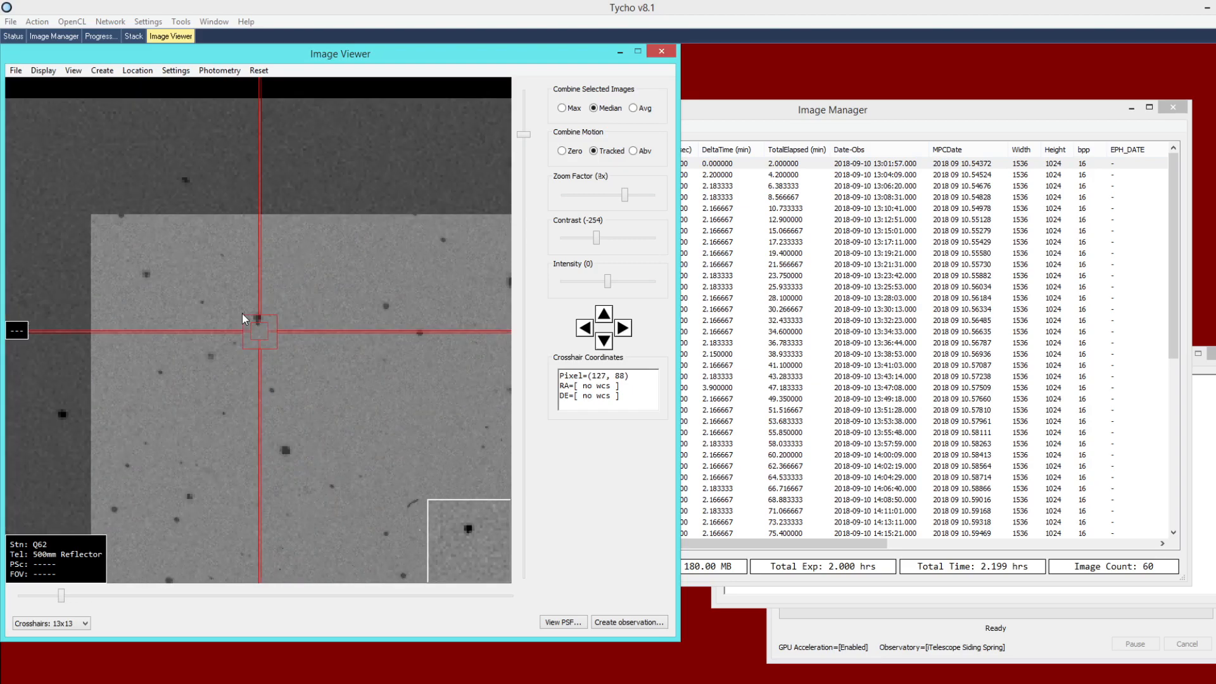
{"action": "left_click", "coordinate": [264, 430]}
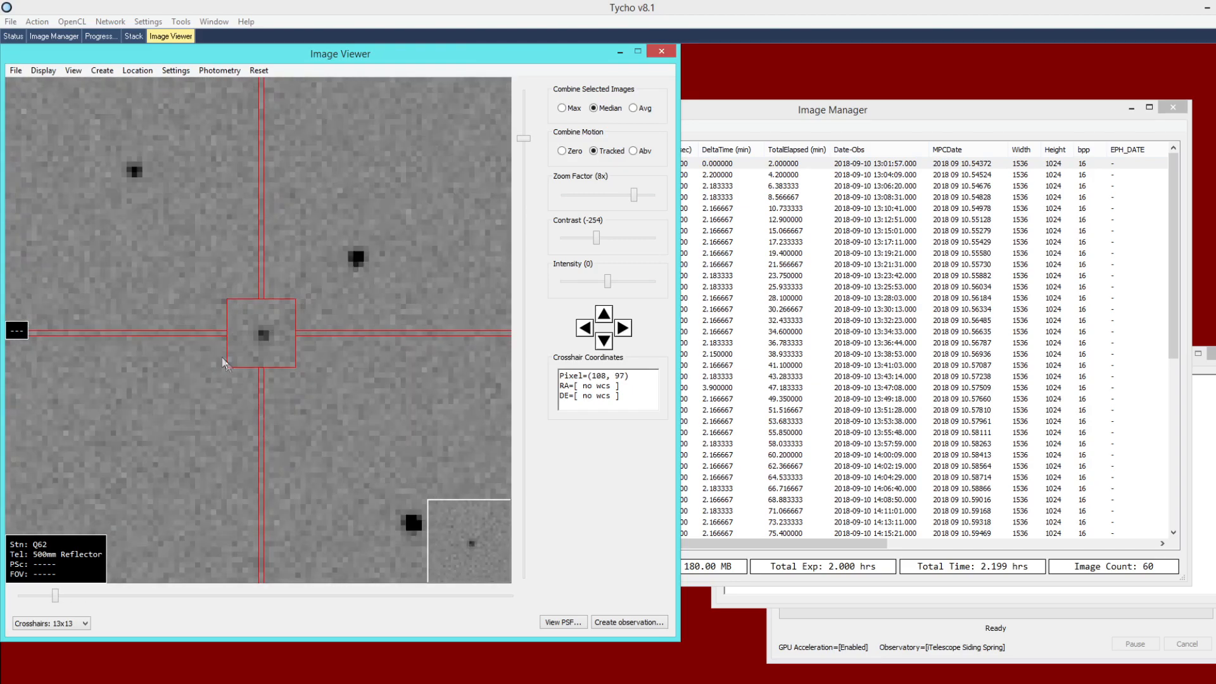
{"action": "scroll", "coordinate": [192, 329], "scroll_direction": "down", "scroll_amount": 1}
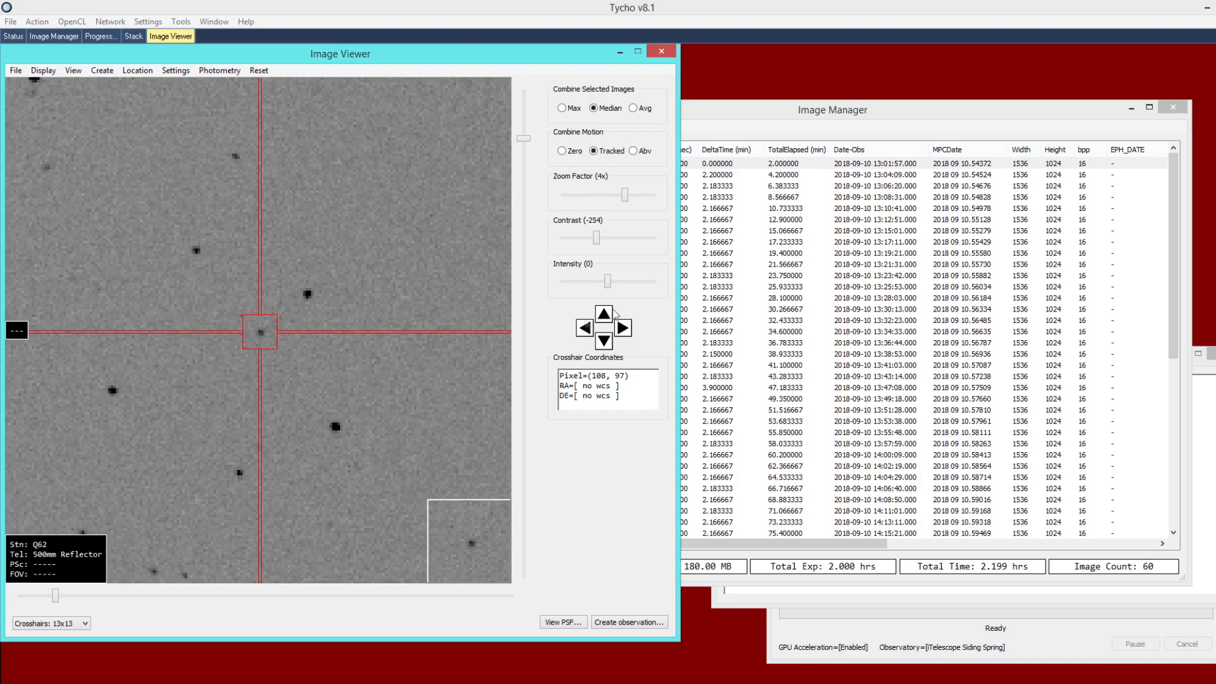
Step forward through the aligned images from the first to the last, checking the faint corner star against the crosshairs
{"action": "left_click", "coordinate": [759, 178]}
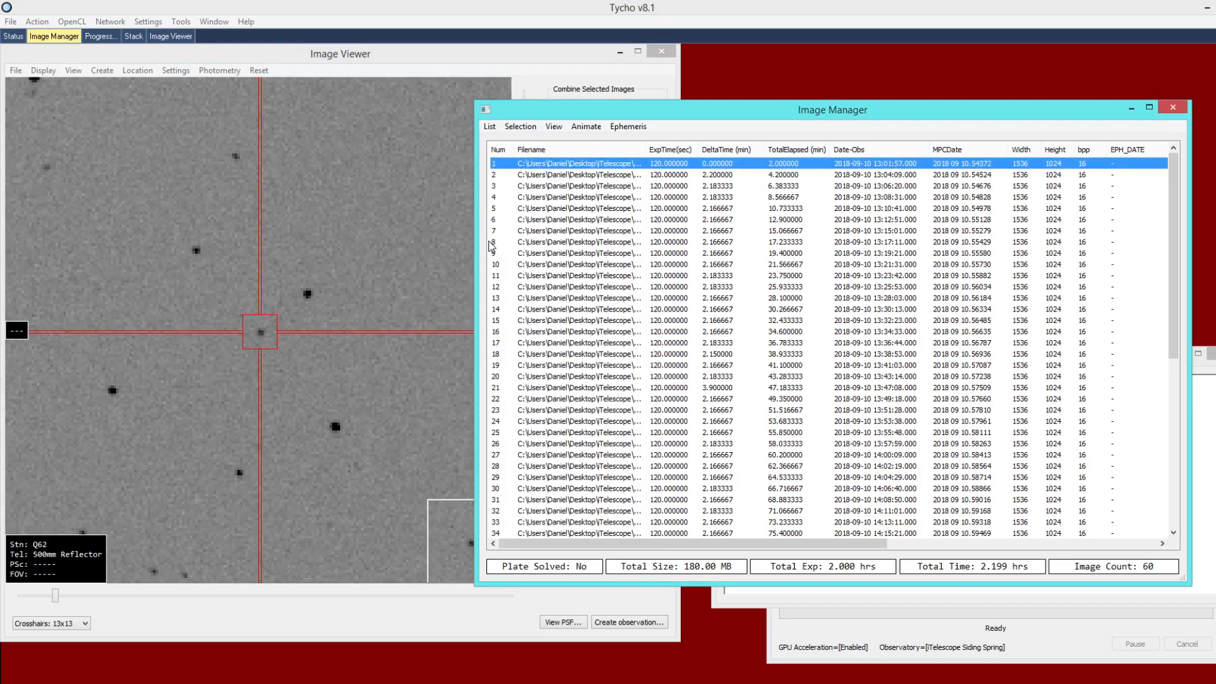
{"action": "key", "text": "Down"}
{"action": "key", "text": "Down"}
{"action": "key", "text": "Down"}
{"action": "key", "text": "Down"}
{"action": "key", "text": "Down"}
{"action": "key", "text": "Down"}
{"action": "key", "text": "Down"}
{"action": "key", "text": "Down"}
{"action": "key", "text": "Down"}
{"action": "key", "text": "Down"}
{"action": "key", "text": "Down"}
{"action": "key", "text": "Down"}
{"action": "key", "text": "Down"}
{"action": "key", "text": "Down"}
{"action": "key", "text": "Down"}
{"action": "key", "text": "Down"}
{"action": "key", "text": "Down"}
{"action": "key", "text": "Down"}
{"action": "key", "text": "Down"}
{"action": "key", "text": "Down"}
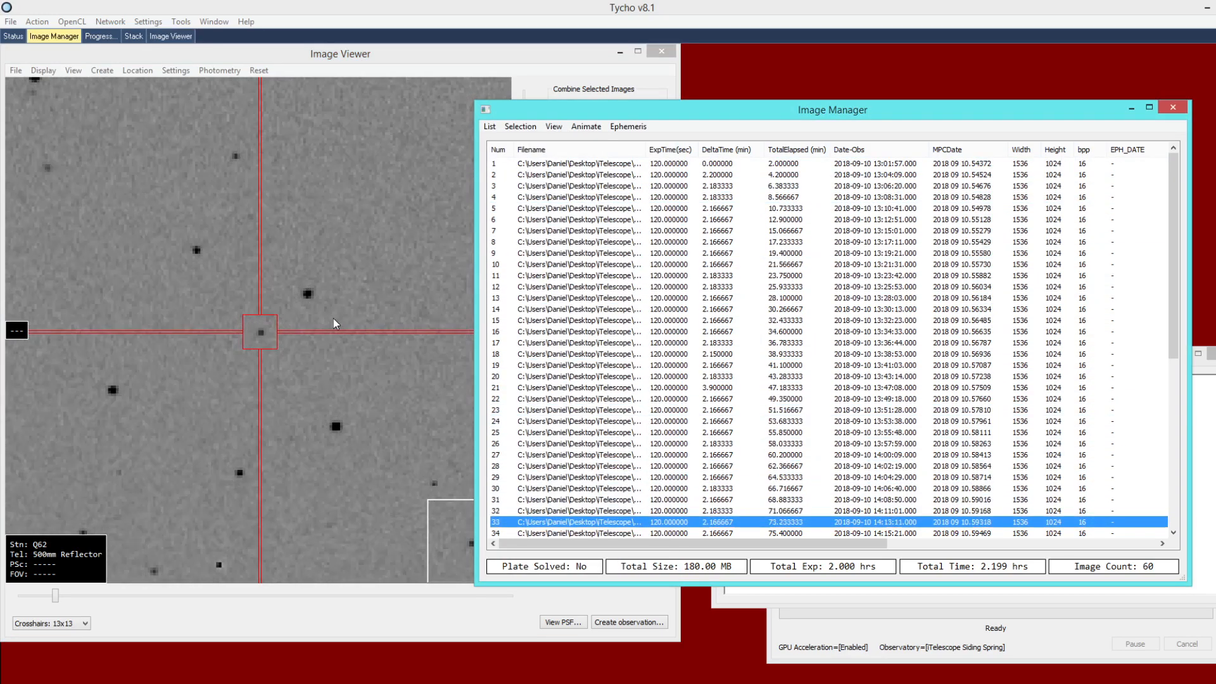
{"action": "key", "text": "Down"}
{"action": "key", "text": "Down"}
{"action": "key", "text": "Down"}
{"action": "key", "text": "Down"}
{"action": "key", "text": "Down"}
{"action": "key", "text": "Down"}
{"action": "key", "text": "Down"}
{"action": "key", "text": "Down"}
{"action": "key", "text": "Down"}
{"action": "key", "text": "Down"}
{"action": "key", "text": "Down"}
{"action": "key", "text": "Down"}
Step through the remaining aligned images to the end and back to image 2, checking the faint corner star against the crosshairs
{"action": "key", "text": "Up"}
{"action": "key", "text": "Up"}
{"action": "key", "text": "Up"}
{"action": "key", "text": "Up"}
{"action": "key", "text": "Up"}
{"action": "key", "text": "Up"}
{"action": "key", "text": "Up"}
{"action": "key", "text": "Up"}
{"action": "key", "text": "Up"}
{"action": "key", "text": "Up"}
{"action": "key", "text": "Up"}
{"action": "key", "text": "Up"}
{"action": "key", "text": "Up"}
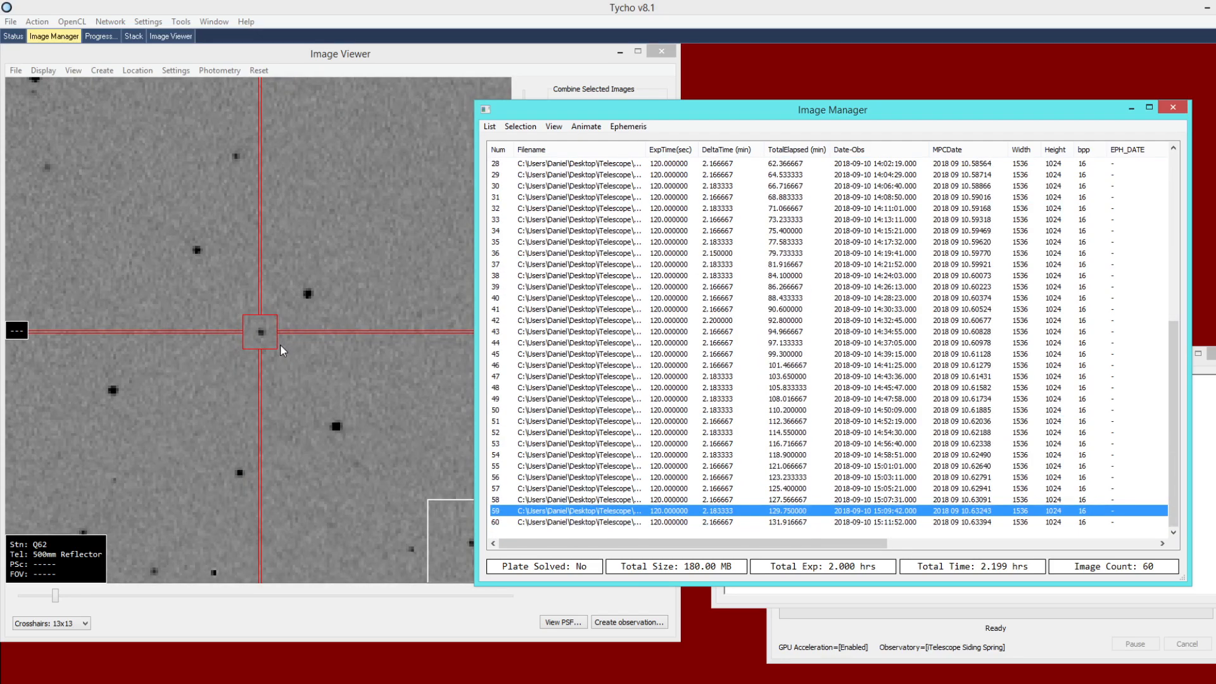
{"action": "key", "text": "Up"}
{"action": "key", "text": "Up"}
{"action": "key", "text": "Up"}
{"action": "key", "text": "Up"}
{"action": "key", "text": "Up"}
{"action": "key", "text": "Up"}
{"action": "key", "text": "Up"}
{"action": "key", "text": "Up"}
{"action": "key", "text": "Up"}
{"action": "key", "text": "Up"}
{"action": "key", "text": "Up"}
{"action": "key", "text": "Up"}
{"action": "key", "text": "Up"}
{"action": "key", "text": "Up"}
{"action": "key", "text": "Up"}
{"action": "key", "text": "Up"}
{"action": "key", "text": "Up"}
{"action": "key", "text": "Up"}
{"action": "key", "text": "Up"}
{"action": "key", "text": "Up"}
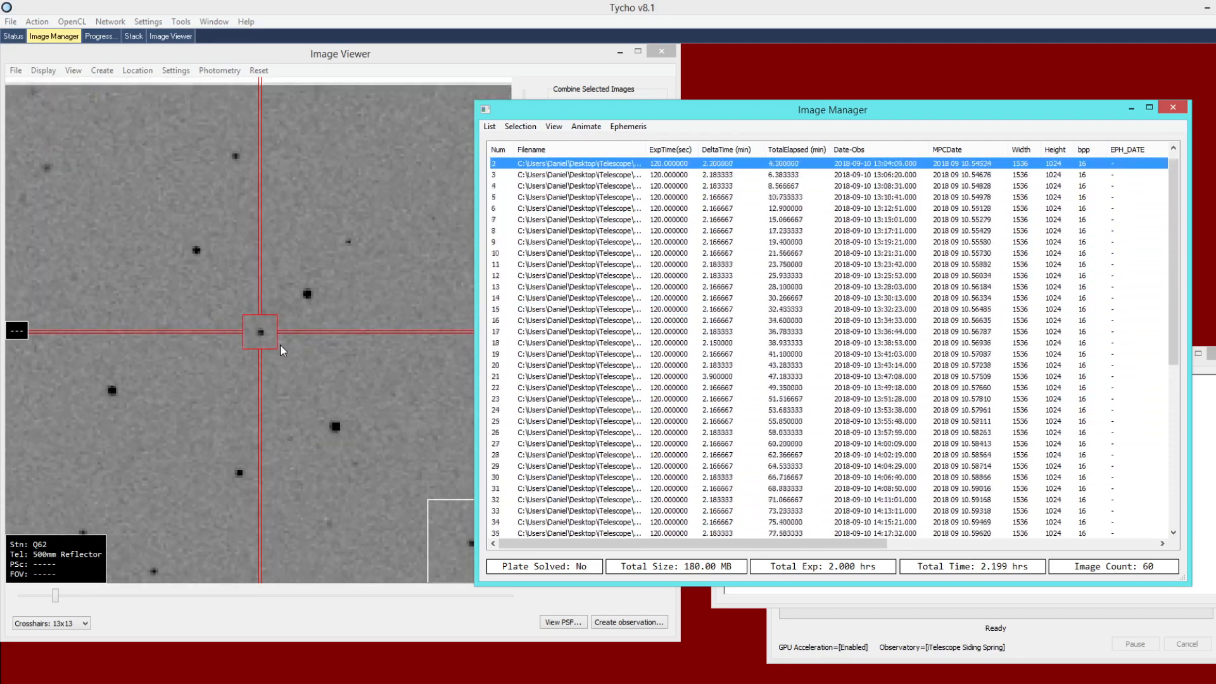
Step forward again from the start of the sequence to image 60, comparing the faint corner star with the crosshairs
{"action": "key", "text": "Down"}
{"action": "key", "text": "Down"}
{"action": "key", "text": "Down"}
{"action": "key", "text": "Down"}
{"action": "key", "text": "Down"}
{"action": "key", "text": "Down"}
{"action": "key", "text": "Down"}
{"action": "key", "text": "Down"}
{"action": "key", "text": "Down"}
{"action": "key", "text": "Down"}
{"action": "key", "text": "Down"}
{"action": "key", "text": "Down"}
{"action": "key", "text": "Down"}
{"action": "key", "text": "Down"}
{"action": "key", "text": "Down"}
{"action": "key", "text": "Down"}
{"action": "key", "text": "Down"}
{"action": "key", "text": "Down"}
{"action": "key", "text": "Down"}
{"action": "key", "text": "Down"}
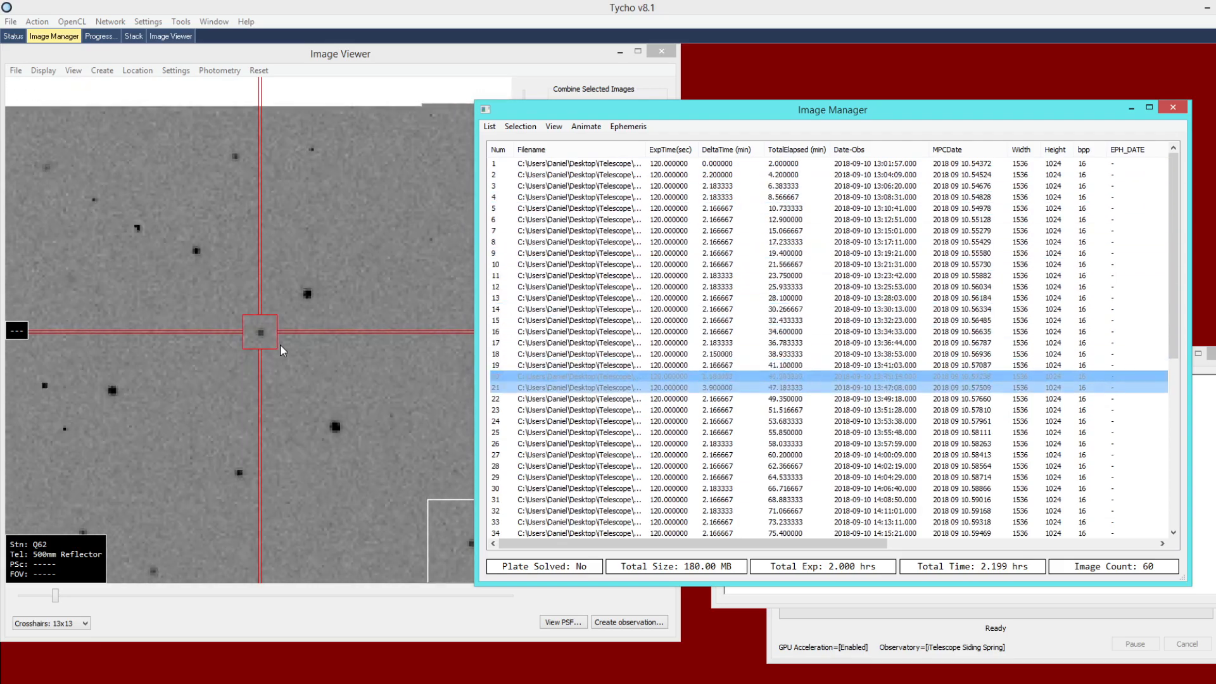
{"action": "key", "text": "Down"}
{"action": "key", "text": "Down"}
{"action": "key", "text": "Down"}
{"action": "key", "text": "Down"}
{"action": "key", "text": "Down"}
{"action": "key", "text": "Down"}
{"action": "key", "text": "Down"}
{"action": "key", "text": "Down"}
{"action": "key", "text": "Down"}
{"action": "key", "text": "Down"}
{"action": "key", "text": "Down"}
{"action": "key", "text": "Down"}
{"action": "key", "text": "Down"}
{"action": "key", "text": "Down"}
{"action": "key", "text": "Down"}
{"action": "key", "text": "Down"}
{"action": "key", "text": "Down"}
{"action": "key", "text": "Down"}
{"action": "key", "text": "Down"}
{"action": "key", "text": "Down"}
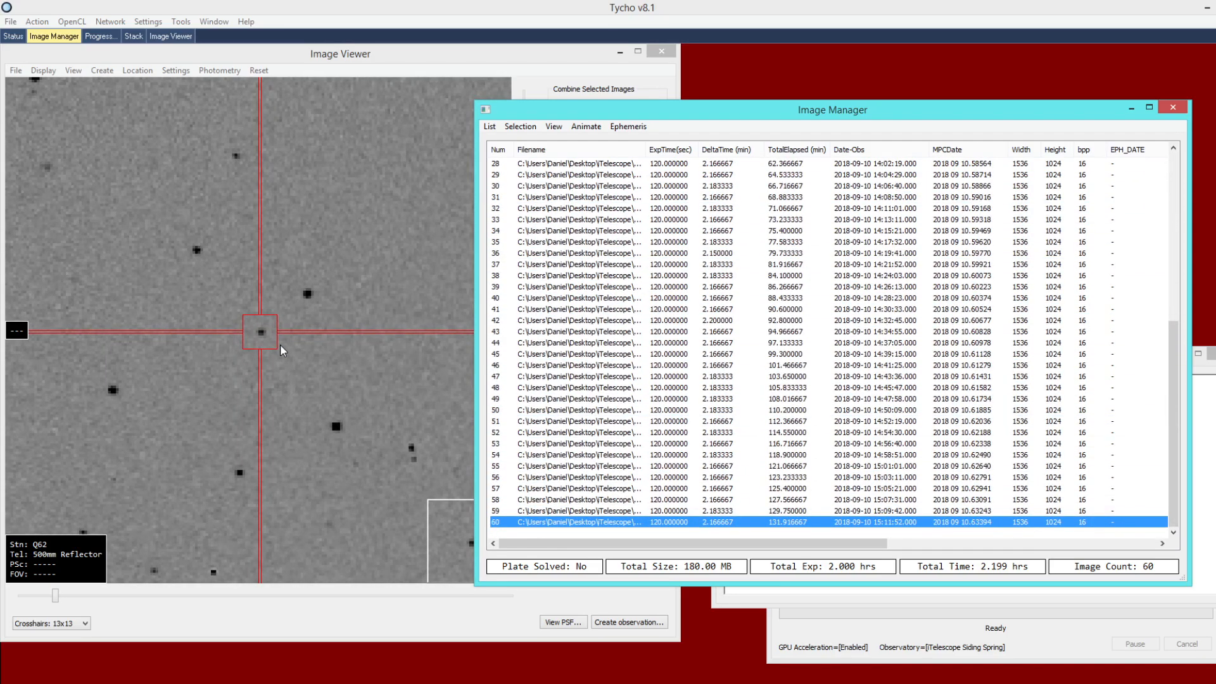
Step backward from image 60 to image 2, checking that the faint corner star stays under the crosshairs
{"action": "key", "text": "Up"}
{"action": "key", "text": "Up"}
{"action": "key", "text": "Up"}
{"action": "key", "text": "Up"}
{"action": "key", "text": "Up"}
{"action": "key", "text": "Up"}
{"action": "key", "text": "Up"}
{"action": "key", "text": "Up"}
{"action": "key", "text": "Up"}
{"action": "key", "text": "Up"}
{"action": "key", "text": "Up"}
{"action": "key", "text": "Up"}
{"action": "key", "text": "Up"}
{"action": "key", "text": "Up"}
{"action": "key", "text": "Up"}
{"action": "key", "text": "Up"}
{"action": "key", "text": "Up"}
{"action": "key", "text": "Up"}
{"action": "key", "text": "Up"}
{"action": "key", "text": "Up"}
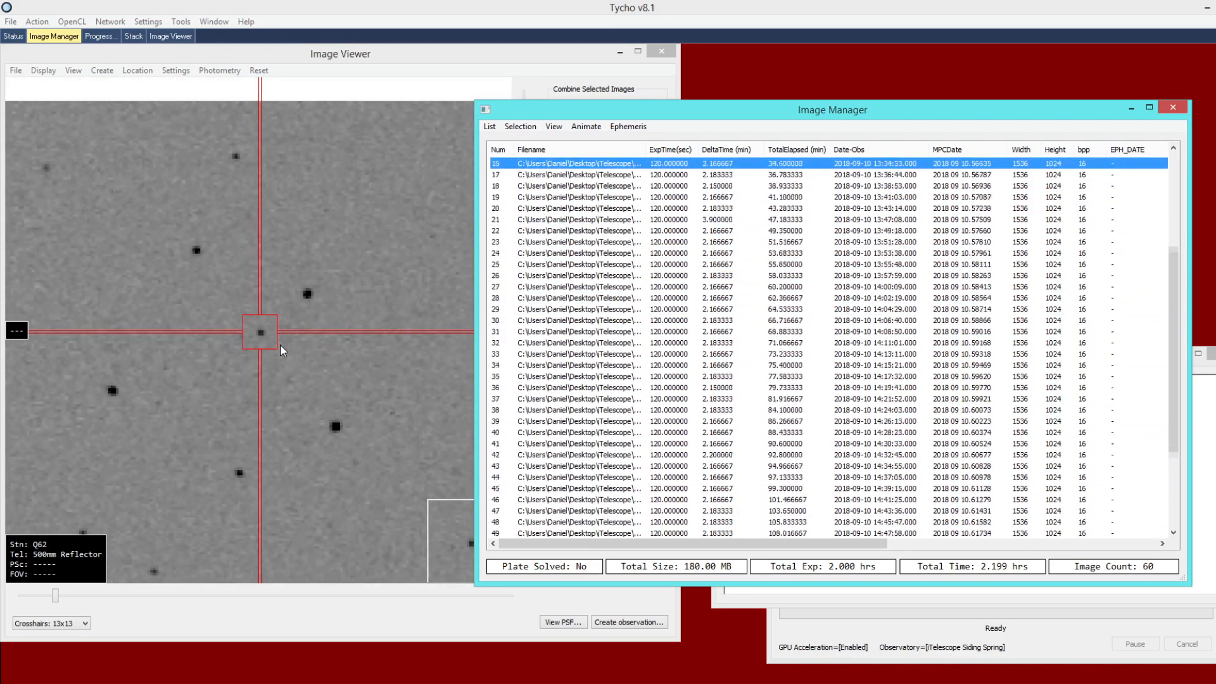
{"action": "key", "text": "Down"}
{"action": "key", "text": "Down"}
{"action": "key", "text": "Down"}
{"action": "key", "text": "Down"}
{"action": "key", "text": "Down"}
{"action": "key", "text": "Down"}
{"action": "key", "text": "Down"}
{"action": "key", "text": "Down"}
{"action": "key", "text": "Down"}
{"action": "key", "text": "Down"}
{"action": "key", "text": "Down"}
{"action": "key", "text": "Down"}
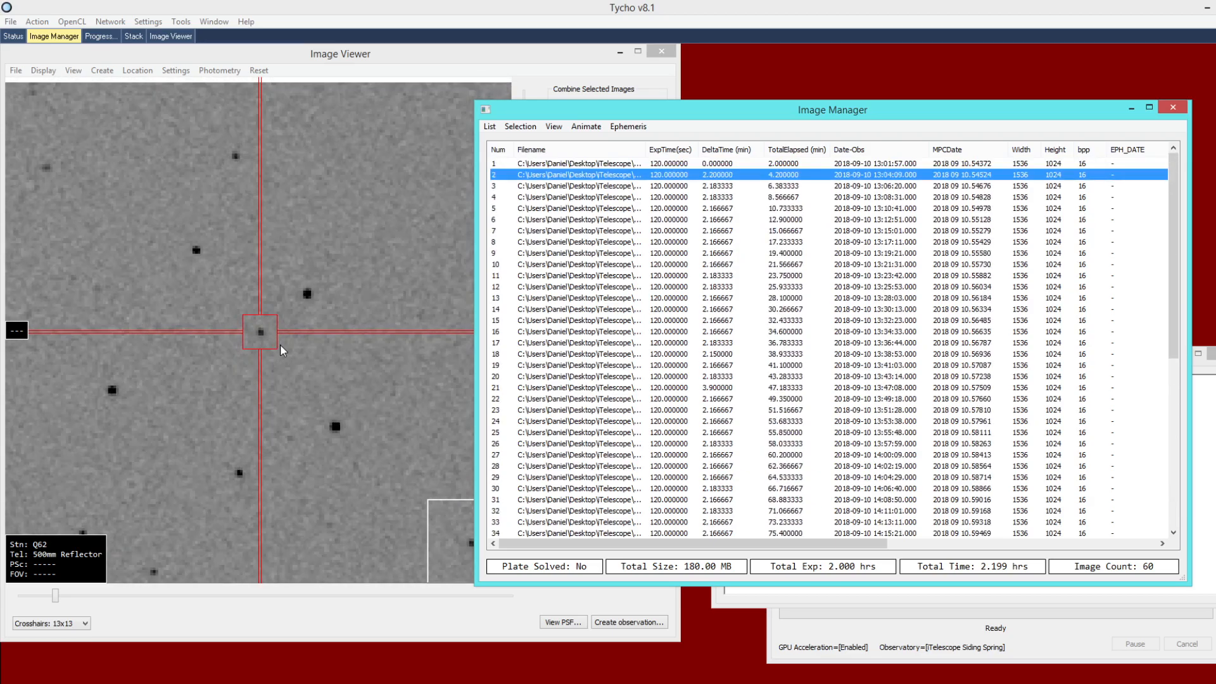
Run forward once more from image 2 to image 60, examining the star positions across the meridian flip
{"action": "key", "text": "Down"}
{"action": "key", "text": "Down"}
{"action": "key", "text": "Down"}
{"action": "key", "text": "Down"}
{"action": "key", "text": "Down"}
{"action": "key", "text": "Down"}
{"action": "key", "text": "Down"}
{"action": "key", "text": "Down"}
{"action": "key", "text": "Down"}
{"action": "key", "text": "Down"}
{"action": "key", "text": "Down"}
{"action": "key", "text": "Down"}
{"action": "key", "text": "Down"}
{"action": "key", "text": "Down"}
{"action": "key", "text": "Down"}
{"action": "key", "text": "Down"}
{"action": "key", "text": "Down"}
{"action": "key", "text": "Down"}
{"action": "key", "text": "Down"}
{"action": "key", "text": "Down"}
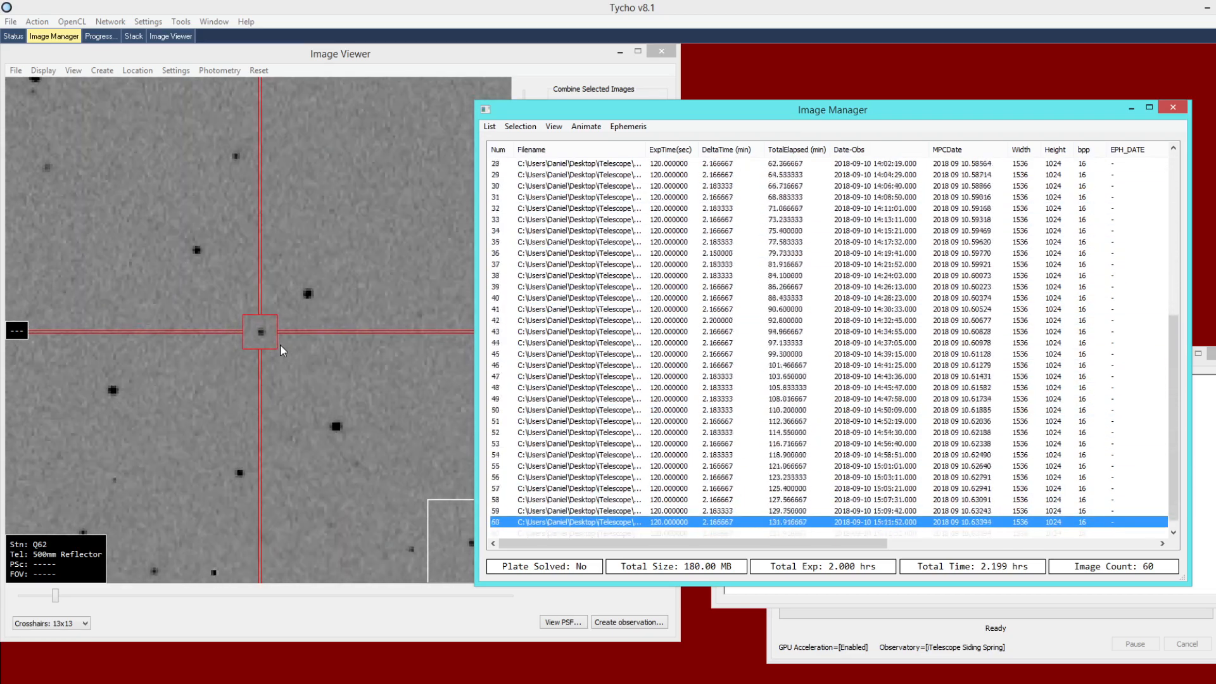
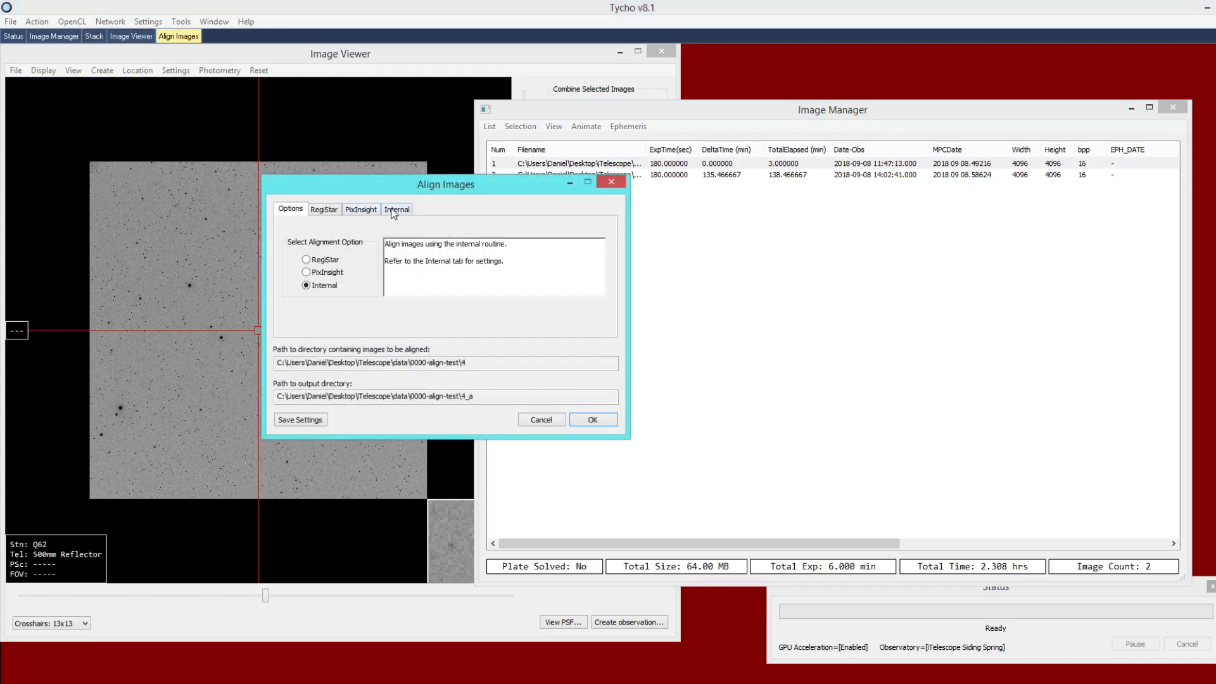
Set the internal alignment mode to Normal and align the two 4096 x 4096 images into the 4_a output directory
{"action": "left_click", "coordinate": [396, 209]}
{"action": "left_click", "coordinate": [393, 273]}
{"action": "left_click", "coordinate": [369, 294]}
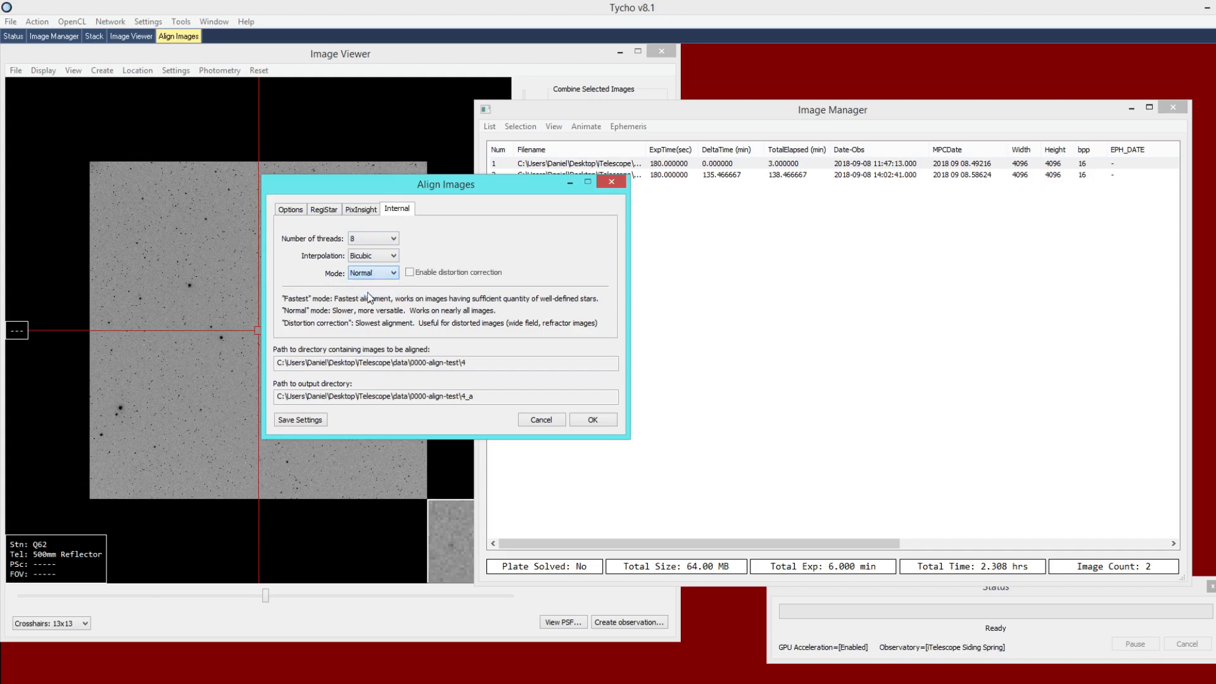
{"action": "left_click", "coordinate": [582, 417]}
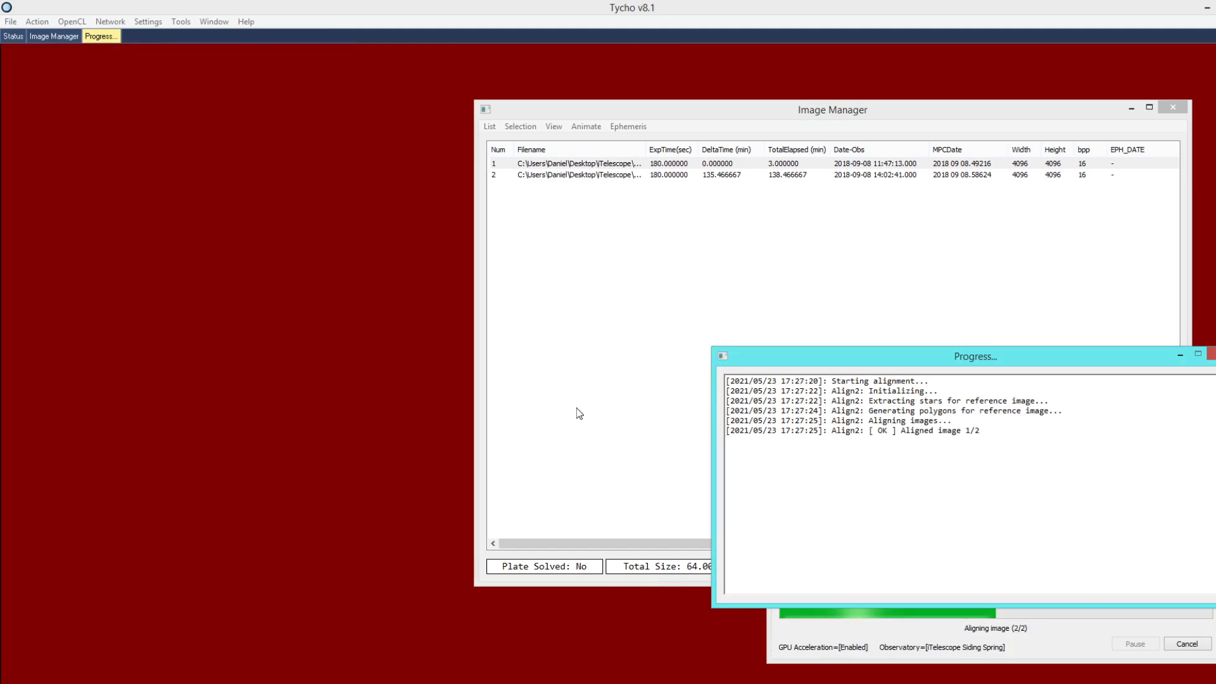
Load both aligned FITS images from the 4_a folder and open them in the Image Viewer
{"action": "left_click", "coordinate": [489, 126]}
{"action": "left_click", "coordinate": [497, 142]}
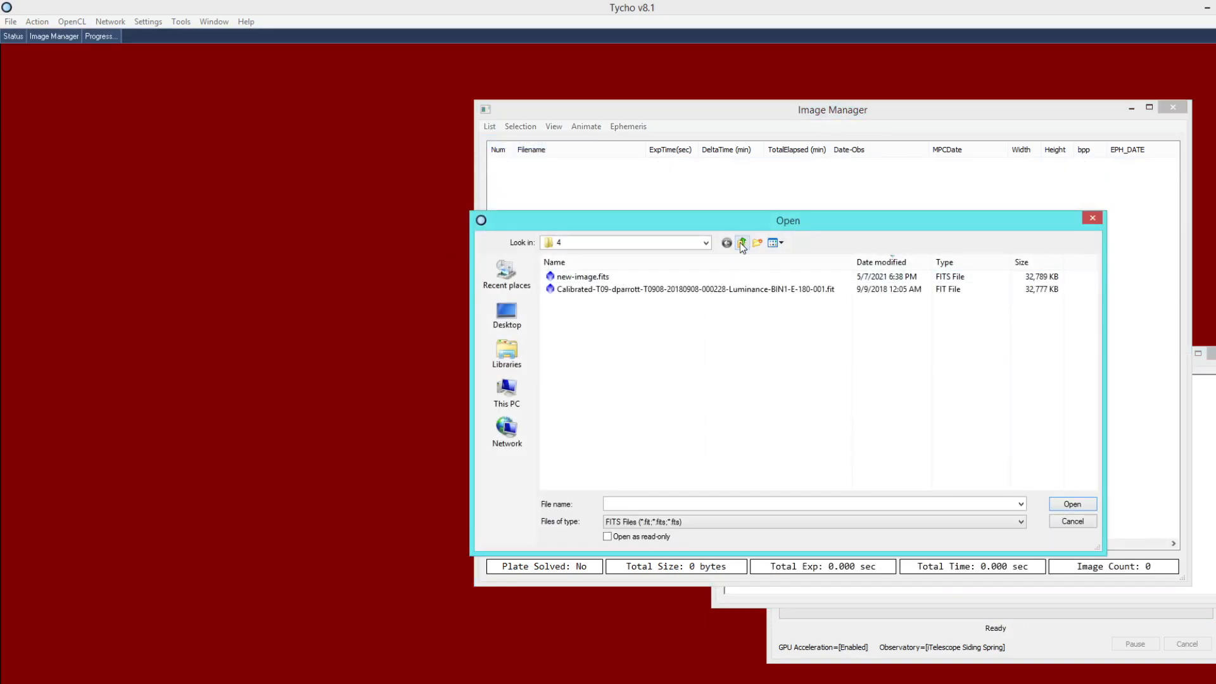
{"action": "left_click", "coordinate": [743, 244]}
{"action": "double_click", "coordinate": [565, 401]}
{"action": "key", "text": "ctrl+a"}
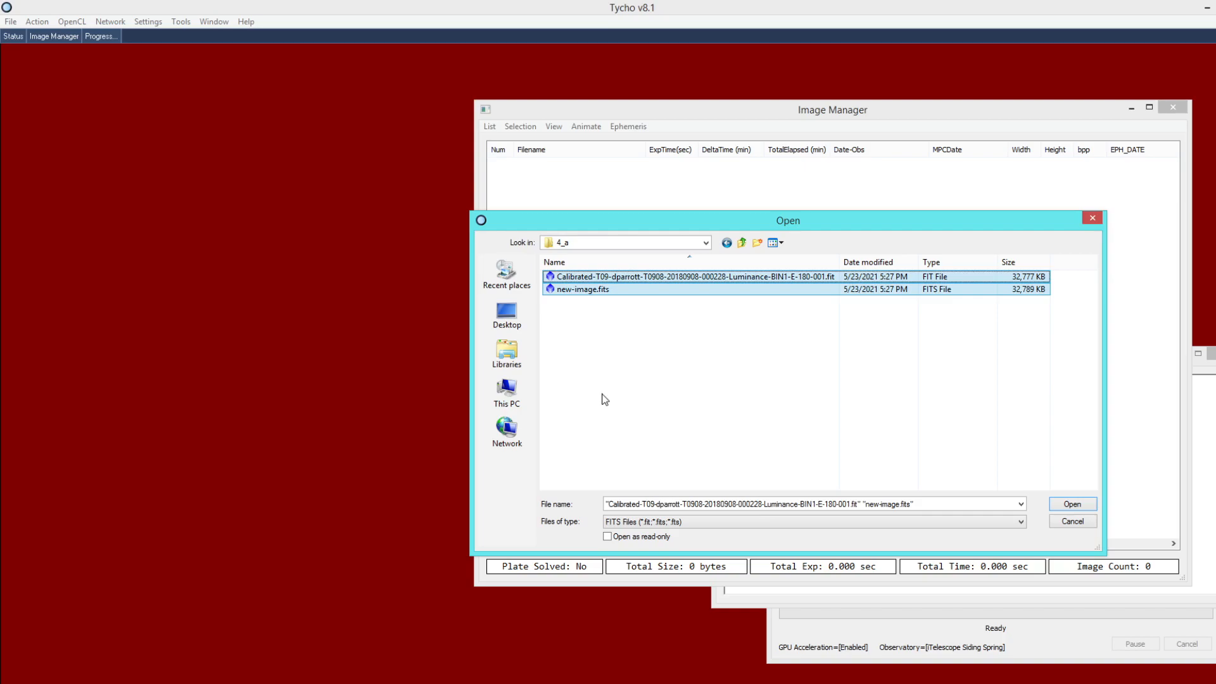
{"action": "key", "text": "Return"}
{"action": "left_click", "coordinate": [44, 22]}
{"action": "left_click", "coordinate": [65, 36]}
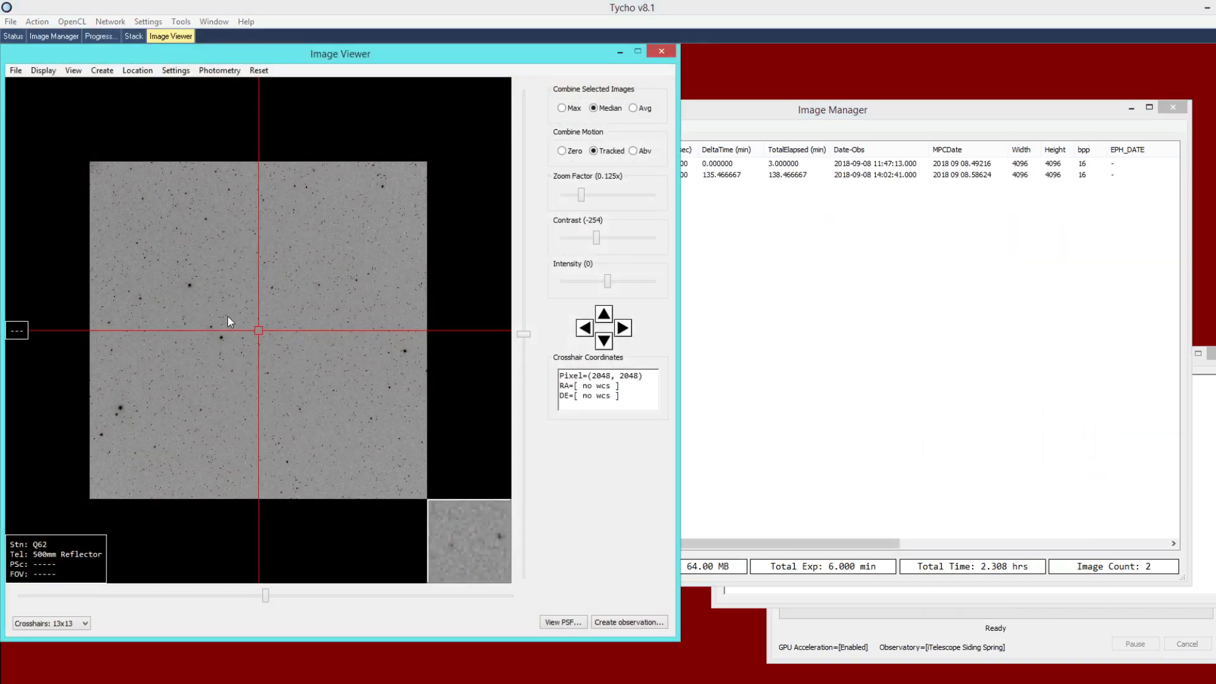
Show the second aligned image around the field's upper-right corner at 1x zoom, ready for comparison with the first
{"action": "left_click_drag", "start_coordinate": [227, 317], "coordinate": [370, 264]}
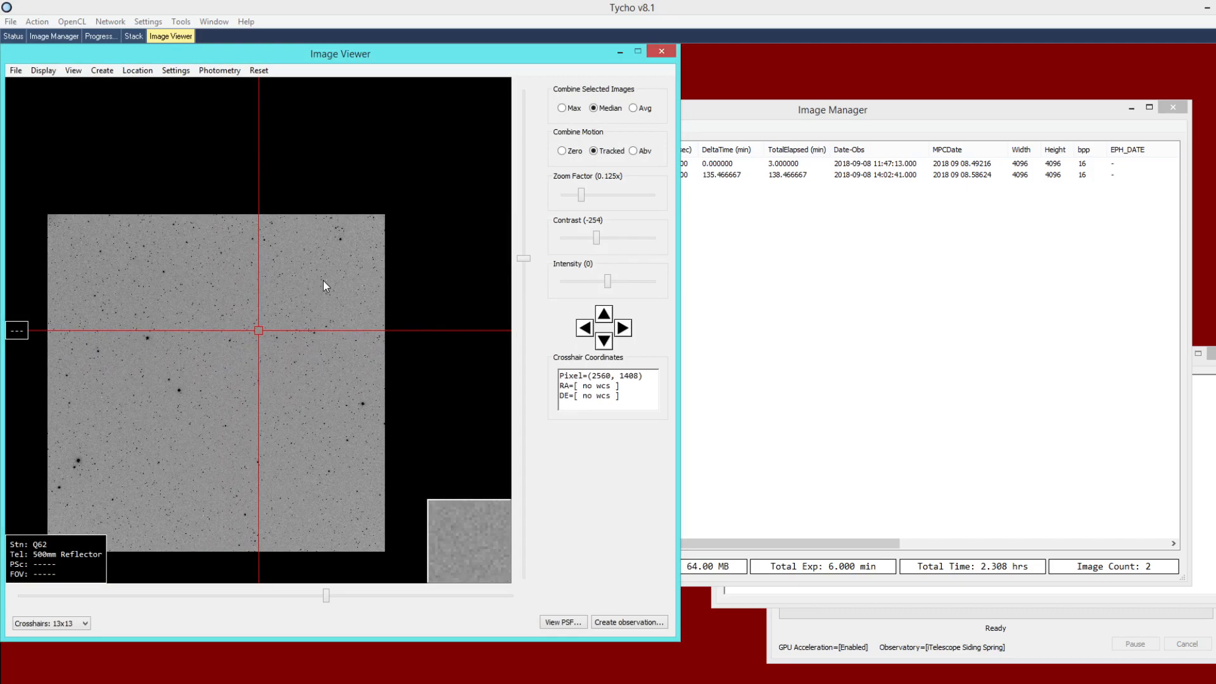
{"action": "left_click", "coordinate": [931, 243]}
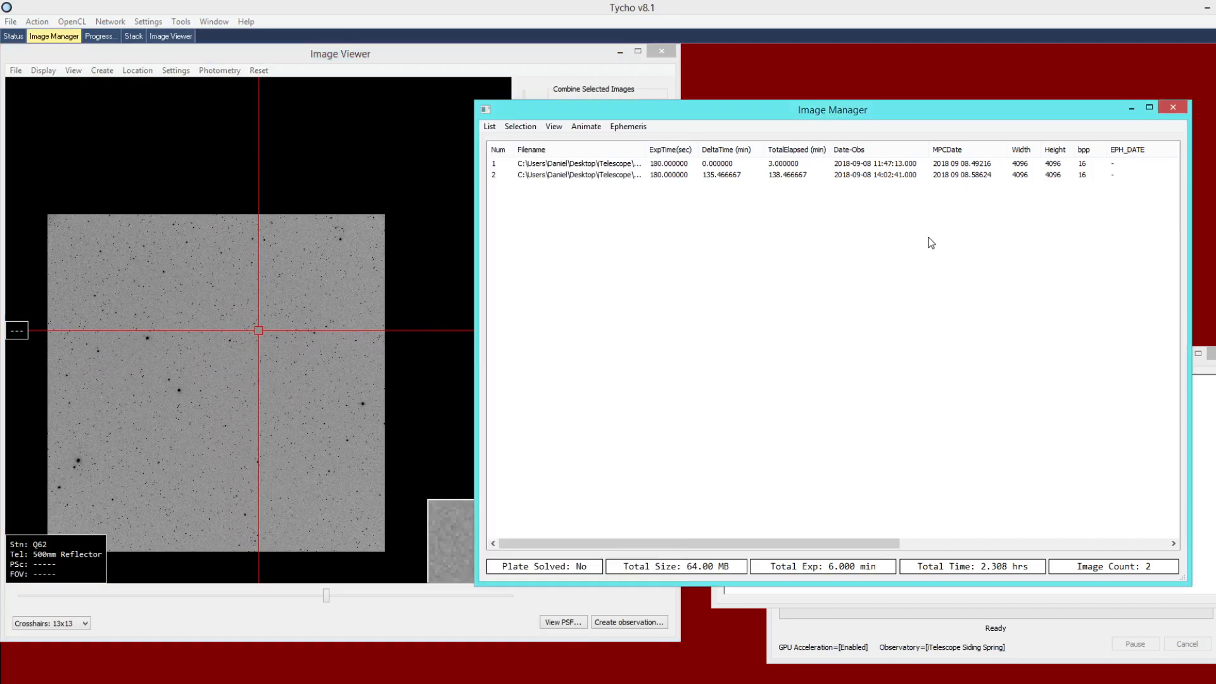
{"action": "left_click", "coordinate": [732, 176]}
{"action": "left_click_drag", "start_coordinate": [338, 225], "coordinate": [247, 307]}
{"action": "scroll", "coordinate": [298, 304], "scroll_direction": "up", "scroll_amount": 2}
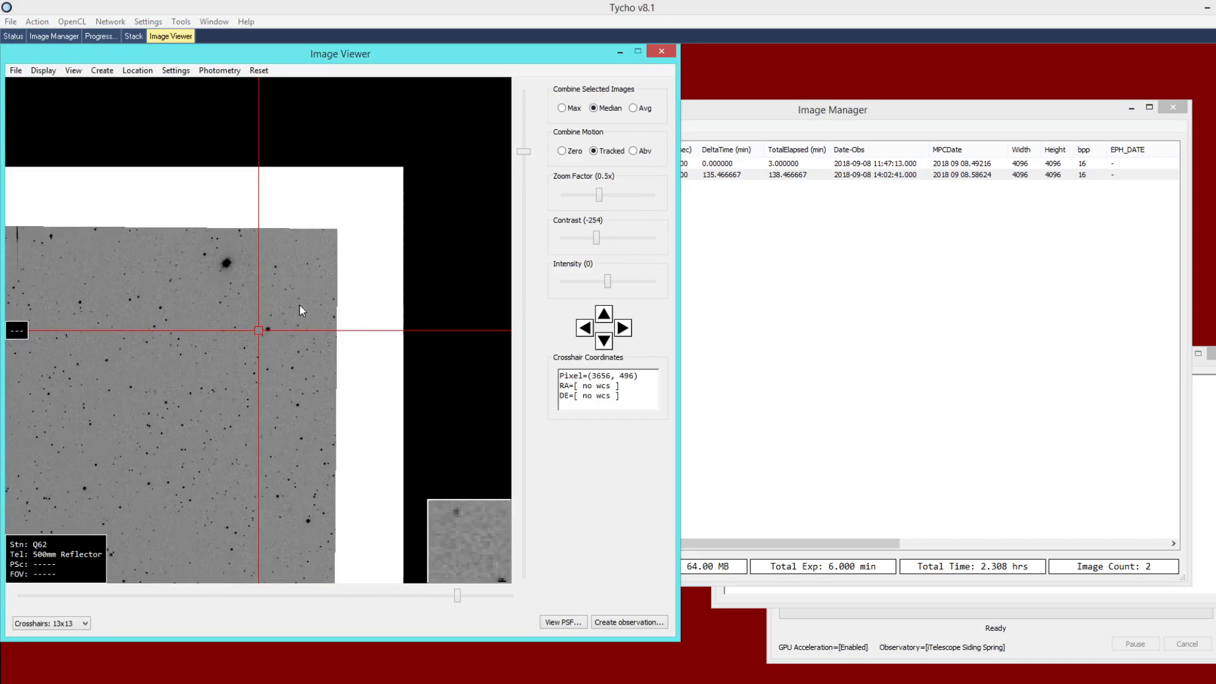
{"action": "scroll", "coordinate": [328, 269], "scroll_direction": "up", "scroll_amount": 1}
{"action": "left_click_drag", "start_coordinate": [351, 247], "coordinate": [309, 287]}
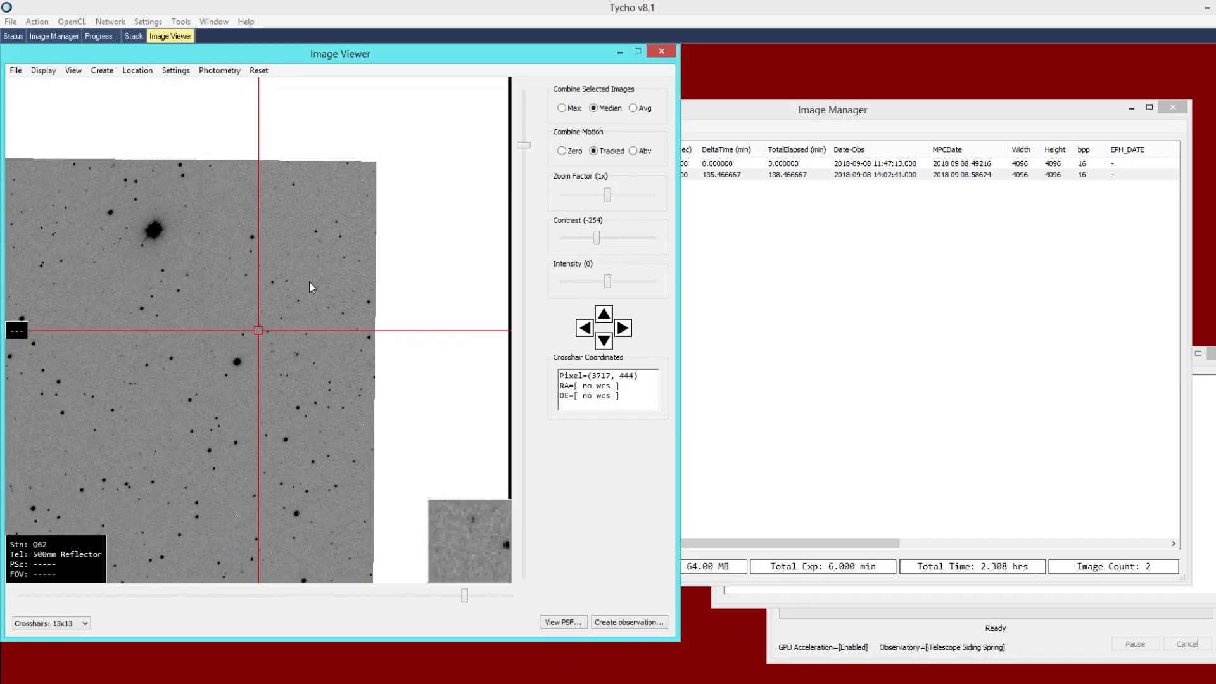
{"action": "left_click", "coordinate": [716, 171]}
{"action": "left_click", "coordinate": [673, 176]}
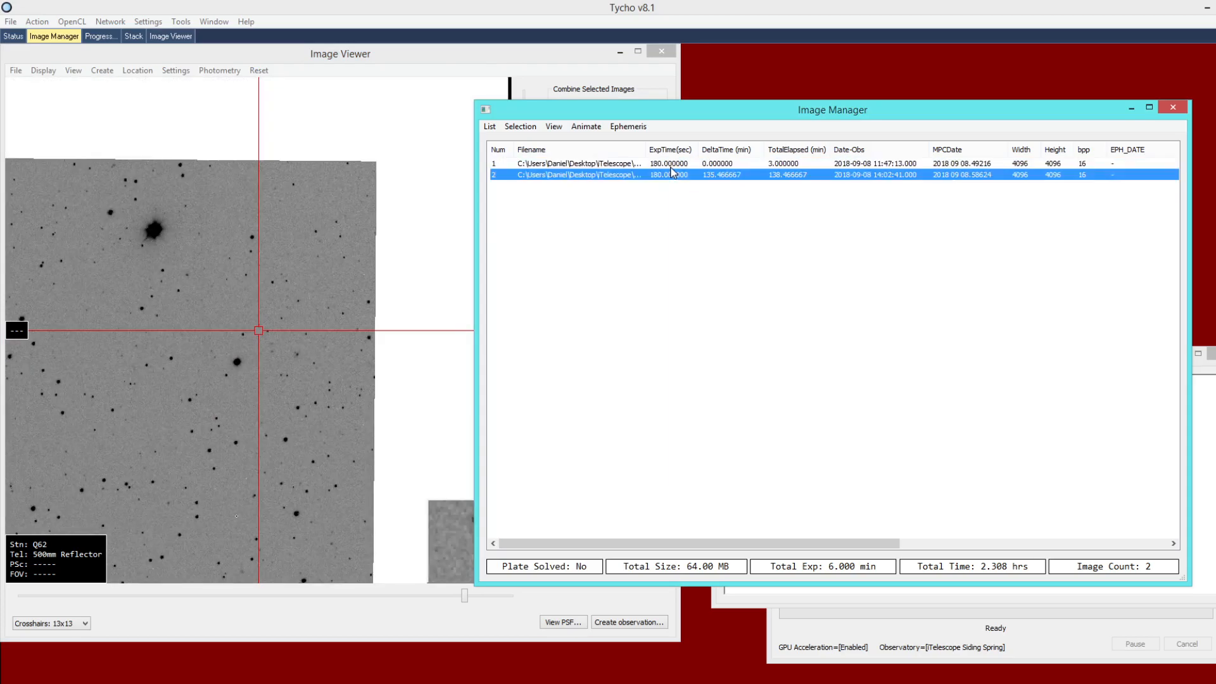
Alternate between the two aligned images to compare star positions around the field's upper-right corner
{"action": "left_click", "coordinate": [674, 165]}
{"action": "left_click", "coordinate": [670, 175]}
{"action": "left_click", "coordinate": [668, 164]}
{"action": "left_click", "coordinate": [666, 174]}
{"action": "left_click", "coordinate": [663, 164]}
{"action": "left_click", "coordinate": [660, 176]}
{"action": "left_click", "coordinate": [658, 164]}
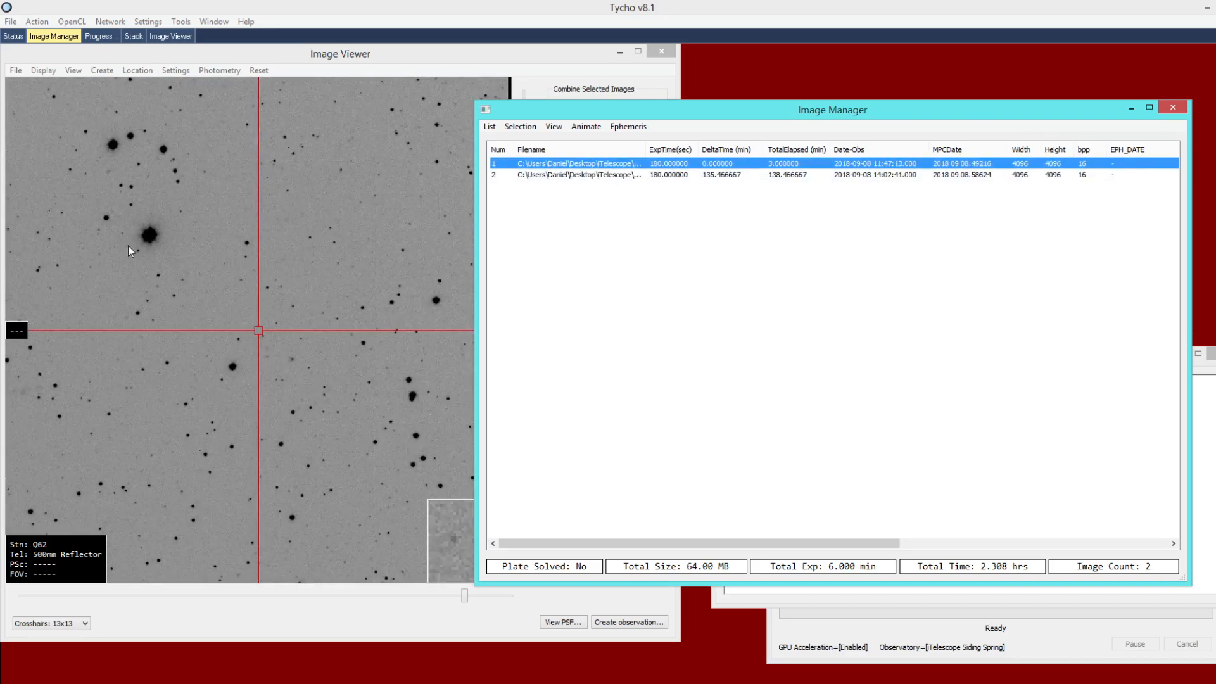
Centre the view on the field's middle and alternate between both images to compare star positions there
{"action": "left_click", "coordinate": [279, 308]}
{"action": "left_click", "coordinate": [521, 156]}
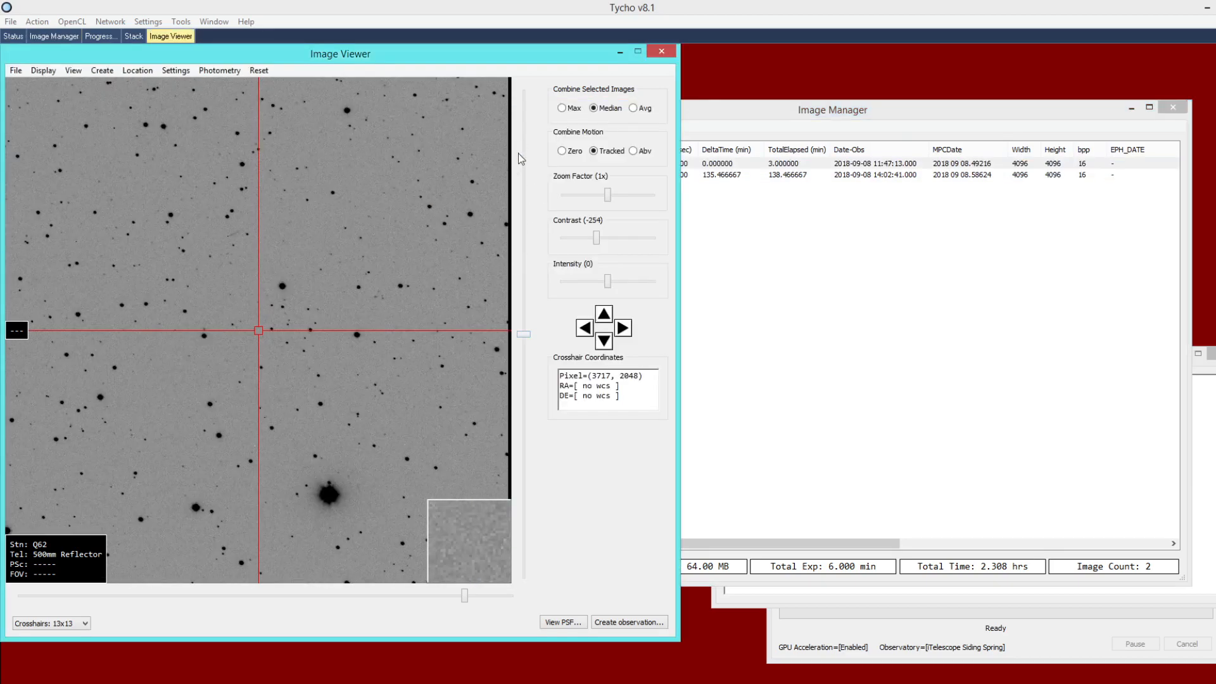
{"action": "right_click", "coordinate": [466, 597]}
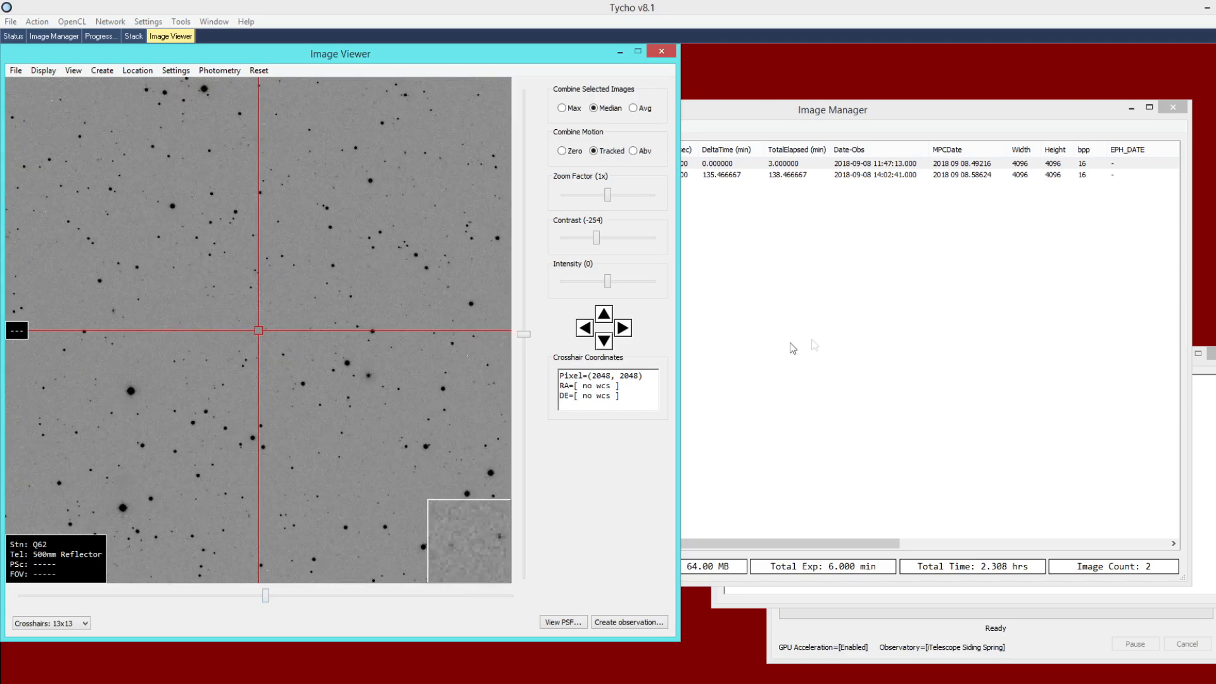
{"action": "left_click", "coordinate": [830, 334]}
{"action": "left_click", "coordinate": [678, 175]}
{"action": "left_click", "coordinate": [671, 166]}
{"action": "left_click", "coordinate": [663, 176]}
{"action": "left_click", "coordinate": [662, 166]}
{"action": "left_click", "coordinate": [654, 176]}
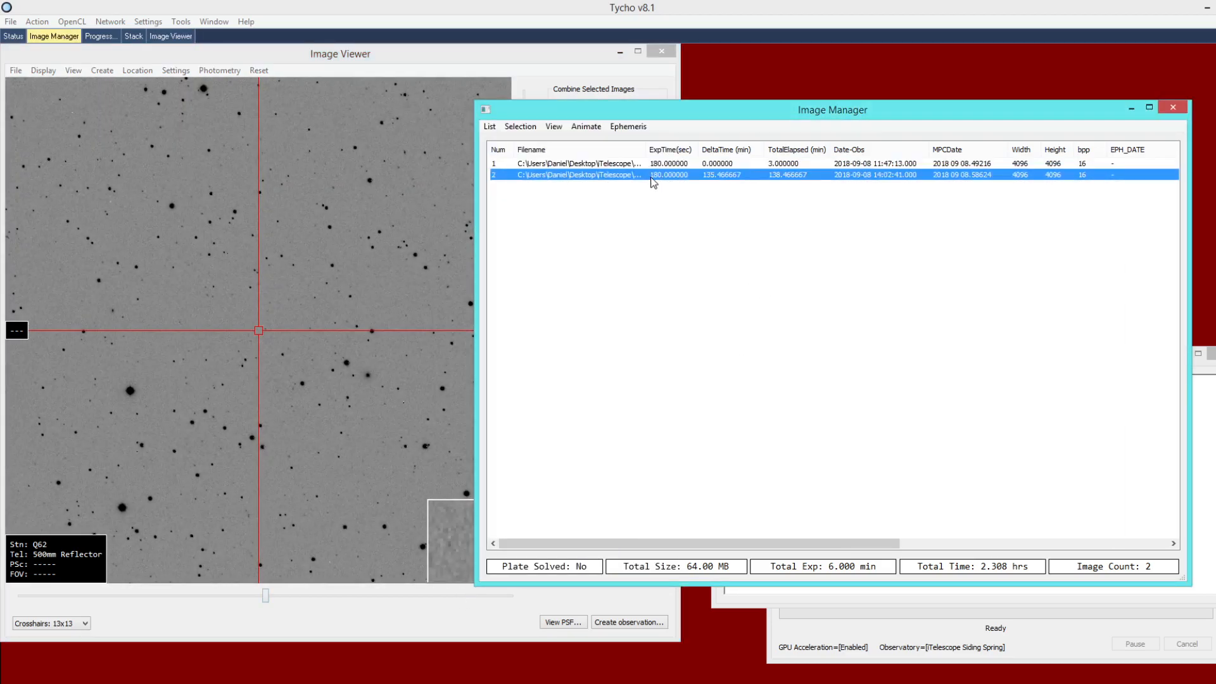
{"action": "left_click", "coordinate": [648, 165]}
{"action": "left_click", "coordinate": [646, 175]}
{"action": "left_click", "coordinate": [644, 164]}
{"action": "left_click", "coordinate": [642, 175]}
{"action": "left_click", "coordinate": [642, 165]}
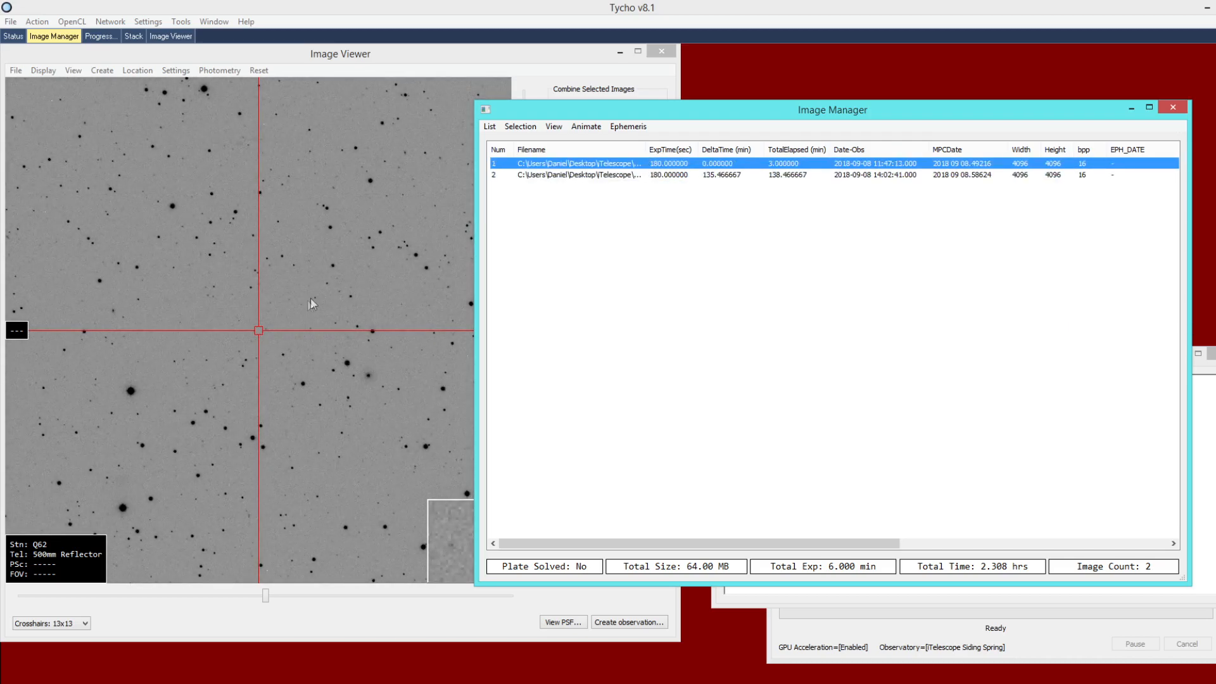
Return to the second image's upper-right corner at 1x zoom and compare its stars with the first image
{"action": "left_click", "coordinate": [579, 173]}
{"action": "left_click", "coordinate": [338, 250]}
{"action": "scroll", "coordinate": [340, 266], "scroll_direction": "down", "scroll_amount": 2}
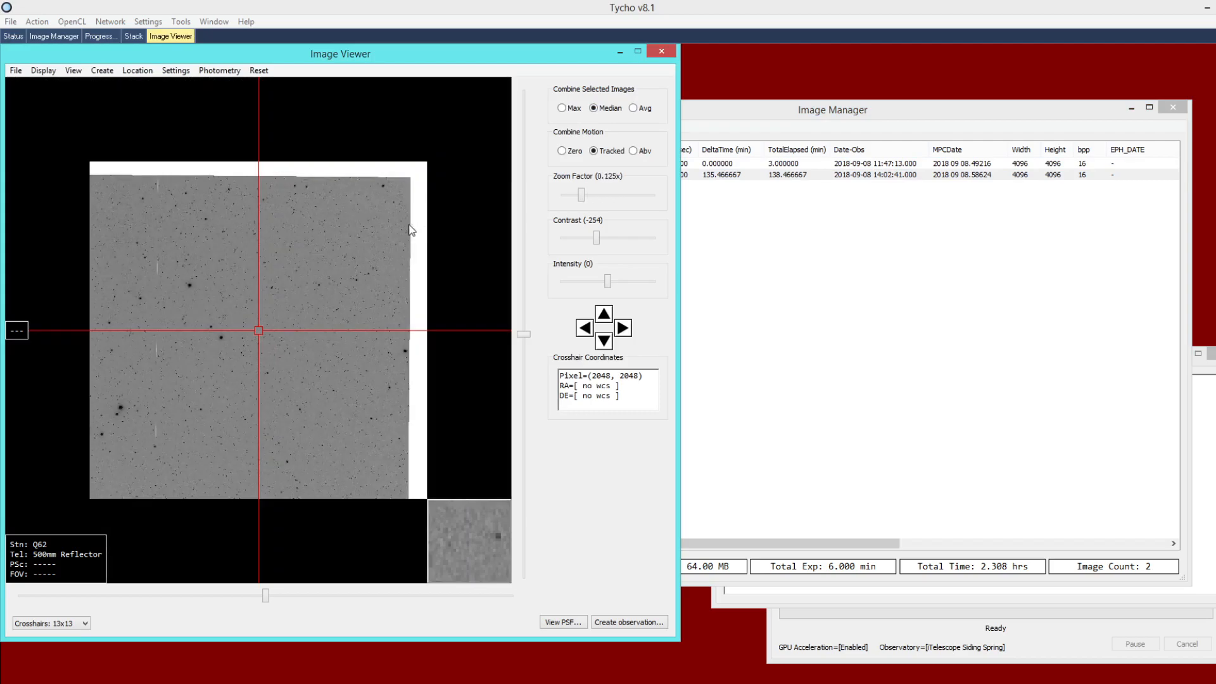
{"action": "scroll", "coordinate": [375, 263], "scroll_direction": "down", "scroll_amount": 1}
{"action": "scroll", "coordinate": [346, 284], "scroll_direction": "up", "scroll_amount": 3}
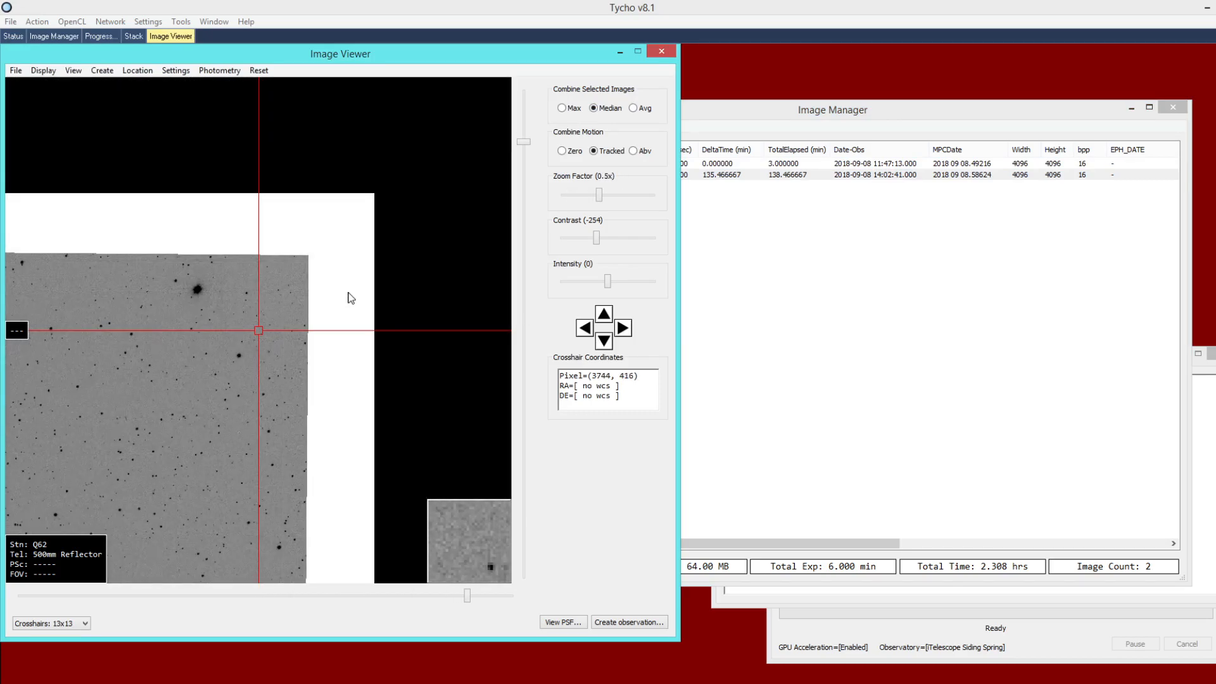
{"action": "scroll", "coordinate": [350, 296], "scroll_direction": "up", "scroll_amount": 1}
{"action": "left_click", "coordinate": [762, 176]}
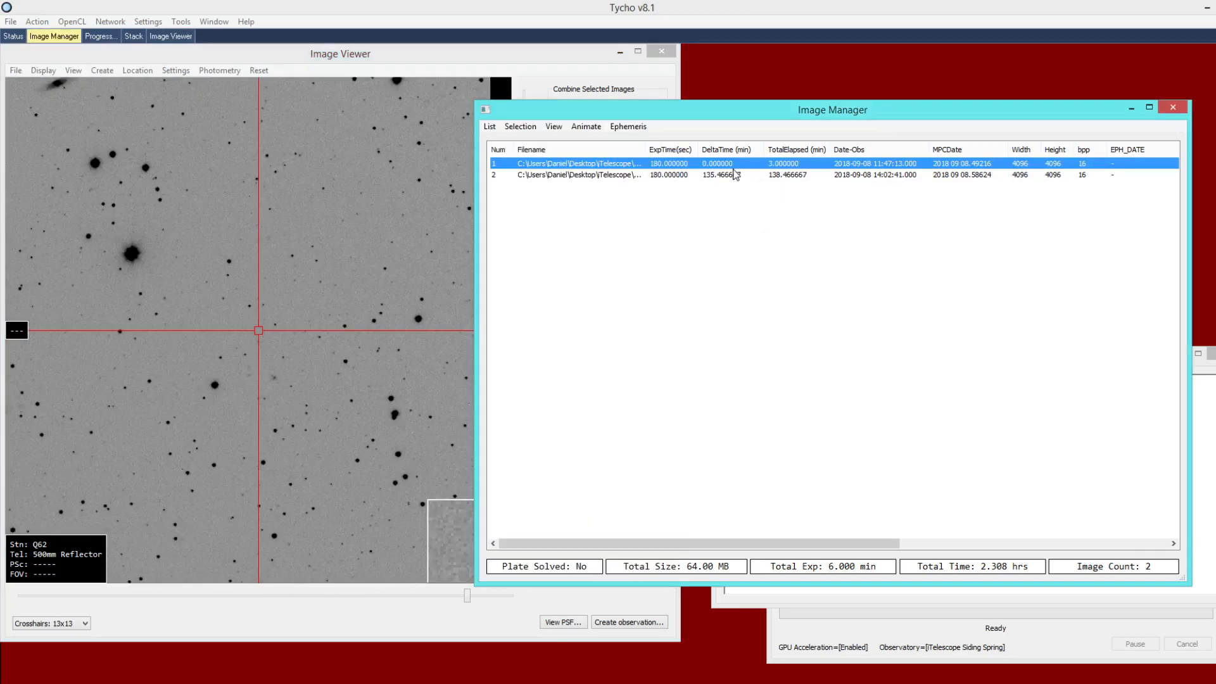
{"action": "left_click", "coordinate": [727, 177]}
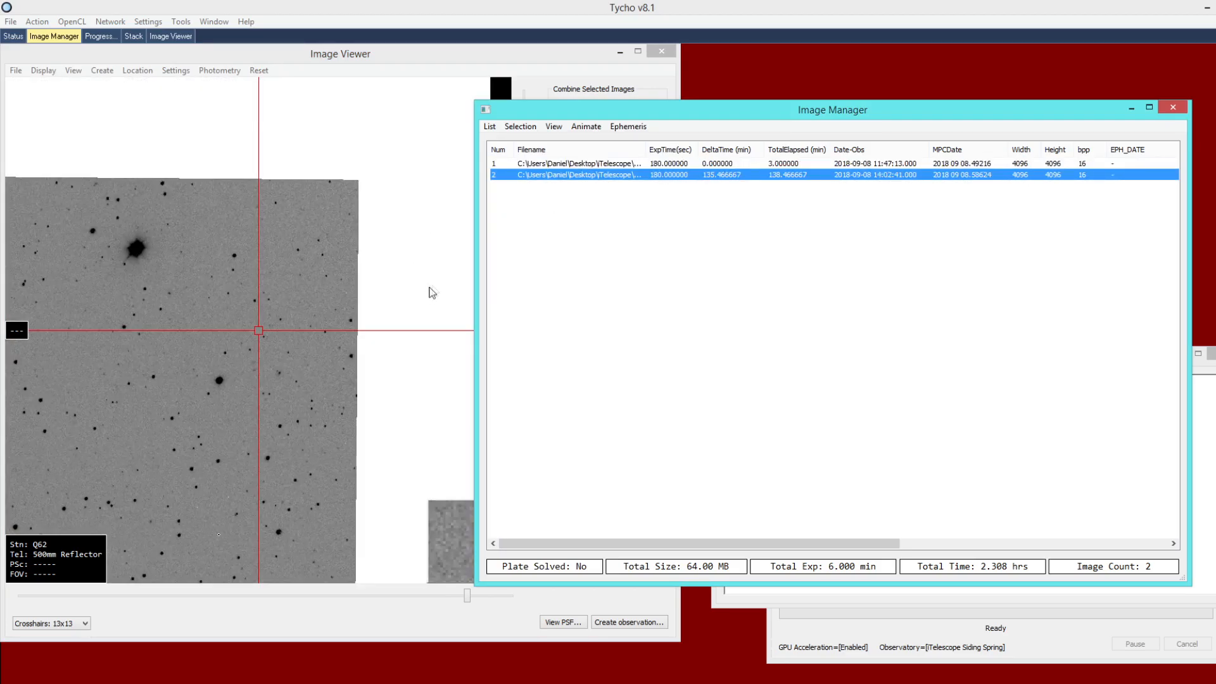
Animate the two images at 250 ms, inspect the area near the upper-right corner, and stop the animation
{"action": "left_click", "coordinate": [585, 128]}
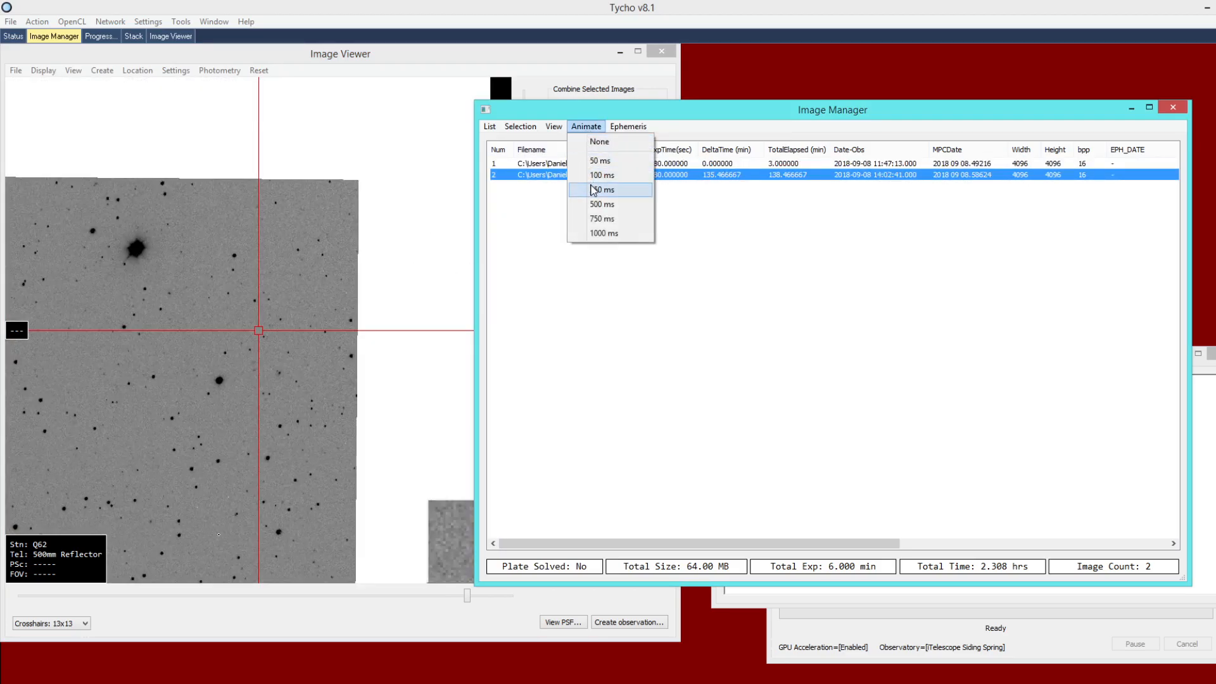
{"action": "left_click", "coordinate": [601, 189]}
{"action": "left_click", "coordinate": [244, 306]}
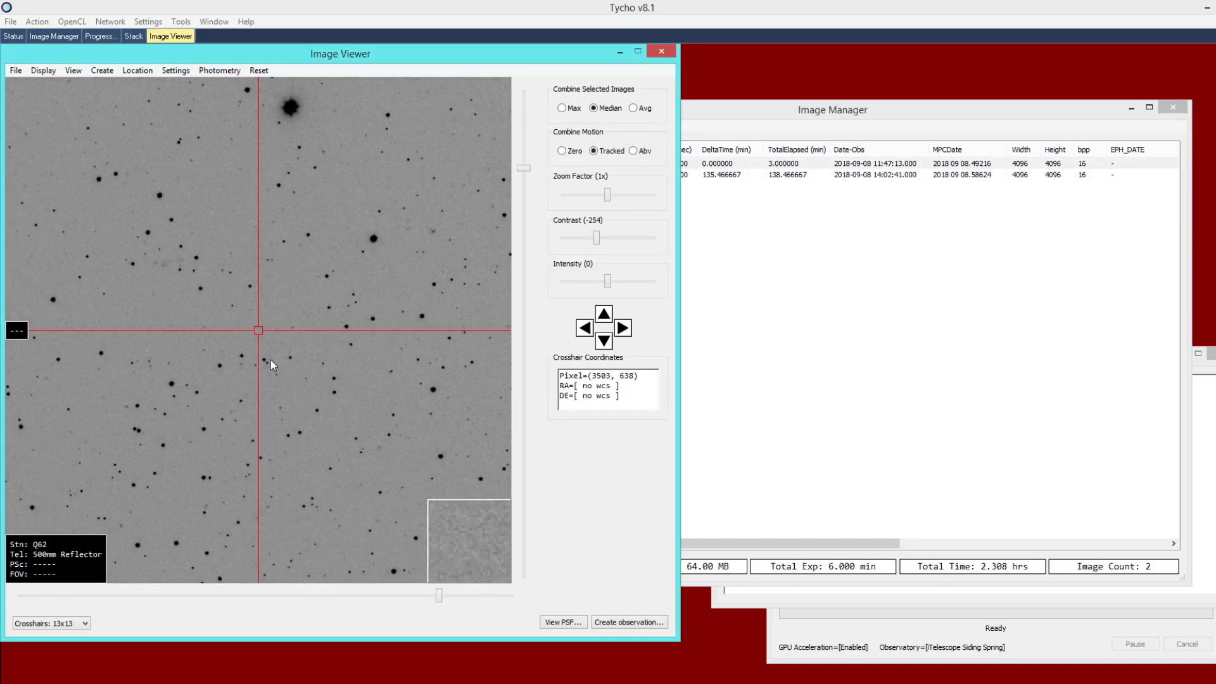
{"action": "left_click", "coordinate": [785, 307]}
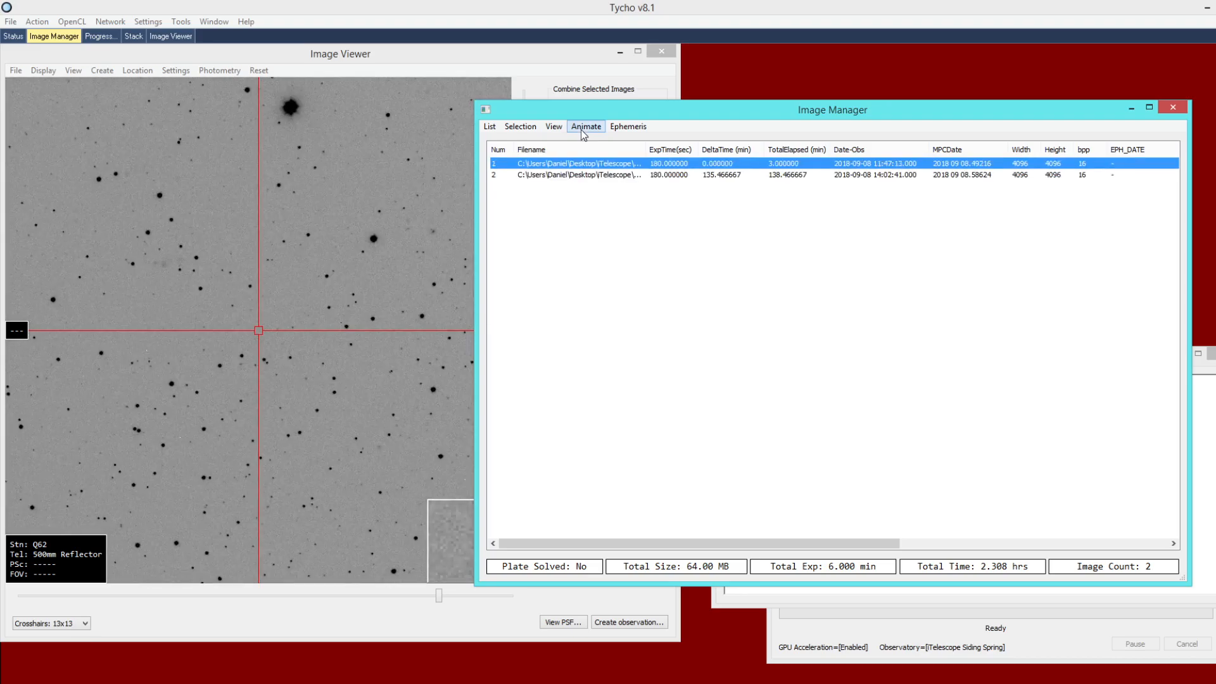
{"action": "left_click", "coordinate": [583, 129]}
{"action": "left_click", "coordinate": [599, 142]}
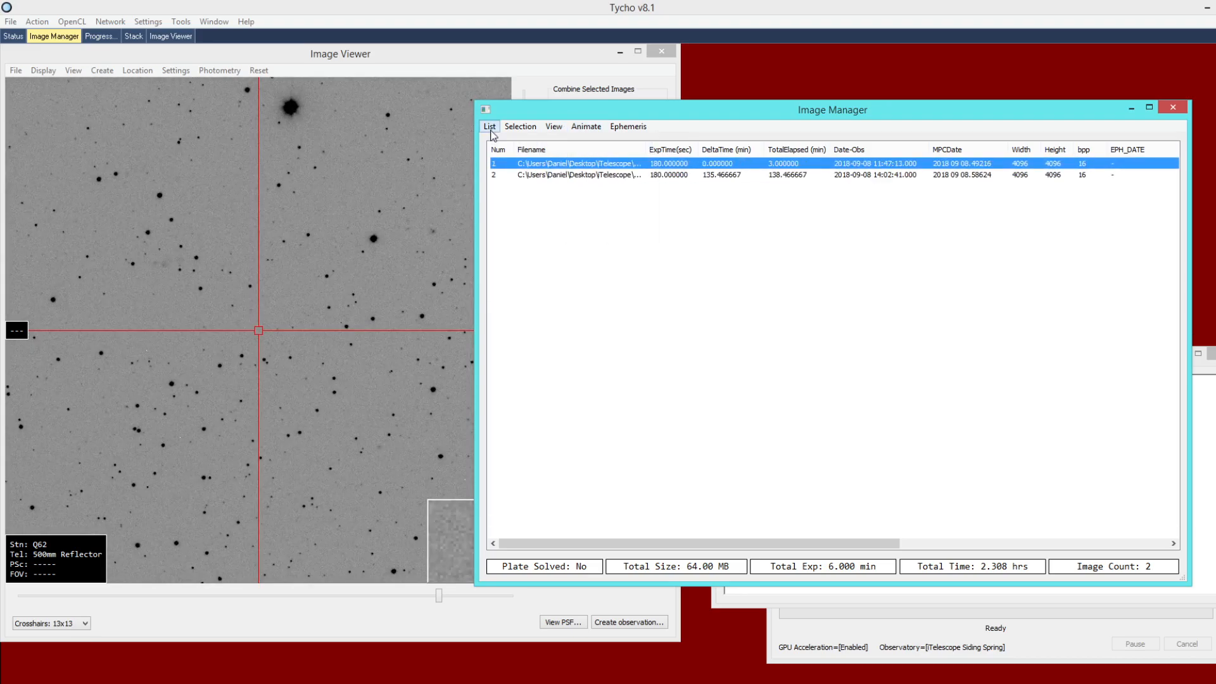
Reset the image session and clear both aligned images from the image list
{"action": "left_click", "coordinate": [489, 126]}
{"action": "left_click", "coordinate": [510, 204]}
{"action": "left_click", "coordinate": [489, 126]}
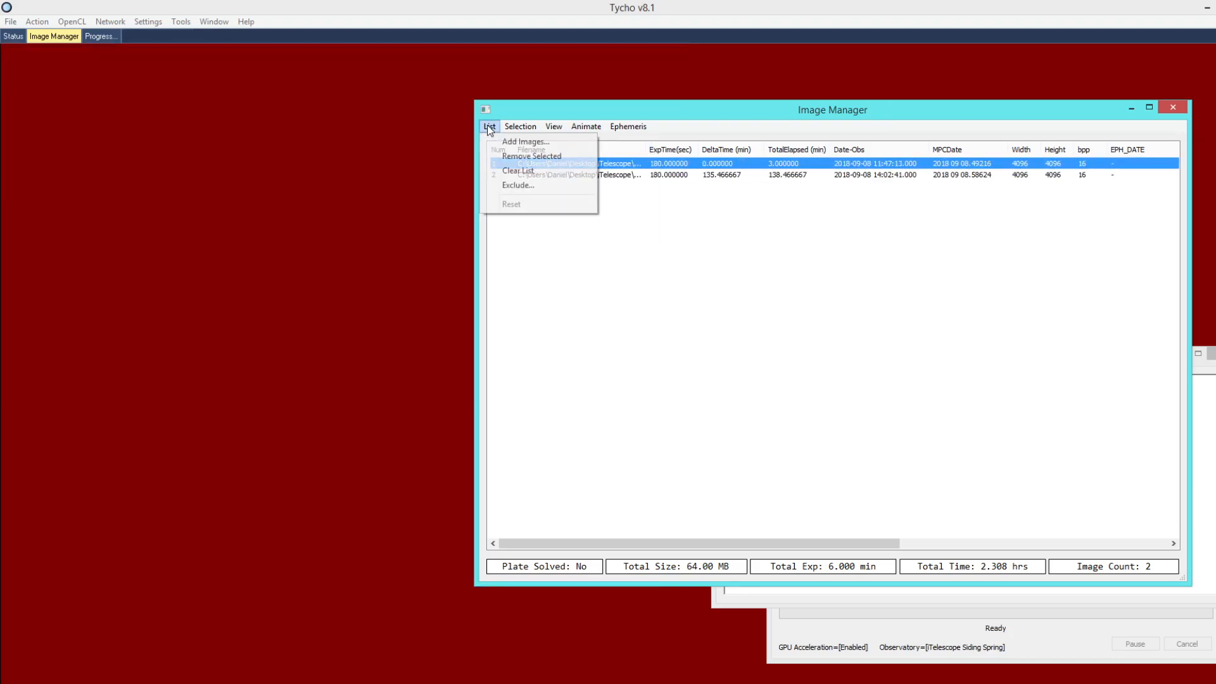
{"action": "left_click", "coordinate": [518, 170]}
Load both original FITS images from folder 4 into the image list
{"action": "left_click", "coordinate": [490, 126]}
{"action": "left_click", "coordinate": [513, 141]}
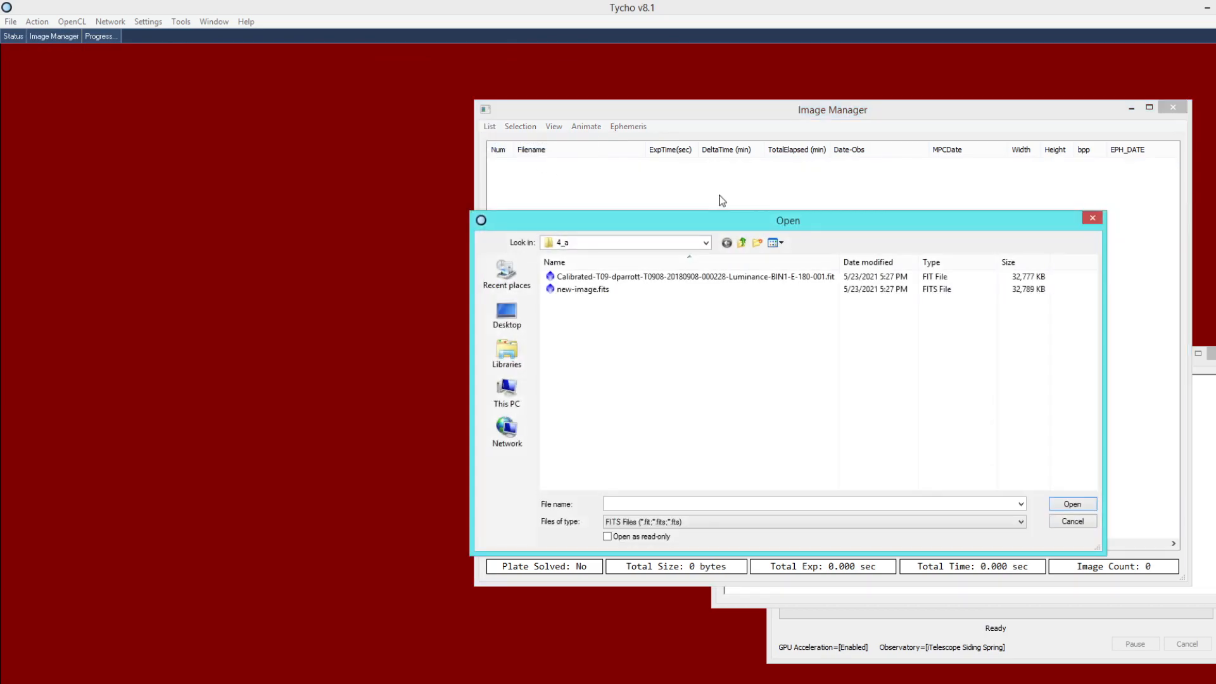
{"action": "left_click", "coordinate": [743, 243]}
{"action": "double_click", "coordinate": [563, 388]}
{"action": "key", "text": "ctrl+a"}
{"action": "key", "text": "Return"}
Align the two images with the internal routine in Normal mode with distortion correction enabled, and check the progress log
{"action": "left_click", "coordinate": [38, 22]}
{"action": "left_click", "coordinate": [61, 84]}
{"action": "left_click", "coordinate": [406, 212]}
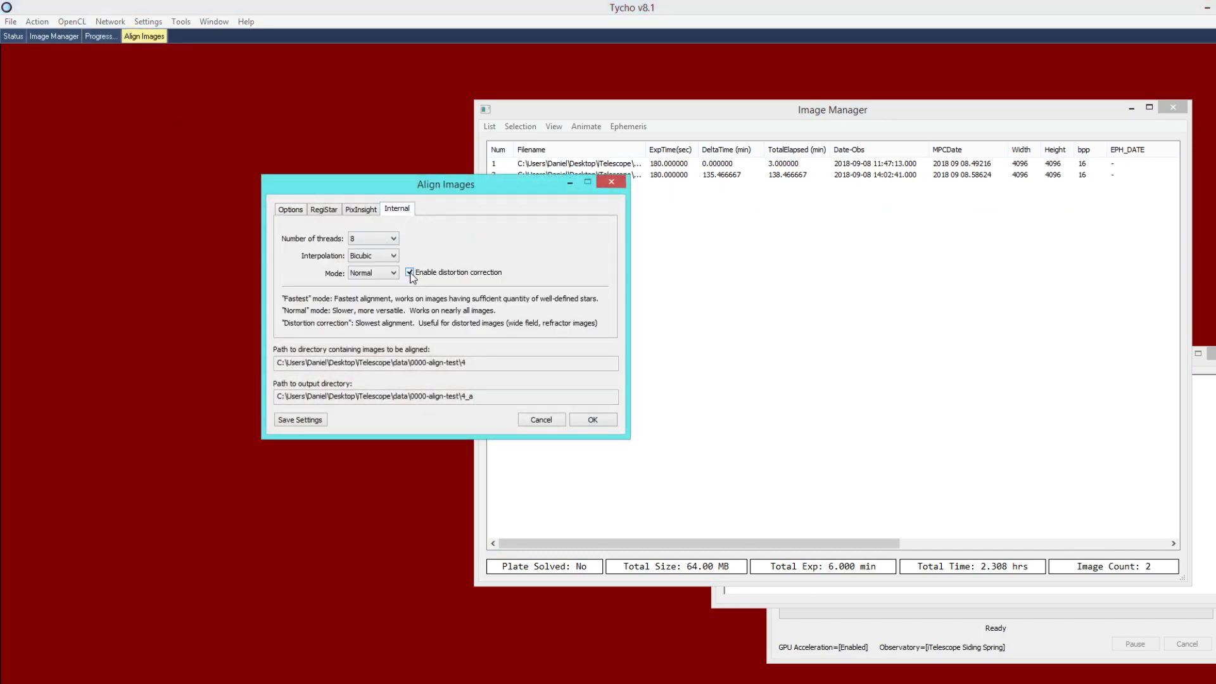
{"action": "left_click", "coordinate": [593, 419]}
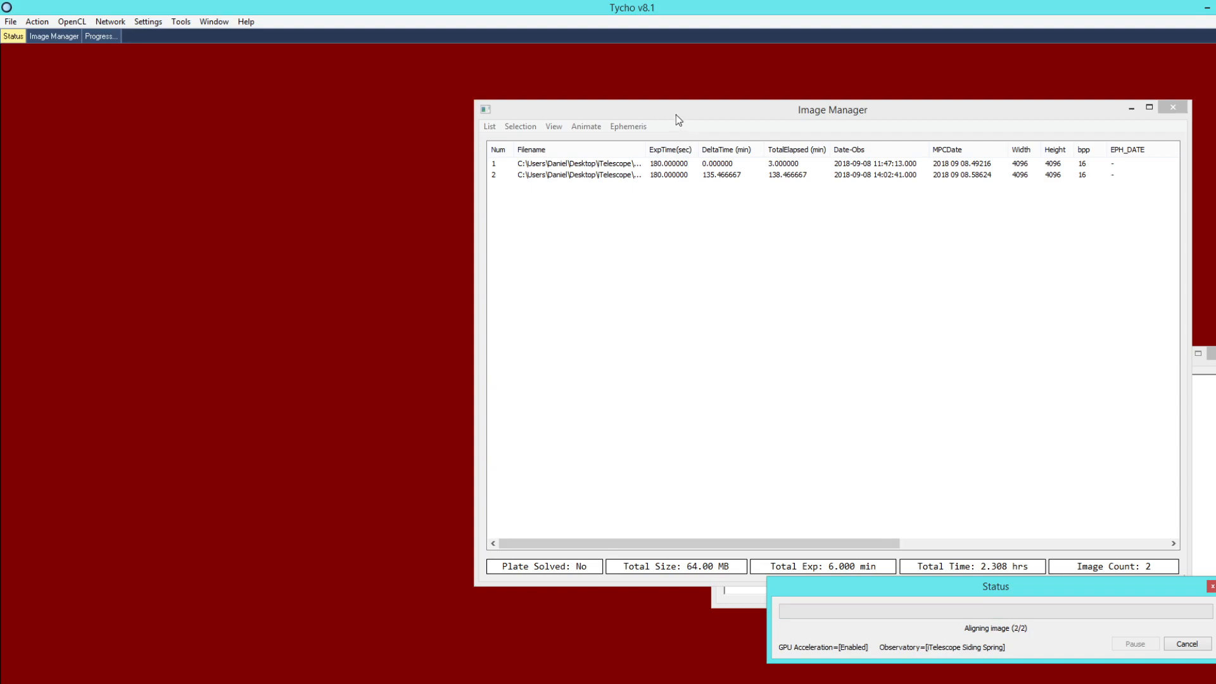
{"action": "left_click_drag", "start_coordinate": [673, 112], "coordinate": [564, 62]}
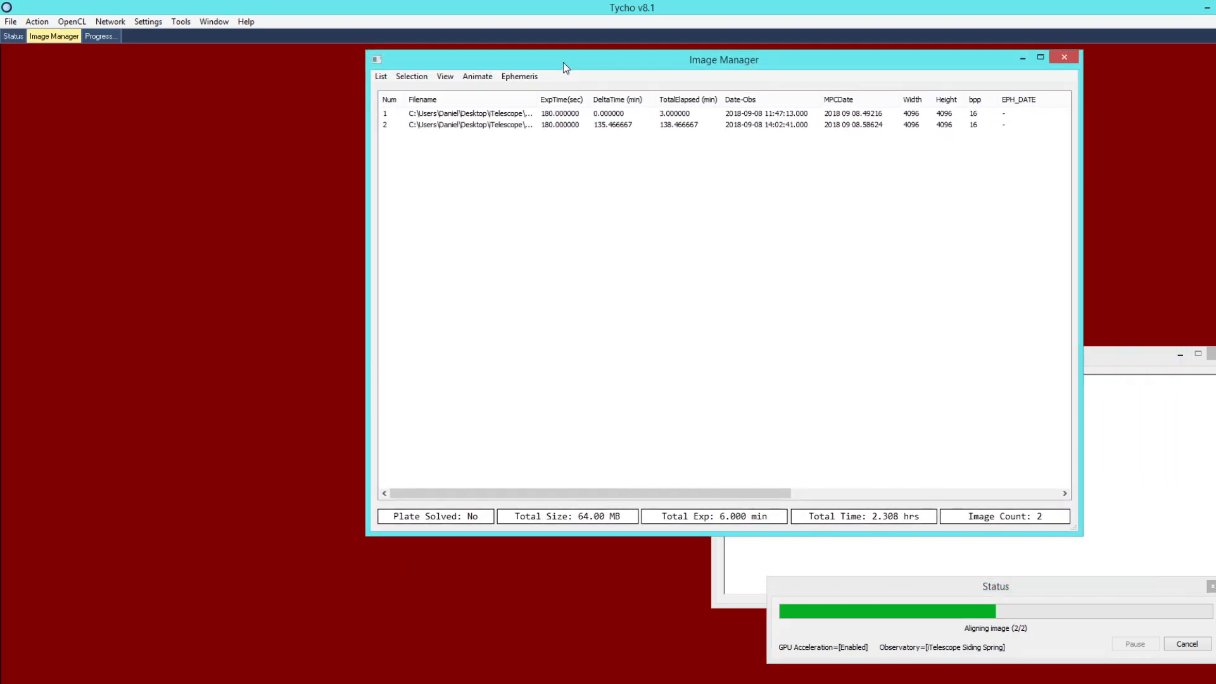
{"action": "left_click", "coordinate": [767, 556]}
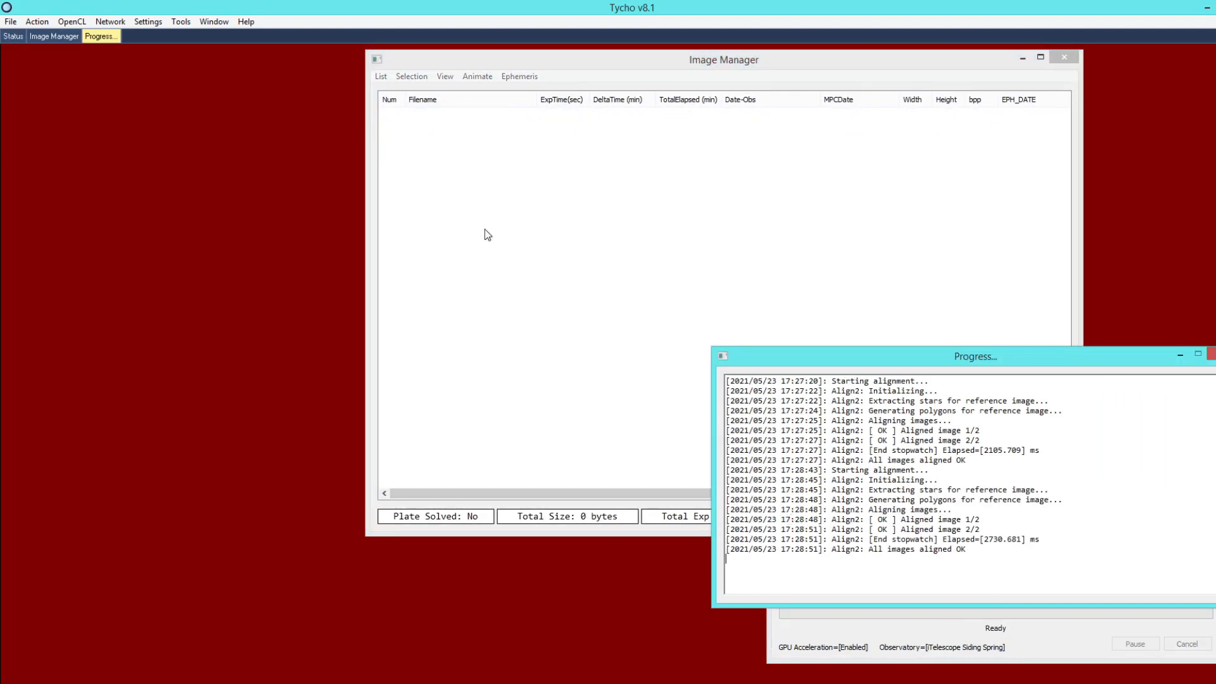
Load both distortion-corrected FITS images from the 4_a folder and open them in the Image Viewer beside the image list
{"action": "left_click", "coordinate": [465, 201]}
{"action": "left_click", "coordinate": [379, 77]}
{"action": "left_click", "coordinate": [403, 95]}
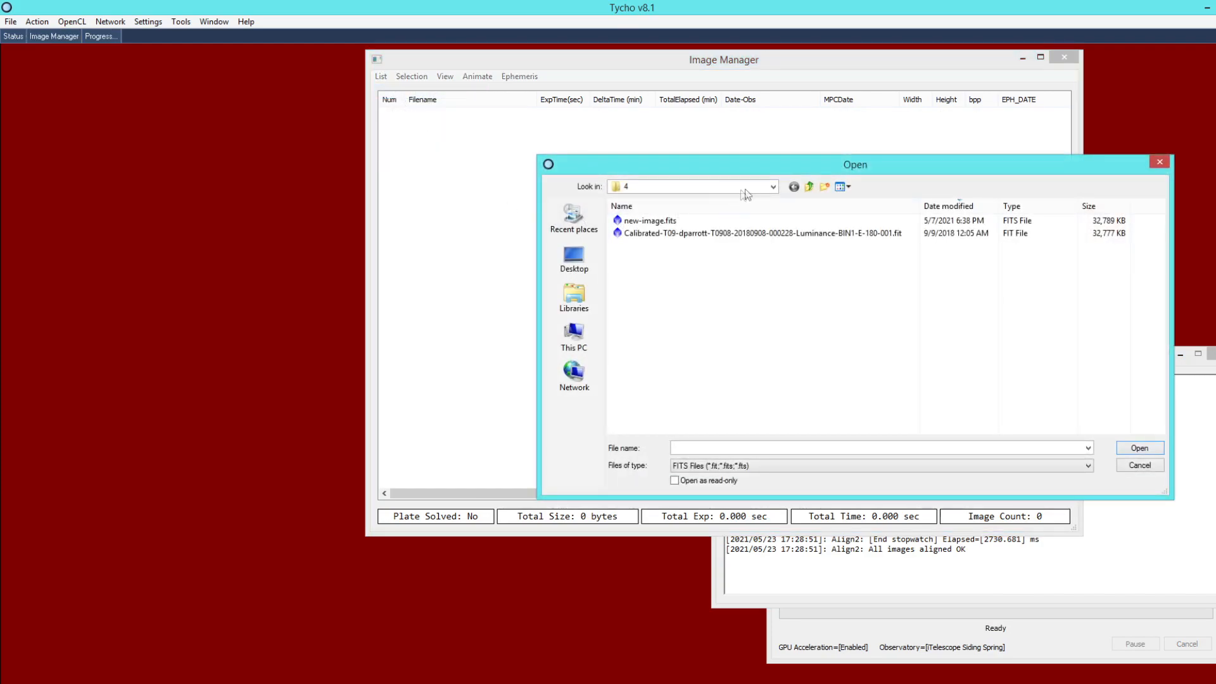
{"action": "left_click", "coordinate": [808, 186]}
{"action": "double_click", "coordinate": [630, 346]}
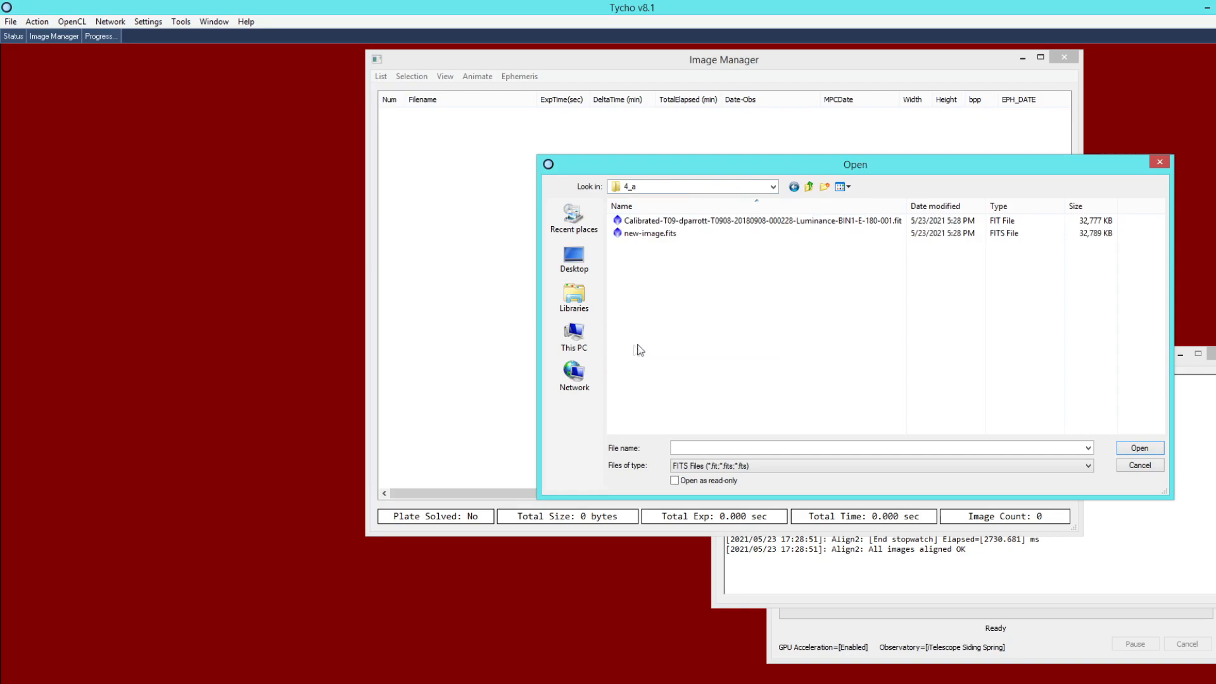
{"action": "key", "text": "ctrl+a"}
{"action": "left_click", "coordinate": [1133, 448]}
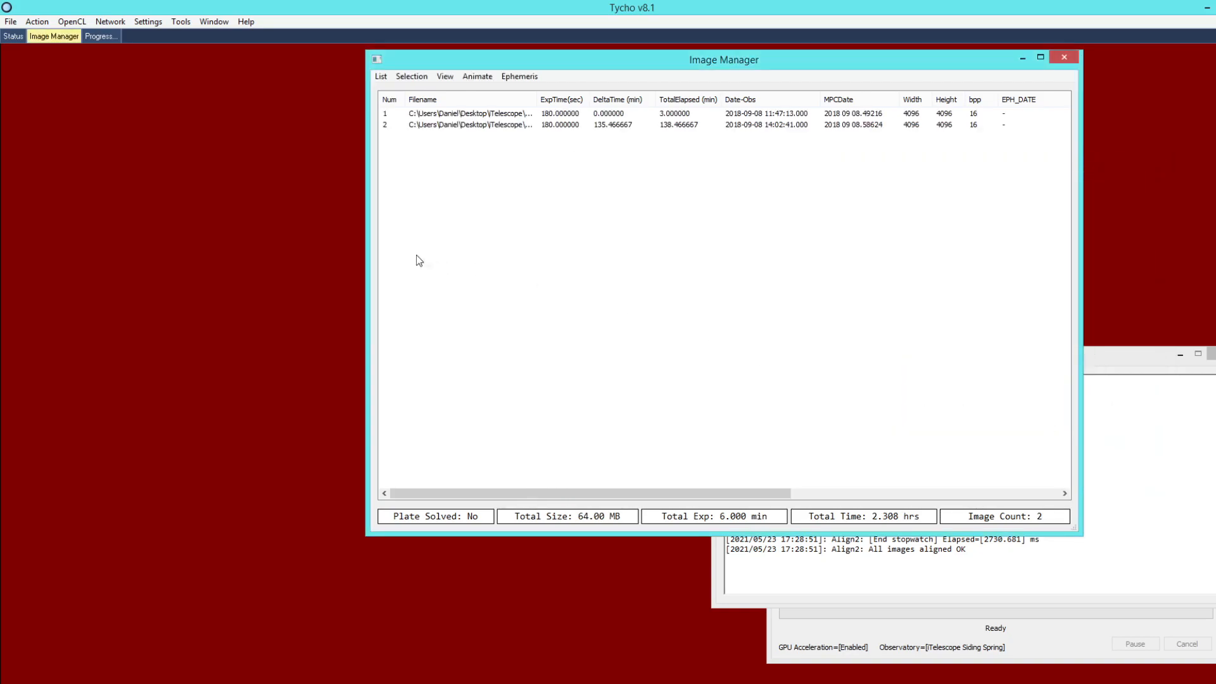
{"action": "left_click", "coordinate": [36, 21]}
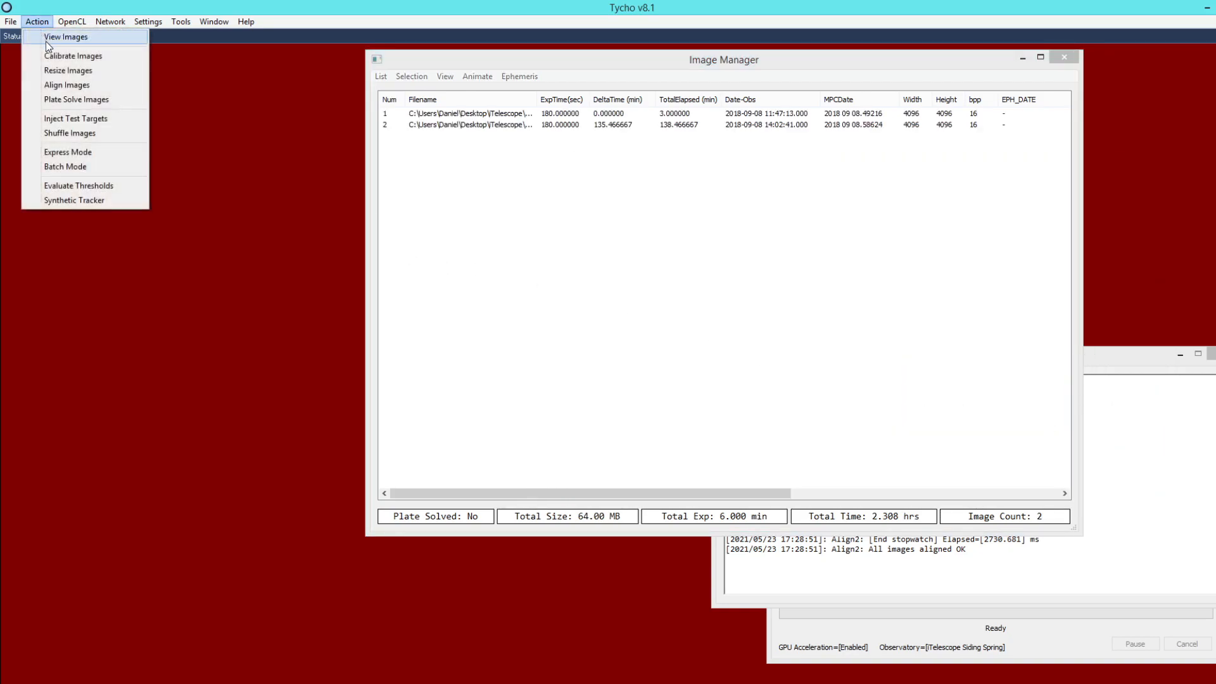
{"action": "left_click", "coordinate": [45, 40]}
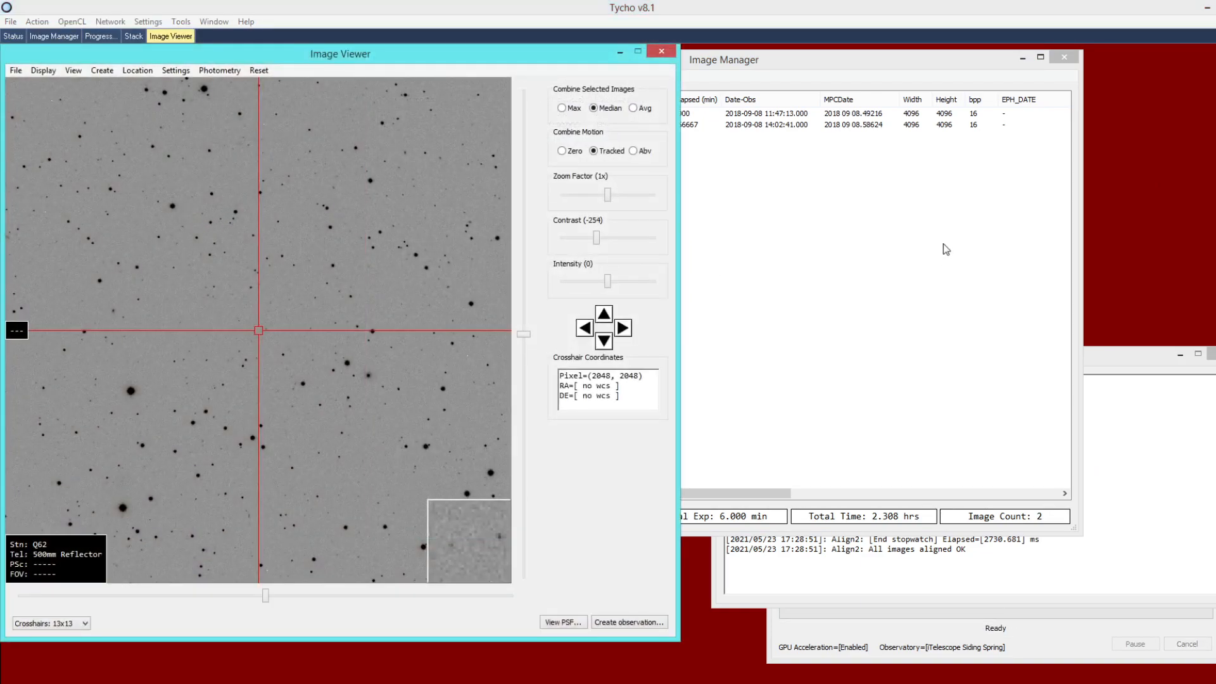
{"action": "left_click", "coordinate": [942, 244]}
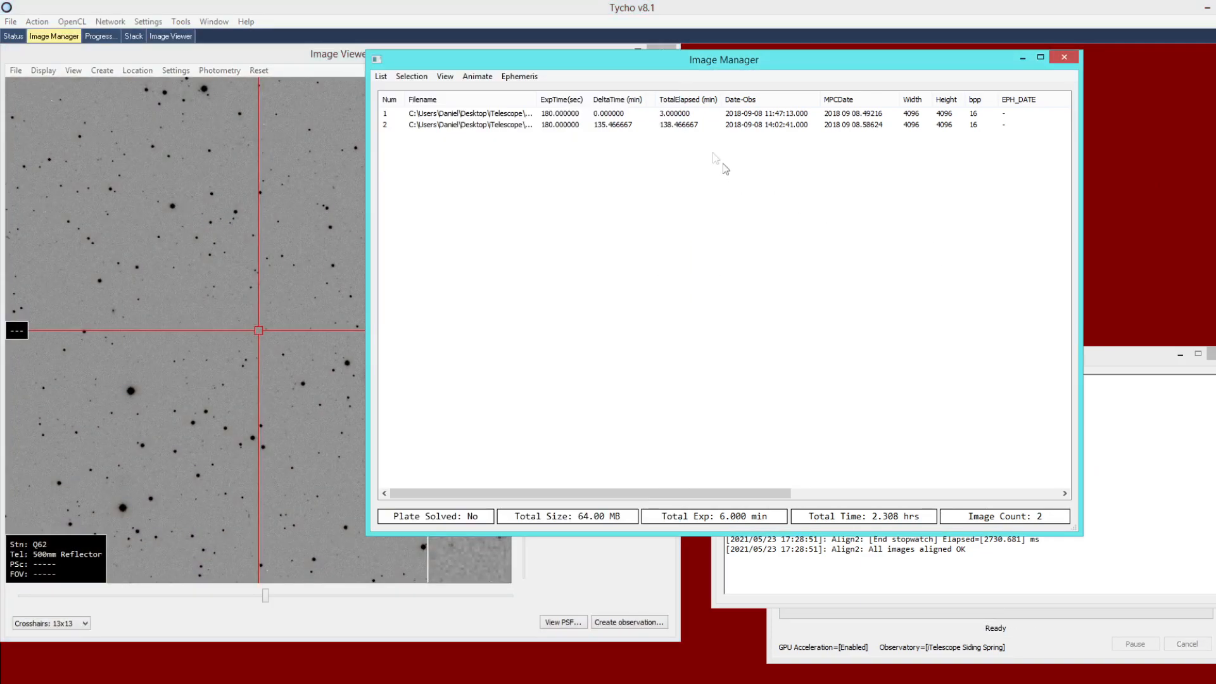
{"action": "left_click_drag", "start_coordinate": [554, 51], "coordinate": [777, 128]}
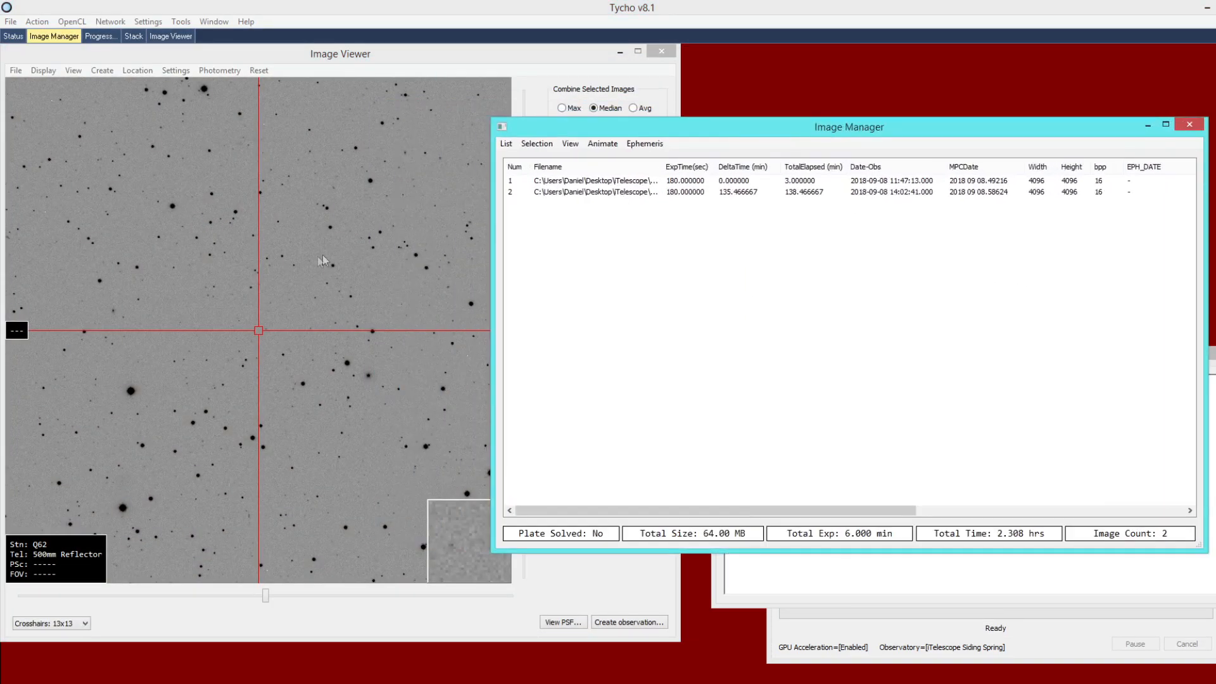
Animate the distortion-corrected images at 250 ms and bring the field's upper-right area into view at 1x zoom
{"action": "left_click", "coordinate": [323, 260]}
{"action": "left_click", "coordinate": [710, 157]}
{"action": "left_click", "coordinate": [602, 143]}
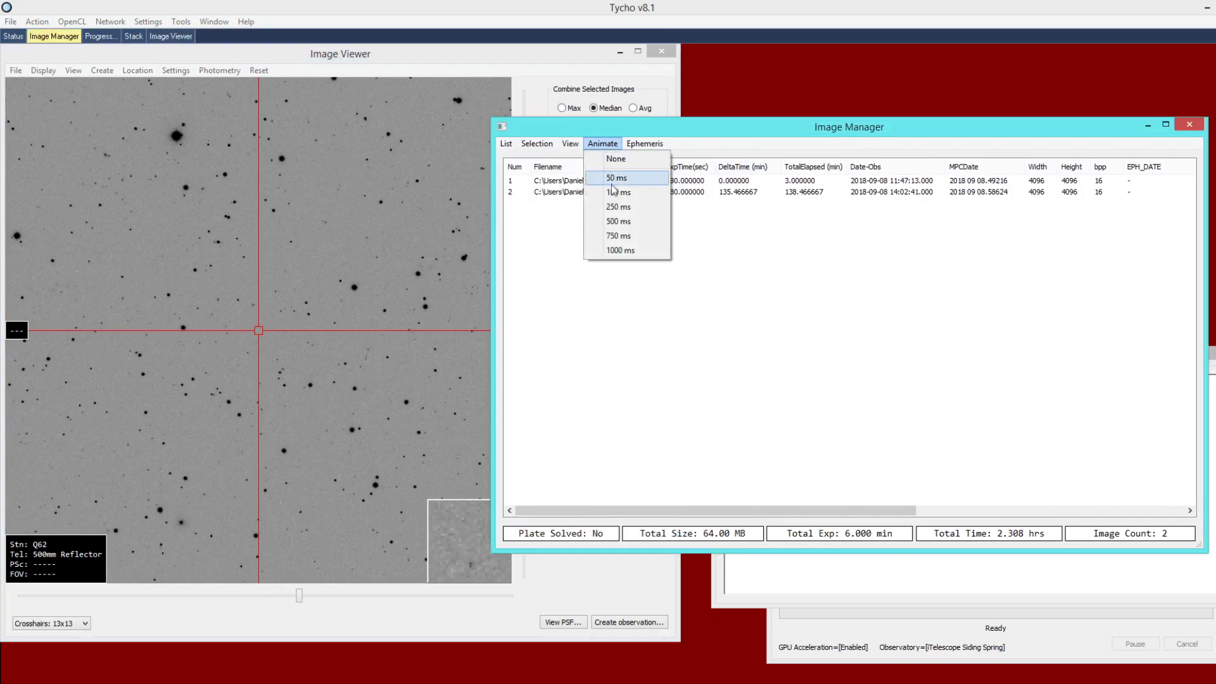
{"action": "left_click", "coordinate": [614, 207]}
{"action": "left_click_drag", "start_coordinate": [313, 247], "coordinate": [303, 268]}
{"action": "scroll", "coordinate": [303, 268], "scroll_direction": "down", "scroll_amount": 2}
{"action": "left_click_drag", "start_coordinate": [375, 199], "coordinate": [162, 466]}
{"action": "scroll", "coordinate": [378, 270], "scroll_direction": "up", "scroll_amount": 1}
{"action": "scroll", "coordinate": [378, 270], "scroll_direction": "up", "scroll_amount": 1}
{"action": "left_click_drag", "start_coordinate": [421, 268], "coordinate": [428, 171]}
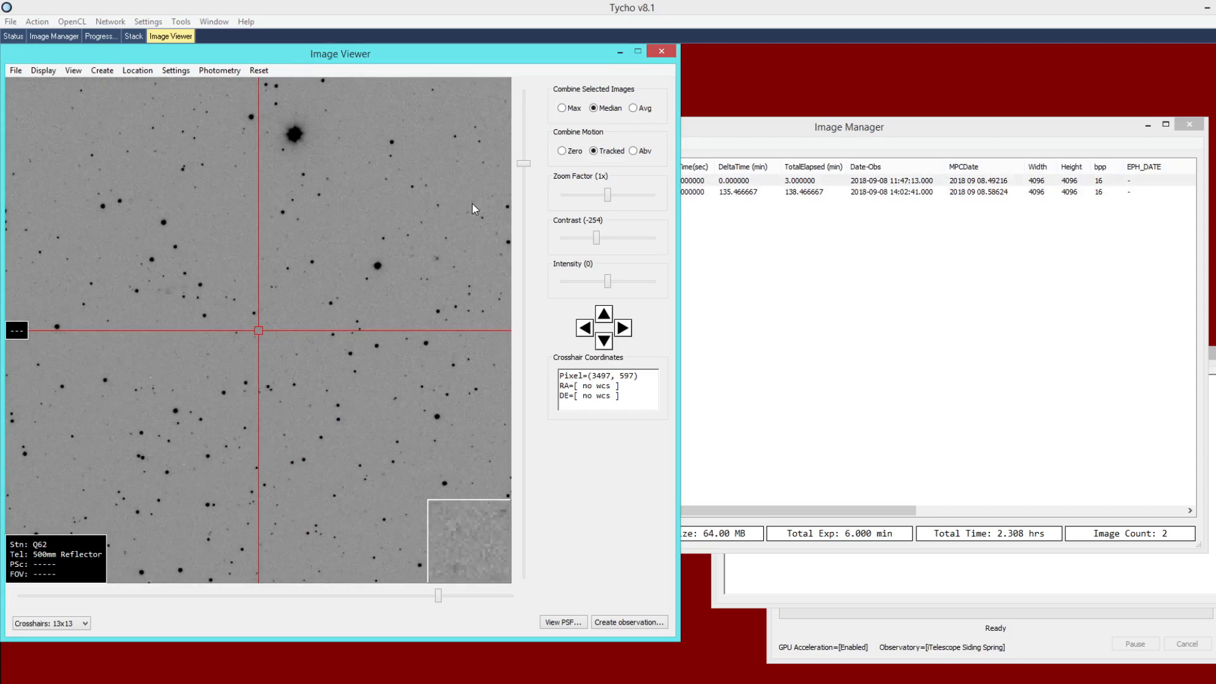
Examine the animated stars near the upper-right corner at 2x and 1x zoom for remaining misalignment
{"action": "scroll", "coordinate": [408, 272], "scroll_direction": "up", "scroll_amount": 1}
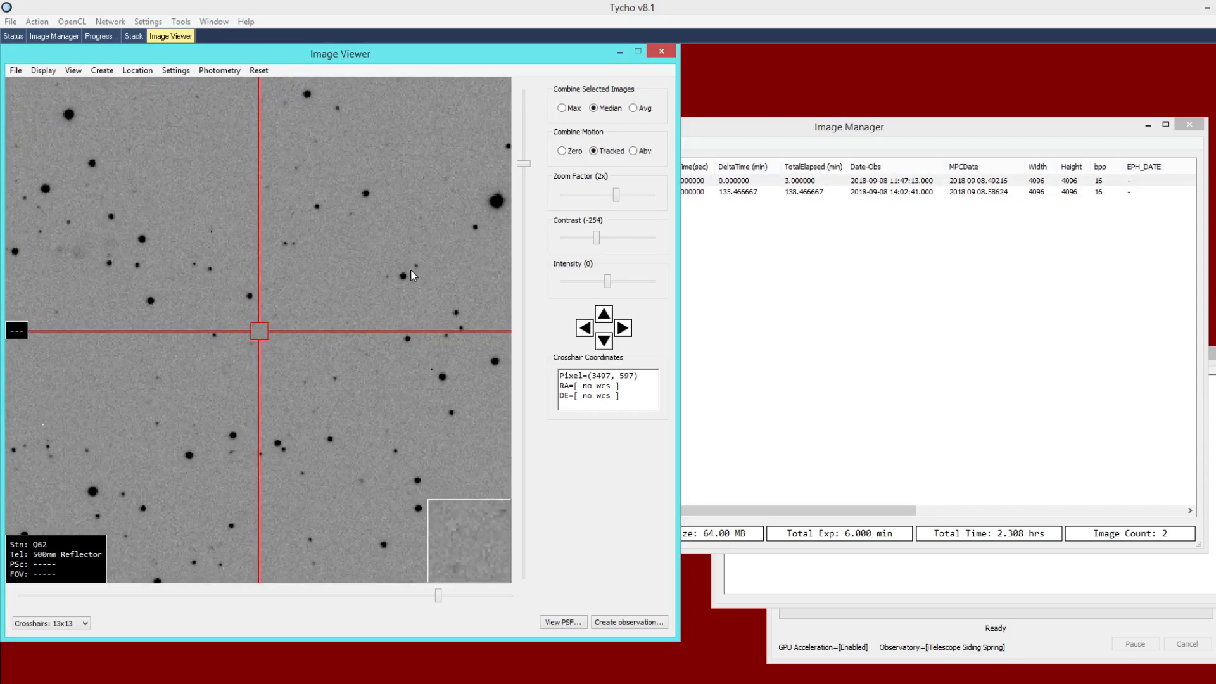
{"action": "scroll", "coordinate": [411, 275], "scroll_direction": "down", "scroll_amount": 1}
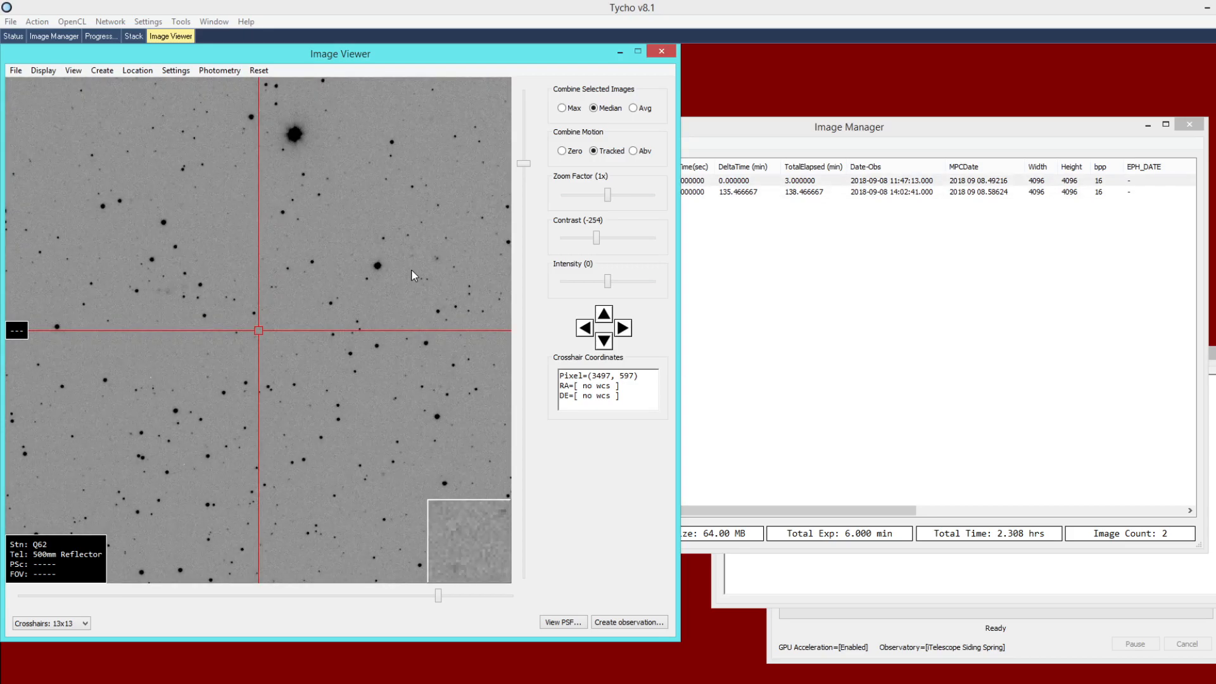
{"action": "scroll", "coordinate": [411, 270], "scroll_direction": "down", "scroll_amount": 1}
{"action": "scroll", "coordinate": [386, 261], "scroll_direction": "up", "scroll_amount": 1}
{"action": "left_click", "coordinate": [268, 362]}
{"action": "left_click", "coordinate": [223, 332]}
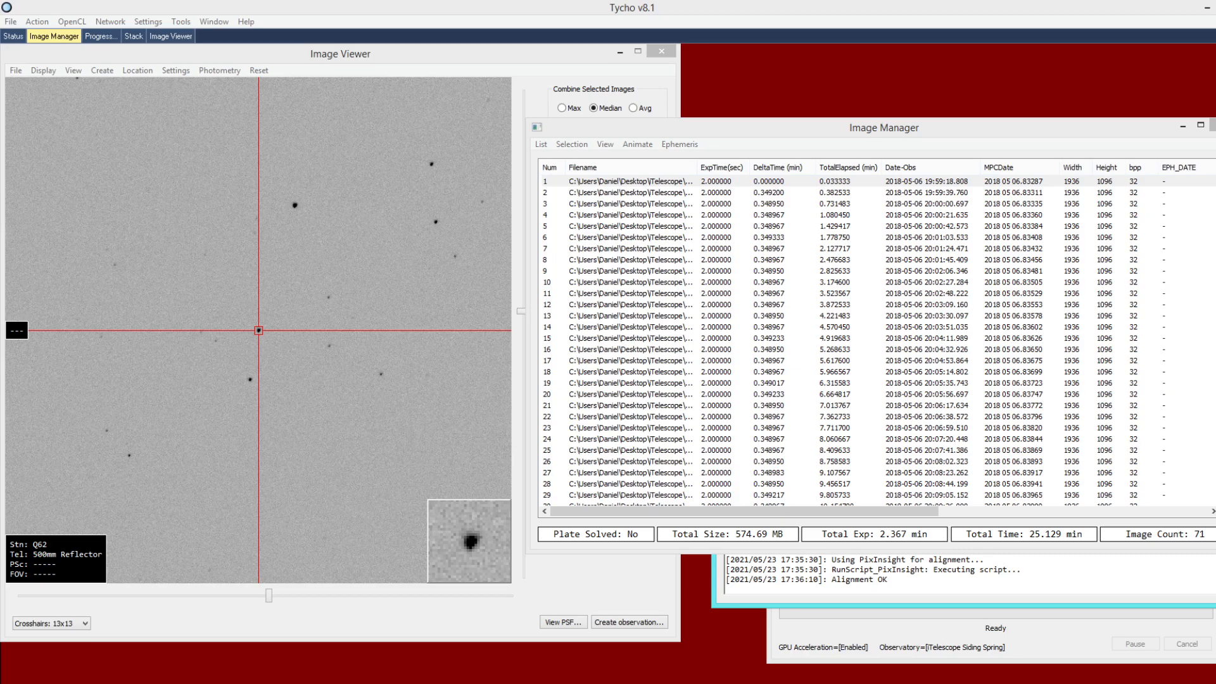
Step back and forth through the 71 images from image 1 to 31, examining the star at the crosshair against its neighbours
{"action": "left_click", "coordinate": [371, 344]}
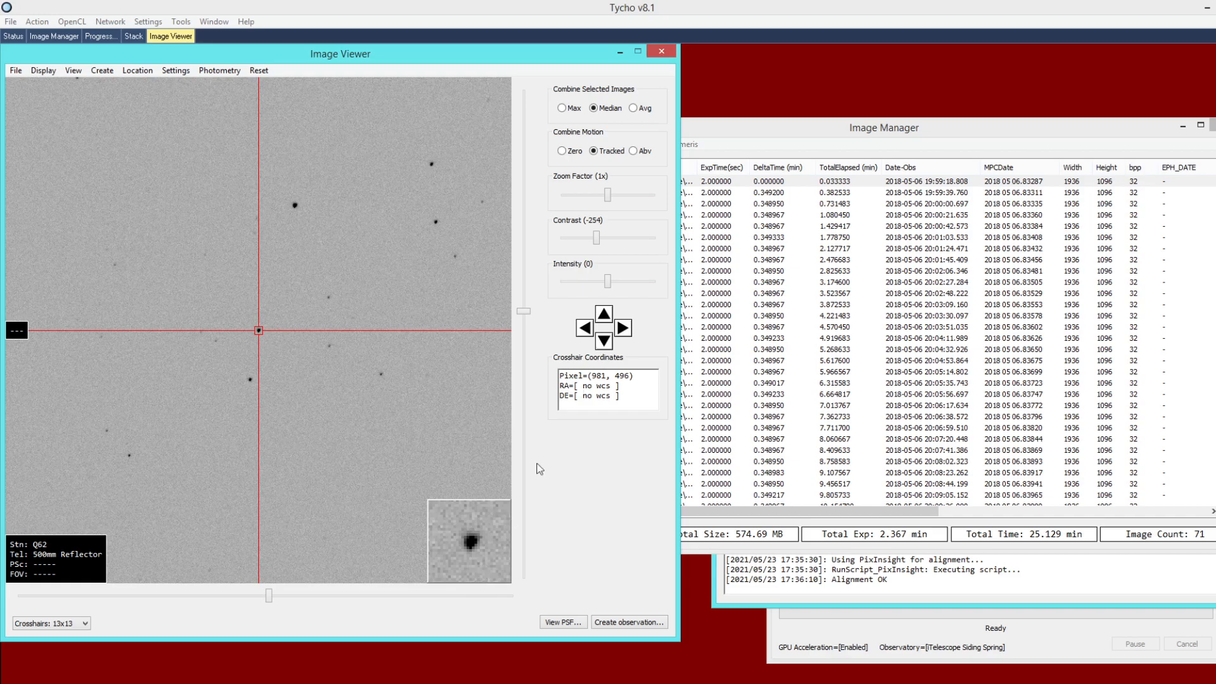
{"action": "left_click", "coordinate": [752, 149]}
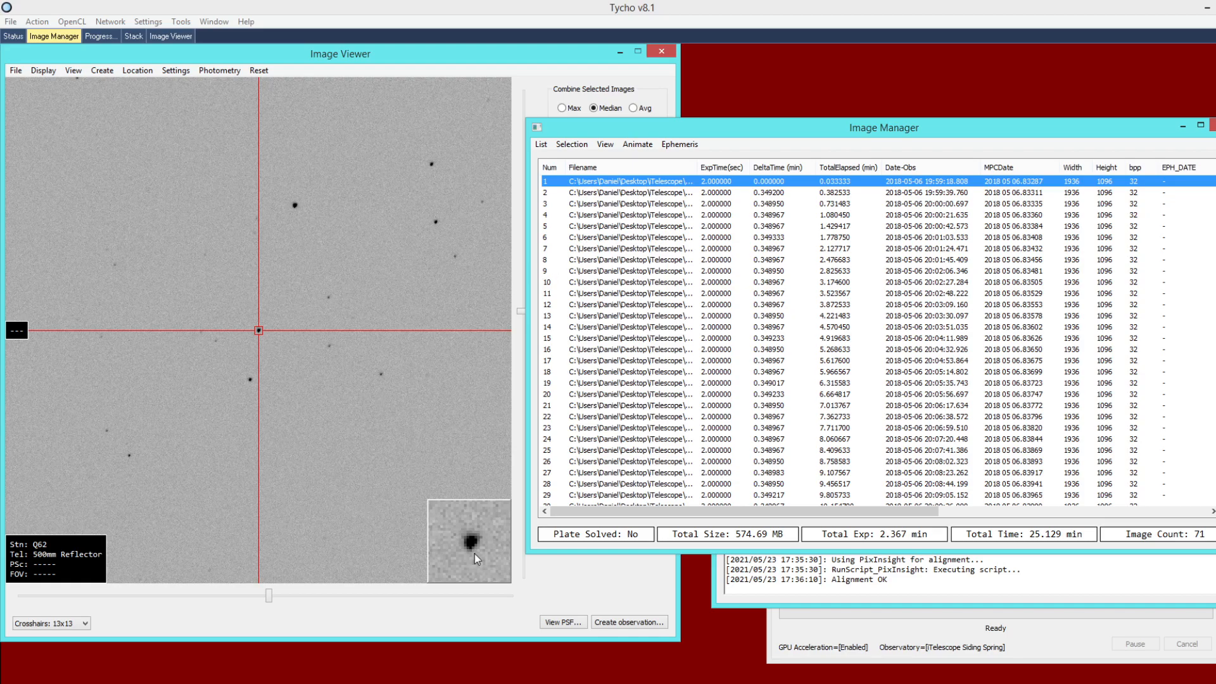
{"action": "key", "text": "Down"}
{"action": "key", "text": "Down"}
{"action": "key", "text": "Down"}
{"action": "key", "text": "Down"}
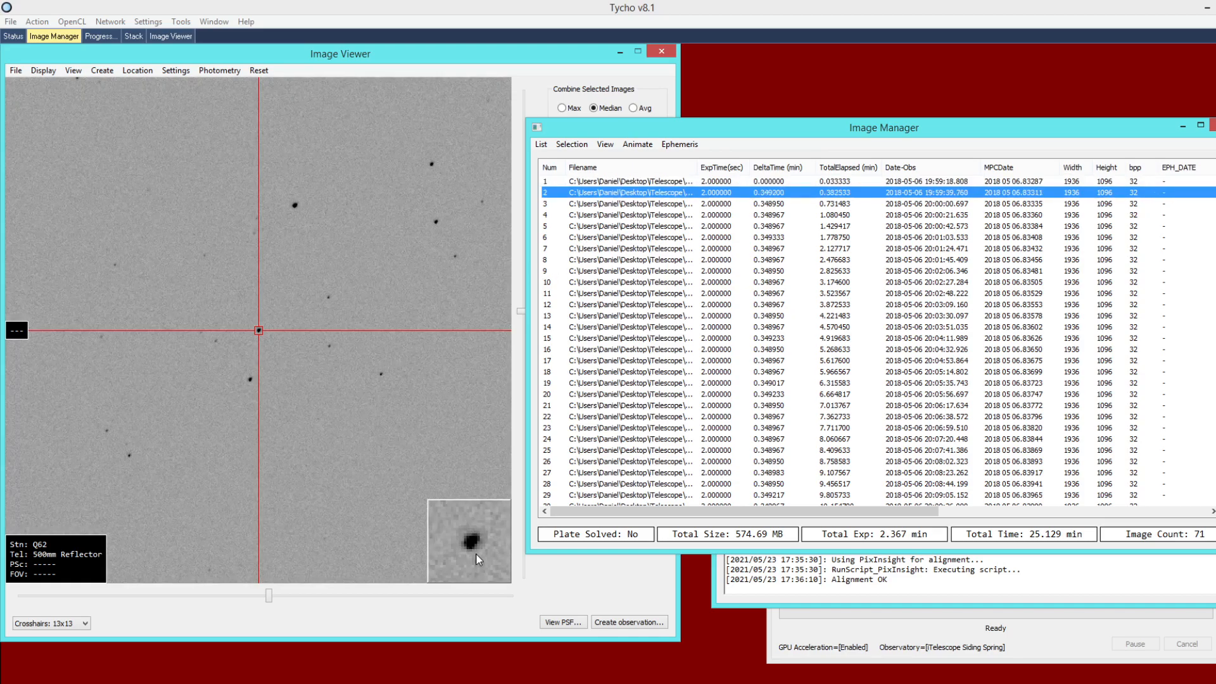
{"action": "key", "text": "Down"}
{"action": "key", "text": "Down"}
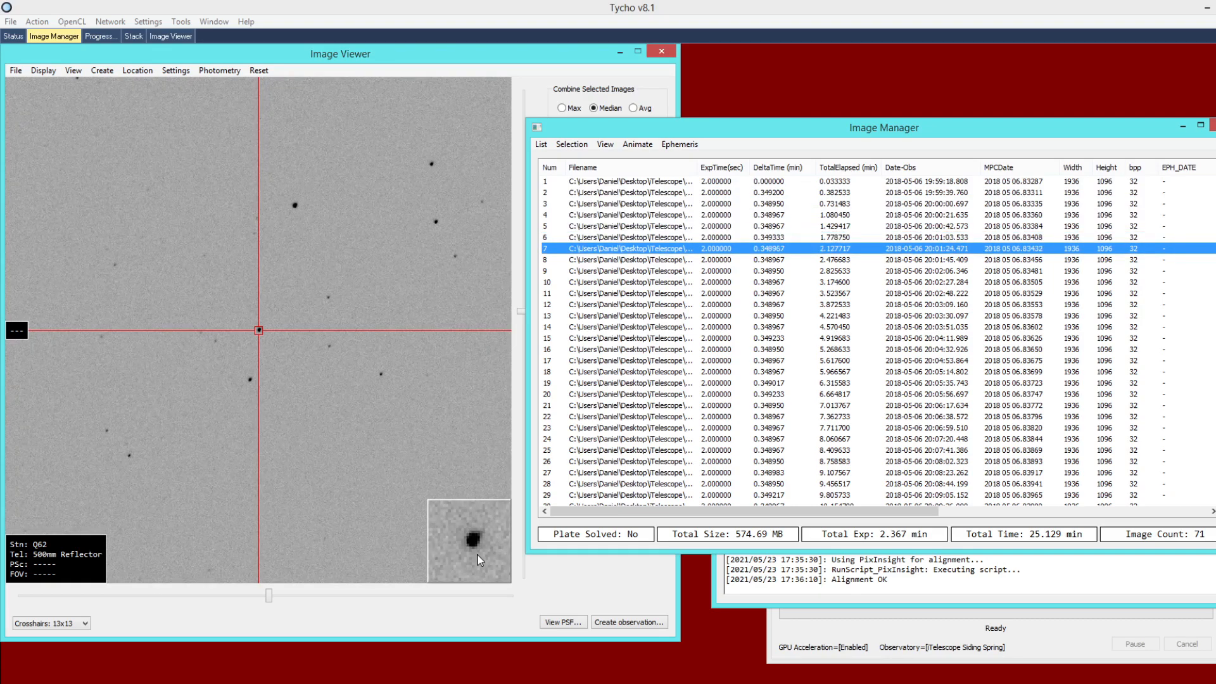
{"action": "key", "text": "Down"}
{"action": "key", "text": "Down"}
{"action": "key", "text": "Up"}
{"action": "key", "text": "Up"}
{"action": "key", "text": "Up"}
{"action": "key", "text": "Up"}
{"action": "key", "text": "Up"}
{"action": "key", "text": "Up"}
{"action": "key", "text": "Up"}
{"action": "key", "text": "Up"}
{"action": "key", "text": "Down"}
{"action": "key", "text": "Down"}
{"action": "key", "text": "Down"}
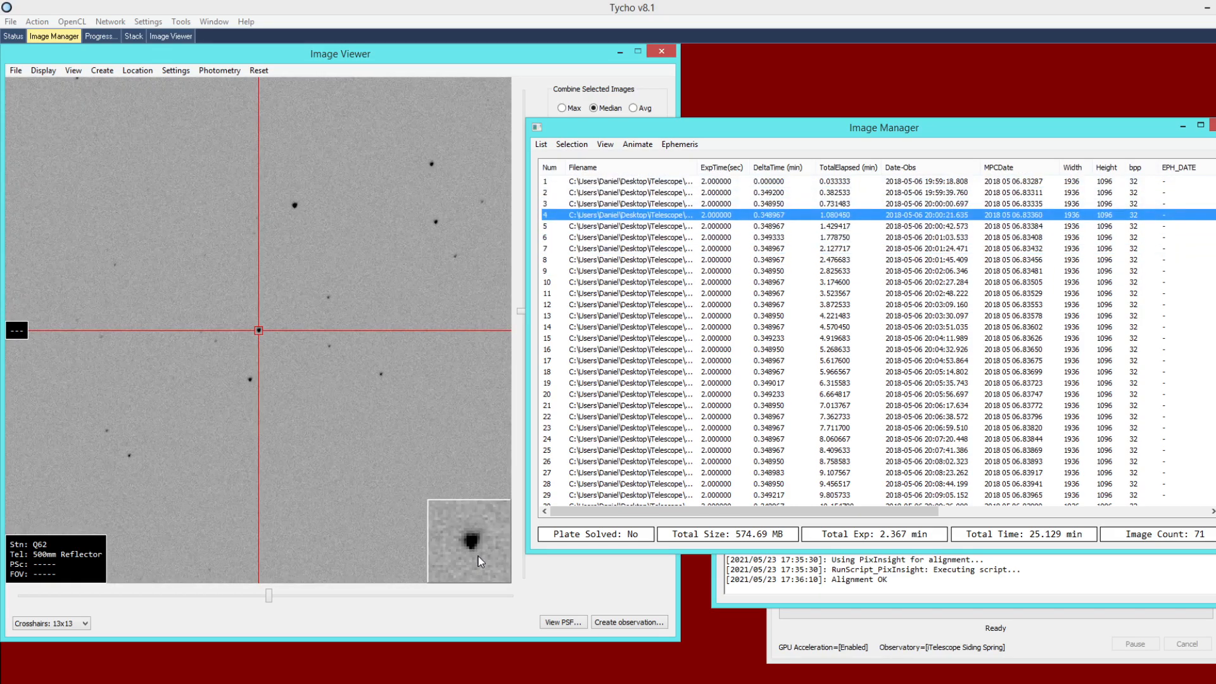
{"action": "key", "text": "Down"}
{"action": "key", "text": "Down"}
{"action": "key", "text": "Down"}
{"action": "key", "text": "Down"}
{"action": "key", "text": "Down"}
{"action": "key", "text": "Down"}
{"action": "key", "text": "Up"}
{"action": "key", "text": "Down"}
{"action": "key", "text": "Up"}
{"action": "key", "text": "Down"}
{"action": "key", "text": "Up"}
{"action": "key", "text": "Down"}
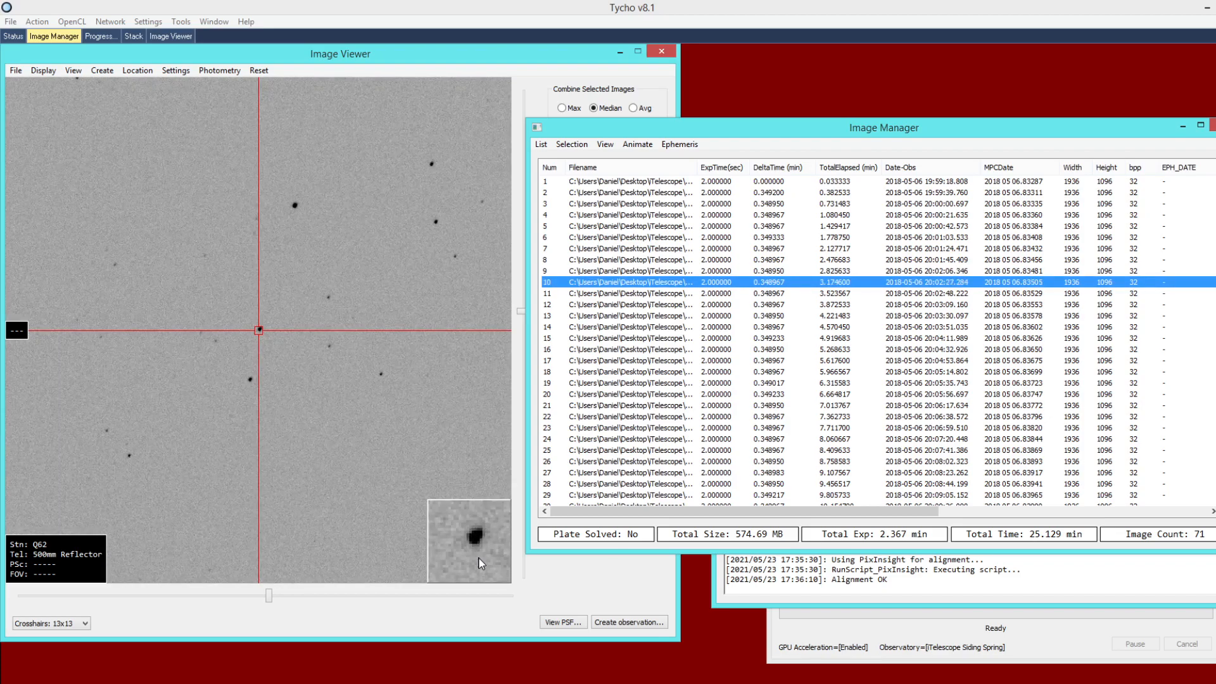
{"action": "key", "text": "Up"}
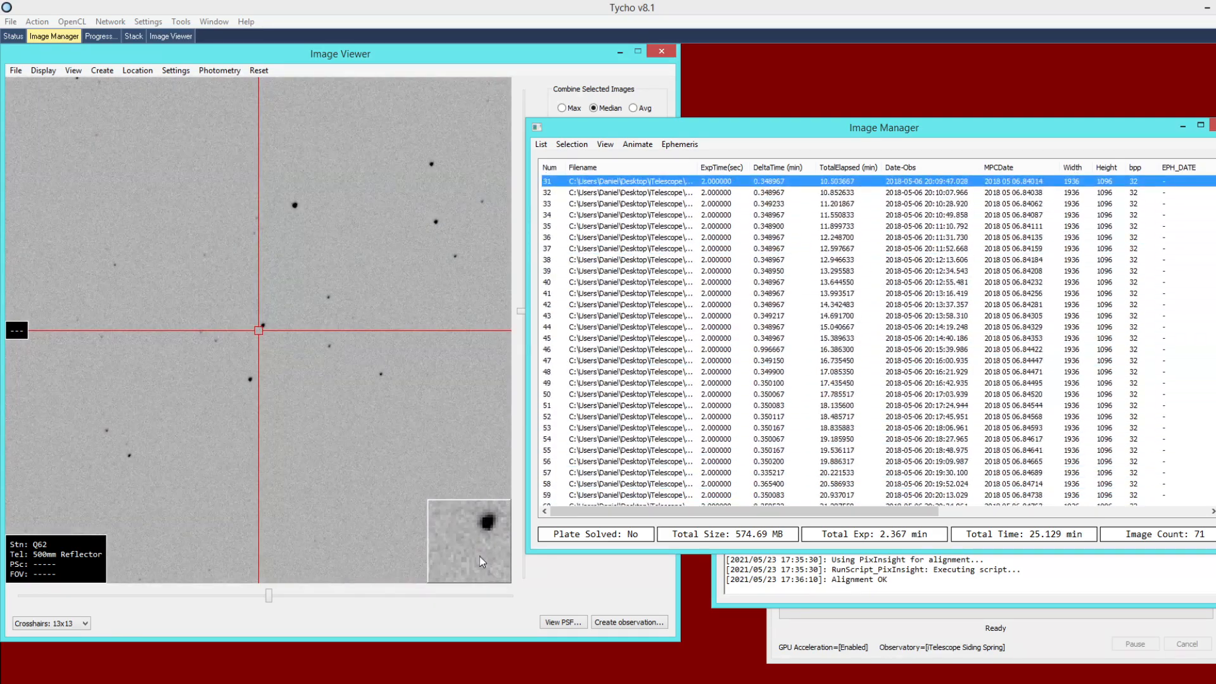
Step back through the image list to image 1, watching the object at the crosshair
{"action": "key", "text": "Up"}
{"action": "key", "text": "Up"}
{"action": "key", "text": "Up"}
{"action": "key", "text": "Up"}
{"action": "key", "text": "Up"}
{"action": "key", "text": "Up"}
{"action": "key", "text": "Up"}
{"action": "key", "text": "Up"}
{"action": "key", "text": "Up"}
{"action": "key", "text": "Up"}
{"action": "key", "text": "Up"}
{"action": "key", "text": "Up"}
{"action": "key", "text": "Up"}
{"action": "key", "text": "Up"}
{"action": "key", "text": "Up"}
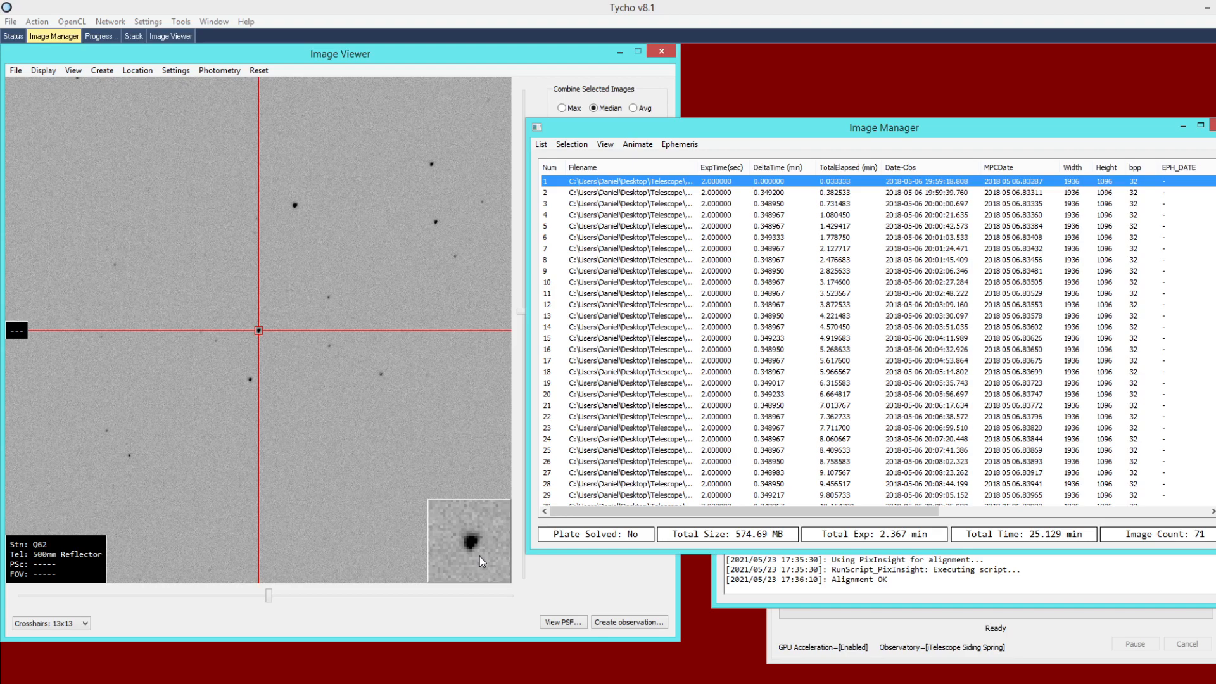
Inspect the crosshair star at 2x zoom in image 1, and step through the first nine images at 1x zoom
{"action": "left_click", "coordinate": [256, 427]}
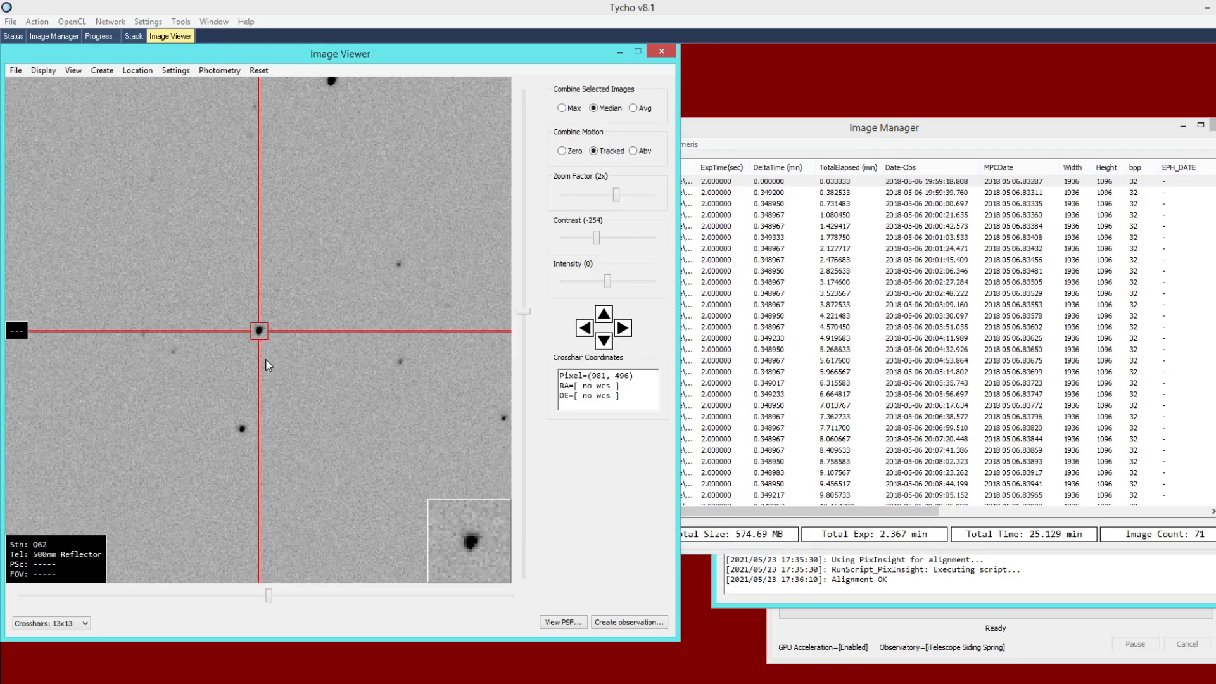
{"action": "left_click", "coordinate": [750, 152]}
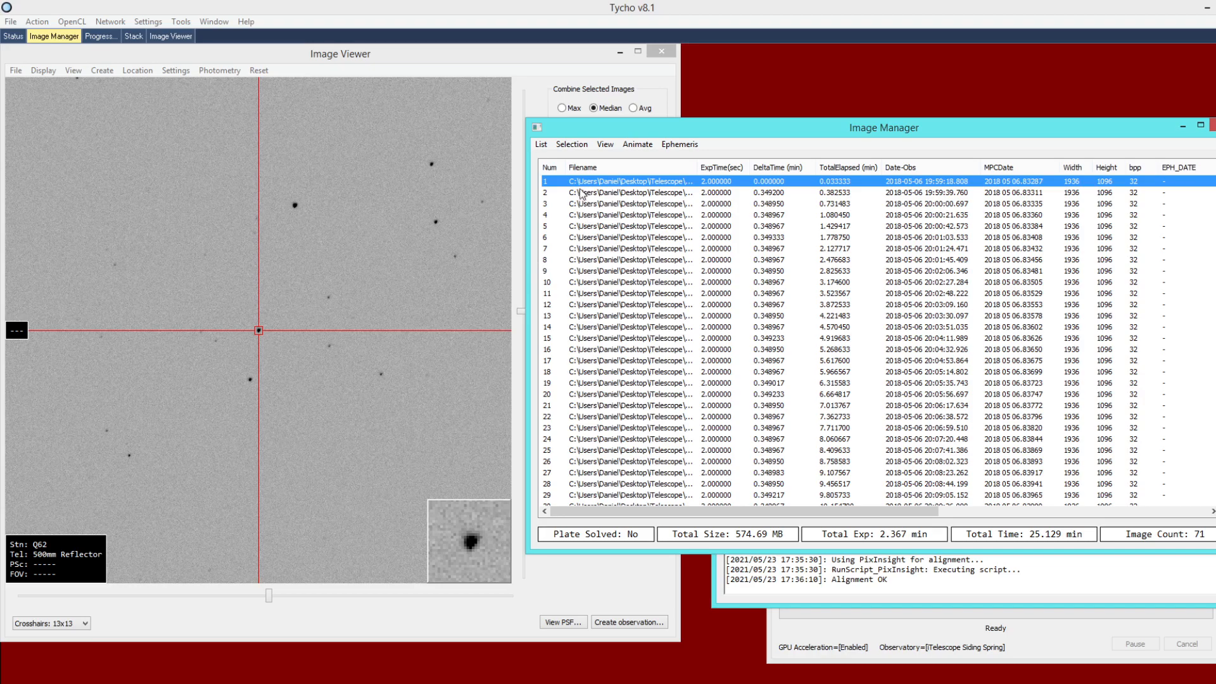
{"action": "key", "text": "Down"}
{"action": "key", "text": "Down"}
{"action": "key", "text": "Down"}
{"action": "key", "text": "Down"}
{"action": "key", "text": "Down"}
{"action": "key", "text": "Down"}
{"action": "key", "text": "Down"}
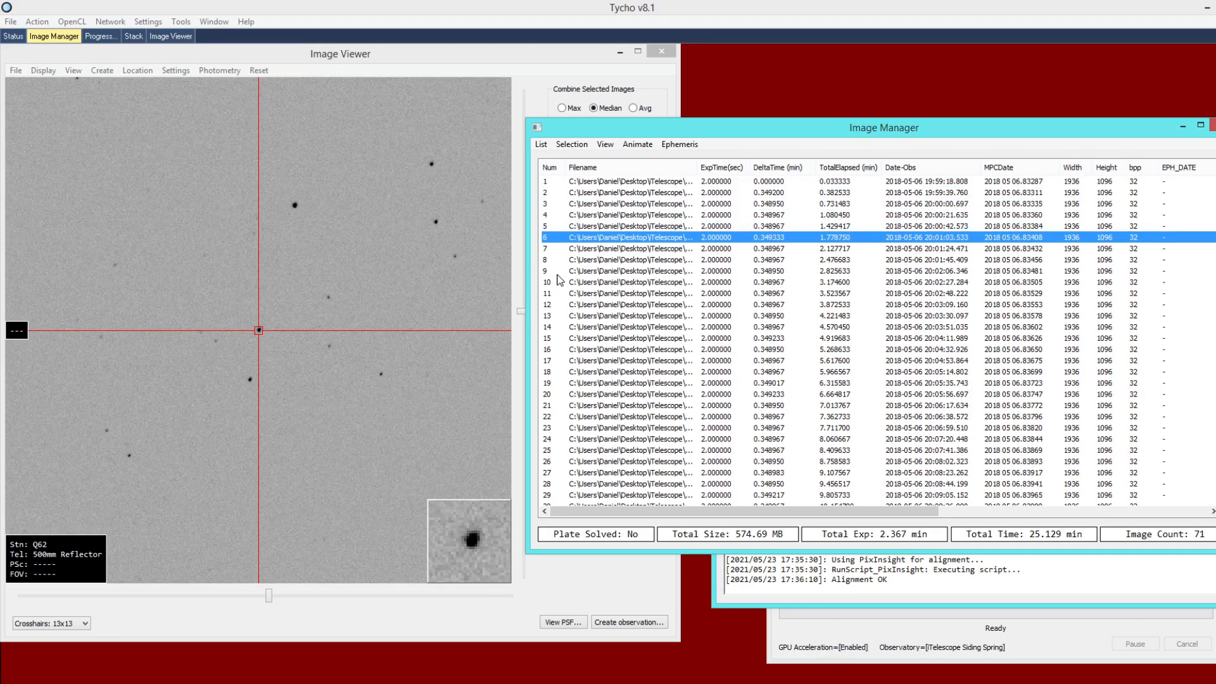
{"action": "key", "text": "Down"}
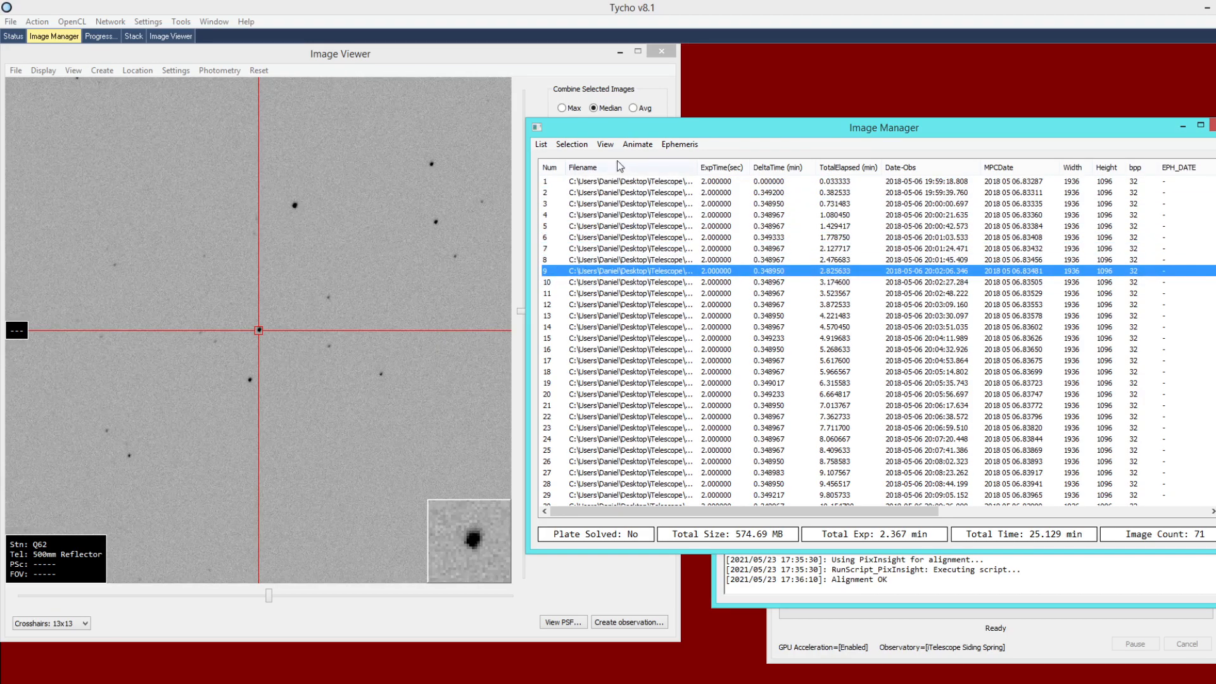
Animate the 71 images at 50 ms to examine the crosshair object's motion, and stop the animation
{"action": "left_click", "coordinate": [638, 144]}
{"action": "left_click", "coordinate": [641, 176]}
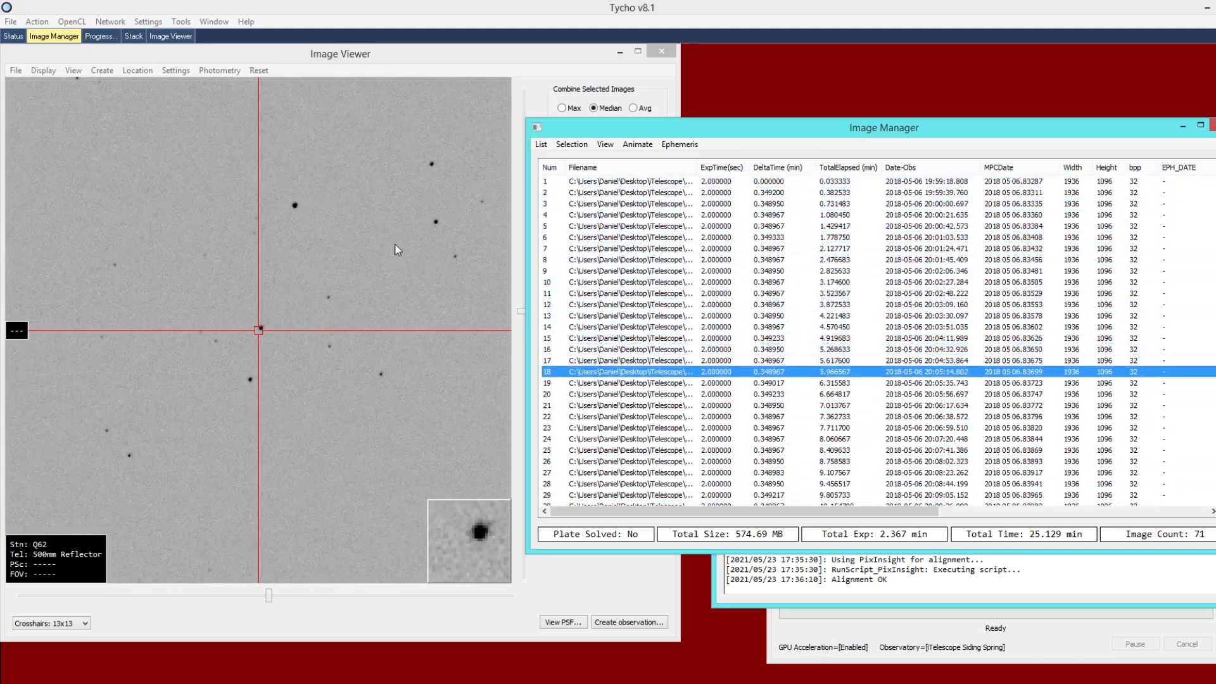
{"action": "left_click", "coordinate": [679, 145]}
{"action": "left_click", "coordinate": [650, 161]}
Open the internal alignment settings, set the mode to Normal and disable distortion correction
{"action": "left_click", "coordinate": [37, 22]}
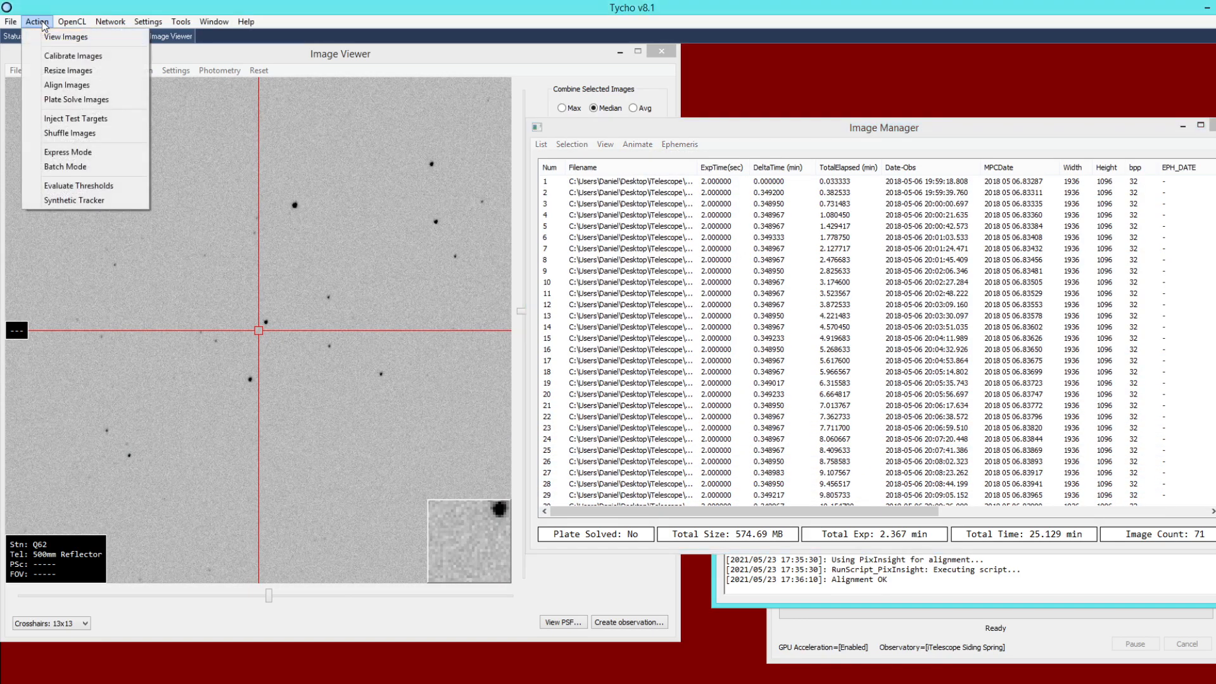
{"action": "left_click", "coordinate": [63, 85]}
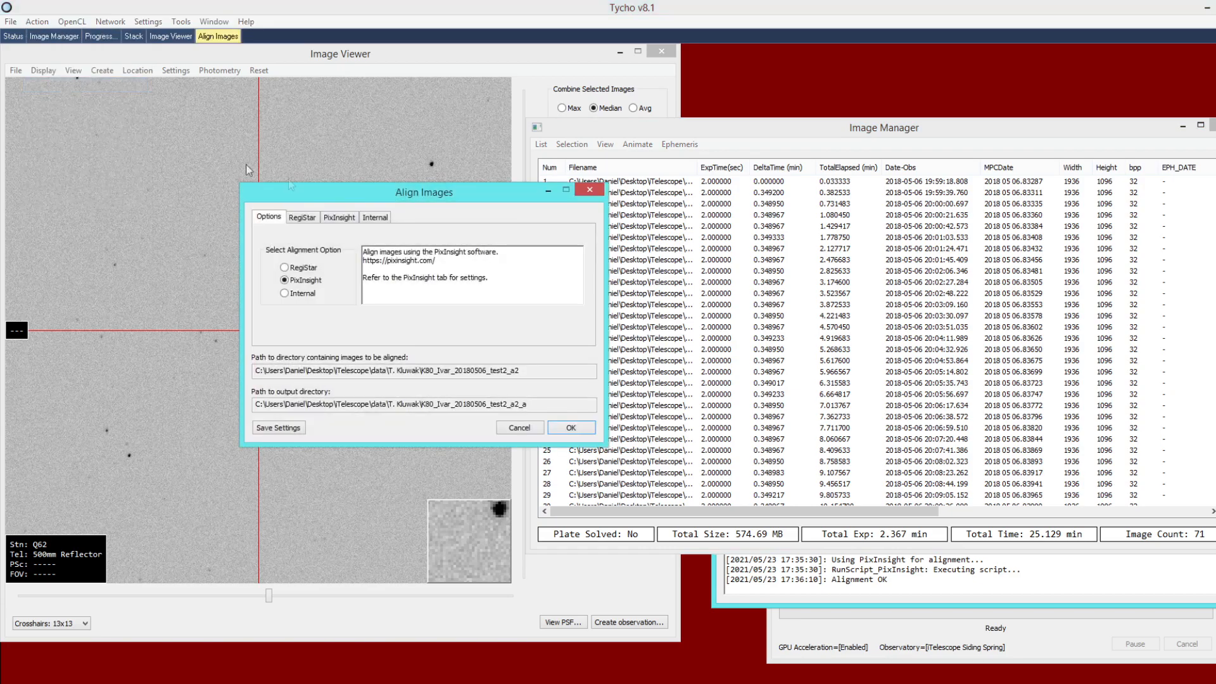
{"action": "left_click", "coordinate": [376, 219]}
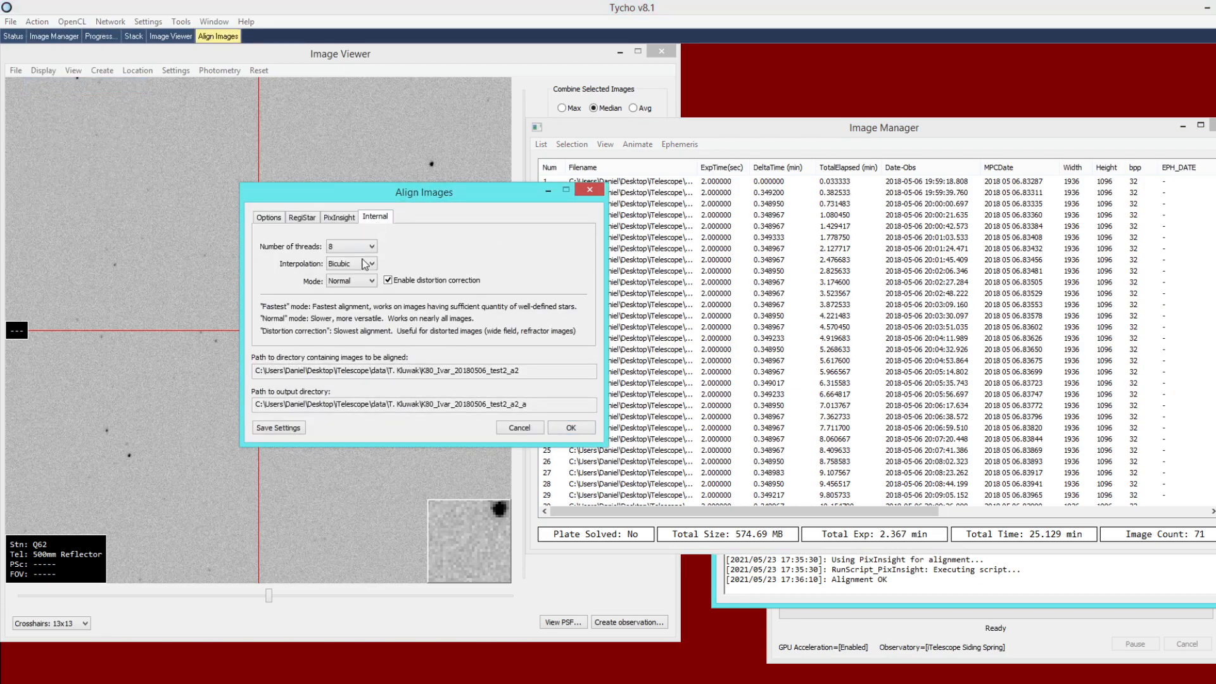
{"action": "left_click", "coordinate": [349, 282]}
{"action": "left_click", "coordinate": [345, 291]}
{"action": "left_click", "coordinate": [349, 281]}
{"action": "left_click", "coordinate": [348, 303]}
{"action": "left_click", "coordinate": [398, 285]}
{"action": "left_click", "coordinate": [371, 280]}
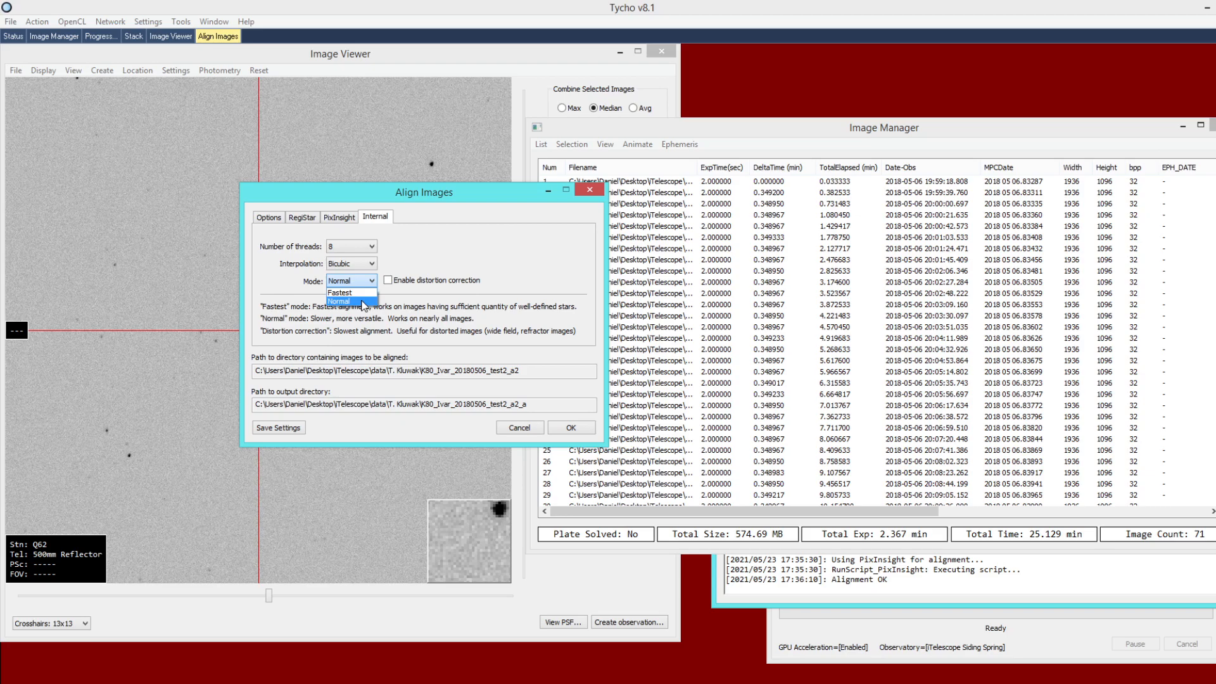
{"action": "left_click", "coordinate": [363, 303]}
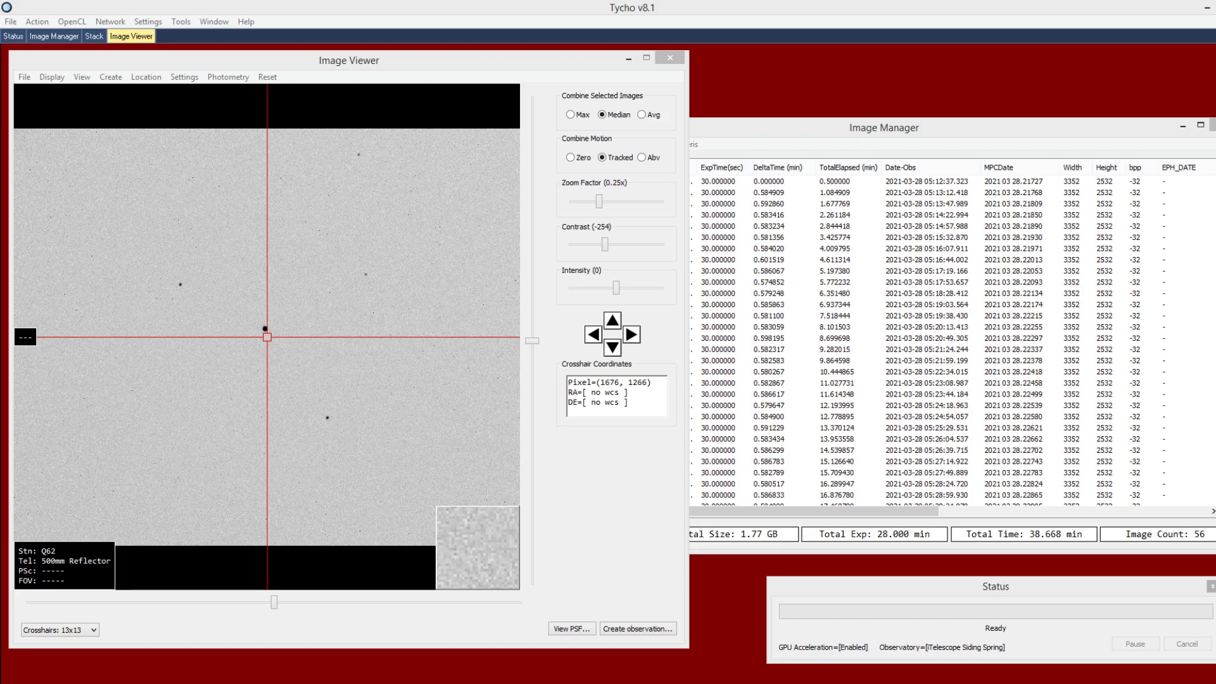
Examine the unaligned 56-image set at 0.5x and 0.25x zoom and centre the bright star on the crosshair
{"action": "left_click", "coordinate": [395, 368]}
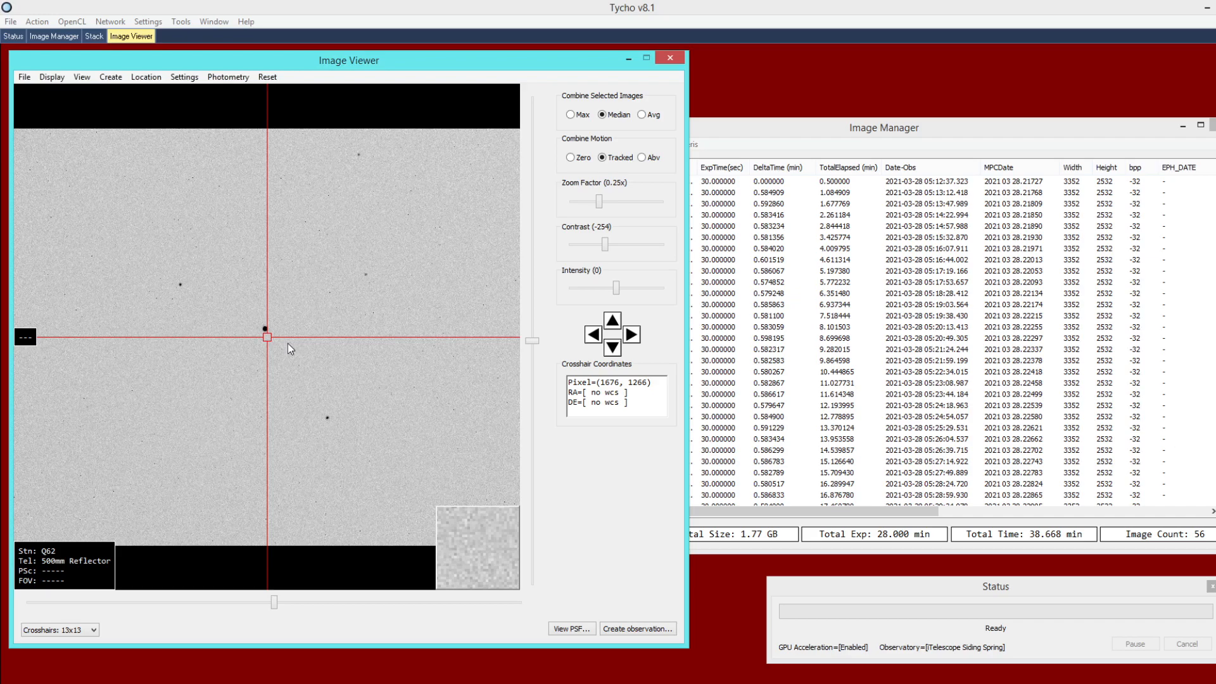
{"action": "scroll", "coordinate": [288, 343], "scroll_direction": "up", "scroll_amount": 1}
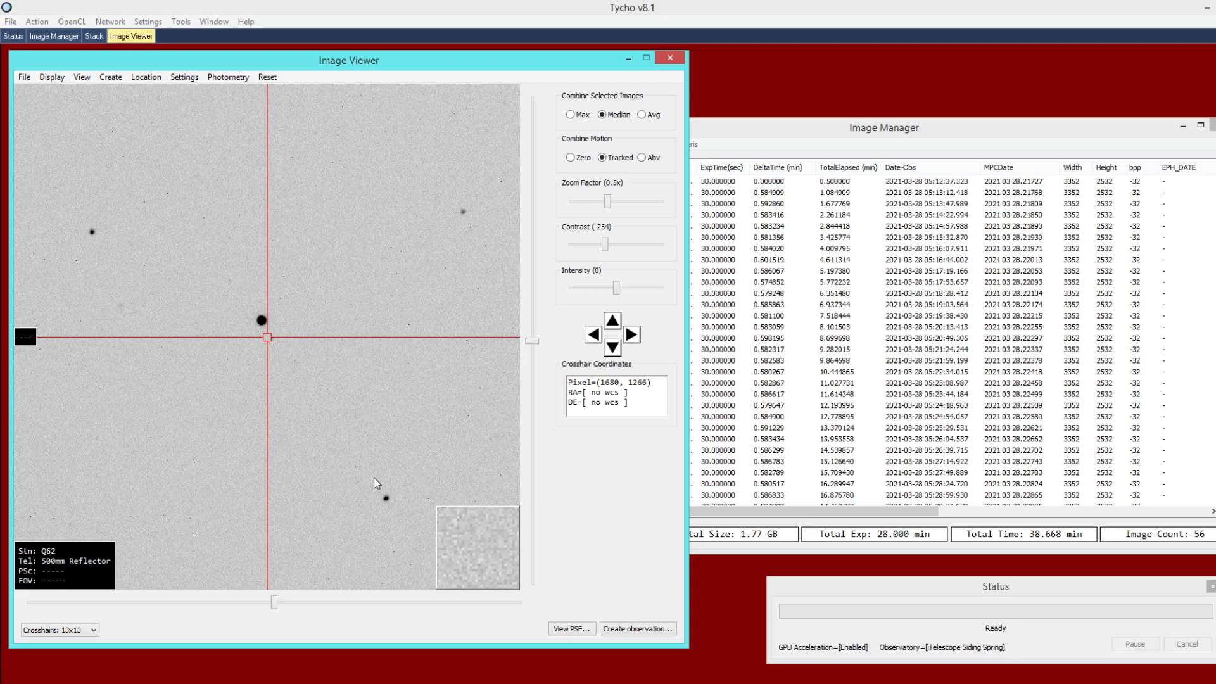
{"action": "scroll", "coordinate": [343, 440], "scroll_direction": "down", "scroll_amount": 1}
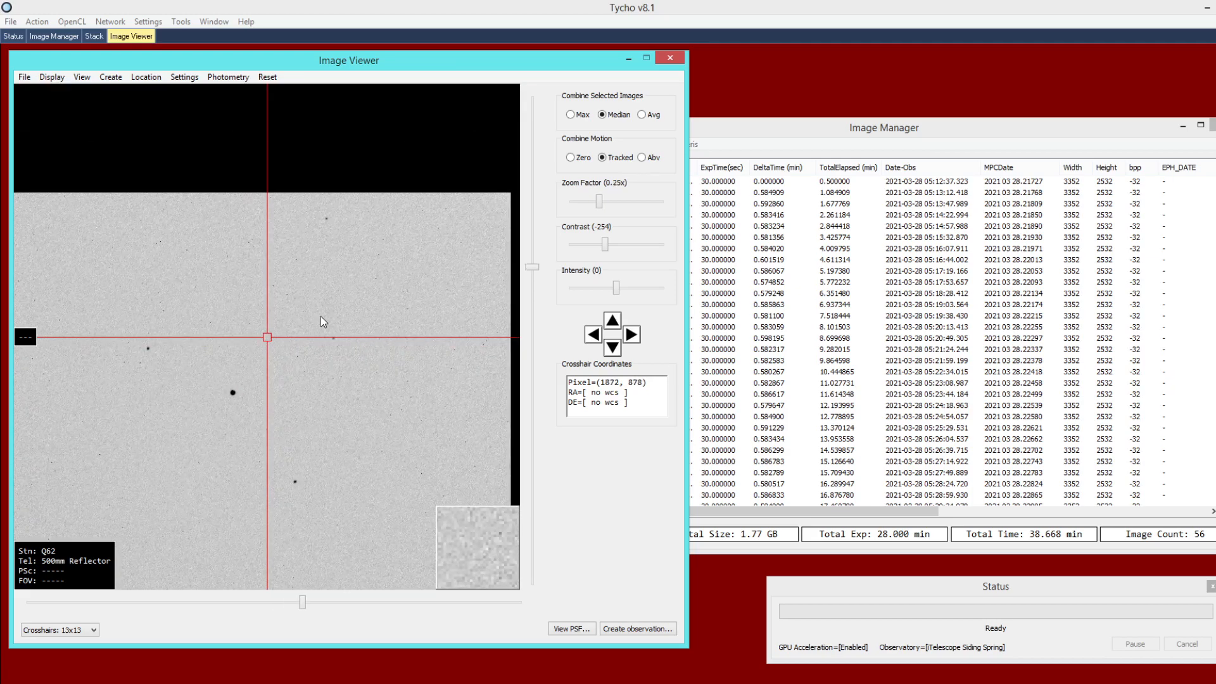
{"action": "left_click_drag", "start_coordinate": [320, 317], "coordinate": [342, 271]}
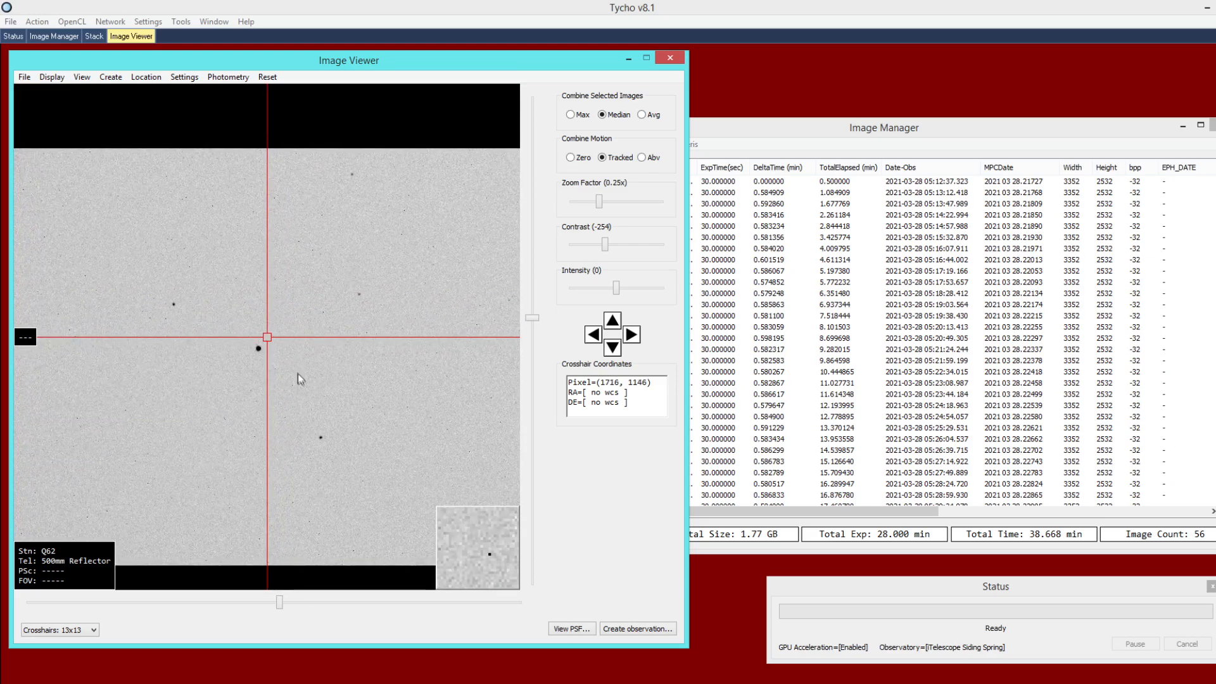
{"action": "mouse_move", "coordinate": [302, 377]}
{"action": "left_mouse_down"}
{"action": "mouse_move", "coordinate": [317, 356]}
{"action": "mouse_move", "coordinate": [319, 365]}
{"action": "left_mouse_up"}
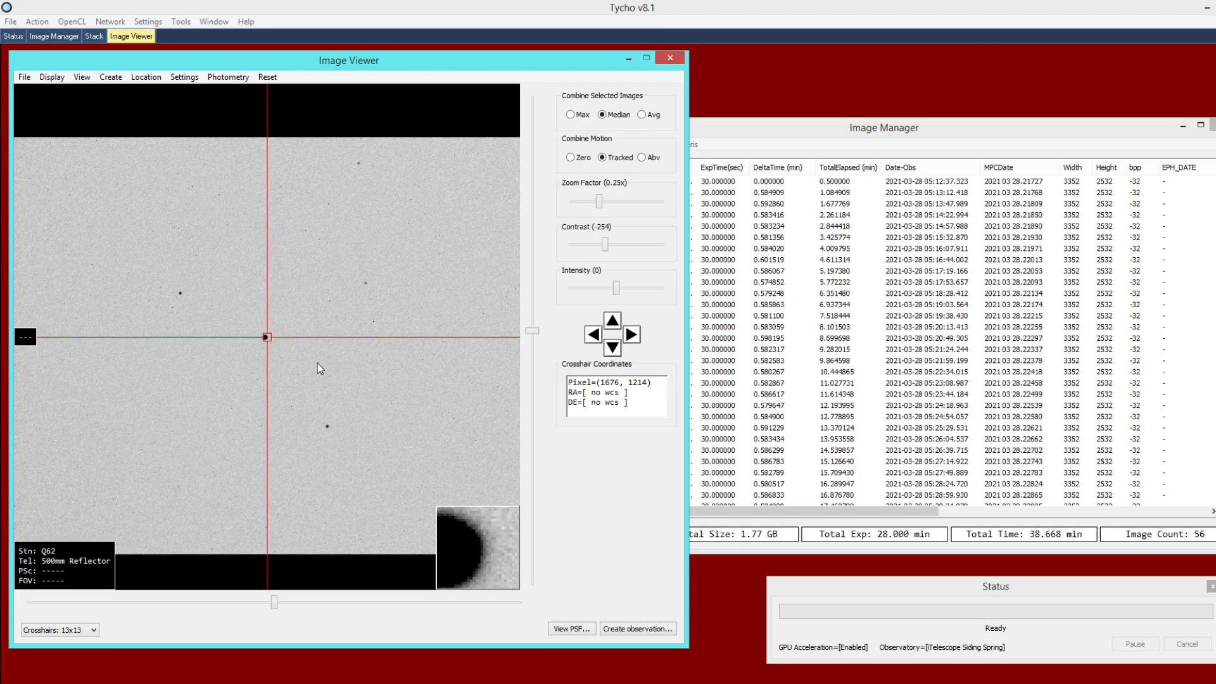
Align the 56 images in the align_problem1\1 folder with the internal routine in Fastest mode, using output folder 1_a
{"action": "left_click", "coordinate": [36, 22]}
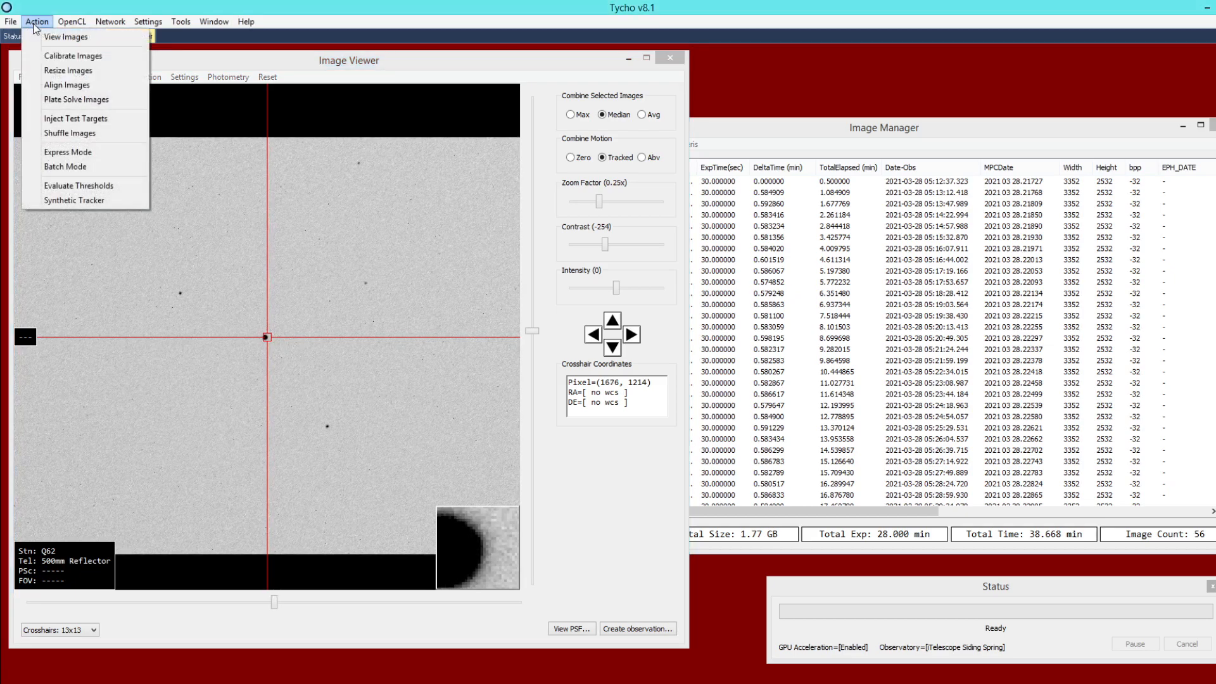
{"action": "left_click", "coordinate": [52, 89]}
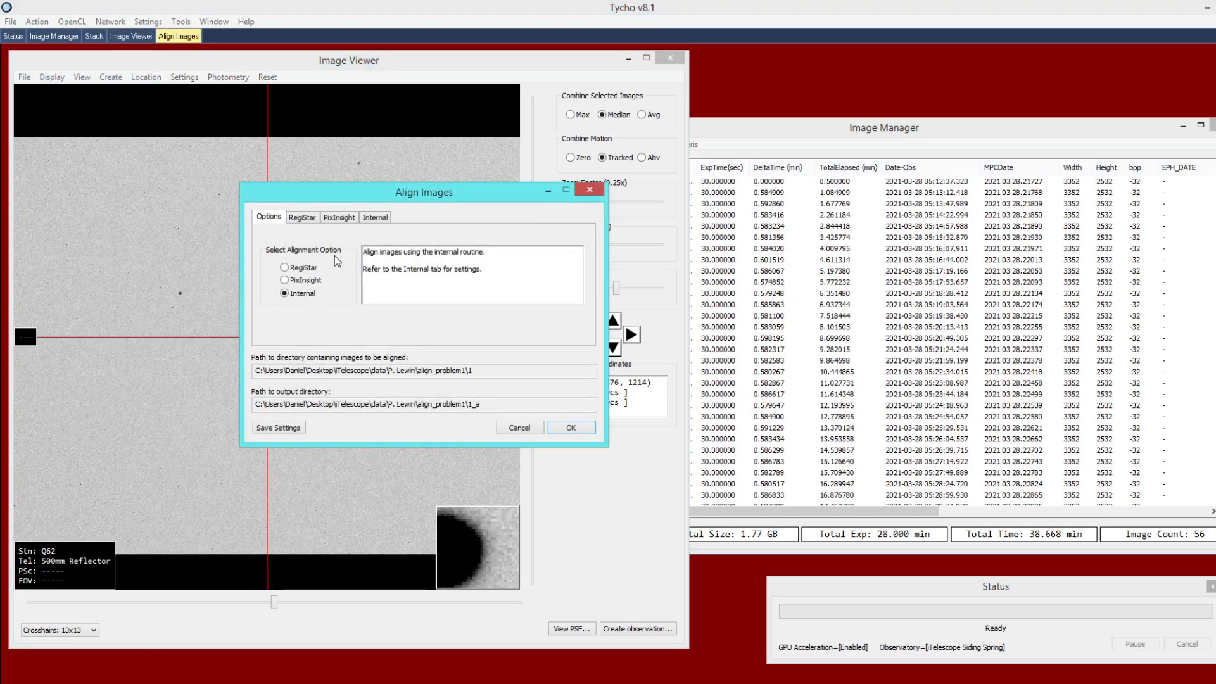
{"action": "left_click", "coordinate": [373, 218]}
{"action": "left_click", "coordinate": [337, 283]}
{"action": "left_click", "coordinate": [342, 292]}
{"action": "left_click", "coordinate": [567, 428]}
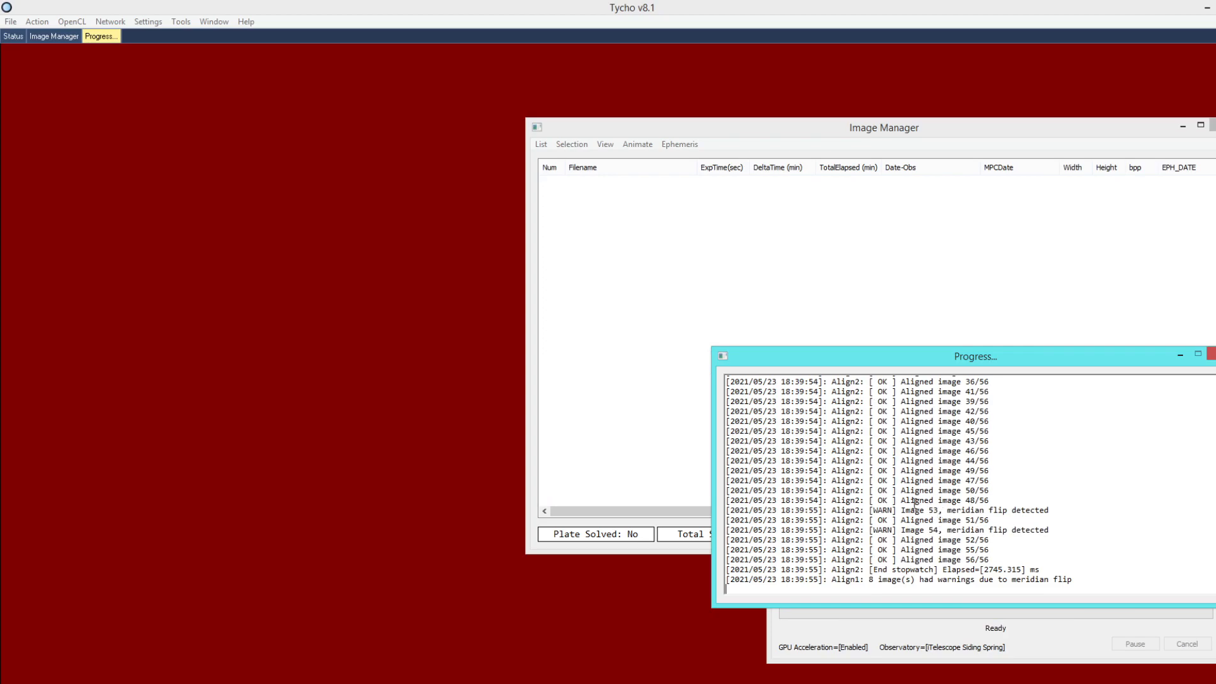
Load all FITS images from the 1_a folder into the image list and open them in the Image Viewer
{"action": "left_click", "coordinate": [541, 144]}
{"action": "left_click", "coordinate": [564, 160]}
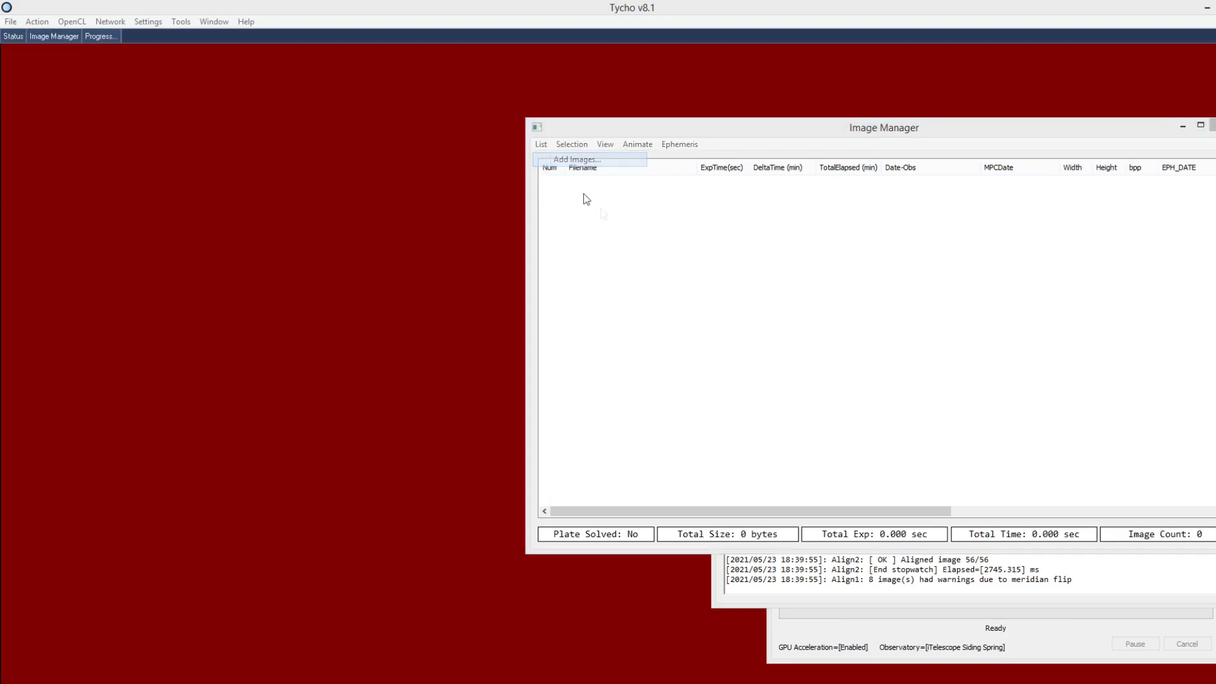
{"action": "left_click", "coordinate": [975, 229]}
{"action": "double_click", "coordinate": [854, 276]}
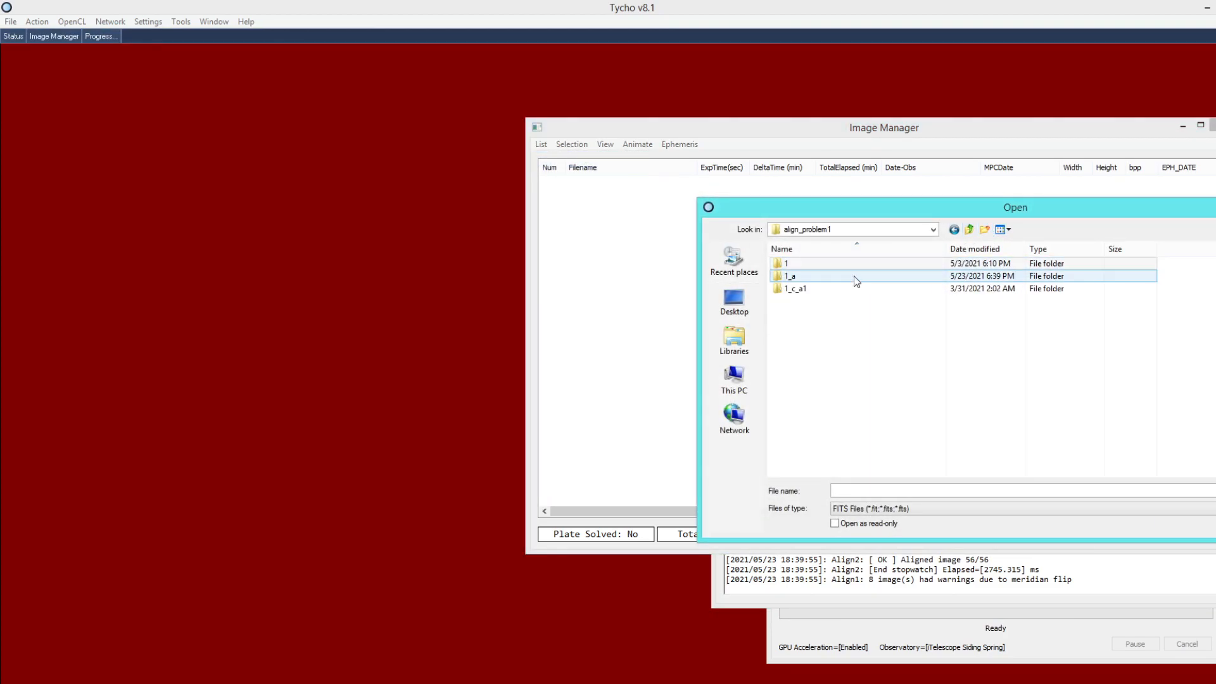
{"action": "key", "text": "ctrl+a"}
{"action": "key", "text": "Return"}
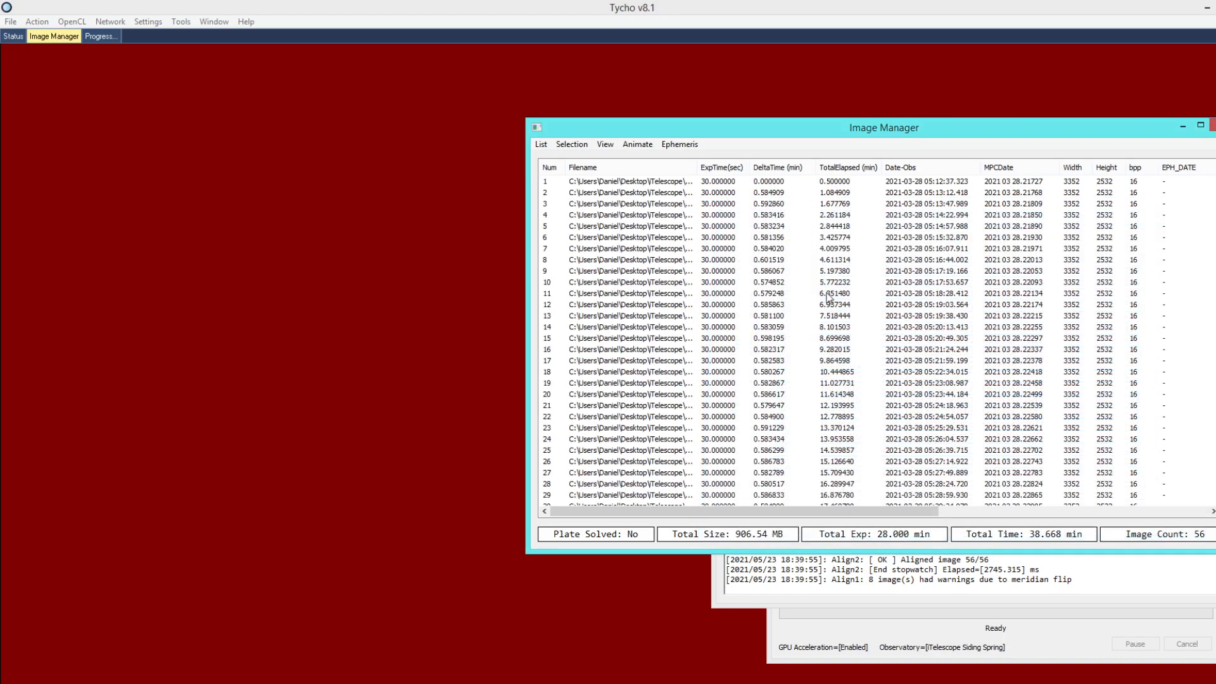
{"action": "left_click", "coordinate": [37, 26]}
{"action": "left_click", "coordinate": [45, 40]}
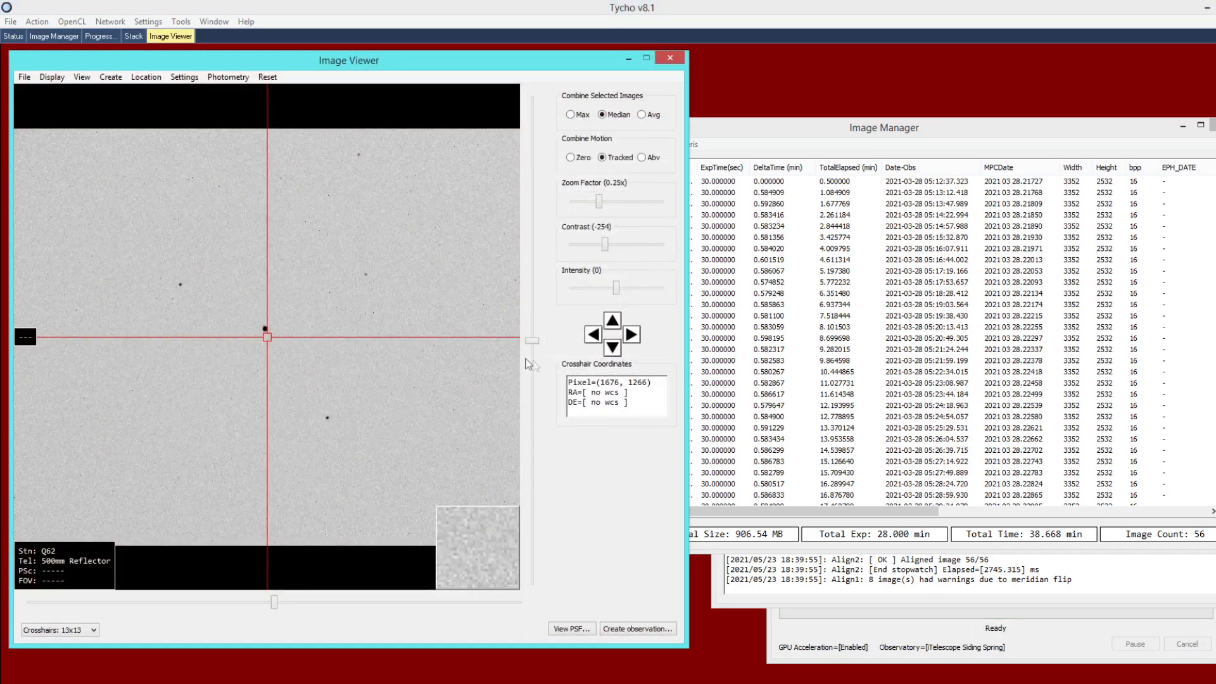
Animate the 56 aligned images to examine how well the field stays registered, and stop the animation
{"action": "left_click", "coordinate": [733, 145]}
{"action": "left_click", "coordinate": [637, 145]}
{"action": "left_click", "coordinate": [636, 155]}
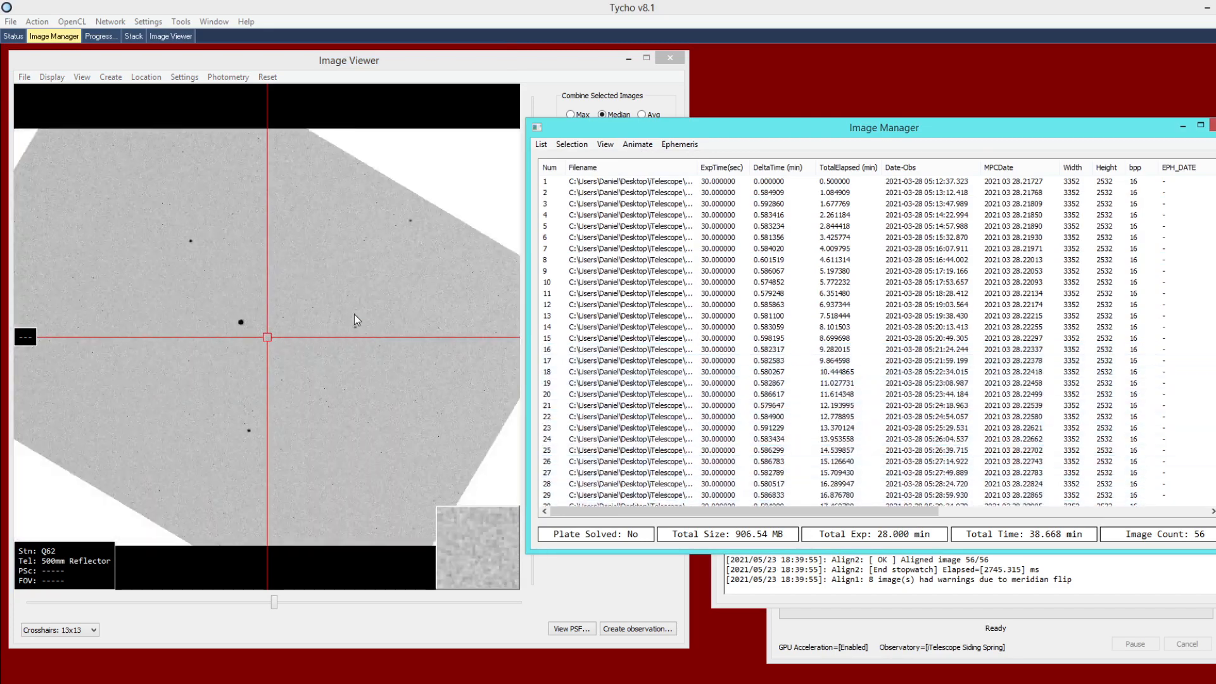
{"action": "left_click", "coordinate": [637, 144]}
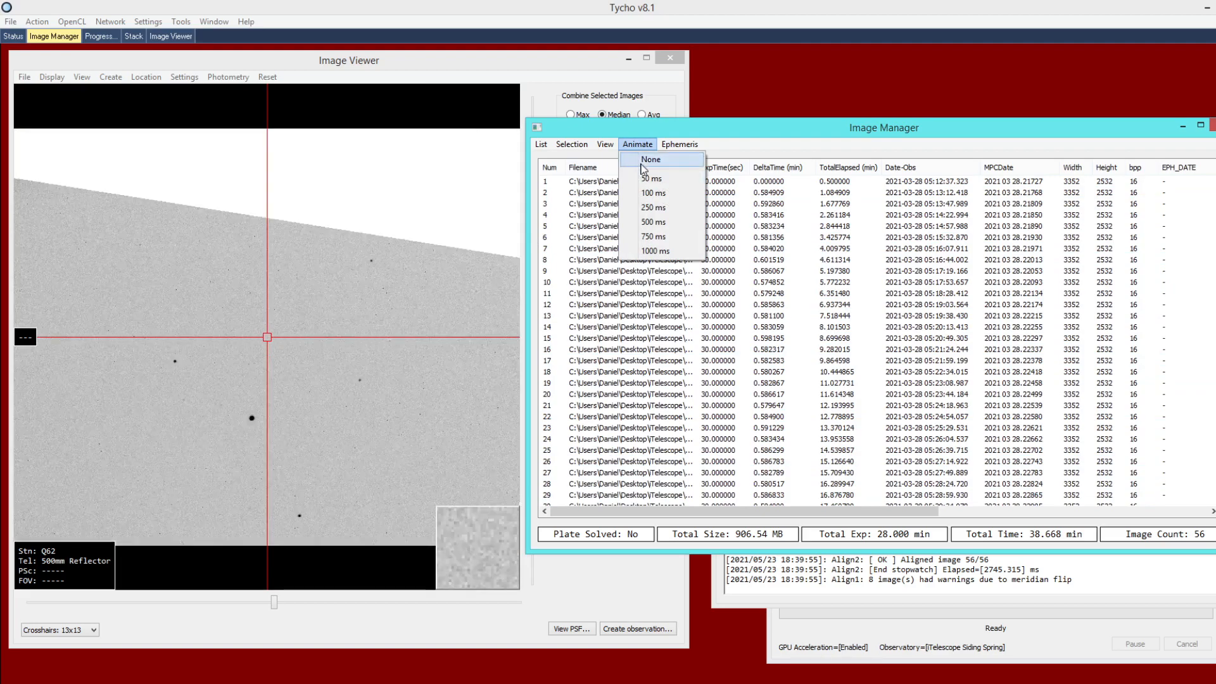
{"action": "left_click", "coordinate": [646, 159]}
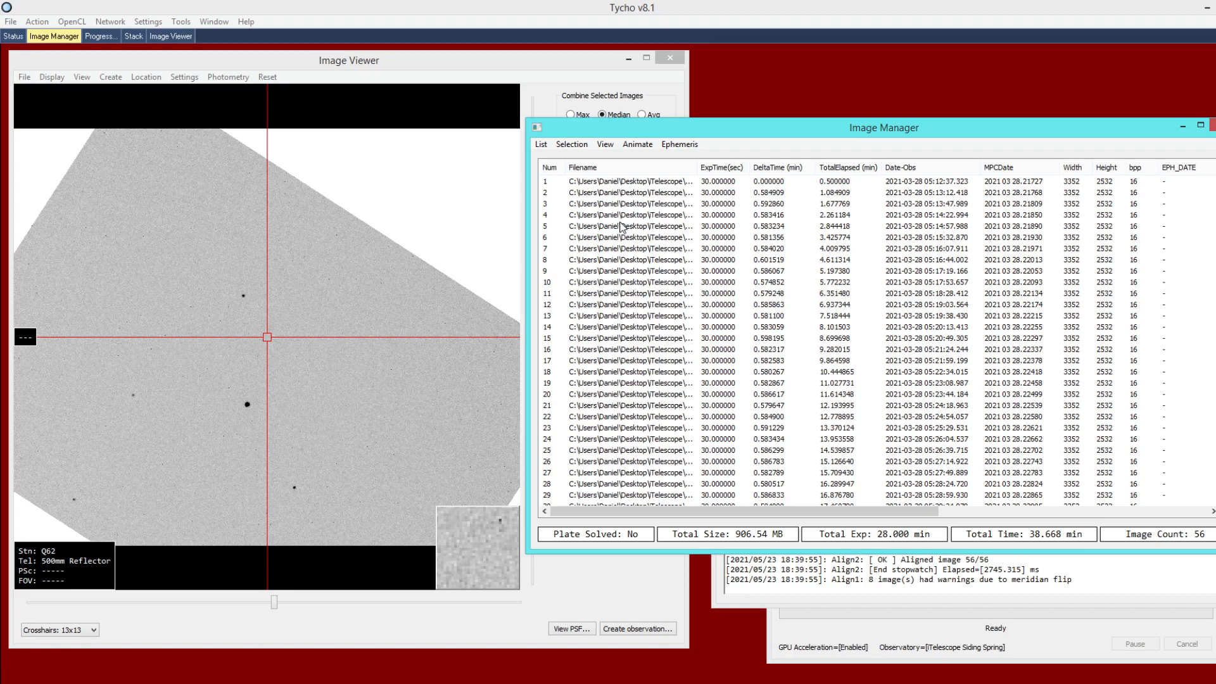
Reset the image session and clear the 1_a images from the list
{"action": "left_click", "coordinate": [540, 144]}
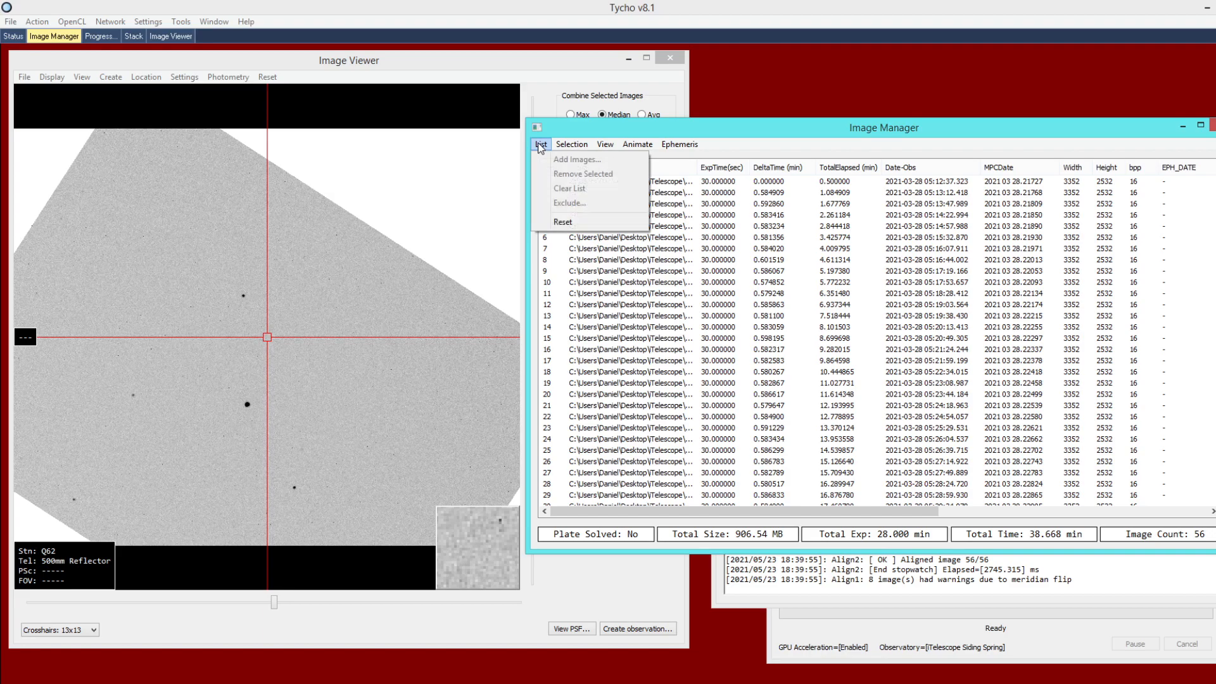
{"action": "left_click", "coordinate": [562, 222]}
{"action": "left_click", "coordinate": [540, 144]}
{"action": "left_click", "coordinate": [548, 188]}
Load all FITS images from the align_problem1\1 folder into the image list
{"action": "left_click", "coordinate": [540, 144]}
{"action": "left_click", "coordinate": [545, 159]}
{"action": "left_click", "coordinate": [965, 230]}
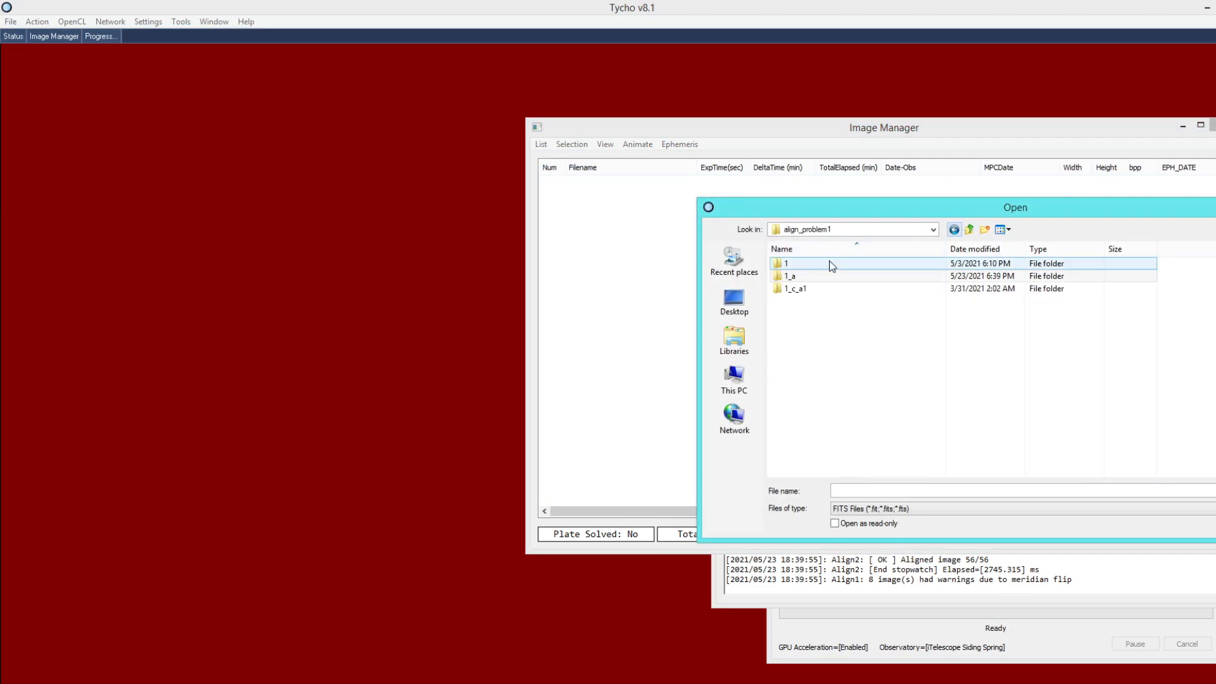
{"action": "double_click", "coordinate": [827, 266]}
{"action": "left_click", "coordinate": [821, 266]}
{"action": "key", "text": "ctrl+a"}
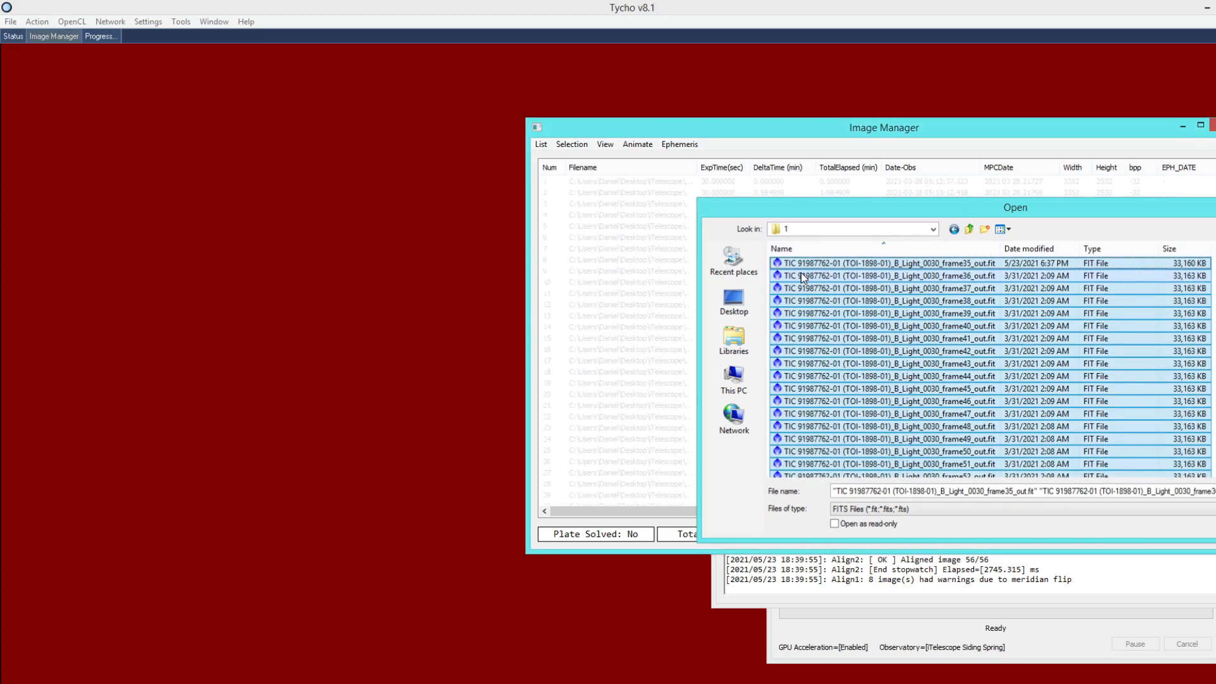
{"action": "key", "text": "Return"}
Align the images with the internal routine in Normal mode with distortion correction off, writing to output folder 1_a
{"action": "left_click", "coordinate": [36, 21]}
{"action": "left_click", "coordinate": [68, 85]}
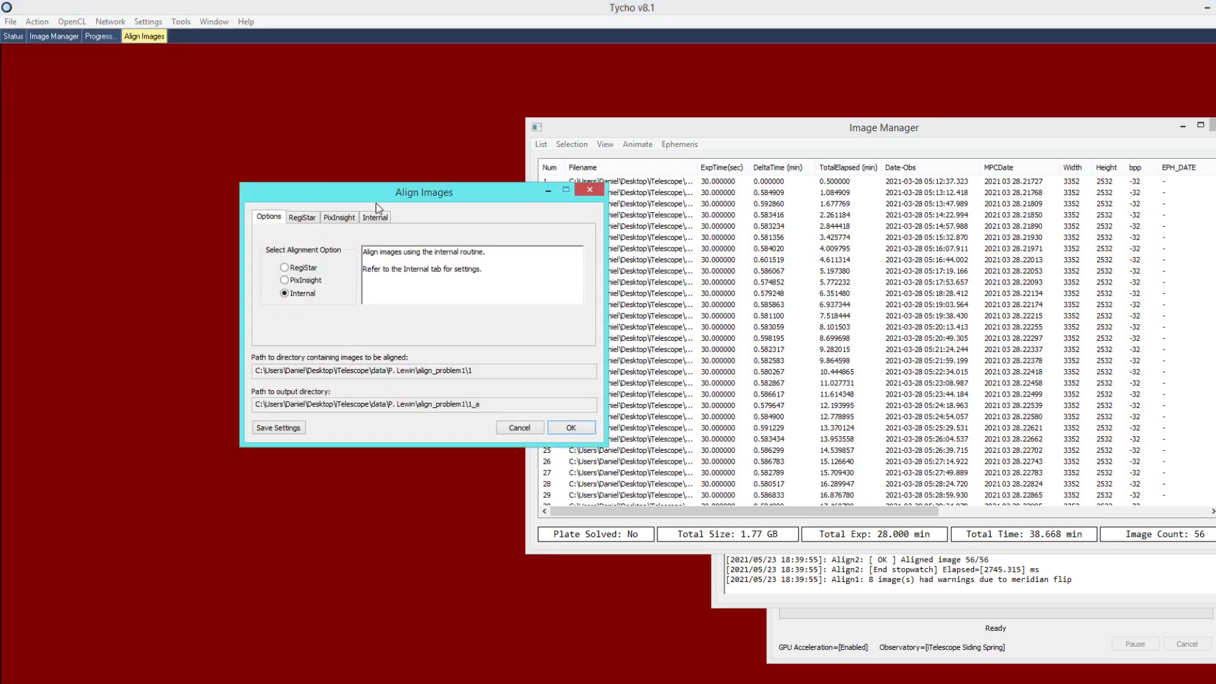
{"action": "left_click", "coordinate": [353, 302]}
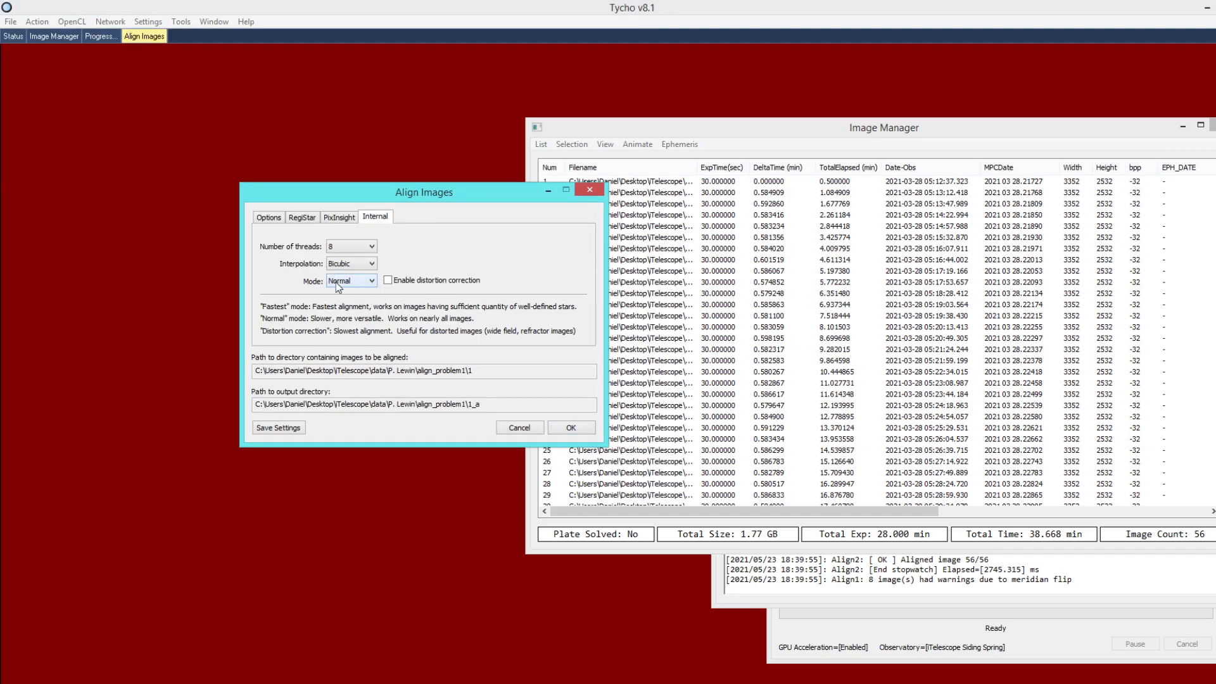
{"action": "left_click", "coordinate": [572, 428]}
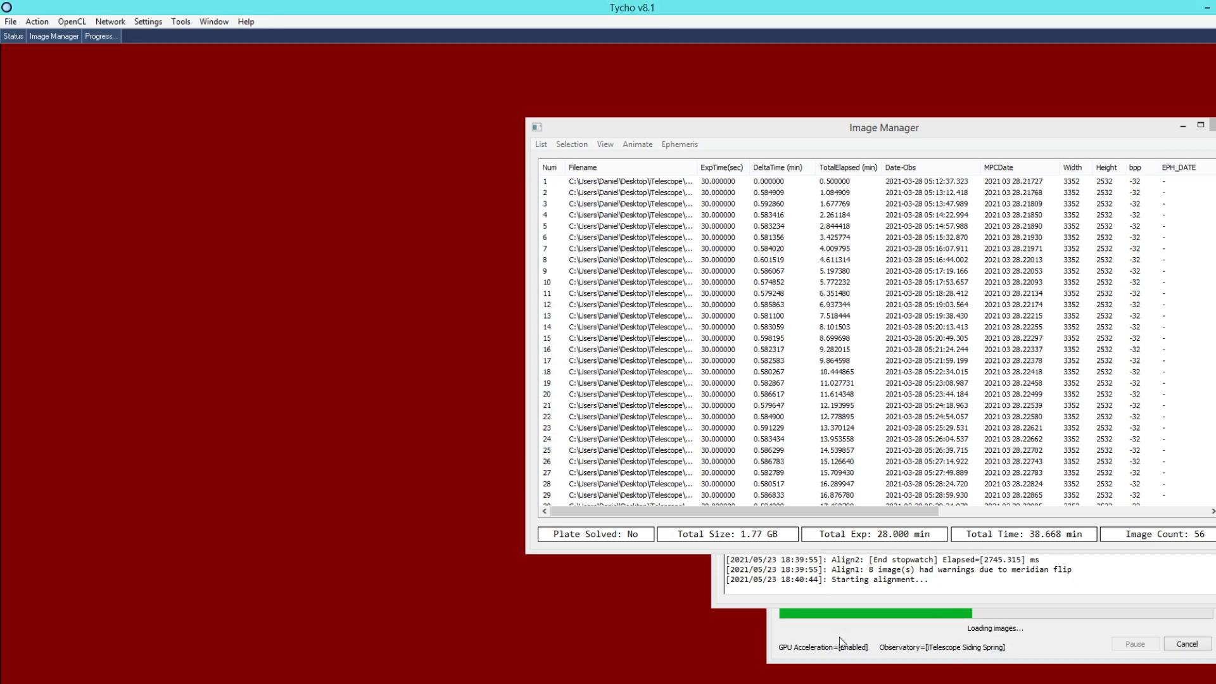
{"action": "left_click", "coordinate": [820, 569]}
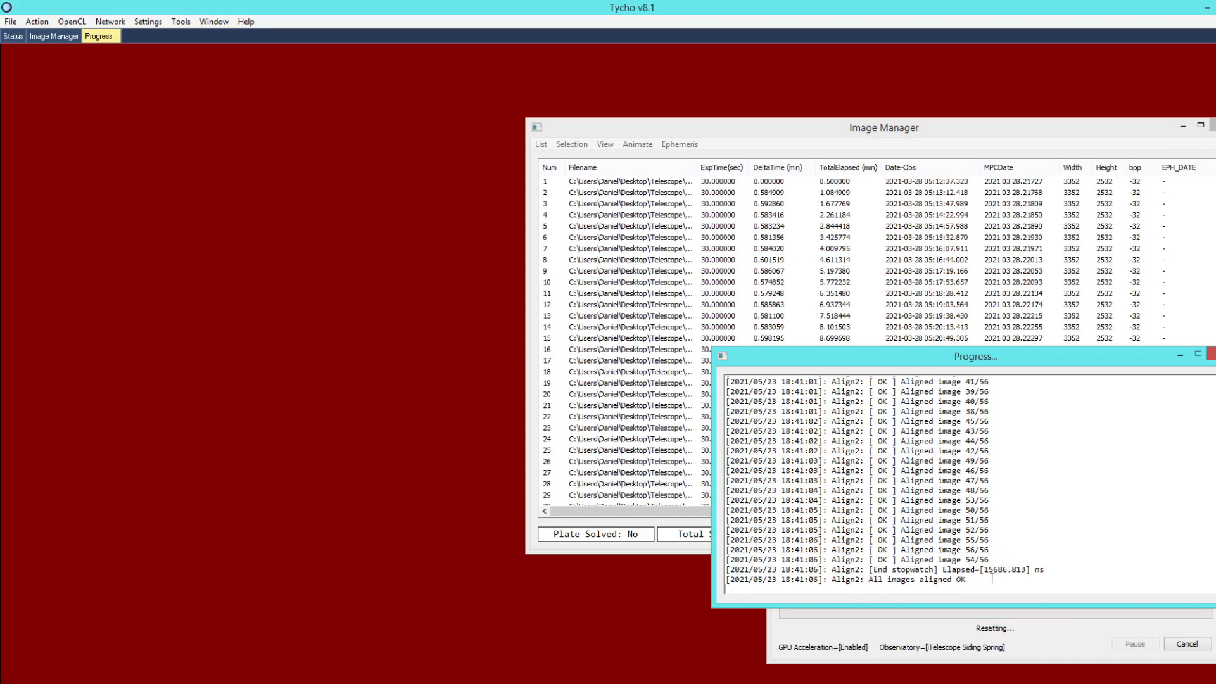
Load all newly aligned FITS images from the 1_a folder and open them in the Image Viewer
{"action": "left_click", "coordinate": [541, 144]}
{"action": "left_click", "coordinate": [570, 154]}
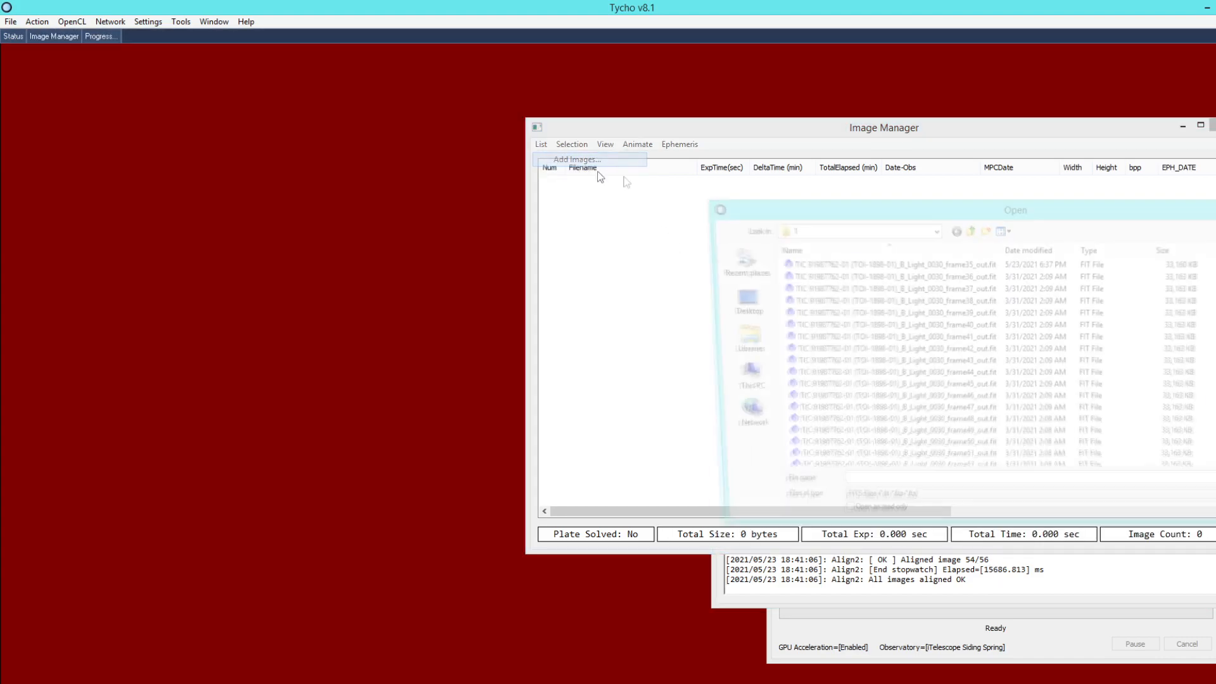
{"action": "left_click", "coordinate": [968, 230]}
{"action": "double_click", "coordinate": [833, 278]}
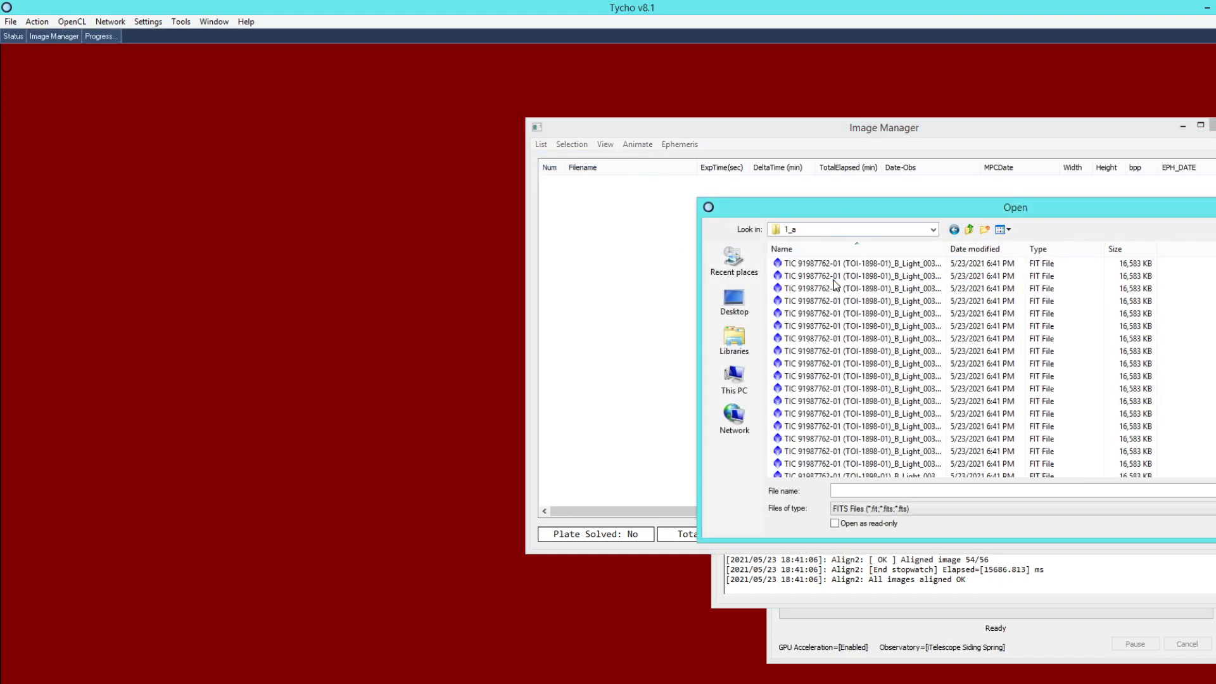
{"action": "key", "text": "ctrl+a"}
{"action": "key", "text": "Return"}
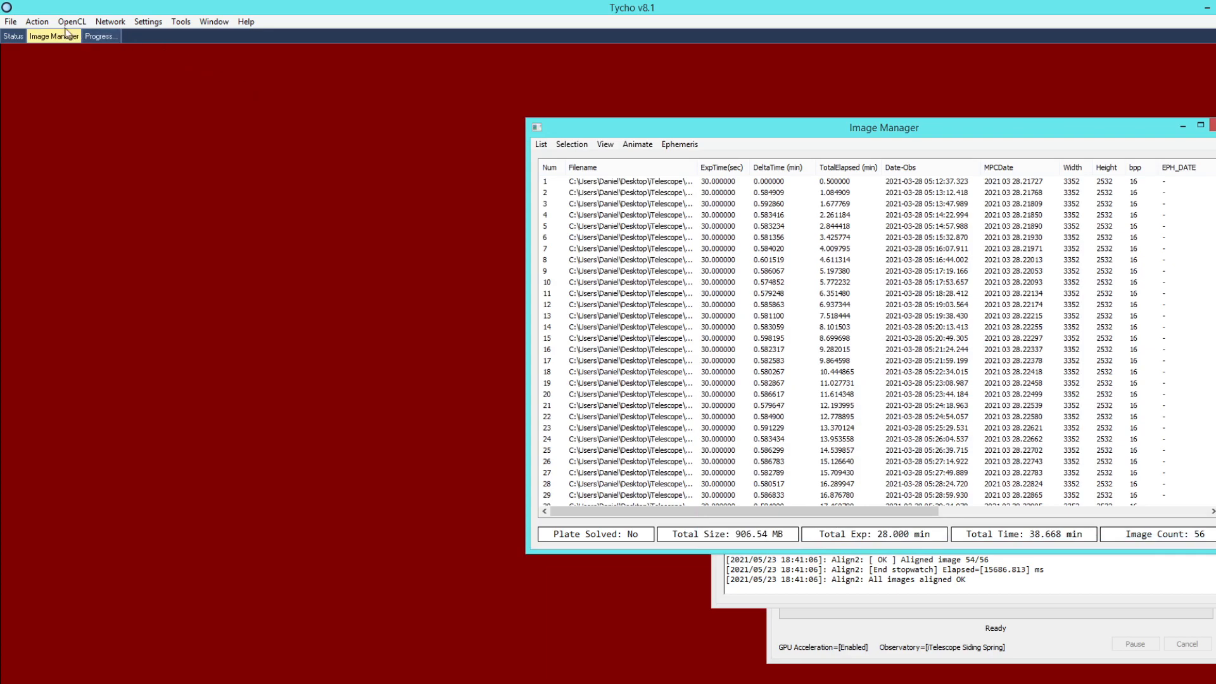
{"action": "left_click", "coordinate": [37, 22]}
{"action": "left_click", "coordinate": [89, 53]}
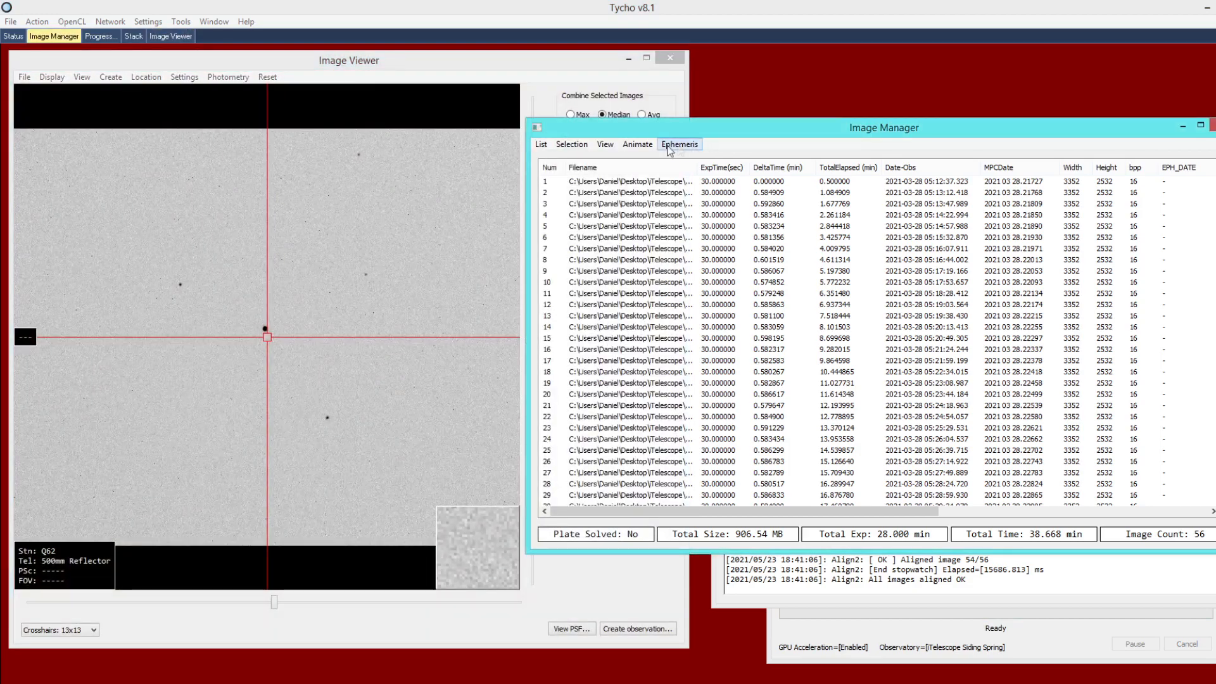
Animate the aligned images at 50 ms, zooming in on the stars to examine their registration, and stop the animation
{"action": "left_click", "coordinate": [637, 144]}
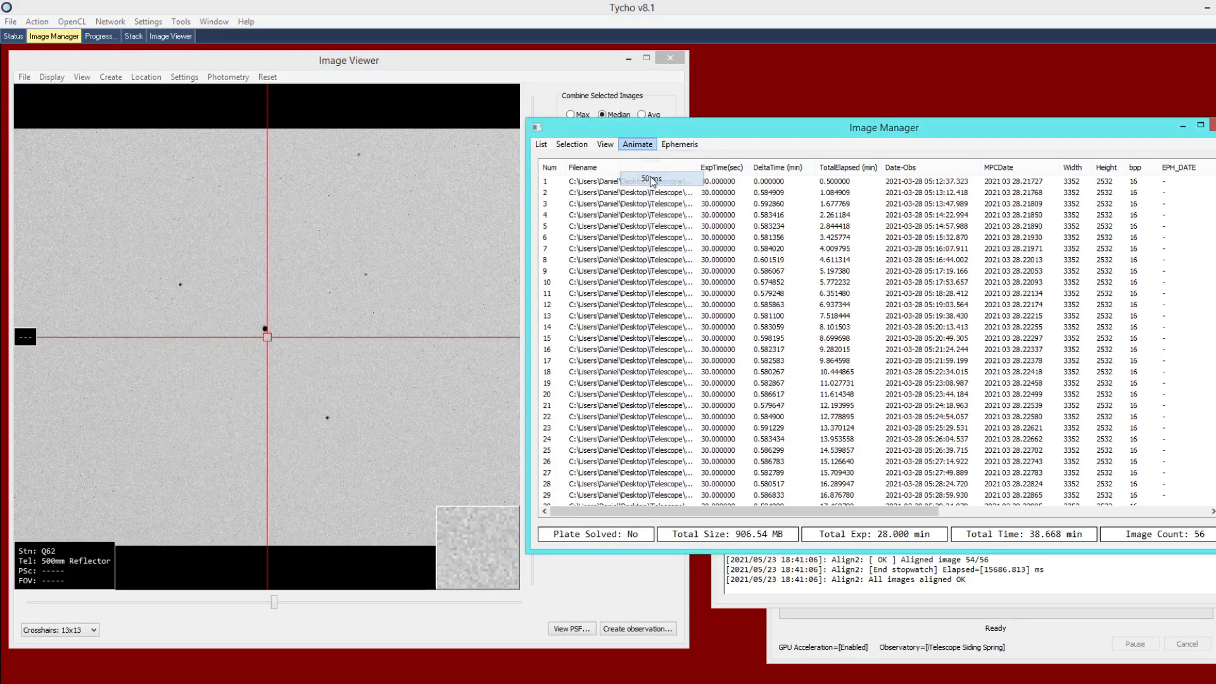
{"action": "left_click", "coordinate": [633, 178]}
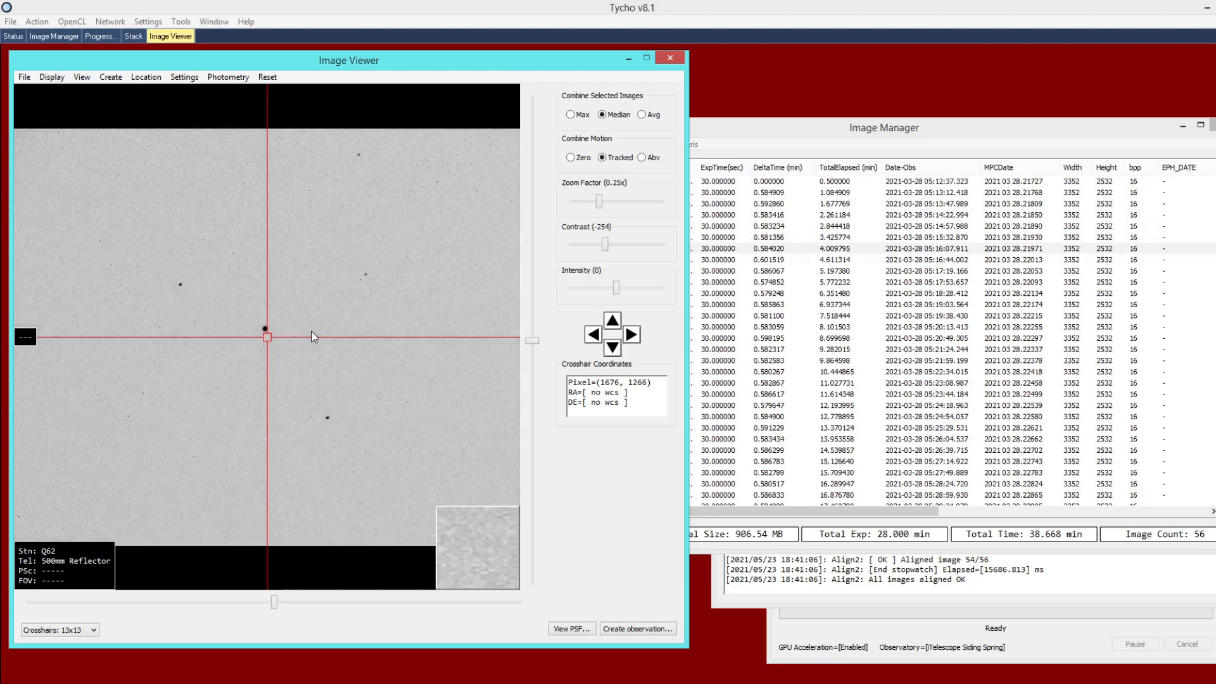
{"action": "scroll", "coordinate": [315, 336], "scroll_direction": "up", "scroll_amount": 2}
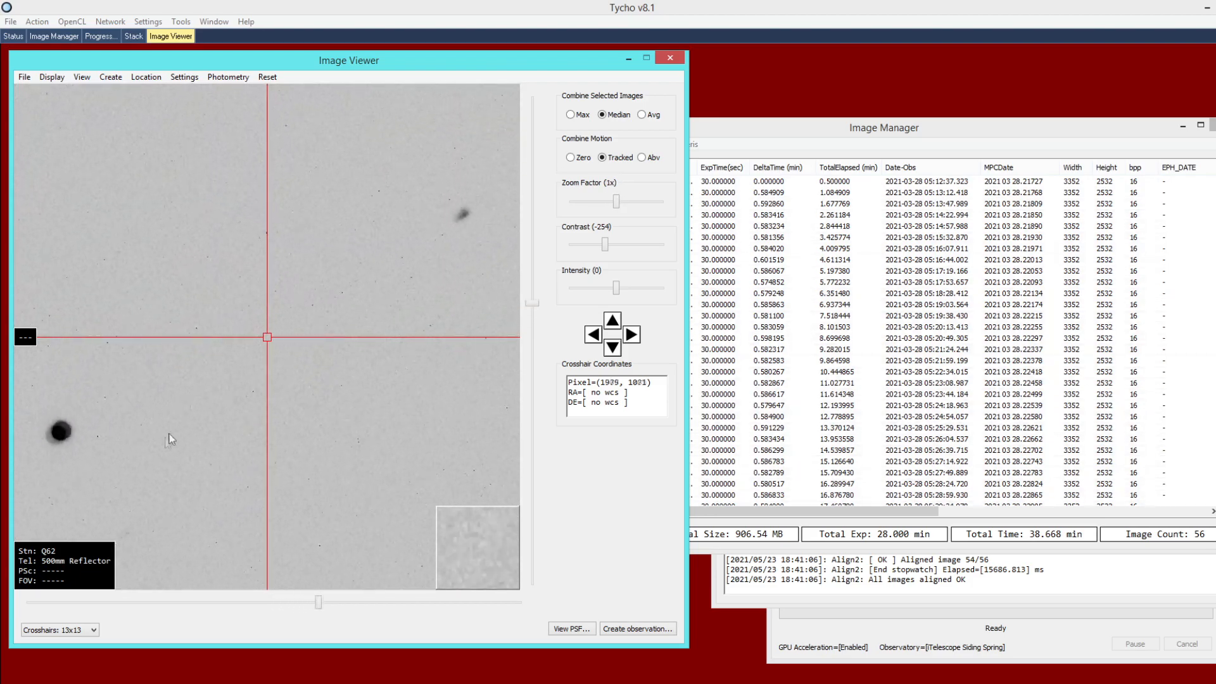
{"action": "left_click_drag", "start_coordinate": [435, 263], "coordinate": [297, 341]}
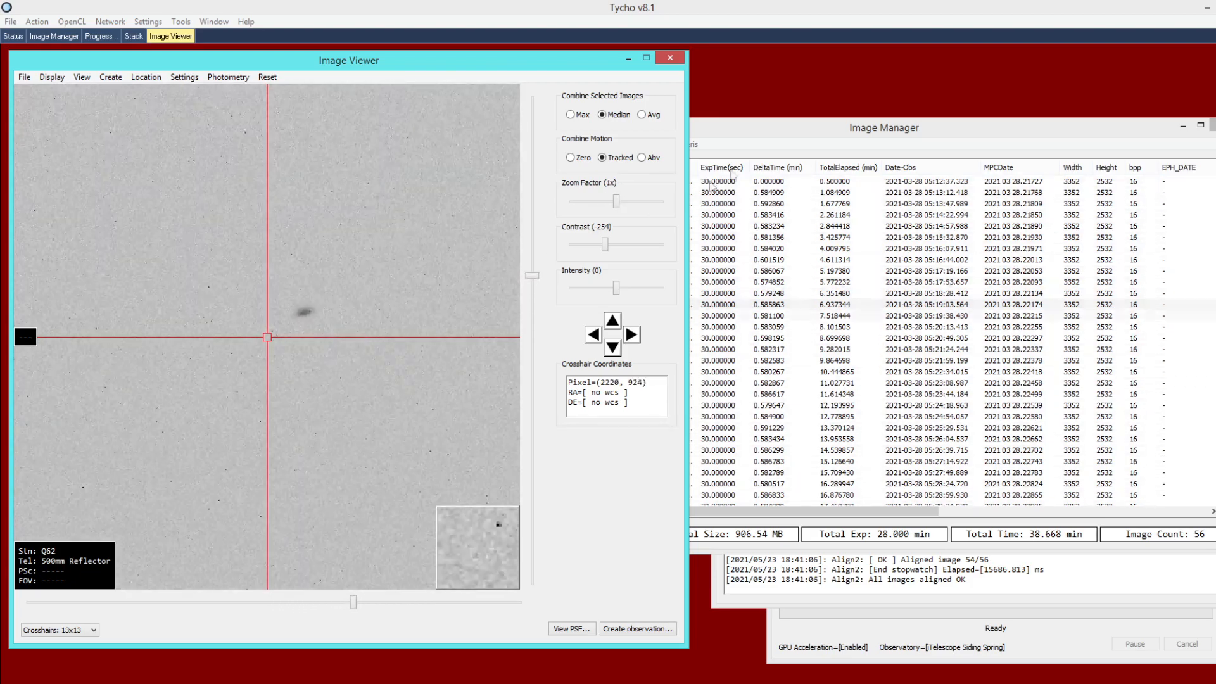
{"action": "left_click", "coordinate": [746, 143]}
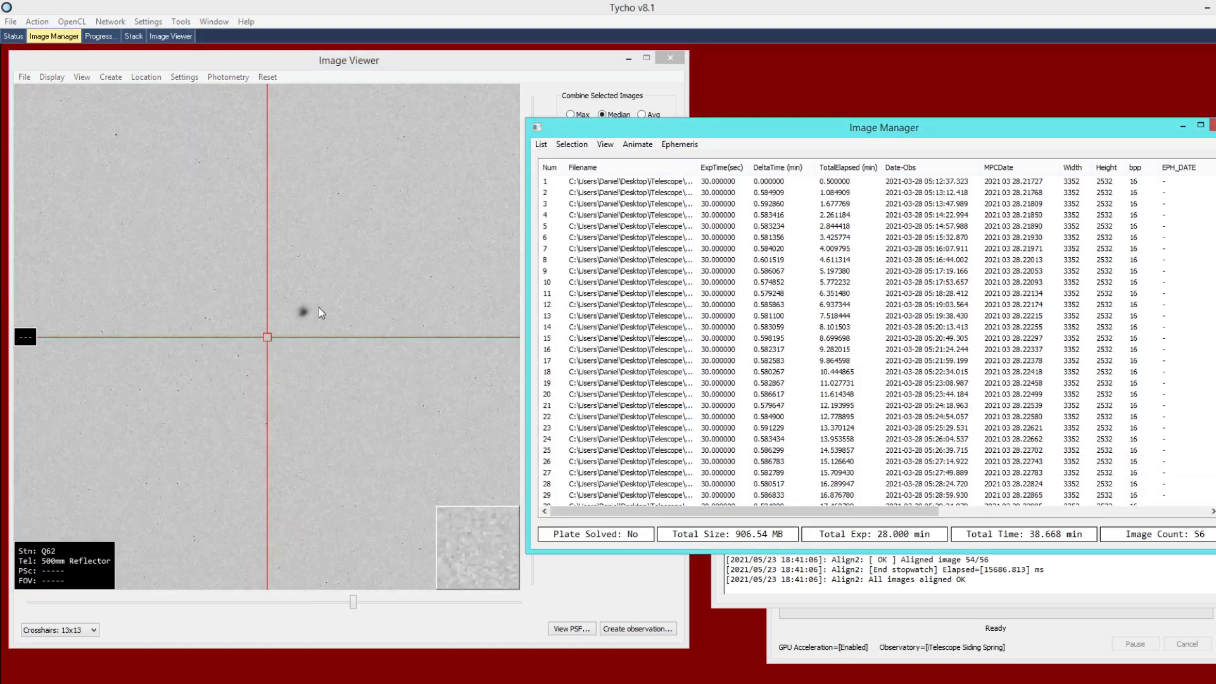
{"action": "left_click", "coordinate": [637, 145]}
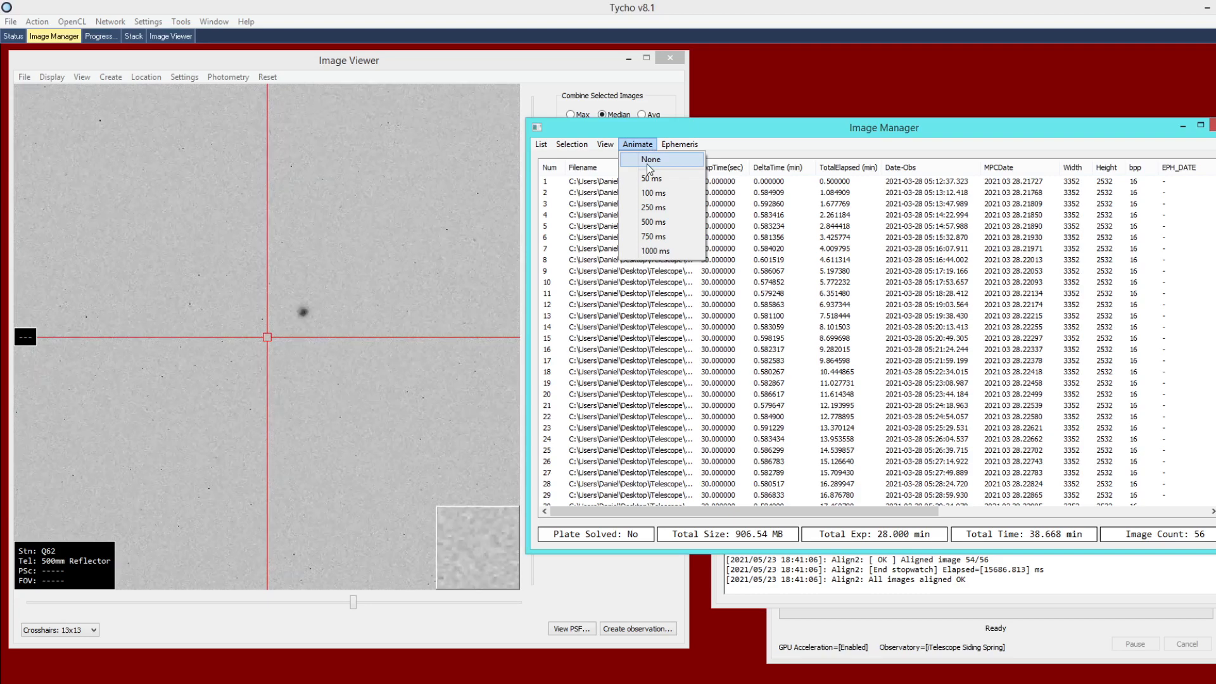
{"action": "left_click", "coordinate": [648, 162]}
Step through the aligned images from 43 to 56 and back to check the star positions frame by frame
{"action": "scroll", "coordinate": [646, 304], "scroll_direction": "down", "scroll_amount": 9}
{"action": "left_click", "coordinate": [663, 350]}
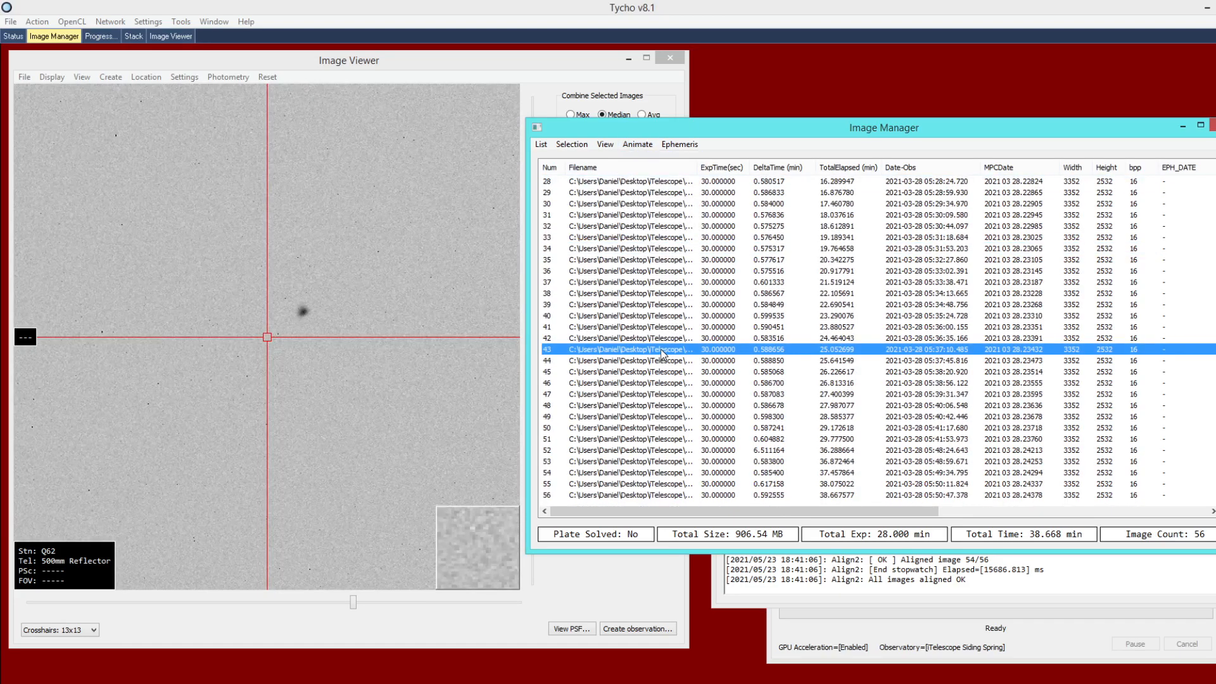
{"action": "key", "text": "Down"}
{"action": "key", "text": "Down"}
{"action": "key", "text": "Down"}
{"action": "key", "text": "Down"}
{"action": "key", "text": "Down"}
{"action": "key", "text": "Down"}
{"action": "key", "text": "Down"}
{"action": "key", "text": "Down"}
{"action": "key", "text": "Down"}
{"action": "key", "text": "Down"}
{"action": "key", "text": "Down"}
{"action": "key", "text": "Down"}
{"action": "key", "text": "Down"}
{"action": "key", "text": "Up"}
{"action": "key", "text": "Up"}
{"action": "key", "text": "Up"}
{"action": "key", "text": "Up"}
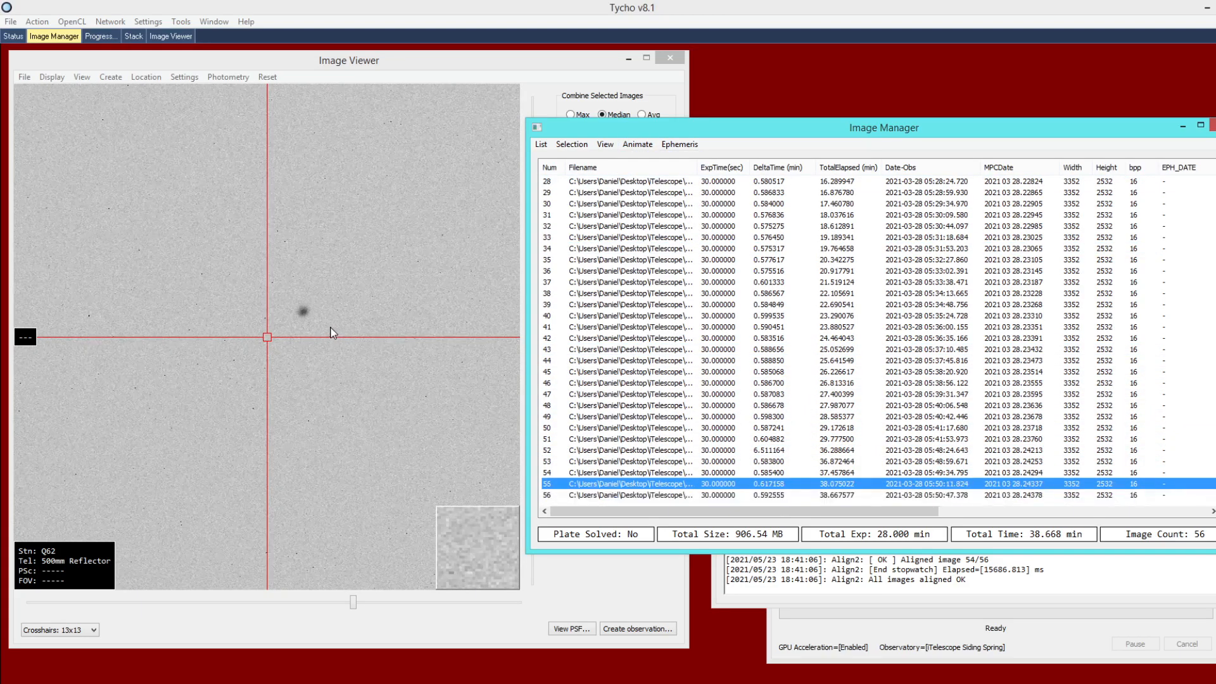
{"action": "key", "text": "Up"}
Examine the stars in image 51 at different zoom levels, centring the crosshair on a faint star and comparing neighbouring frames
{"action": "left_click", "coordinate": [333, 332]}
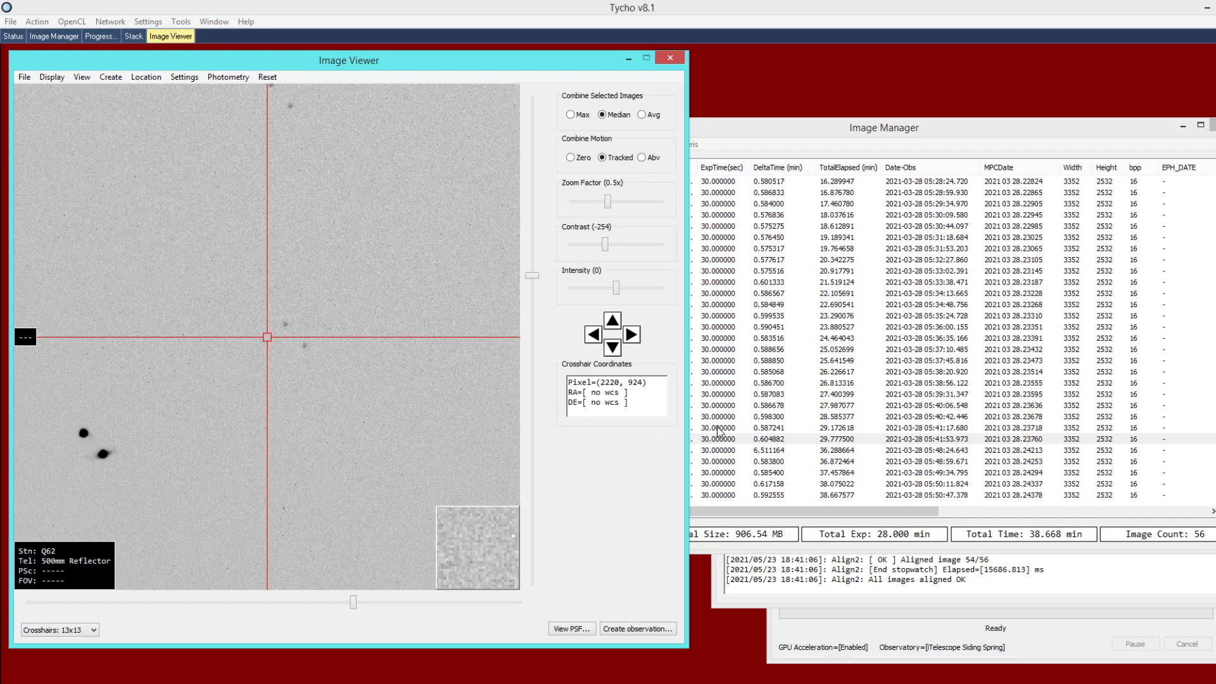
{"action": "left_click", "coordinate": [718, 433]}
{"action": "left_click", "coordinate": [712, 435]}
{"action": "left_click", "coordinate": [314, 336]}
{"action": "scroll", "coordinate": [314, 334], "scroll_direction": "up", "scroll_amount": 1}
{"action": "left_click", "coordinate": [305, 313]}
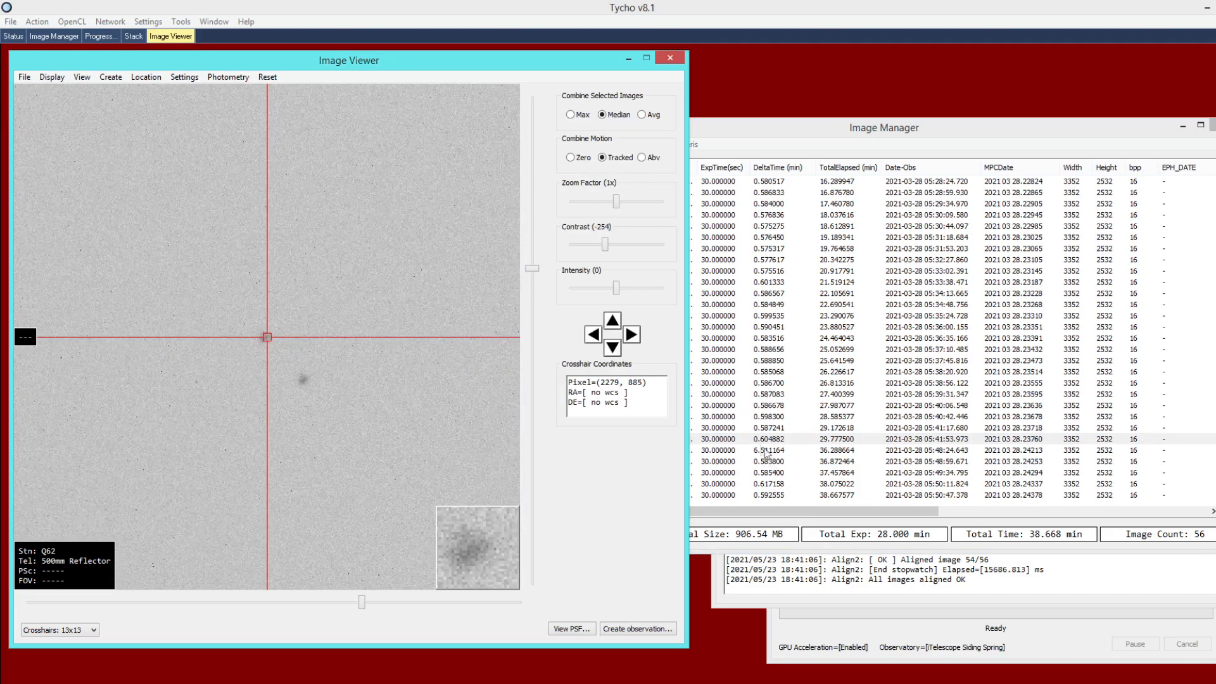
{"action": "left_click", "coordinate": [725, 440]}
{"action": "left_click", "coordinate": [721, 450]}
{"action": "left_click", "coordinate": [380, 391]}
{"action": "scroll", "coordinate": [371, 393], "scroll_direction": "down", "scroll_amount": 1}
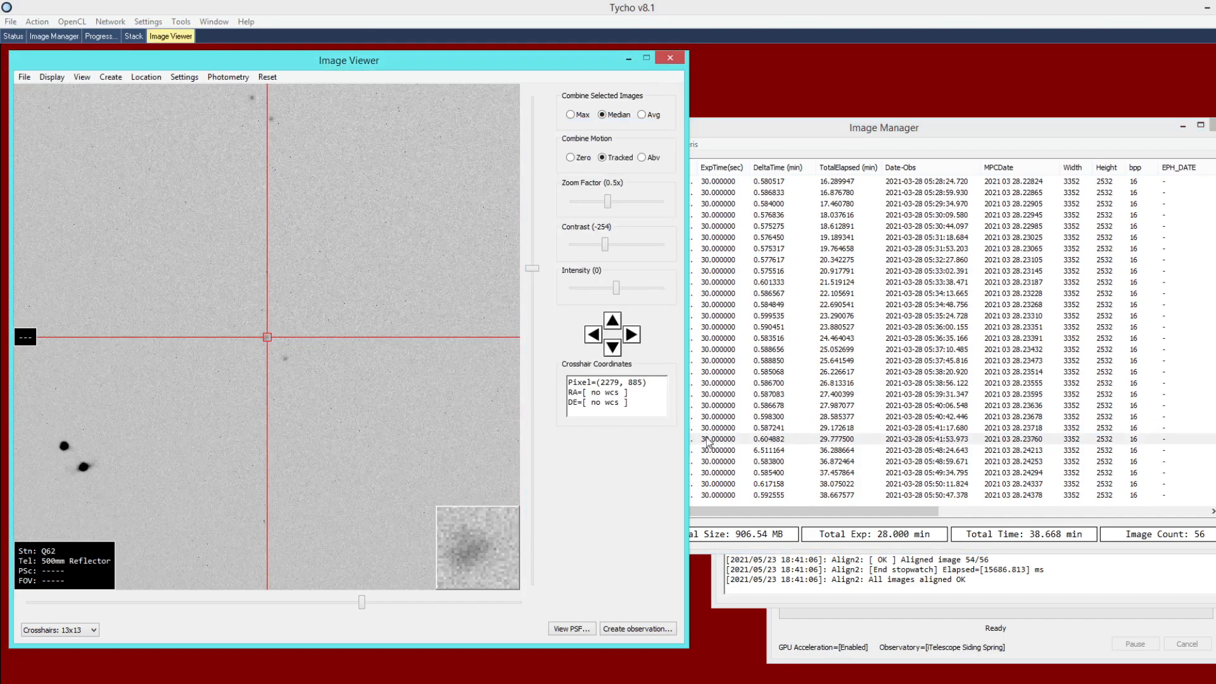
{"action": "left_click", "coordinate": [708, 440]}
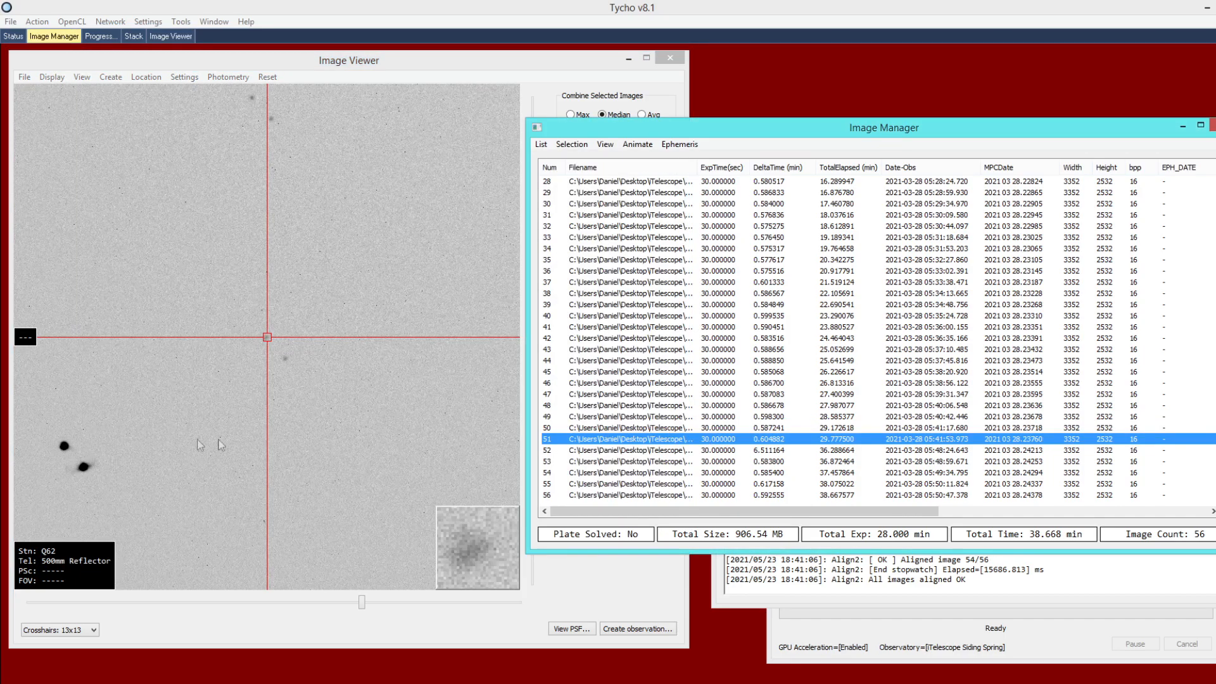
Step through the frames from image 52 onwards and back to image 1, checking star positions across the wider field
{"action": "left_click", "coordinate": [604, 451]}
{"action": "key", "text": "Down"}
{"action": "key", "text": "Down"}
{"action": "key", "text": "Down"}
{"action": "key", "text": "Down"}
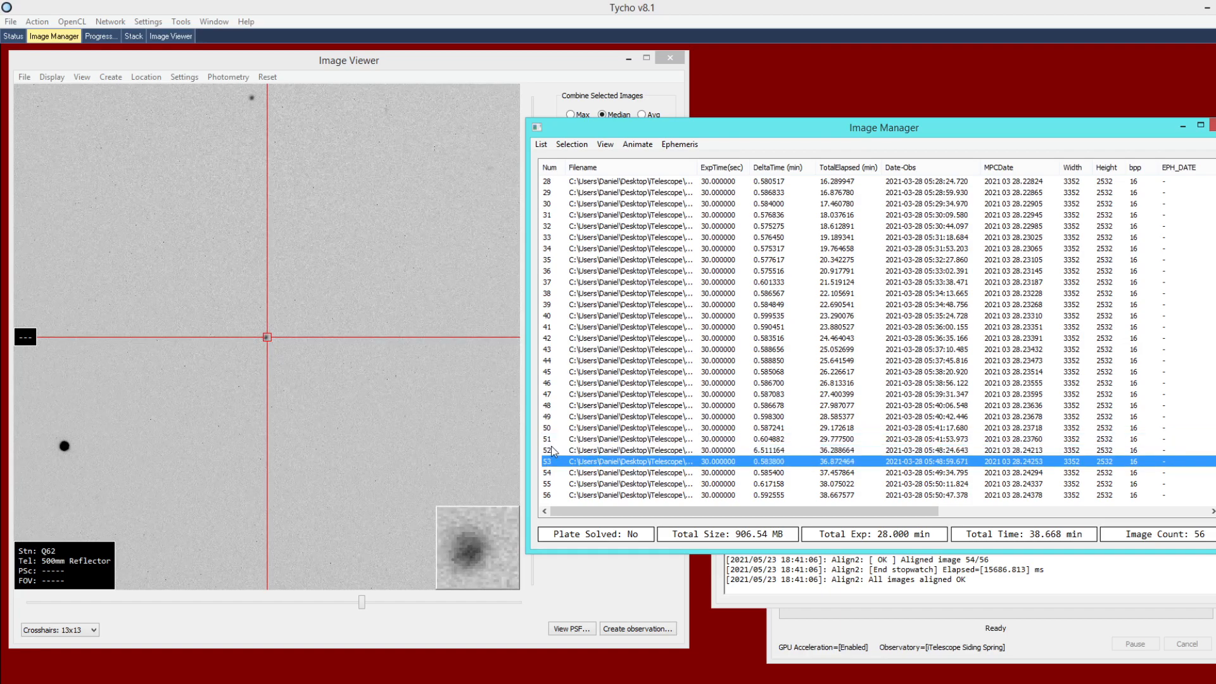
{"action": "key", "text": "Up"}
{"action": "key", "text": "Up"}
{"action": "key", "text": "Up"}
{"action": "key", "text": "Up"}
{"action": "key", "text": "Up"}
{"action": "key", "text": "Up"}
{"action": "key", "text": "Up"}
{"action": "key", "text": "Up"}
{"action": "key", "text": "Up"}
{"action": "key", "text": "Up"}
{"action": "key", "text": "Up"}
{"action": "key", "text": "Up"}
{"action": "key", "text": "Up"}
{"action": "key", "text": "Up"}
{"action": "key", "text": "Up"}
{"action": "key", "text": "Up"}
{"action": "key", "text": "Up"}
{"action": "key", "text": "Up"}
{"action": "key", "text": "Up"}
{"action": "key", "text": "Up"}
{"action": "key", "text": "Up"}
{"action": "key", "text": "Up"}
{"action": "key", "text": "Up"}
{"action": "key", "text": "Up"}
{"action": "key", "text": "Up"}
{"action": "key", "text": "Up"}
{"action": "key", "text": "Up"}
{"action": "key", "text": "Up"}
{"action": "key", "text": "Up"}
{"action": "key", "text": "Up"}
{"action": "key", "text": "Up"}
{"action": "key", "text": "Up"}
{"action": "key", "text": "Up"}
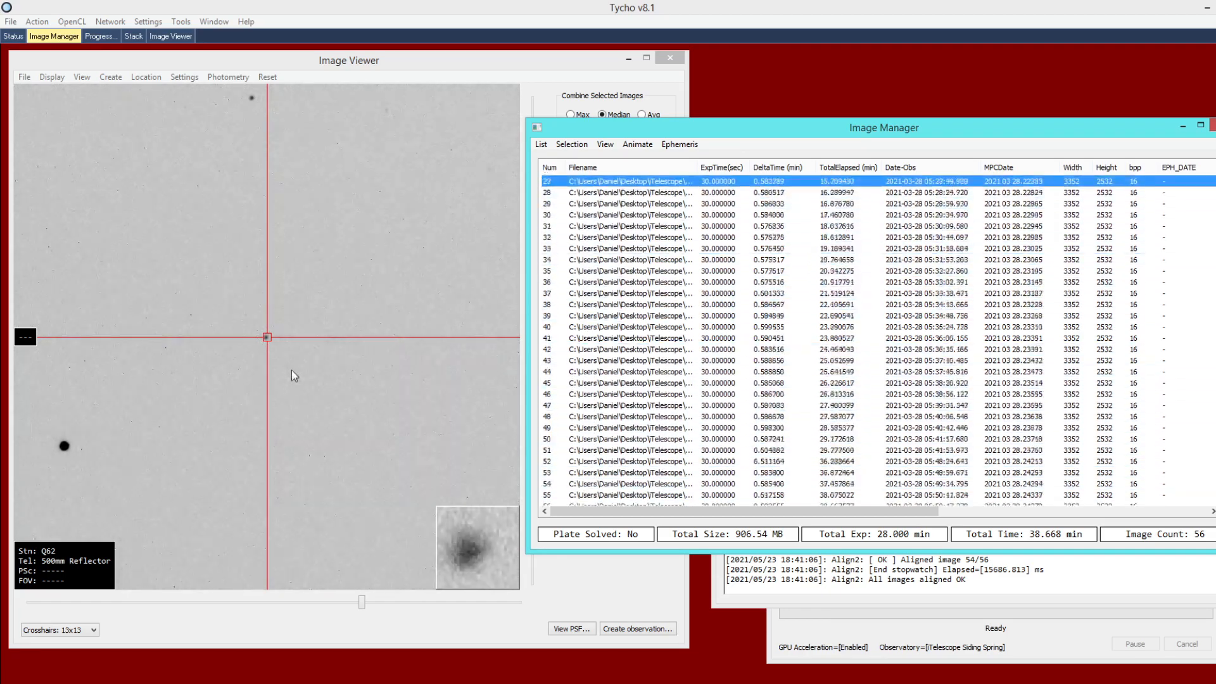
{"action": "left_click", "coordinate": [271, 359]}
{"action": "scroll", "coordinate": [271, 356], "scroll_direction": "down", "scroll_amount": 1}
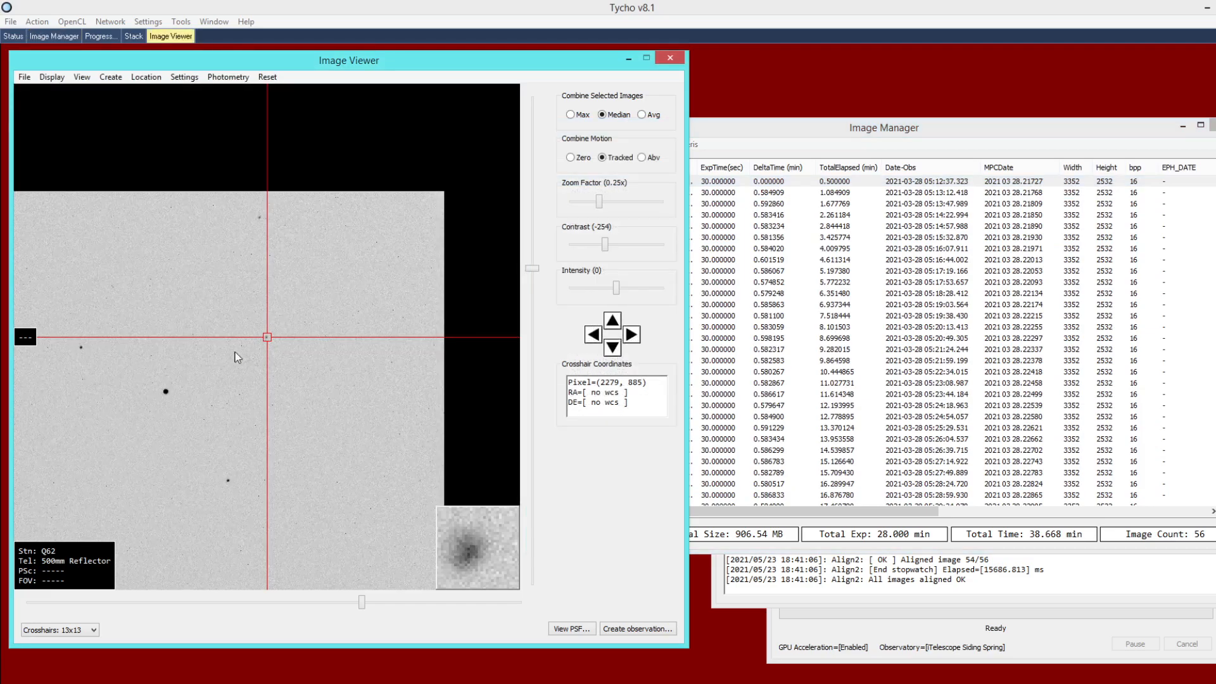
{"action": "left_click_drag", "start_coordinate": [242, 352], "coordinate": [341, 338]}
Reset the image session and clear all images from the list
{"action": "left_click", "coordinate": [740, 150]}
{"action": "left_click", "coordinate": [543, 145]}
{"action": "left_click", "coordinate": [561, 226]}
{"action": "left_click", "coordinate": [541, 146]}
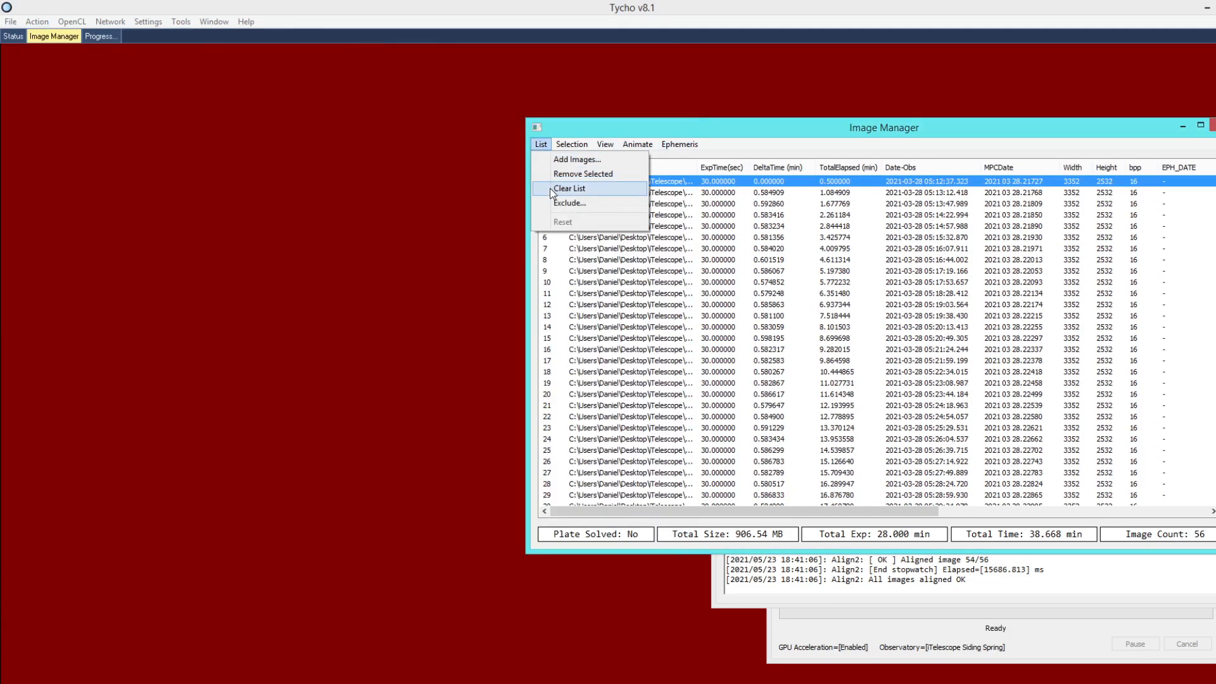
{"action": "left_click", "coordinate": [566, 187]}
Load all FITS images from the align_problem2\1 folder and open them in the Image Viewer
{"action": "left_click", "coordinate": [541, 146]}
{"action": "left_click", "coordinate": [560, 158]}
{"action": "left_click", "coordinate": [968, 229]}
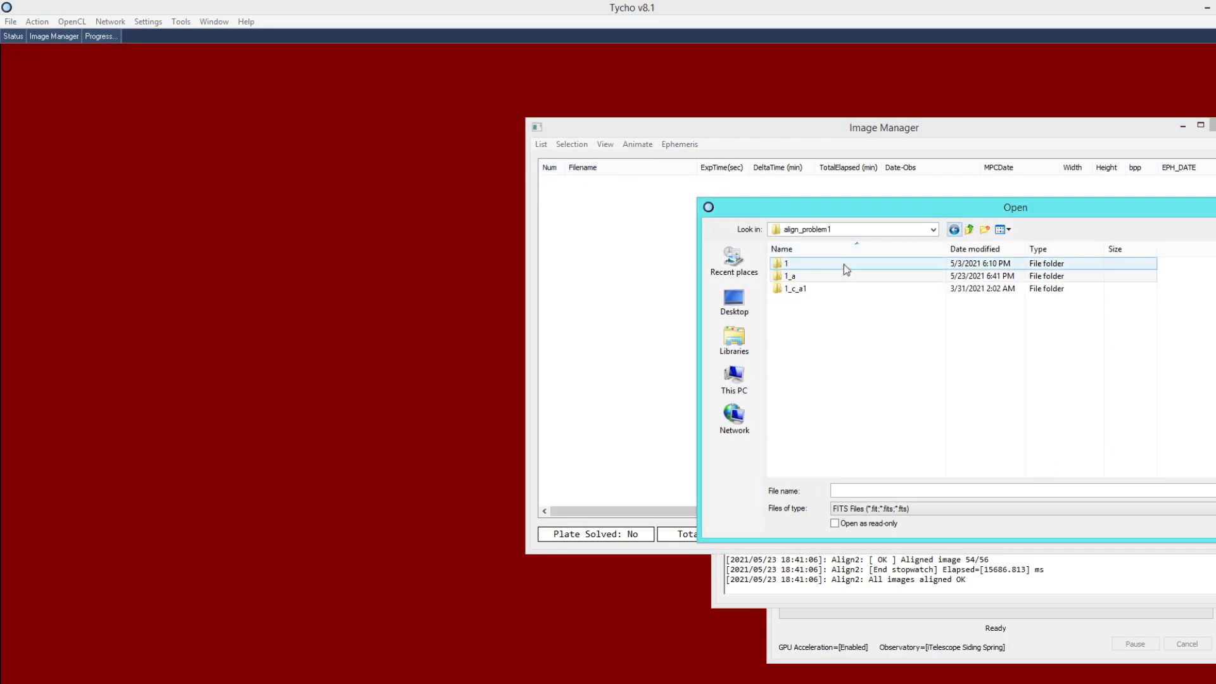
{"action": "left_click", "coordinate": [968, 230]}
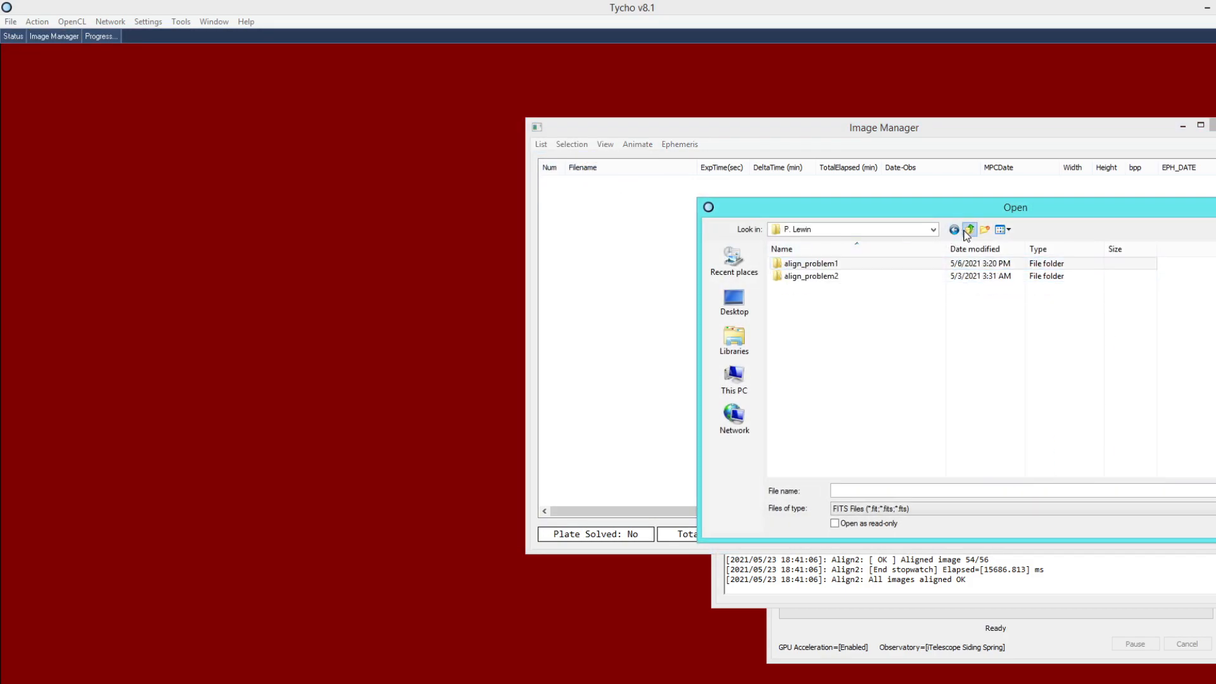
{"action": "double_click", "coordinate": [848, 278]}
{"action": "double_click", "coordinate": [829, 267]}
{"action": "key", "text": "ctrl+a"}
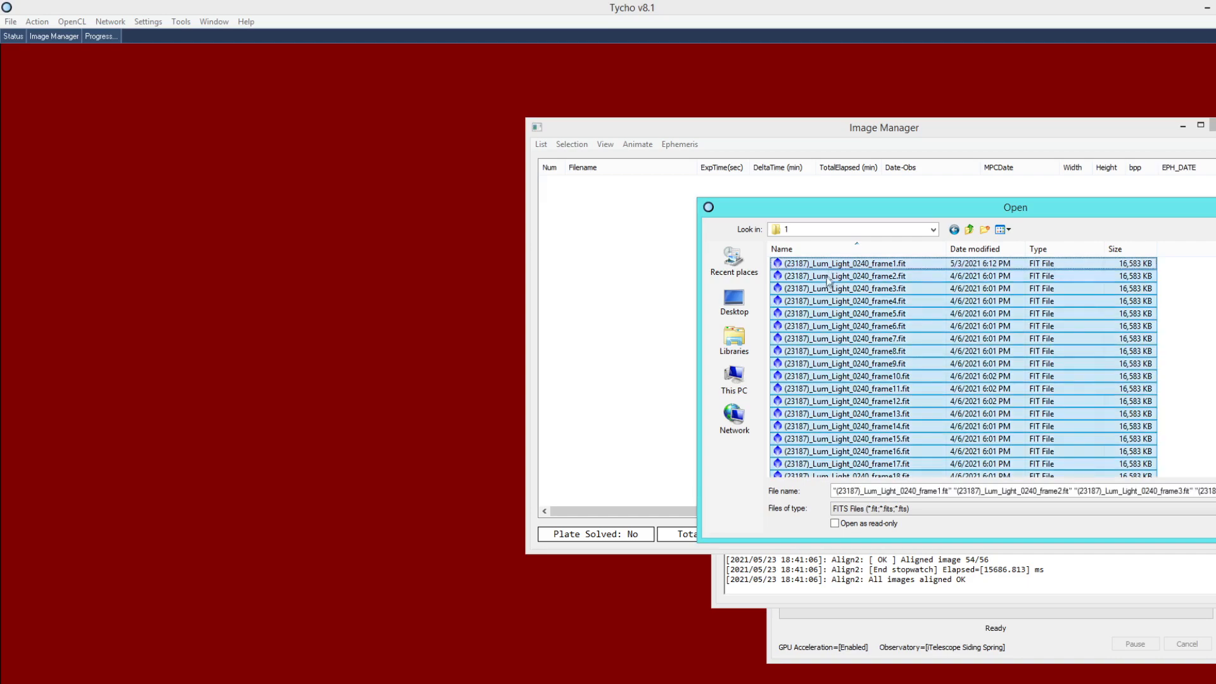
{"action": "key", "text": "Return"}
{"action": "left_click", "coordinate": [37, 22]}
{"action": "left_click", "coordinate": [58, 48]}
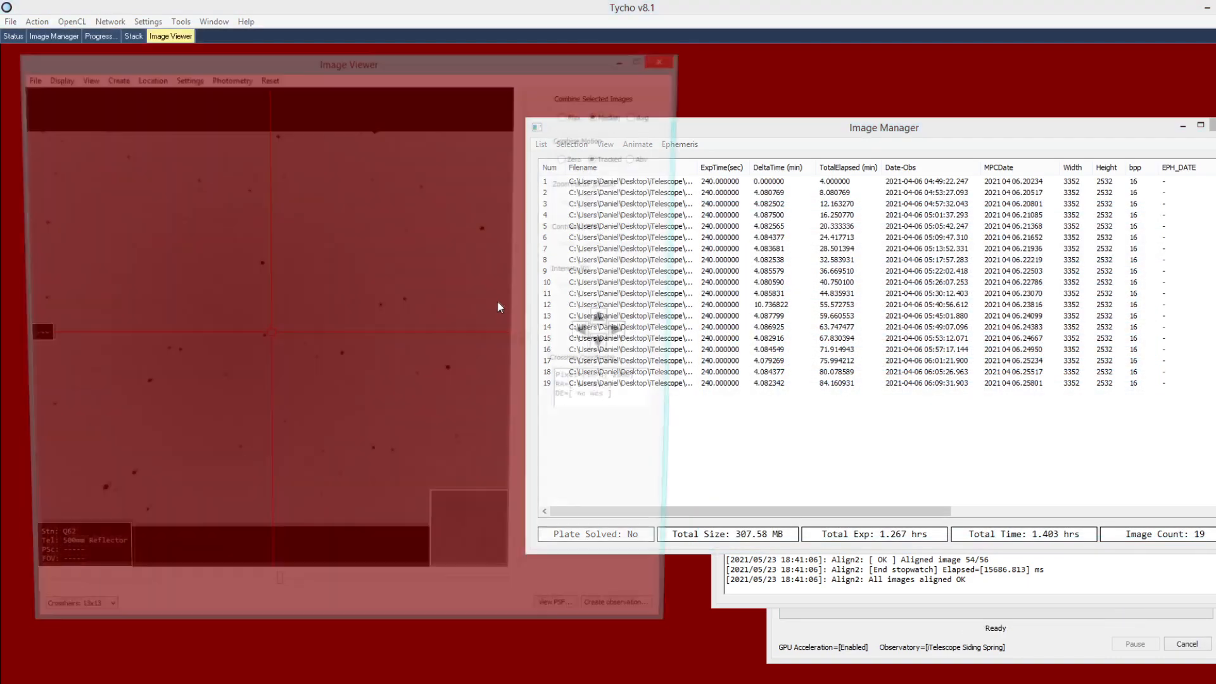
Inspect the stars in the align_problem2 images at several zoom and contrast levels, centring the crosshair on a faint star
{"action": "scroll", "coordinate": [397, 302], "scroll_direction": "up", "scroll_amount": 2}
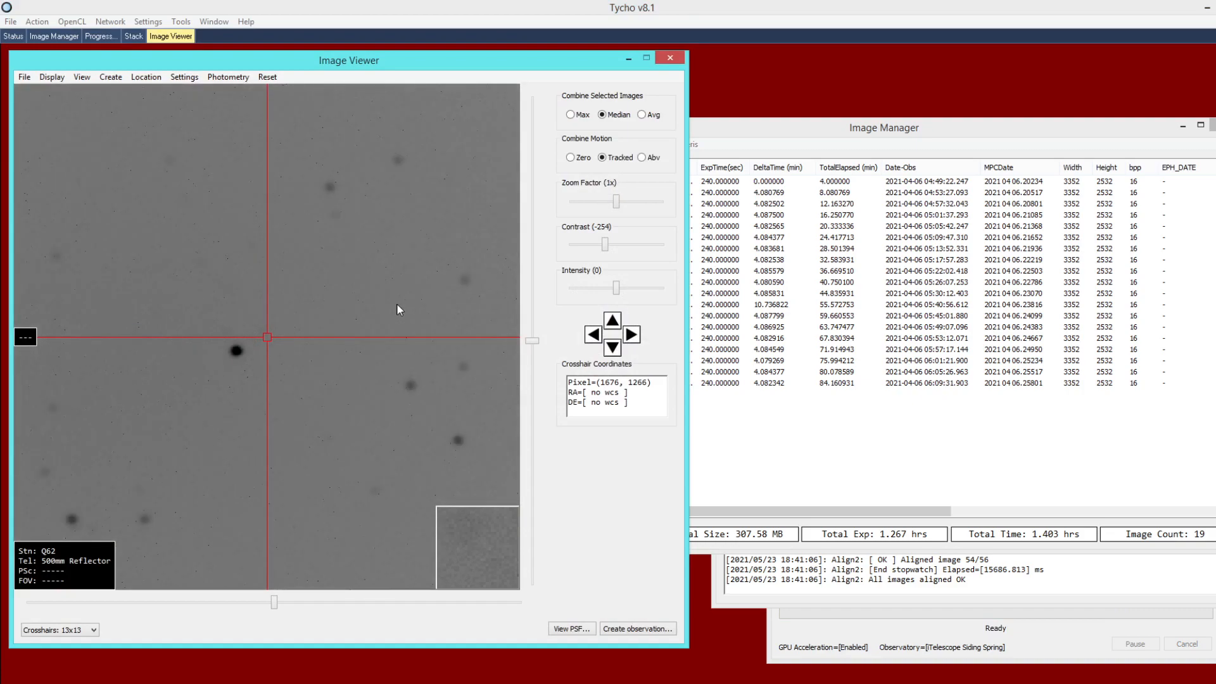
{"action": "right_click", "coordinate": [604, 247]}
{"action": "left_click_drag", "start_coordinate": [487, 286], "coordinate": [231, 260]}
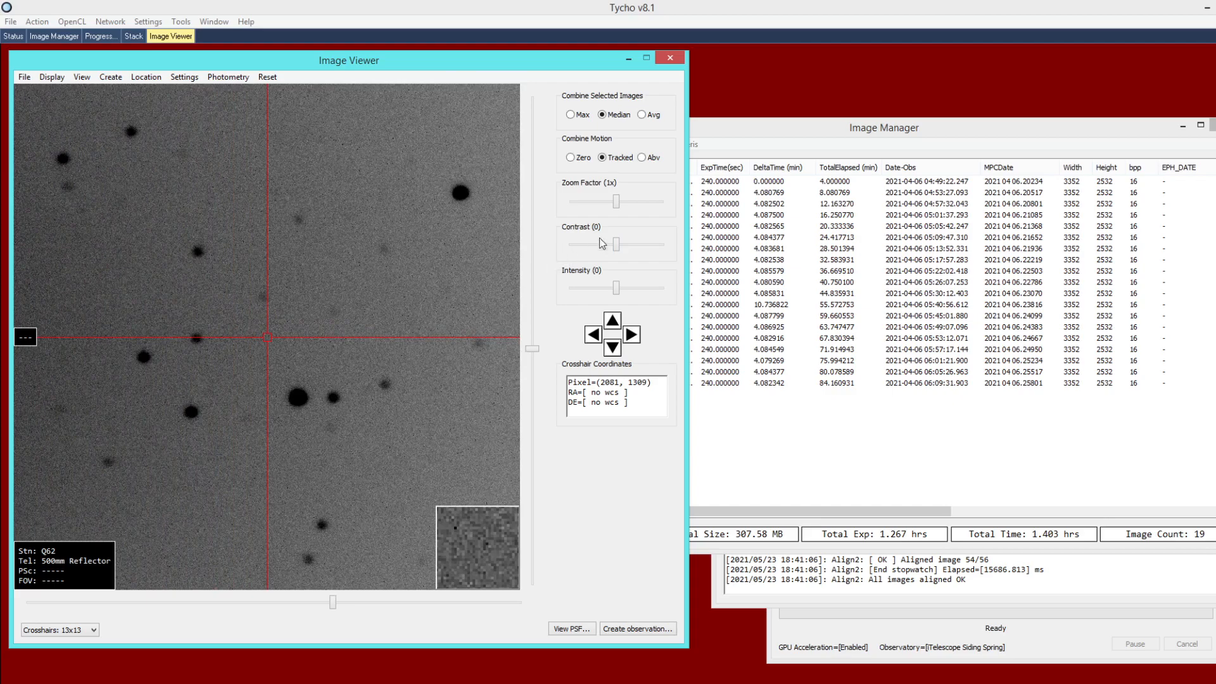
{"action": "left_click_drag", "start_coordinate": [617, 245], "coordinate": [605, 248]}
{"action": "left_click_drag", "start_coordinate": [413, 340], "coordinate": [473, 285]}
{"action": "scroll", "coordinate": [416, 294], "scroll_direction": "down", "scroll_amount": 1}
{"action": "left_click_drag", "start_coordinate": [344, 268], "coordinate": [419, 300]}
{"action": "scroll", "coordinate": [419, 301], "scroll_direction": "down", "scroll_amount": 1}
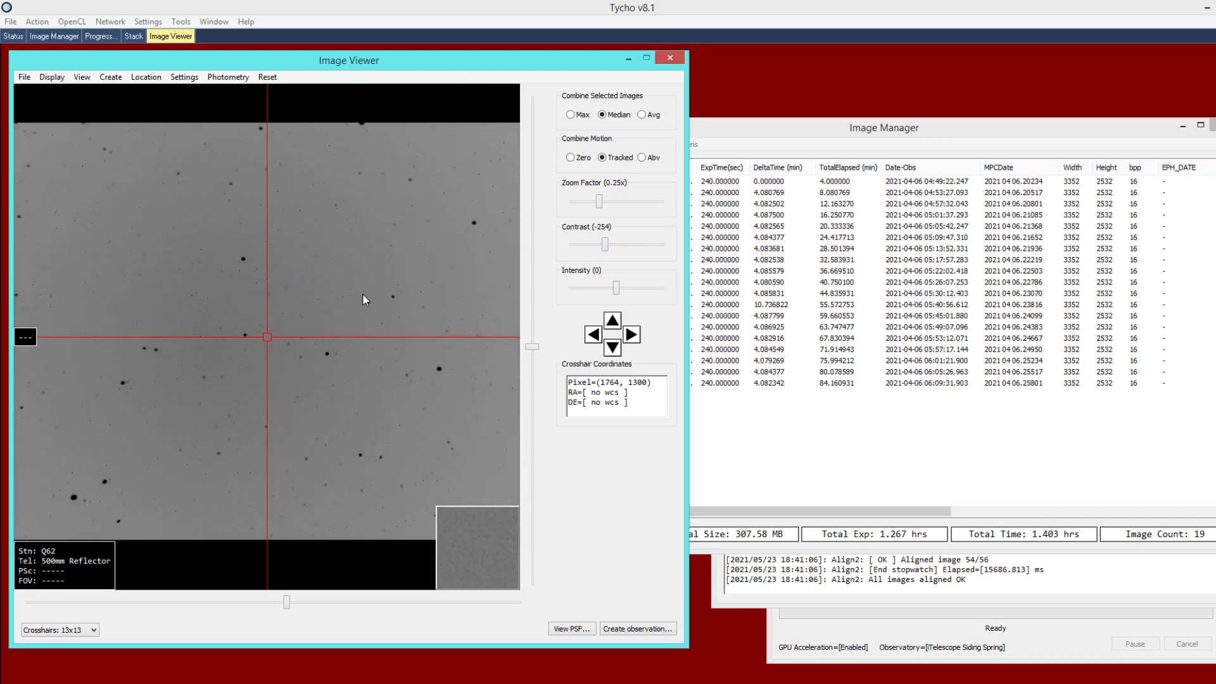
{"action": "mouse_move", "coordinate": [342, 299]}
{"action": "left_mouse_down"}
{"action": "mouse_move", "coordinate": [397, 287]}
{"action": "mouse_move", "coordinate": [323, 298]}
{"action": "left_mouse_up"}
{"action": "scroll", "coordinate": [327, 304], "scroll_direction": "up", "scroll_amount": 2}
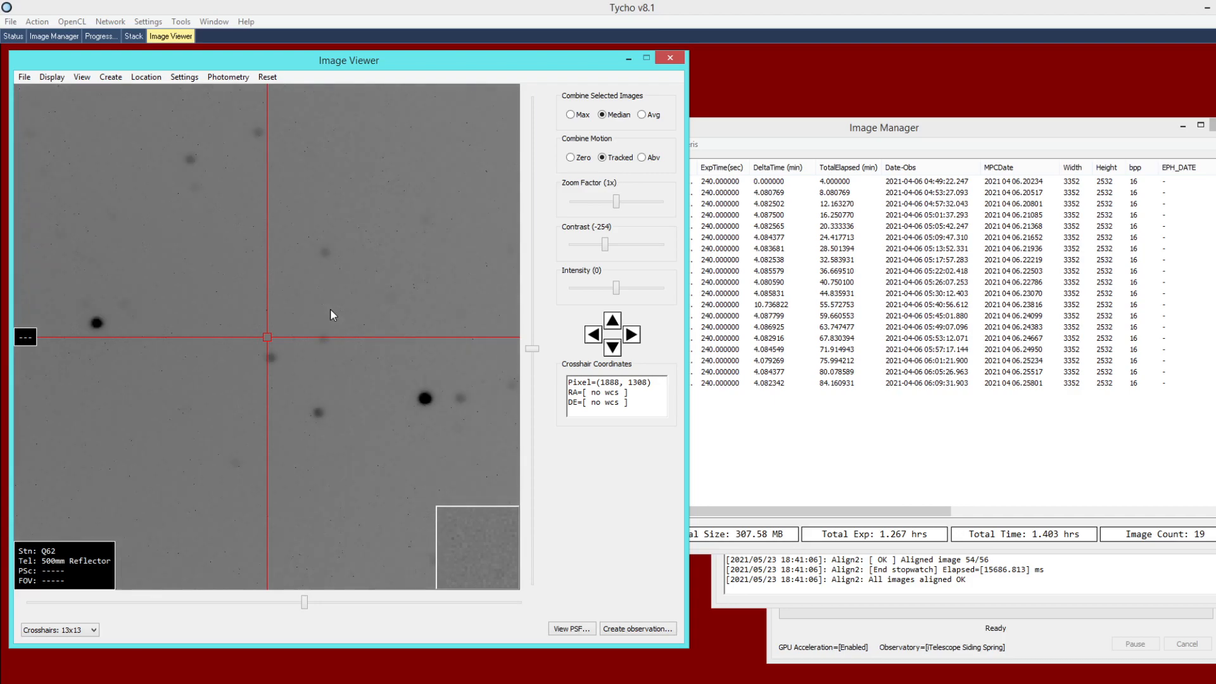
{"action": "double_click", "coordinate": [324, 338]}
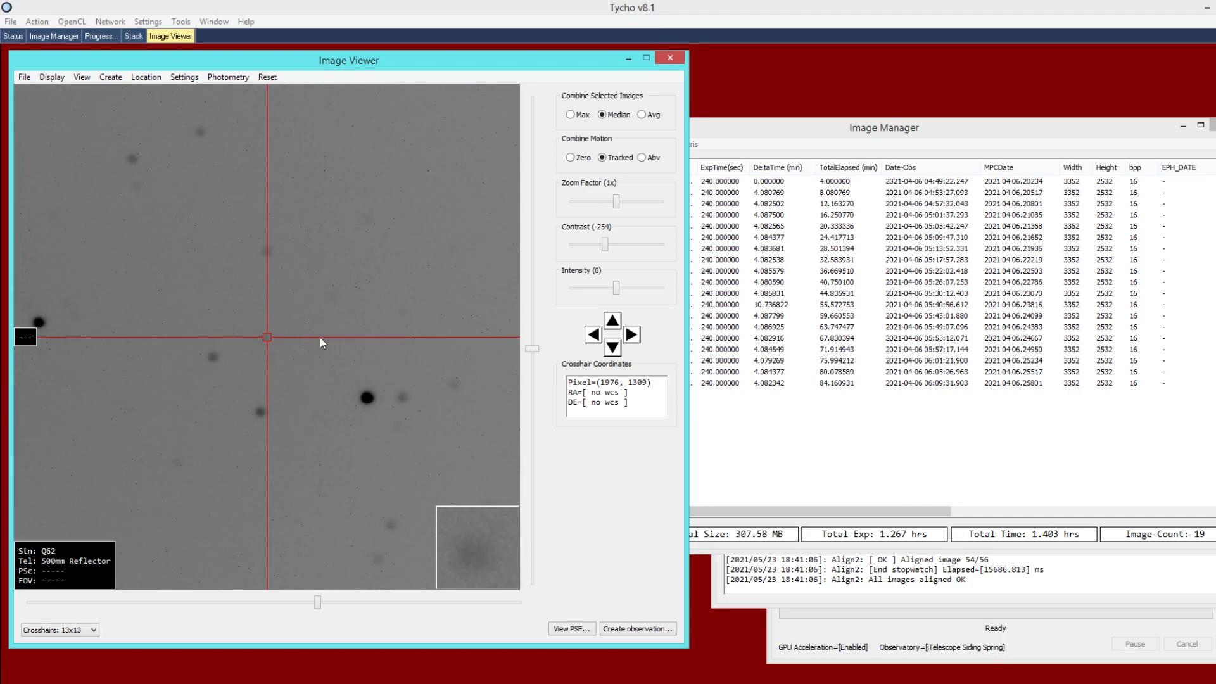
Examine the faint stars around the crosshair in the unaligned align_problem2 images
{"action": "left_click_drag", "start_coordinate": [338, 304], "coordinate": [362, 345]}
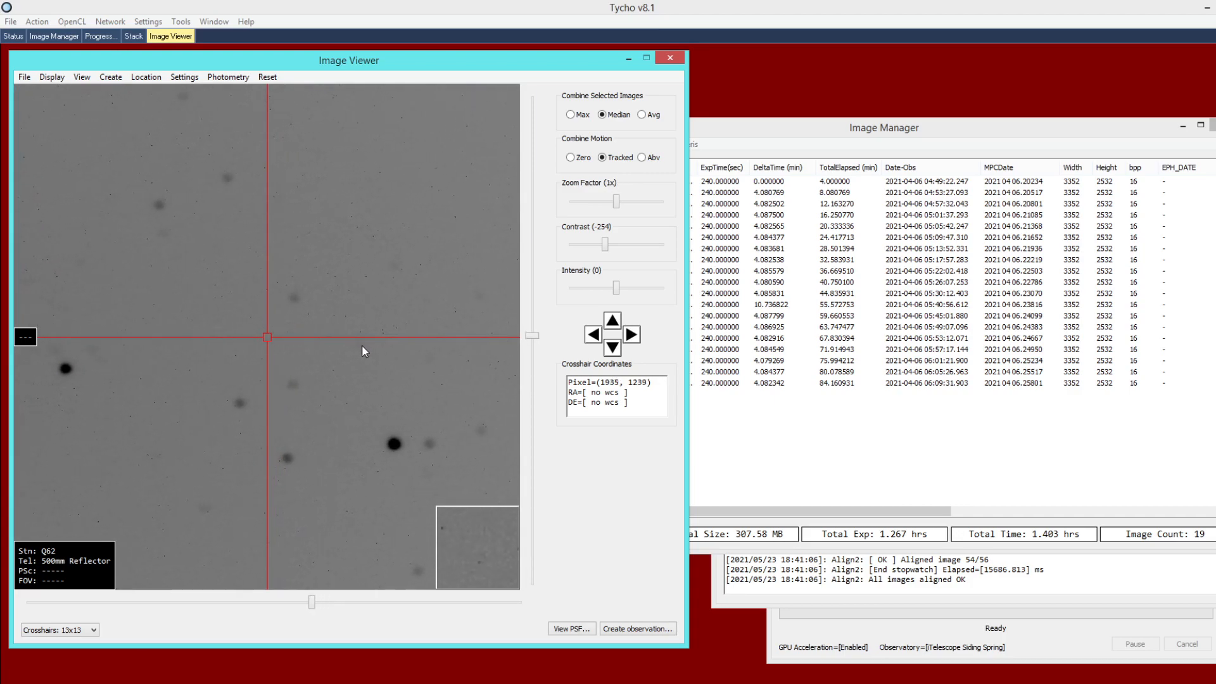
{"action": "double_click", "coordinate": [294, 301]}
{"action": "left_click_drag", "start_coordinate": [296, 372], "coordinate": [355, 359]}
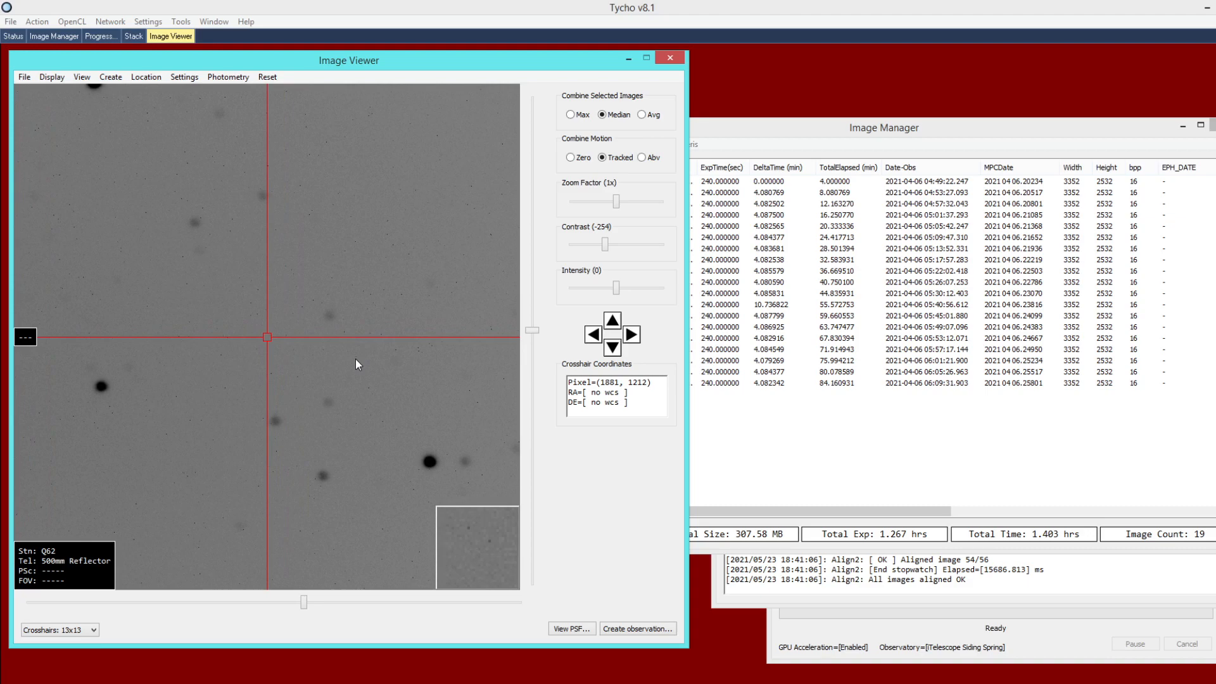
Align the align_problem2 images with the internal routine in Fastest mode and bring up the progress log
{"action": "left_click", "coordinate": [28, 23]}
{"action": "left_click", "coordinate": [51, 89]}
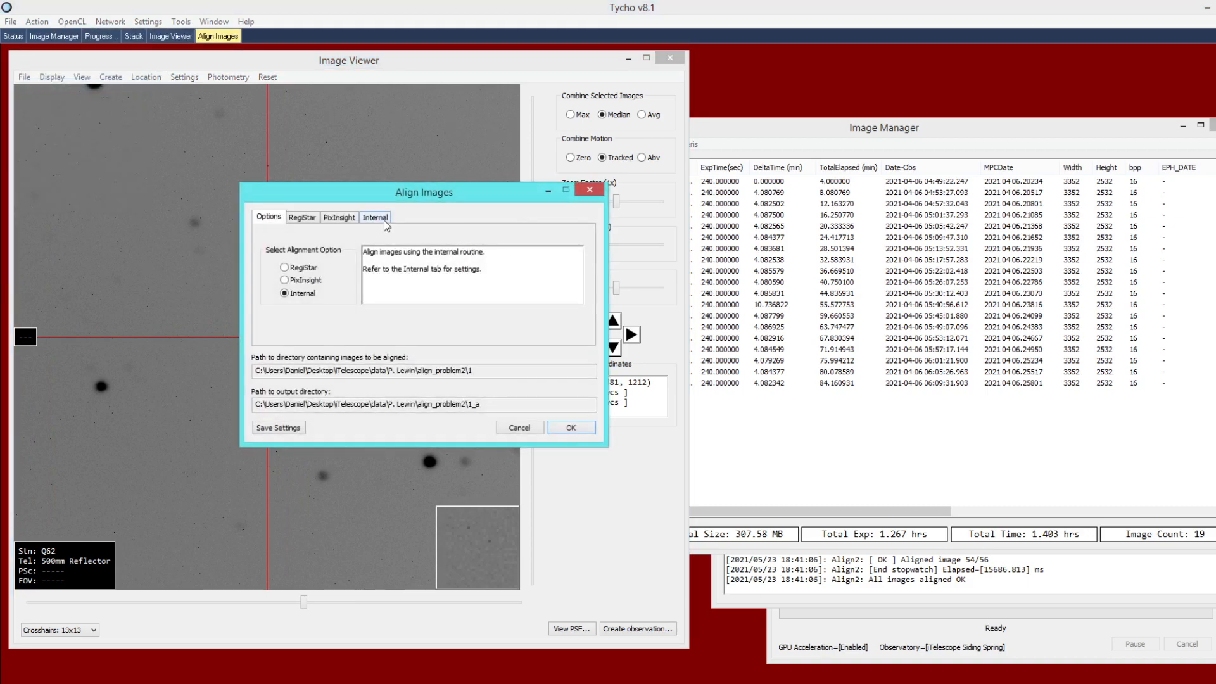
{"action": "left_click", "coordinate": [385, 221]}
{"action": "left_click", "coordinate": [343, 282]}
{"action": "left_click", "coordinate": [344, 293]}
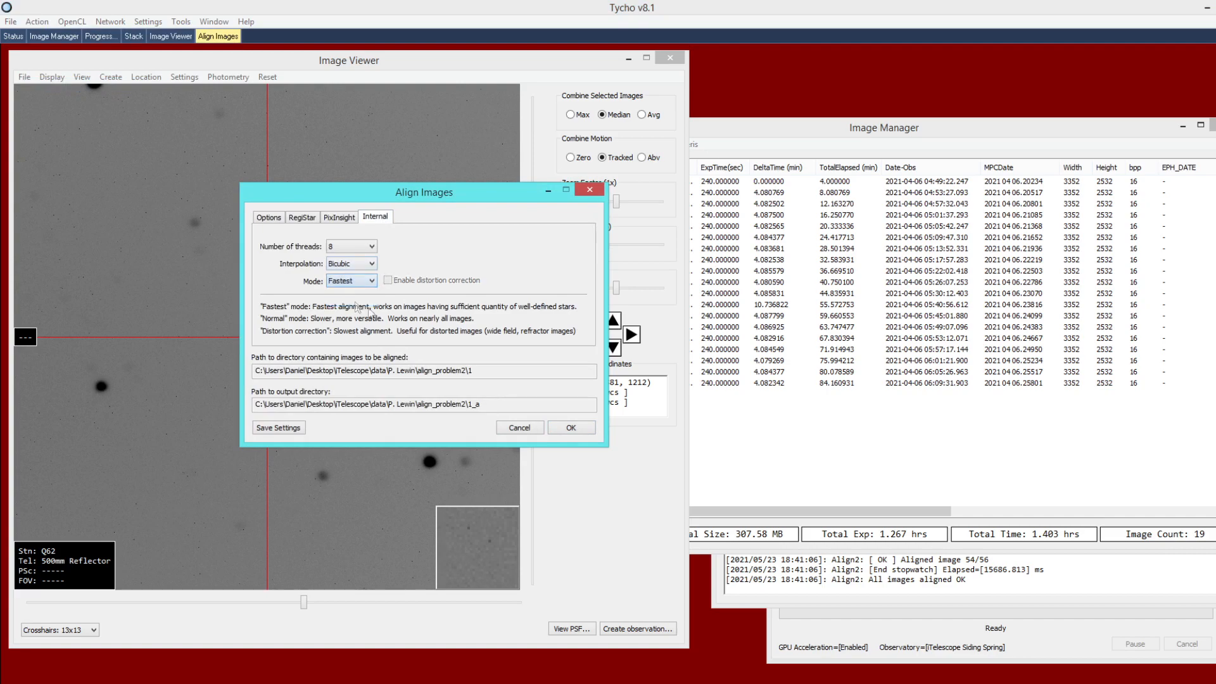
{"action": "left_click", "coordinate": [558, 434]}
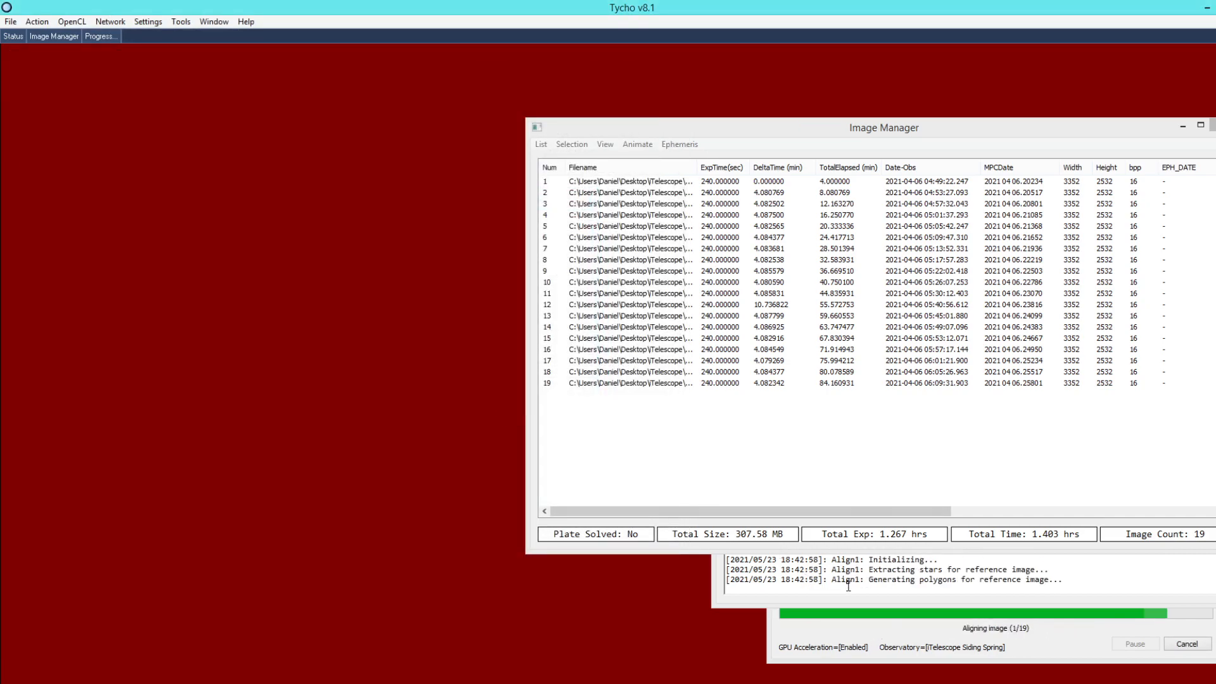
{"action": "left_click", "coordinate": [848, 585]}
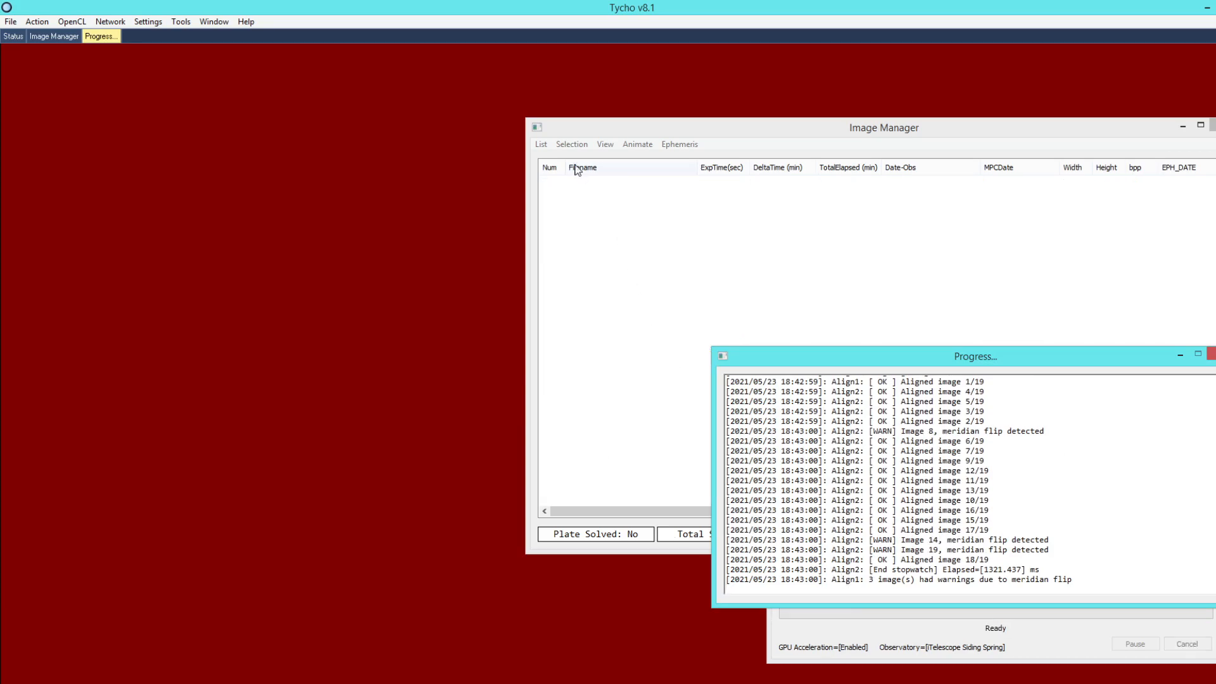
Load all the aligned FITS images from the align_problem2\1_a folder into the Image Manager
{"action": "left_click", "coordinate": [541, 144]}
{"action": "left_click", "coordinate": [556, 157]}
{"action": "left_click", "coordinate": [969, 229]}
{"action": "double_click", "coordinate": [881, 265]}
{"action": "key", "text": "ctrl+a"}
{"action": "key", "text": "Return"}
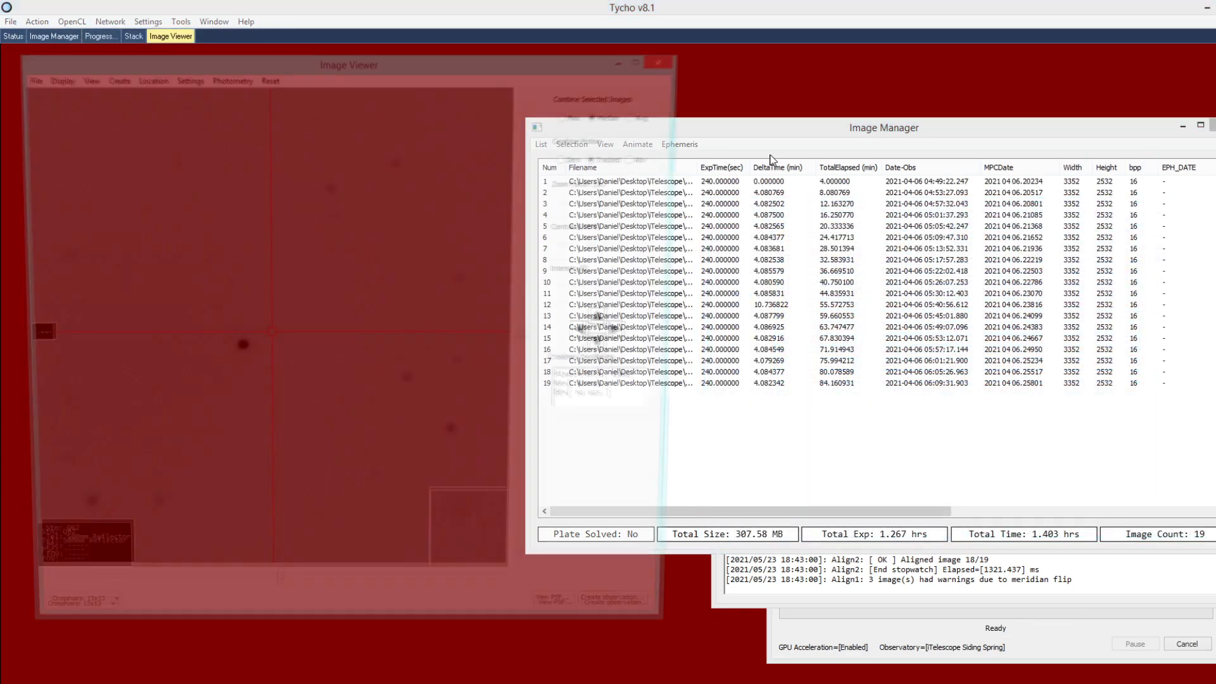
Animate the Fastest-mode frames, check the star positions across the full field at 0.125x zoom, and stop the animation
{"action": "left_click", "coordinate": [637, 143]}
{"action": "left_click", "coordinate": [640, 180]}
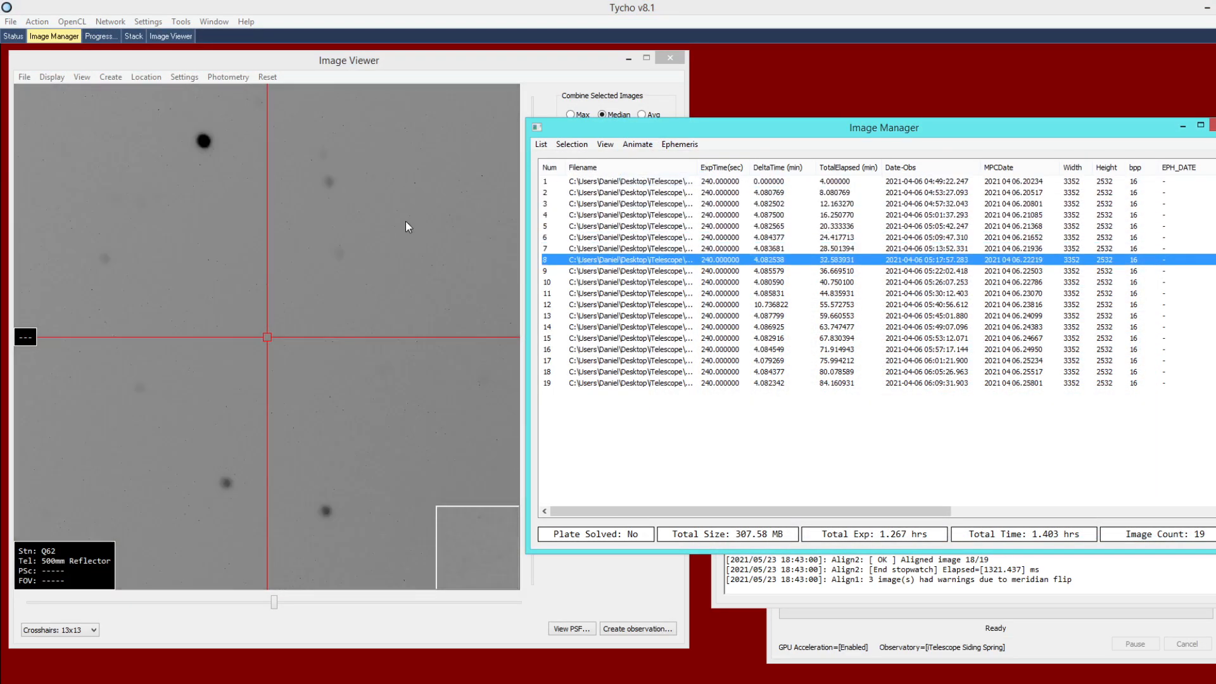
{"action": "left_click", "coordinate": [406, 222]}
{"action": "scroll", "coordinate": [408, 219], "scroll_direction": "down", "scroll_amount": 4}
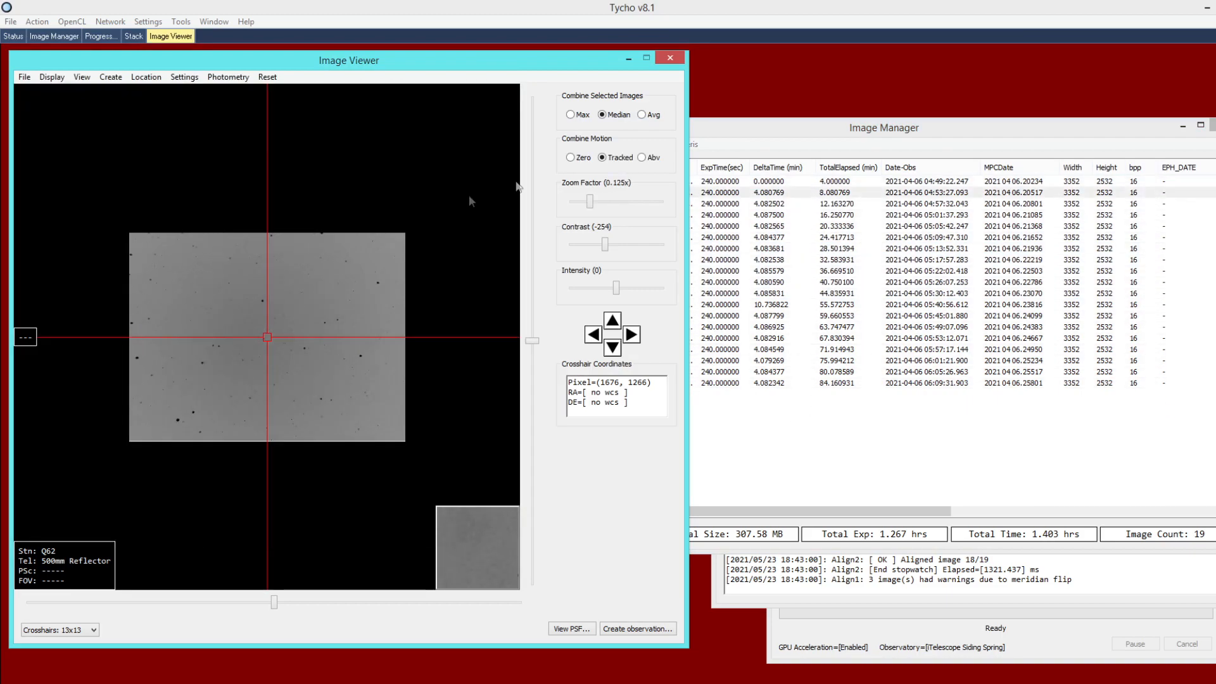
{"action": "left_click", "coordinate": [734, 146]}
{"action": "left_click", "coordinate": [637, 144]}
{"action": "left_click", "coordinate": [644, 161]}
Reset the image session and clear the Fastest-mode images from the list
{"action": "left_click", "coordinate": [540, 145]}
{"action": "left_click", "coordinate": [549, 222]}
{"action": "left_click", "coordinate": [541, 146]}
{"action": "left_click", "coordinate": [549, 189]}
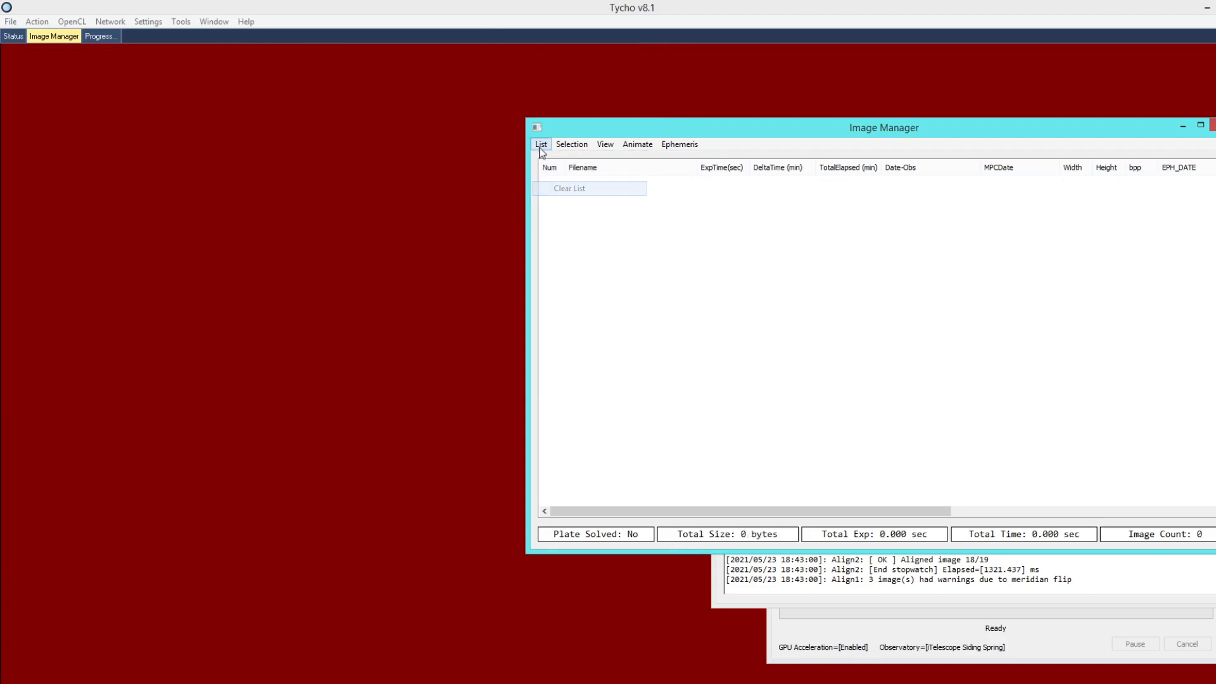
Reload all the original FITS images from the align_problem2\1 folder
{"action": "left_click", "coordinate": [540, 148]}
{"action": "left_click", "coordinate": [568, 162]}
{"action": "left_click", "coordinate": [968, 229]}
{"action": "double_click", "coordinate": [800, 263]}
{"action": "key", "text": "ctrl+a"}
{"action": "key", "text": "Return"}
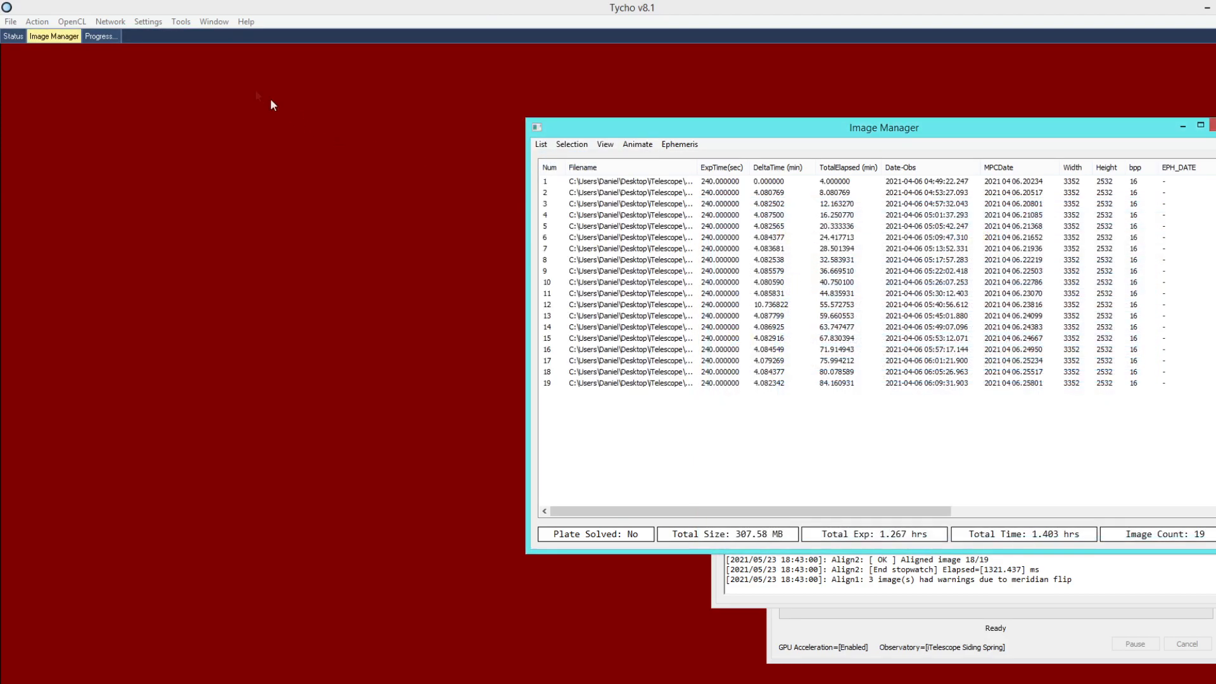
Align the reloaded images with the internal routine in Normal mode and bring up the progress log
{"action": "left_click", "coordinate": [44, 22]}
{"action": "left_click", "coordinate": [58, 67]}
{"action": "left_click", "coordinate": [374, 218]}
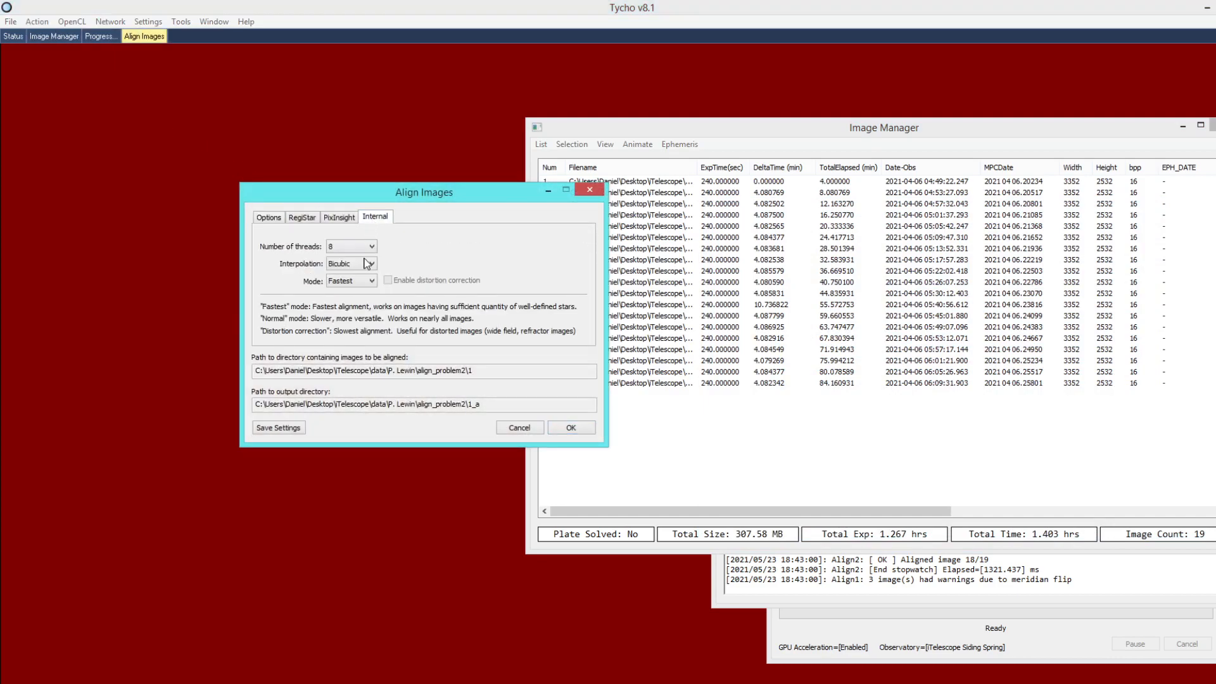
{"action": "left_click", "coordinate": [355, 301]}
{"action": "left_click", "coordinate": [567, 429]}
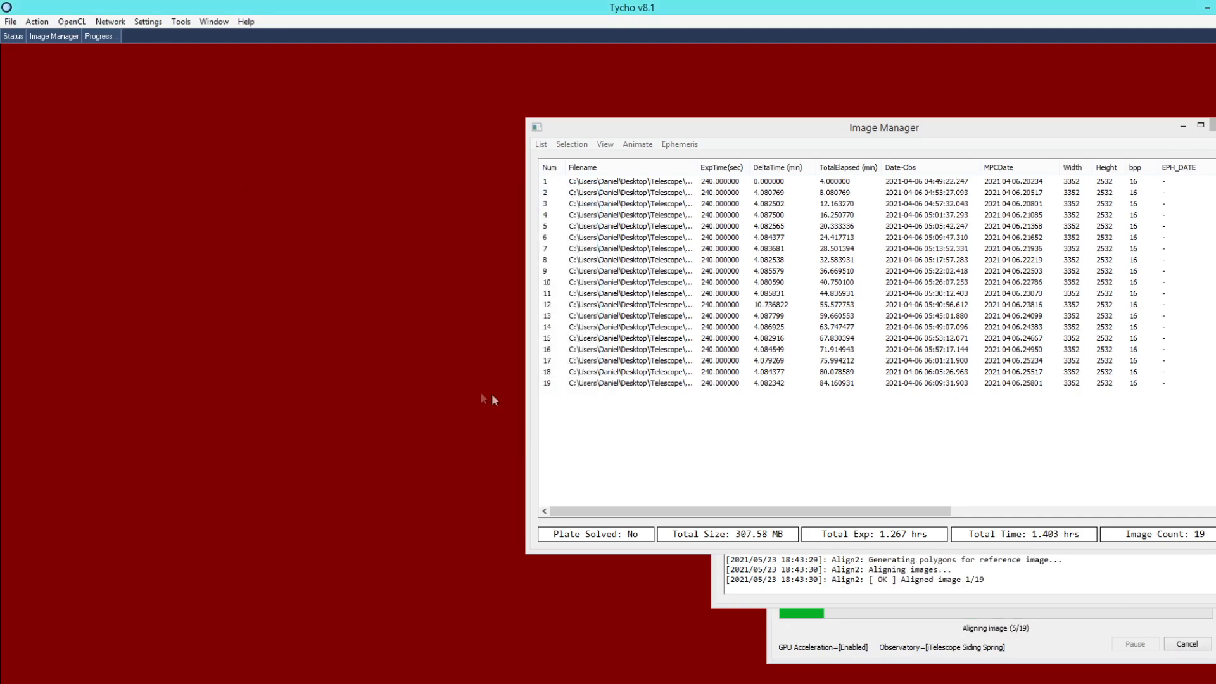
{"action": "left_click", "coordinate": [772, 573]}
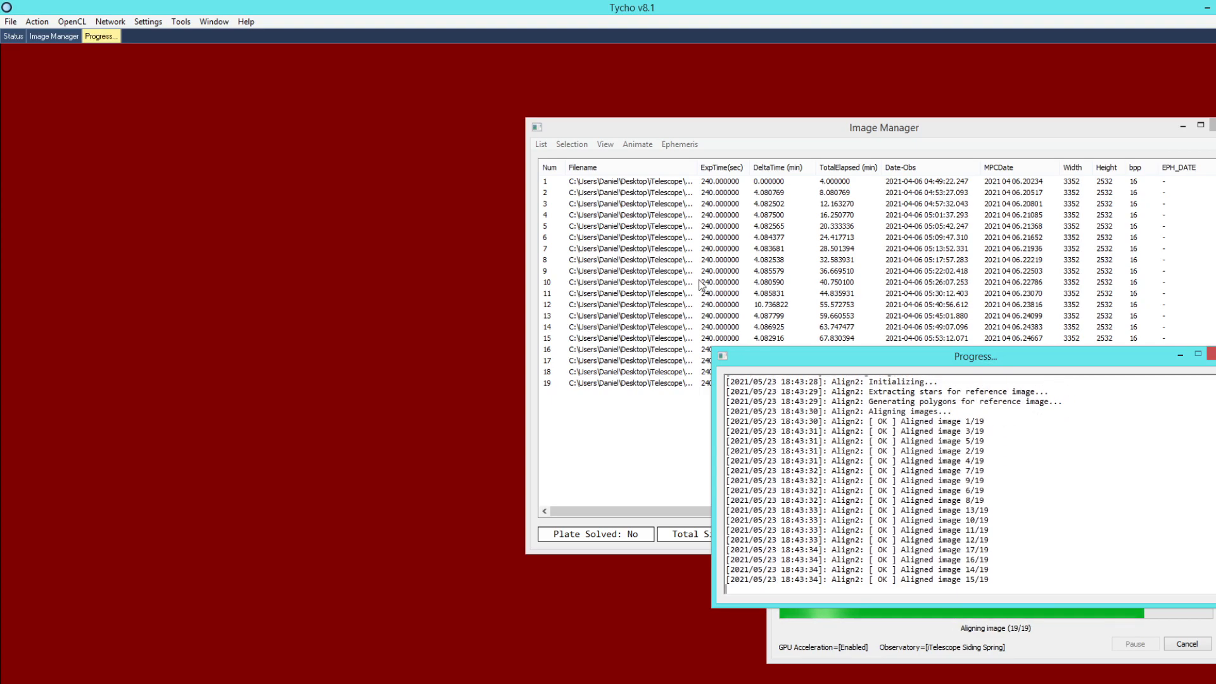
Load all the Normal-mode aligned images from the 1_a folder and open them in the Image Viewer
{"action": "left_click", "coordinate": [543, 146]}
{"action": "left_click", "coordinate": [546, 159]}
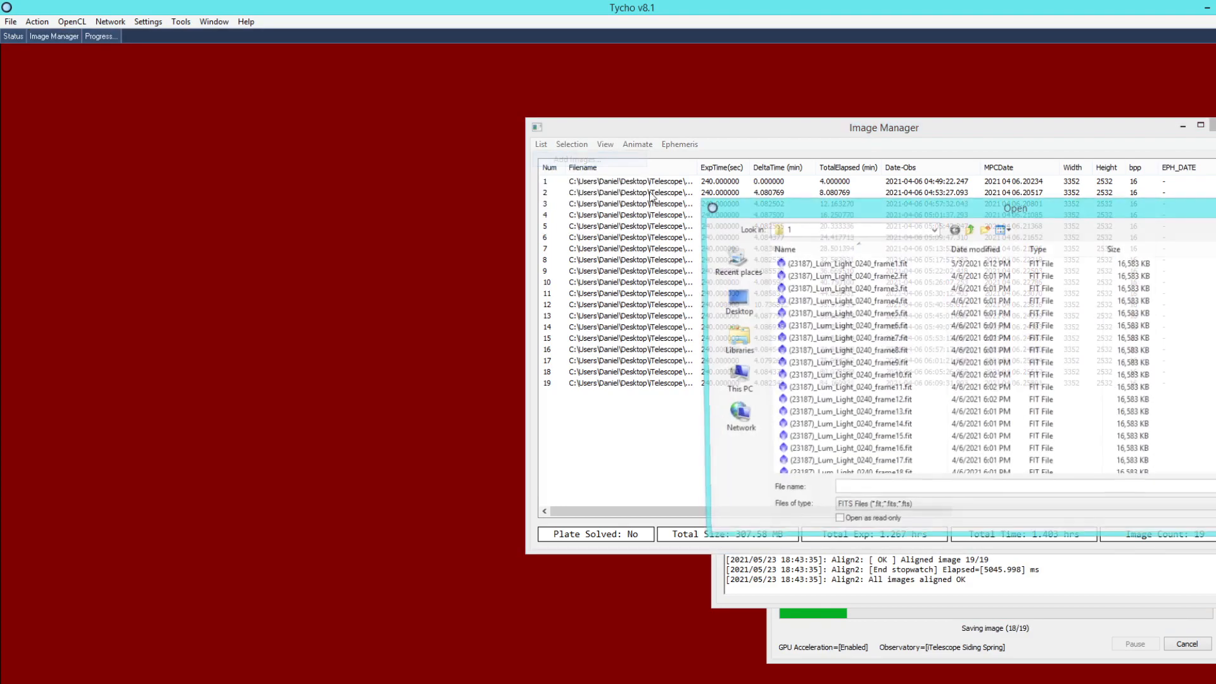
{"action": "left_click", "coordinate": [968, 229]}
{"action": "double_click", "coordinate": [825, 275]}
{"action": "key", "text": "ctrl+a"}
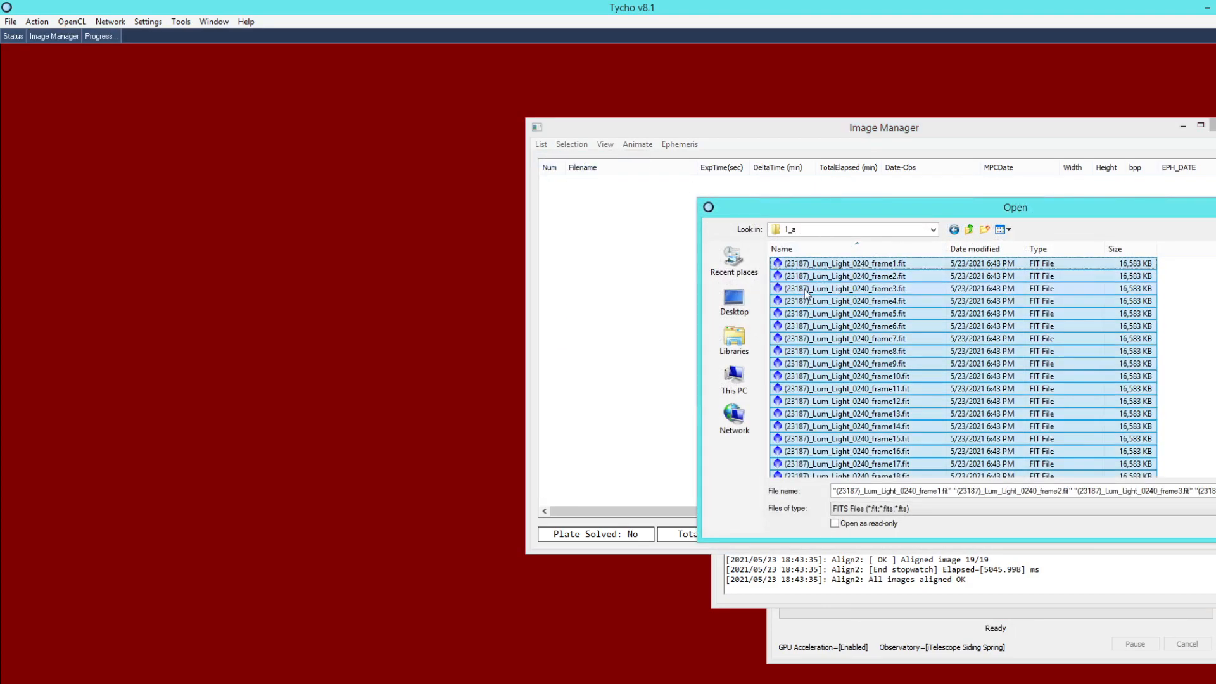
{"action": "key", "text": "Return"}
{"action": "left_click", "coordinate": [39, 24]}
{"action": "left_click", "coordinate": [67, 84]}
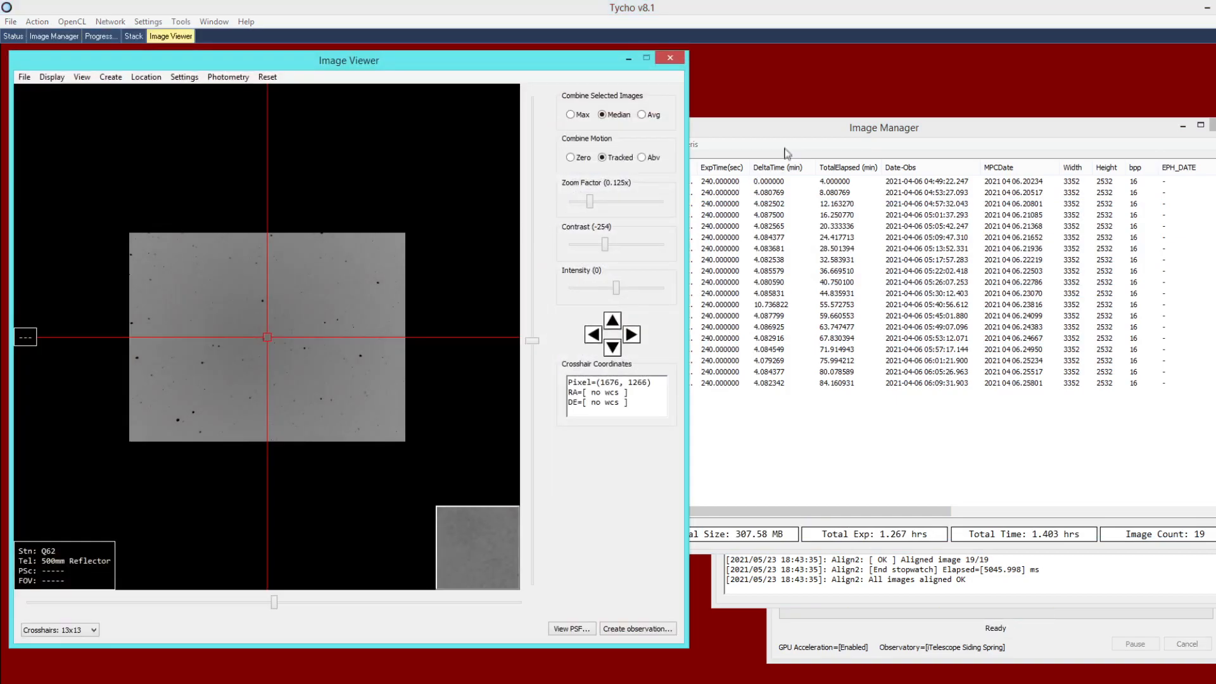
Animate the Normal-mode frames and check star alignment at zoom factors from 0.25x to 1x with the contrast set to 0
{"action": "left_click", "coordinate": [638, 144]}
{"action": "left_click", "coordinate": [645, 180]}
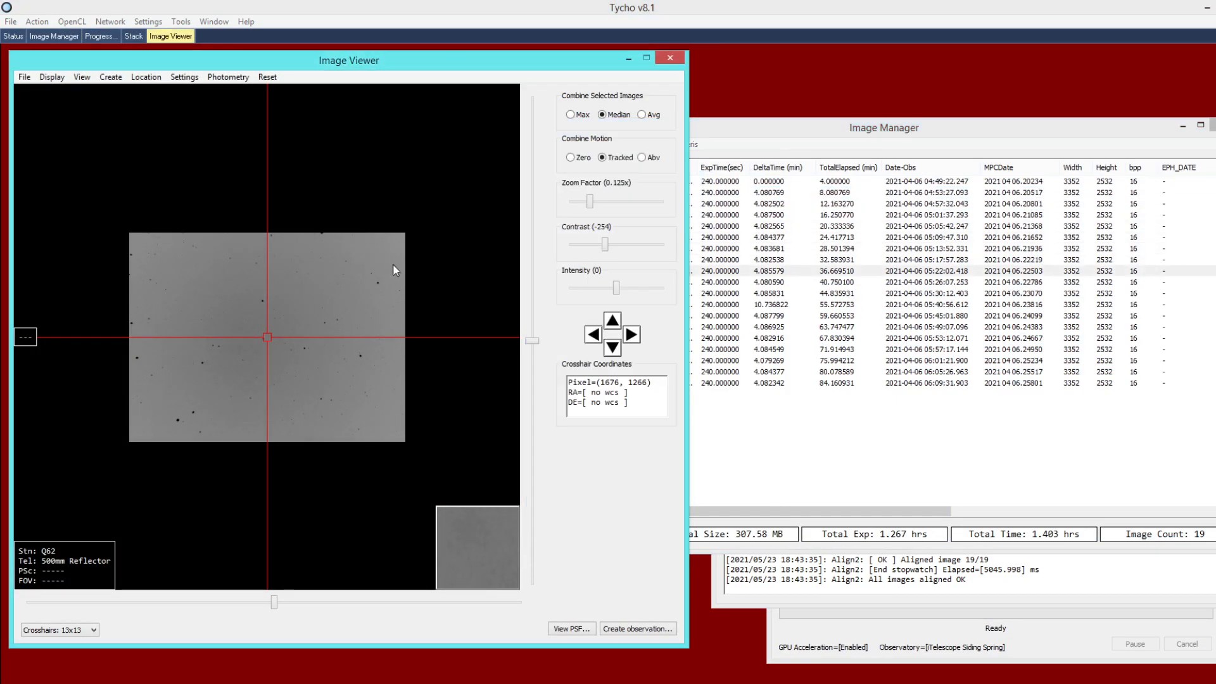
{"action": "scroll", "coordinate": [372, 284], "scroll_direction": "up", "scroll_amount": 1}
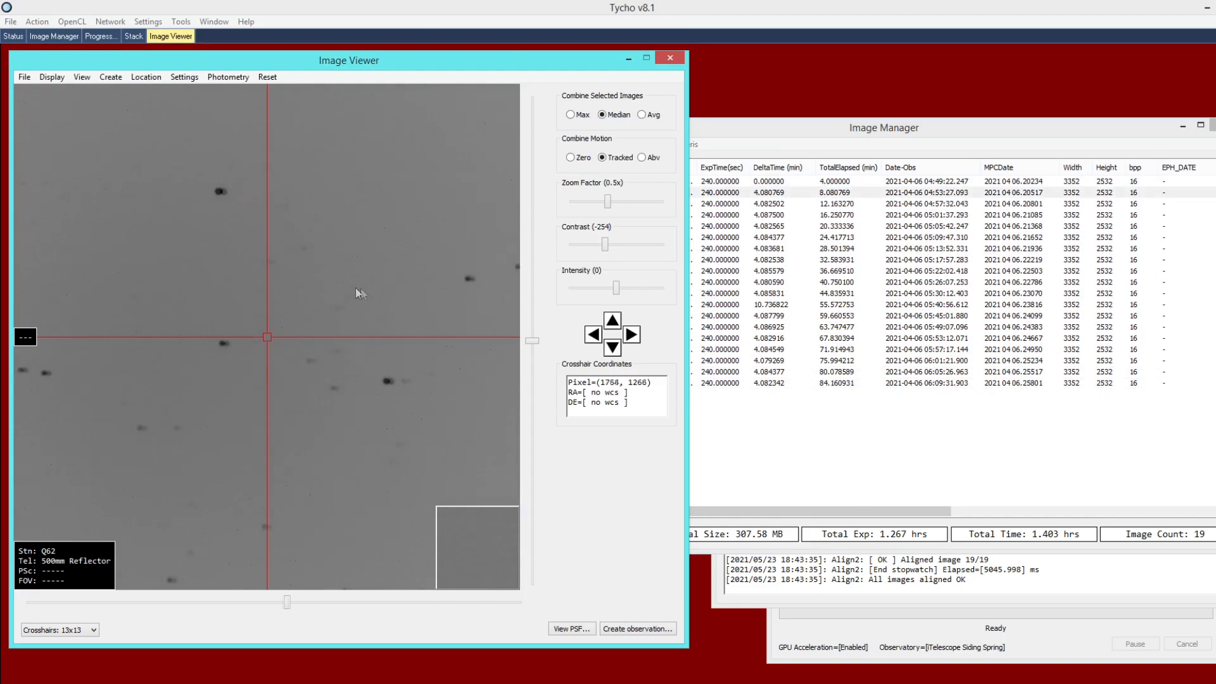
{"action": "scroll", "coordinate": [321, 354], "scroll_direction": "up", "scroll_amount": 1}
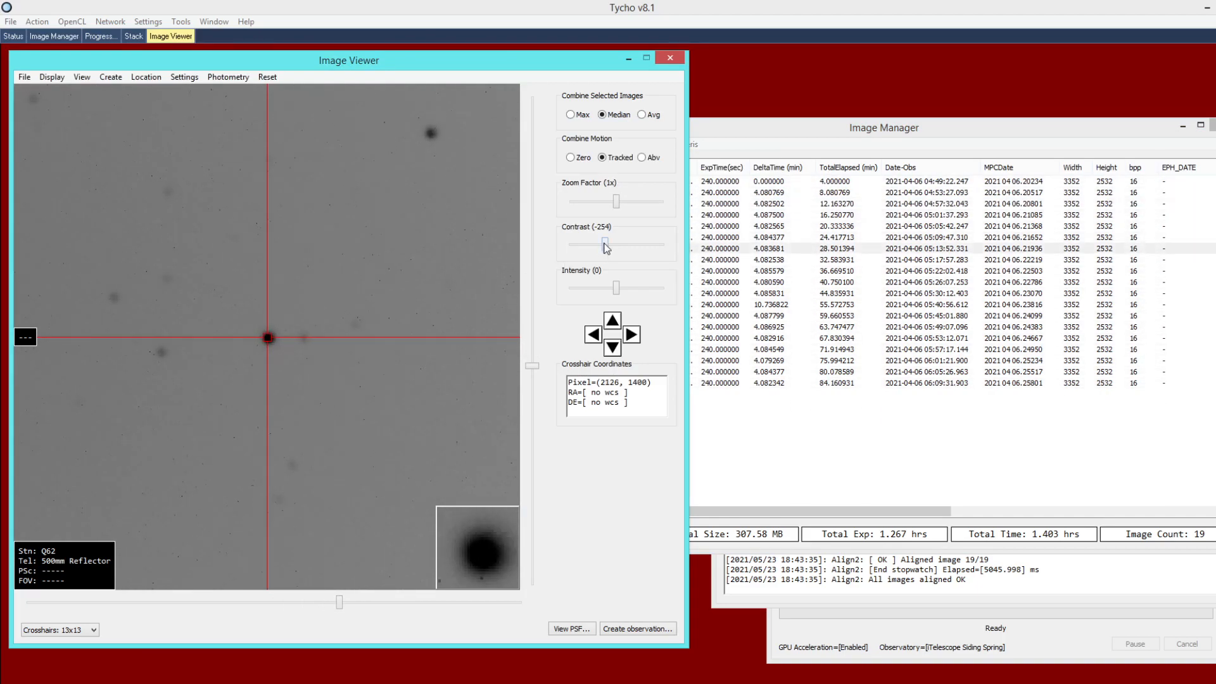
{"action": "left_click_drag", "start_coordinate": [605, 252], "coordinate": [615, 252]}
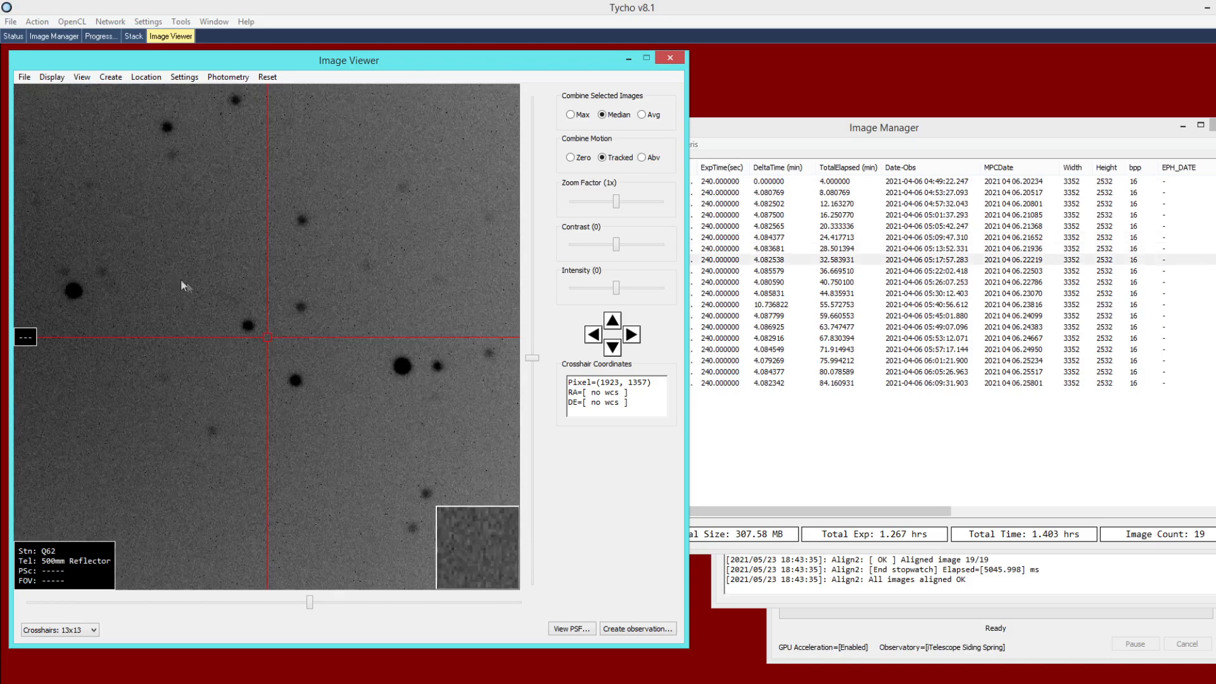
{"action": "scroll", "coordinate": [257, 319], "scroll_direction": "down", "scroll_amount": 1}
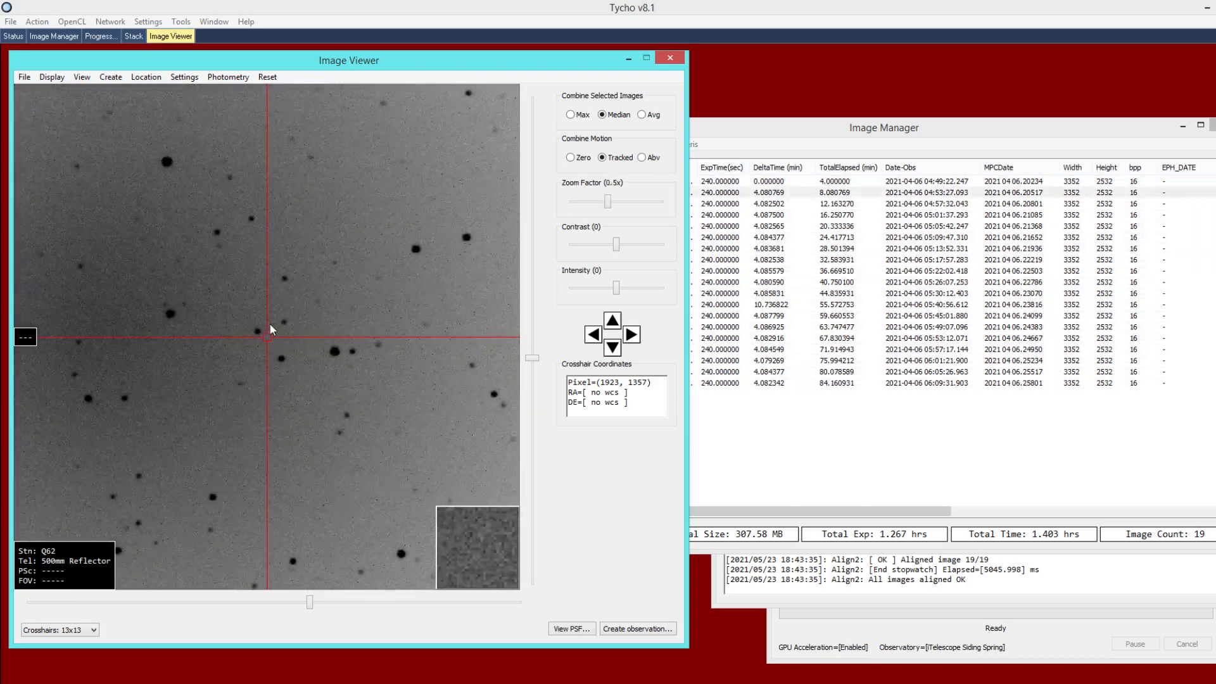
{"action": "scroll", "coordinate": [295, 336], "scroll_direction": "down", "scroll_amount": 1}
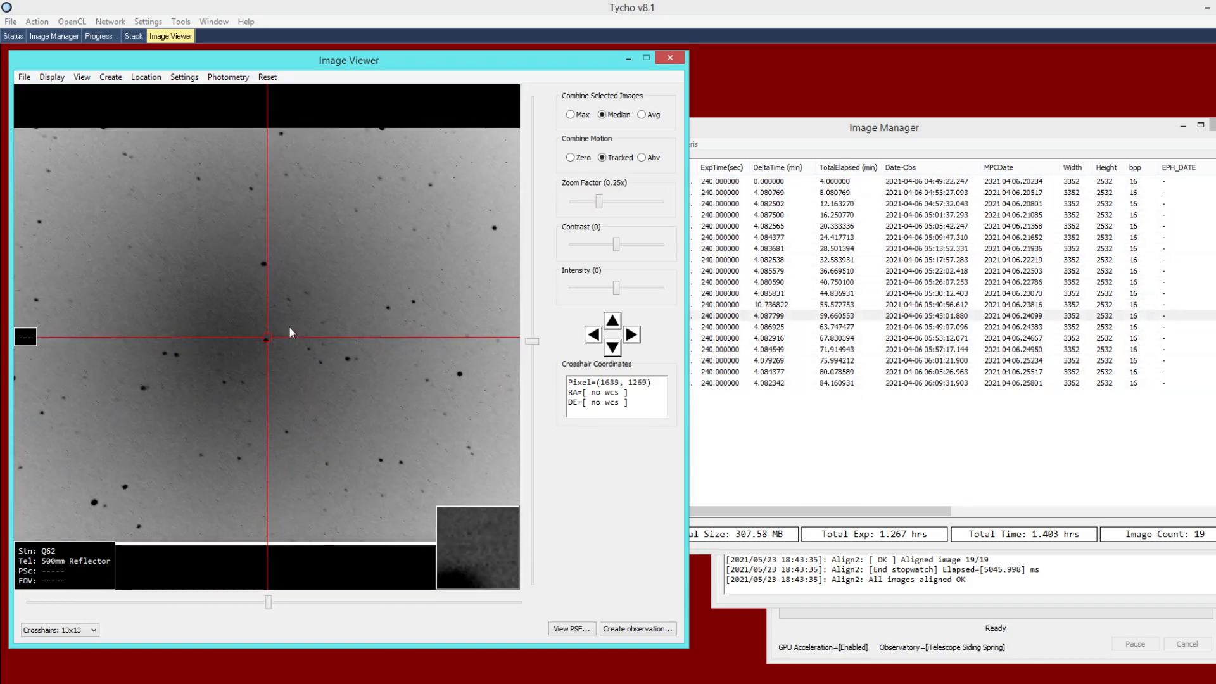
{"action": "scroll", "coordinate": [279, 317], "scroll_direction": "up", "scroll_amount": 1}
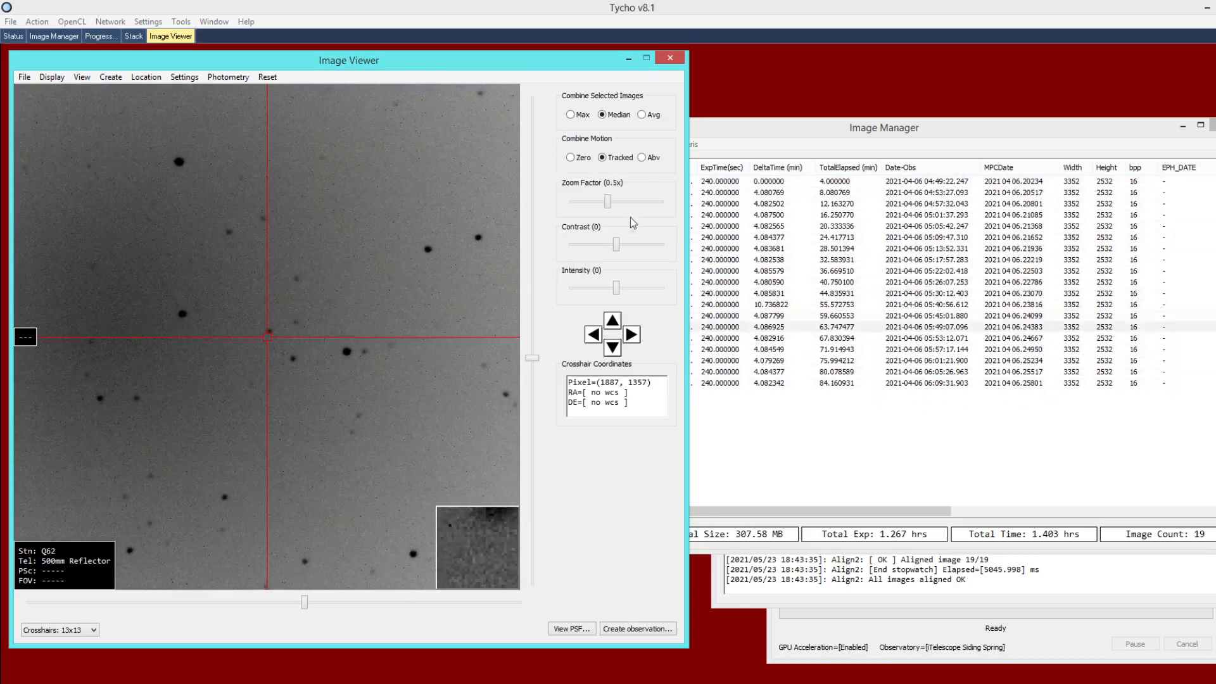
Stop the animation and look over the wider star field of the aligned images
{"action": "left_click", "coordinate": [772, 135]}
{"action": "left_click", "coordinate": [647, 145]}
{"action": "left_click", "coordinate": [651, 159]}
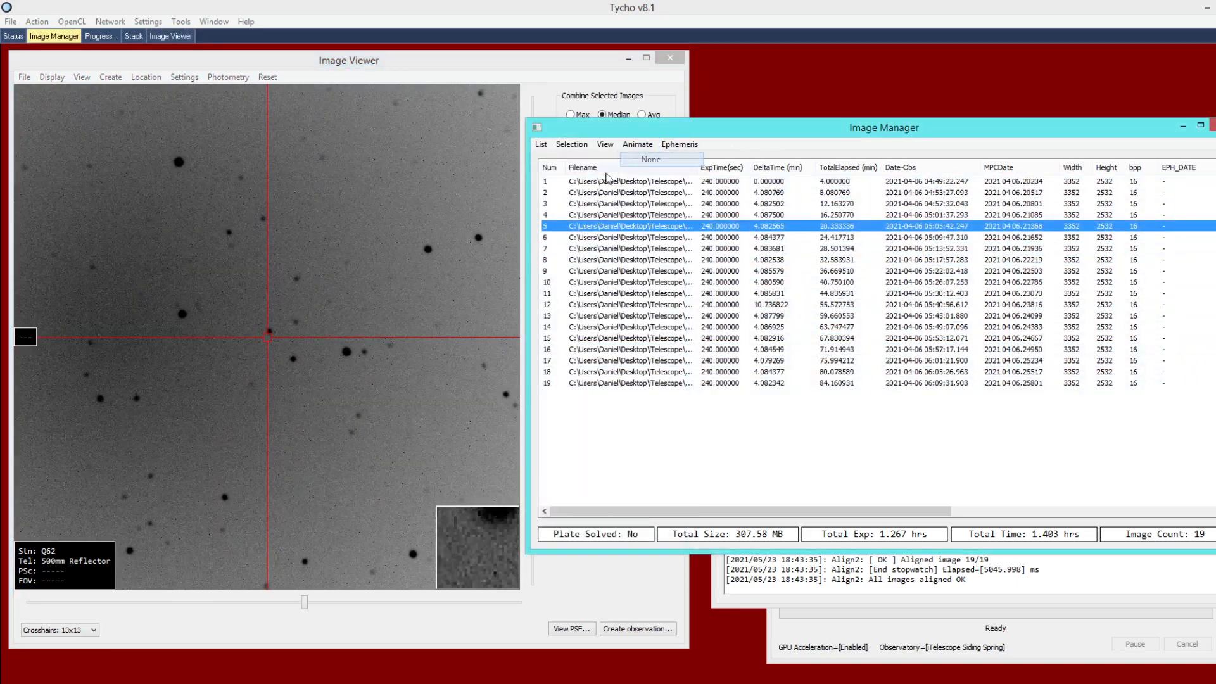
{"action": "left_click", "coordinate": [305, 244]}
{"action": "scroll", "coordinate": [305, 244], "scroll_direction": "down", "scroll_amount": 1}
{"action": "left_click_drag", "start_coordinate": [218, 282], "coordinate": [252, 294]}
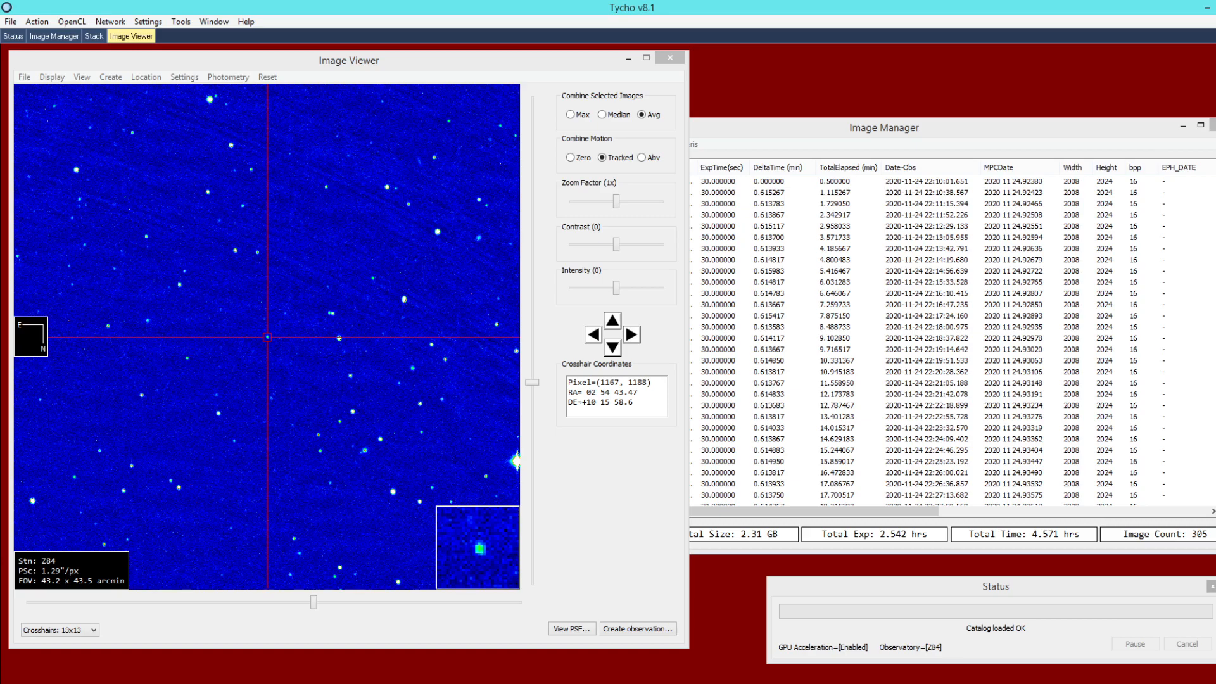
Step through the frames of the 2020-11-24 image set from image 1 onwards, past image 63, checking the star positions
{"action": "left_click", "coordinate": [777, 153]}
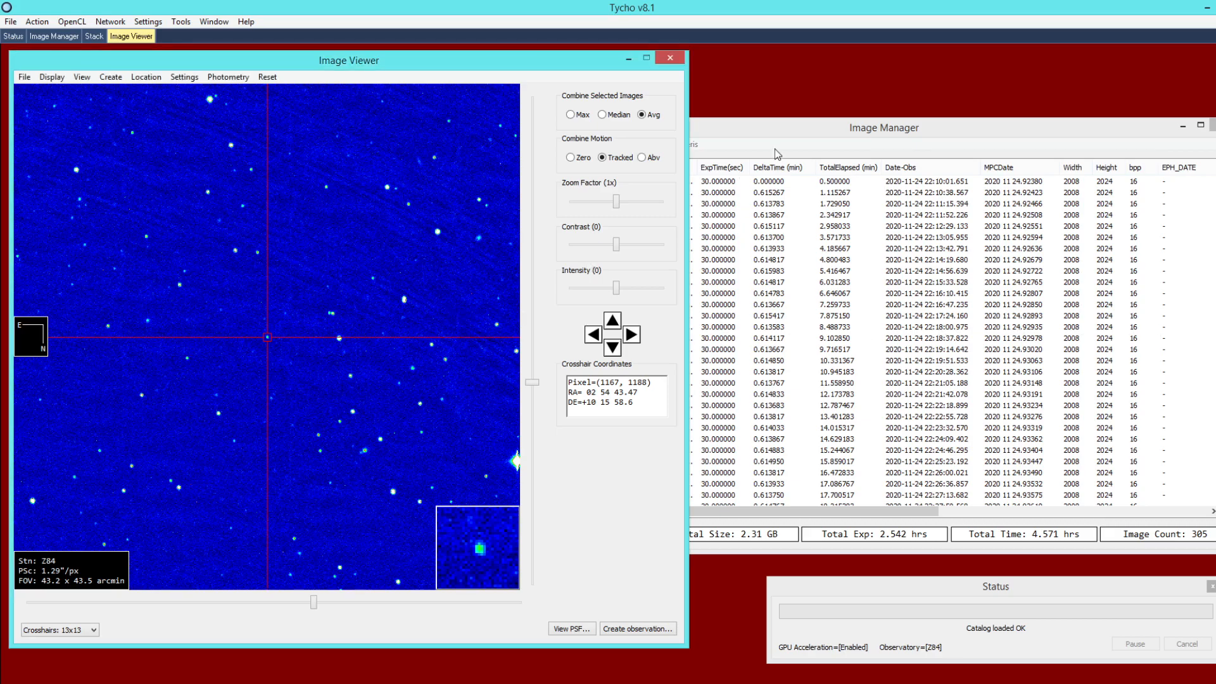
{"action": "left_click", "coordinate": [701, 183]}
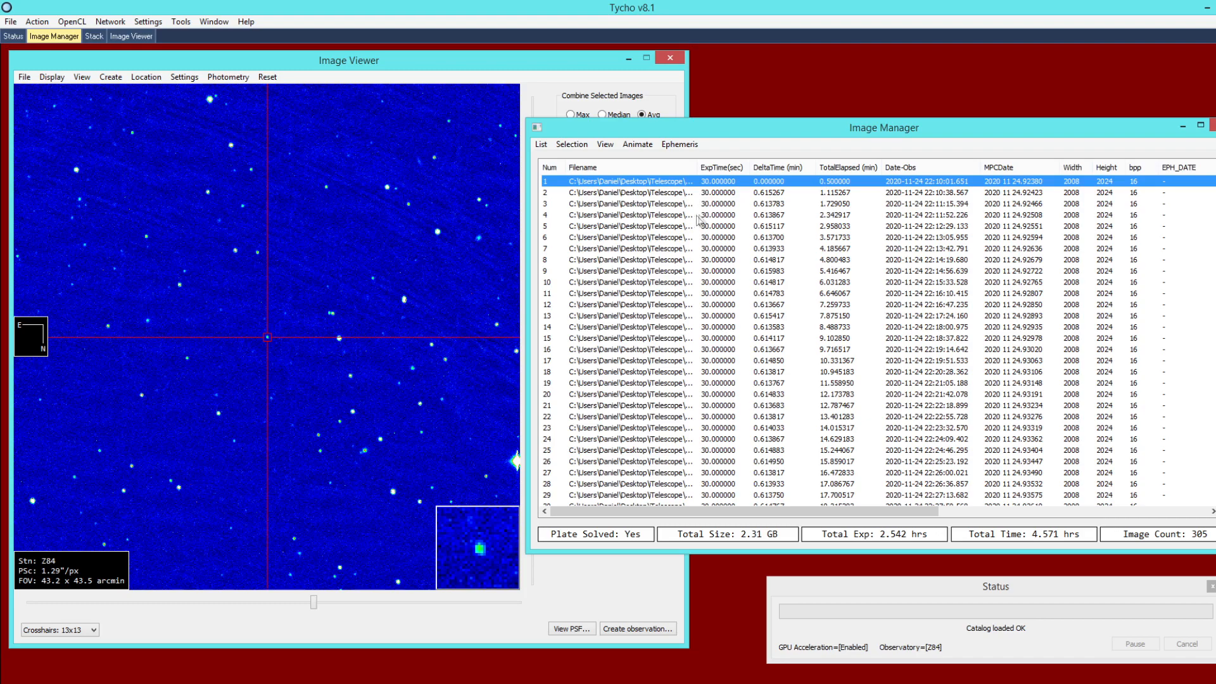
{"action": "key", "text": "Down"}
{"action": "key", "text": "Down"}
{"action": "key", "text": "Down"}
{"action": "key", "text": "Down"}
{"action": "key", "text": "Down"}
{"action": "key", "text": "Down"}
{"action": "key", "text": "Down"}
{"action": "key", "text": "Down"}
{"action": "key", "text": "Down"}
{"action": "key", "text": "Down"}
{"action": "key", "text": "Down"}
{"action": "key", "text": "Down"}
{"action": "key", "text": "Down"}
{"action": "key", "text": "Down"}
{"action": "key", "text": "Down"}
{"action": "key", "text": "Down"}
{"action": "key", "text": "Down"}
{"action": "key", "text": "Down"}
{"action": "key", "text": "Down"}
{"action": "key", "text": "Down"}
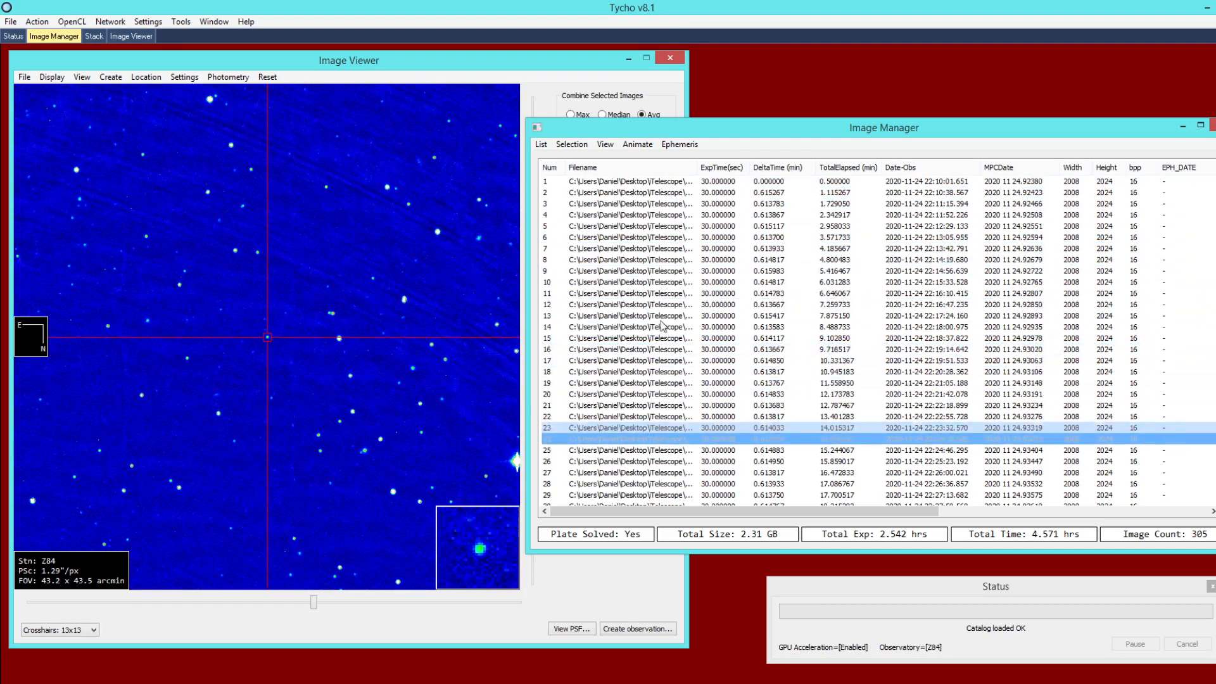
{"action": "key", "text": "Down"}
{"action": "key", "text": "Down"}
{"action": "key", "text": "Down"}
{"action": "key", "text": "Down"}
{"action": "key", "text": "Down"}
{"action": "key", "text": "Down"}
{"action": "key", "text": "Down"}
{"action": "key", "text": "Down"}
{"action": "key", "text": "Down"}
{"action": "key", "text": "Down"}
{"action": "key", "text": "Down"}
{"action": "key", "text": "Down"}
{"action": "key", "text": "Down"}
{"action": "key", "text": "Down"}
{"action": "key", "text": "Down"}
{"action": "key", "text": "Down"}
{"action": "key", "text": "Down"}
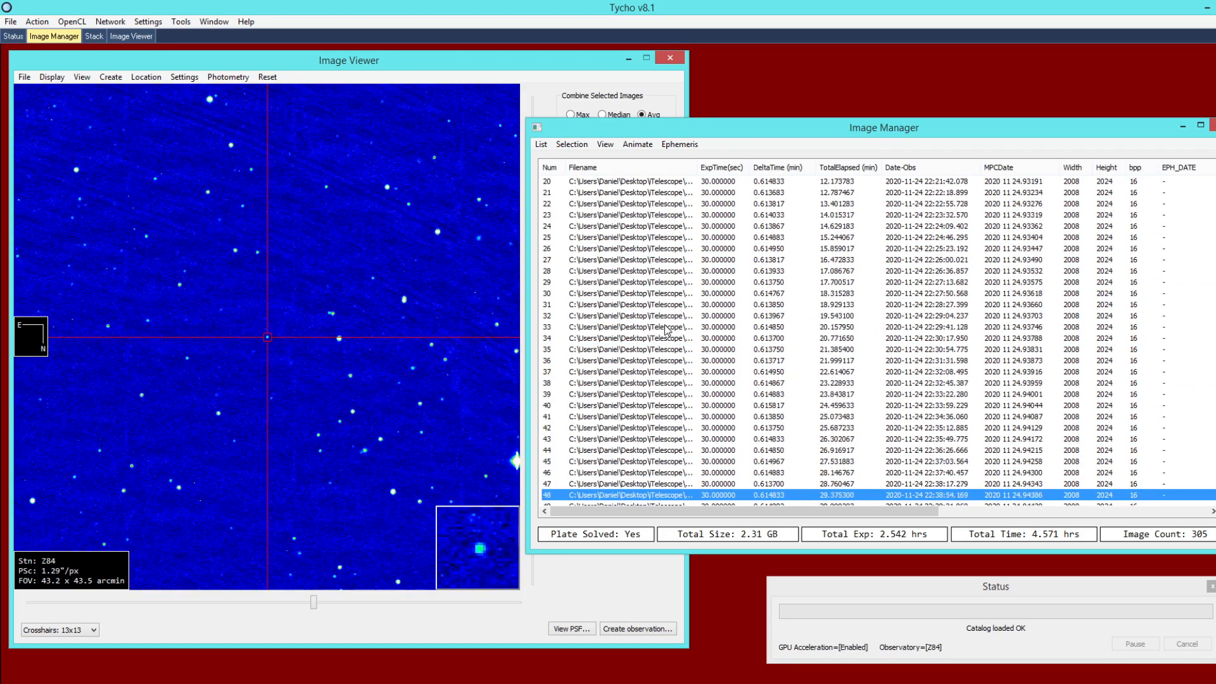
{"action": "key", "text": "Down"}
{"action": "key", "text": "Down"}
{"action": "key", "text": "Down"}
{"action": "key", "text": "Down"}
{"action": "key", "text": "Down"}
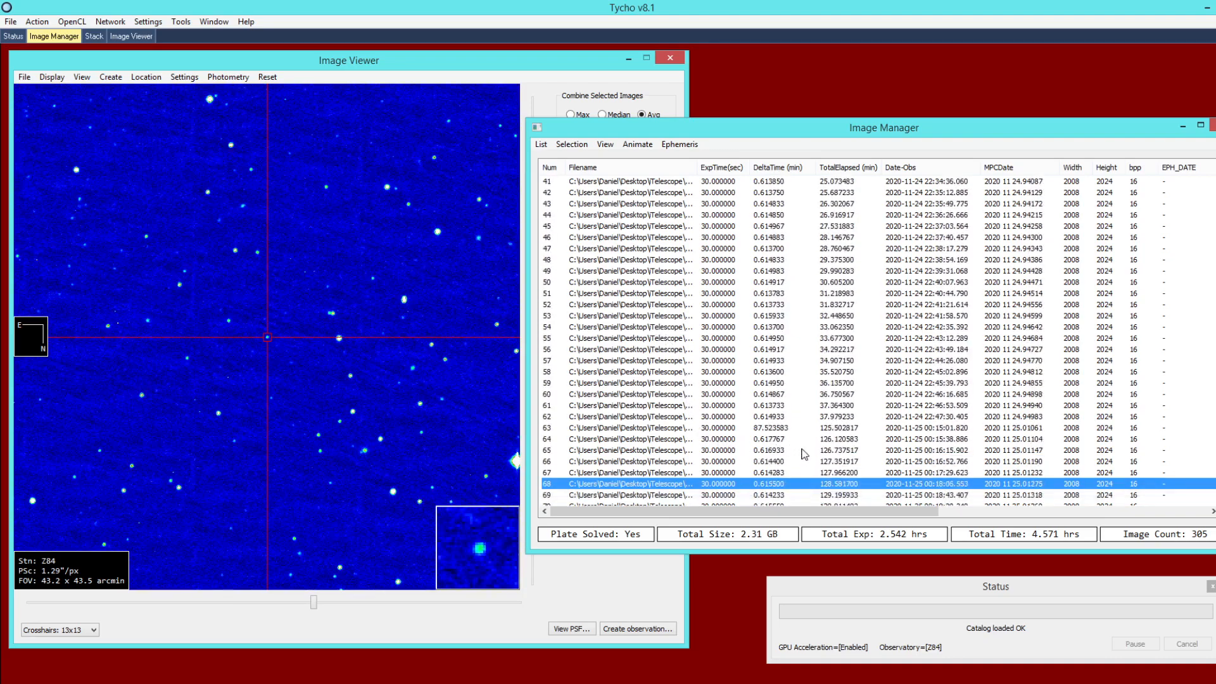
{"action": "key", "text": "Down"}
{"action": "key", "text": "Down"}
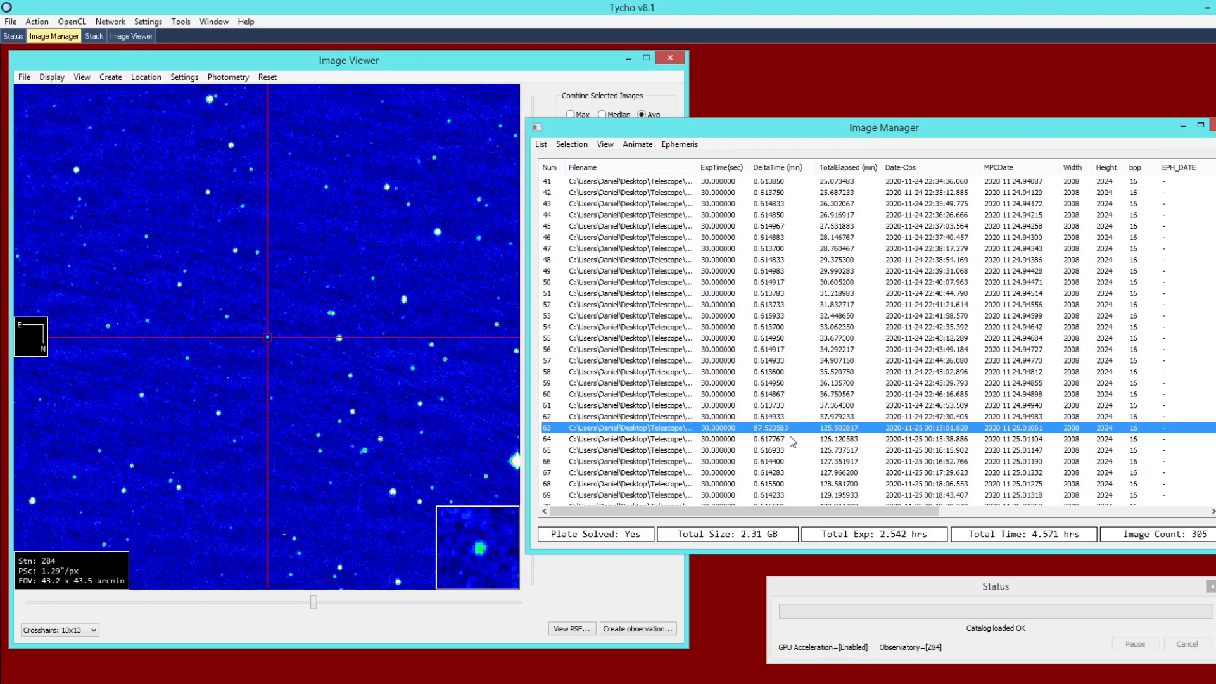
Step forward through the 2020-11-25 frames from image 63 to the end of the set, checking the star positions
{"action": "key", "text": "Down"}
{"action": "key", "text": "Down"}
{"action": "key", "text": "Down"}
{"action": "key", "text": "Down"}
{"action": "key", "text": "Down"}
{"action": "key", "text": "Down"}
{"action": "key", "text": "Down"}
{"action": "key", "text": "Down"}
{"action": "key", "text": "Down"}
{"action": "key", "text": "Down"}
{"action": "key", "text": "Down"}
{"action": "key", "text": "Down"}
{"action": "key", "text": "Down"}
{"action": "key", "text": "Down"}
{"action": "key", "text": "Down"}
{"action": "key", "text": "Down"}
{"action": "key", "text": "Down"}
{"action": "key", "text": "Down"}
{"action": "key", "text": "Down"}
{"action": "key", "text": "Down"}
{"action": "key", "text": "Down"}
{"action": "key", "text": "Down"}
{"action": "key", "text": "Down"}
{"action": "key", "text": "Down"}
{"action": "key", "text": "Down"}
{"action": "key", "text": "Down"}
{"action": "key", "text": "Down"}
{"action": "key", "text": "Down"}
{"action": "key", "text": "Down"}
{"action": "key", "text": "Down"}
{"action": "key", "text": "Down"}
{"action": "key", "text": "Down"}
{"action": "key", "text": "Down"}
{"action": "key", "text": "Down"}
{"action": "key", "text": "Down"}
{"action": "key", "text": "Down"}
{"action": "key", "text": "Down"}
{"action": "key", "text": "Down"}
{"action": "key", "text": "Down"}
{"action": "key", "text": "Down"}
{"action": "key", "text": "Down"}
{"action": "key", "text": "Down"}
{"action": "key", "text": "Down"}
{"action": "key", "text": "Down"}
{"action": "key", "text": "Down"}
{"action": "key", "text": "Down"}
{"action": "key", "text": "Down"}
{"action": "key", "text": "Down"}
{"action": "key", "text": "Down"}
{"action": "key", "text": "Down"}
{"action": "key", "text": "Down"}
{"action": "key", "text": "Down"}
{"action": "key", "text": "Down"}
{"action": "key", "text": "Down"}
{"action": "key", "text": "Down"}
{"action": "key", "text": "Down"}
{"action": "key", "text": "Down"}
{"action": "key", "text": "Down"}
{"action": "key", "text": "Down"}
{"action": "key", "text": "Down"}
{"action": "key", "text": "Down"}
{"action": "key", "text": "Down"}
{"action": "key", "text": "Down"}
{"action": "key", "text": "Down"}
{"action": "key", "text": "Down"}
{"action": "key", "text": "Down"}
{"action": "key", "text": "Down"}
{"action": "key", "text": "Down"}
{"action": "key", "text": "Down"}
{"action": "key", "text": "Down"}
{"action": "key", "text": "Down"}
{"action": "key", "text": "Down"}
{"action": "key", "text": "Down"}
{"action": "key", "text": "Down"}
{"action": "key", "text": "Down"}
{"action": "key", "text": "Down"}
{"action": "key", "text": "Down"}
{"action": "key", "text": "Down"}
{"action": "key", "text": "Down"}
{"action": "key", "text": "Down"}
{"action": "key", "text": "Down"}
{"action": "key", "text": "Down"}
{"action": "key", "text": "Down"}
{"action": "key", "text": "Down"}
{"action": "key", "text": "Down"}
{"action": "key", "text": "Down"}
{"action": "key", "text": "Down"}
{"action": "key", "text": "Down"}
{"action": "key", "text": "Down"}
{"action": "key", "text": "Down"}
{"action": "key", "text": "Down"}
{"action": "key", "text": "Down"}
{"action": "key", "text": "Down"}
{"action": "key", "text": "Down"}
{"action": "key", "text": "Down"}
{"action": "key", "text": "Down"}
{"action": "key", "text": "Down"}
{"action": "key", "text": "Down"}
{"action": "key", "text": "Down"}
{"action": "key", "text": "Down"}
Step backward through the frames from image 304 past image 189, comparing the star positions and background
{"action": "key", "text": "Up"}
{"action": "key", "text": "Up"}
{"action": "key", "text": "Up"}
{"action": "key", "text": "Up"}
{"action": "key", "text": "Up"}
{"action": "key", "text": "Up"}
{"action": "key", "text": "Up"}
{"action": "key", "text": "Up"}
{"action": "key", "text": "Up"}
{"action": "key", "text": "Up"}
{"action": "key", "text": "Up"}
{"action": "key", "text": "Up"}
{"action": "key", "text": "Up"}
{"action": "key", "text": "Up"}
{"action": "key", "text": "Up"}
{"action": "key", "text": "Up"}
{"action": "key", "text": "Up"}
{"action": "key", "text": "Up"}
{"action": "key", "text": "Up"}
{"action": "key", "text": "Up"}
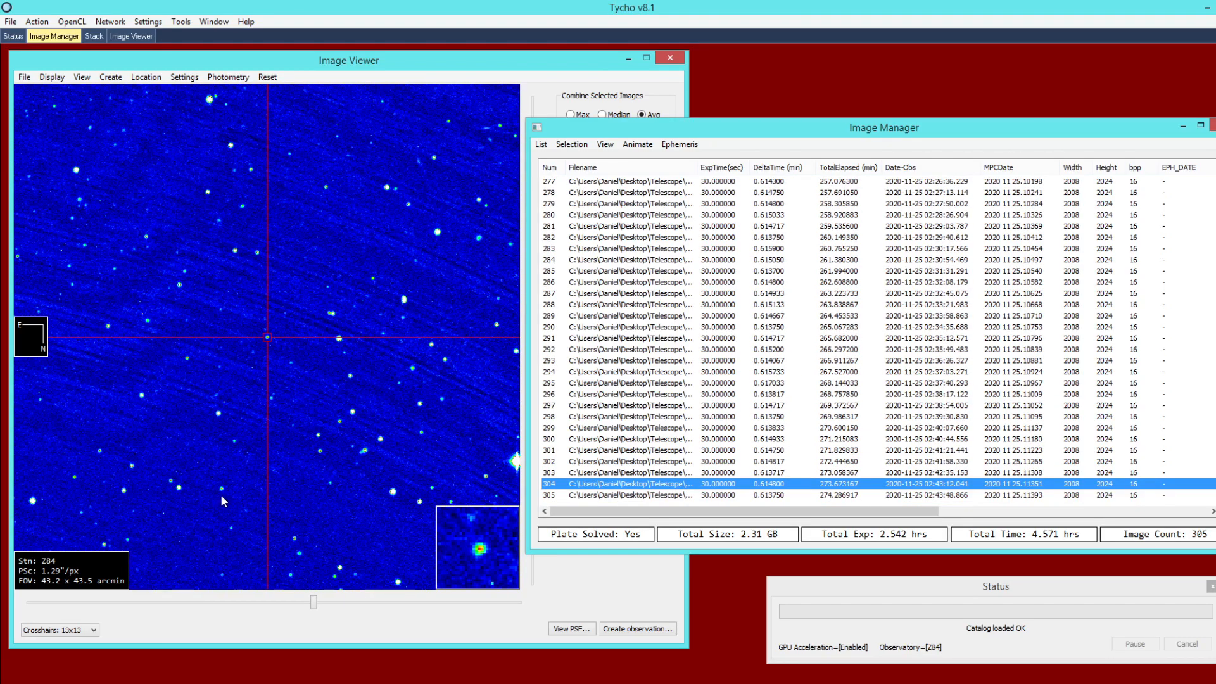
{"action": "key", "text": "Up"}
{"action": "key", "text": "Up"}
{"action": "key", "text": "Up"}
{"action": "key", "text": "Up"}
{"action": "key", "text": "Up"}
{"action": "key", "text": "Up"}
{"action": "key", "text": "Up"}
{"action": "key", "text": "Up"}
{"action": "key", "text": "Up"}
{"action": "key", "text": "Up"}
{"action": "key", "text": "Up"}
{"action": "key", "text": "Up"}
{"action": "key", "text": "Up"}
{"action": "key", "text": "Up"}
{"action": "key", "text": "Up"}
{"action": "key", "text": "Up"}
{"action": "key", "text": "Up"}
{"action": "key", "text": "Up"}
{"action": "key", "text": "Up"}
{"action": "key", "text": "Up"}
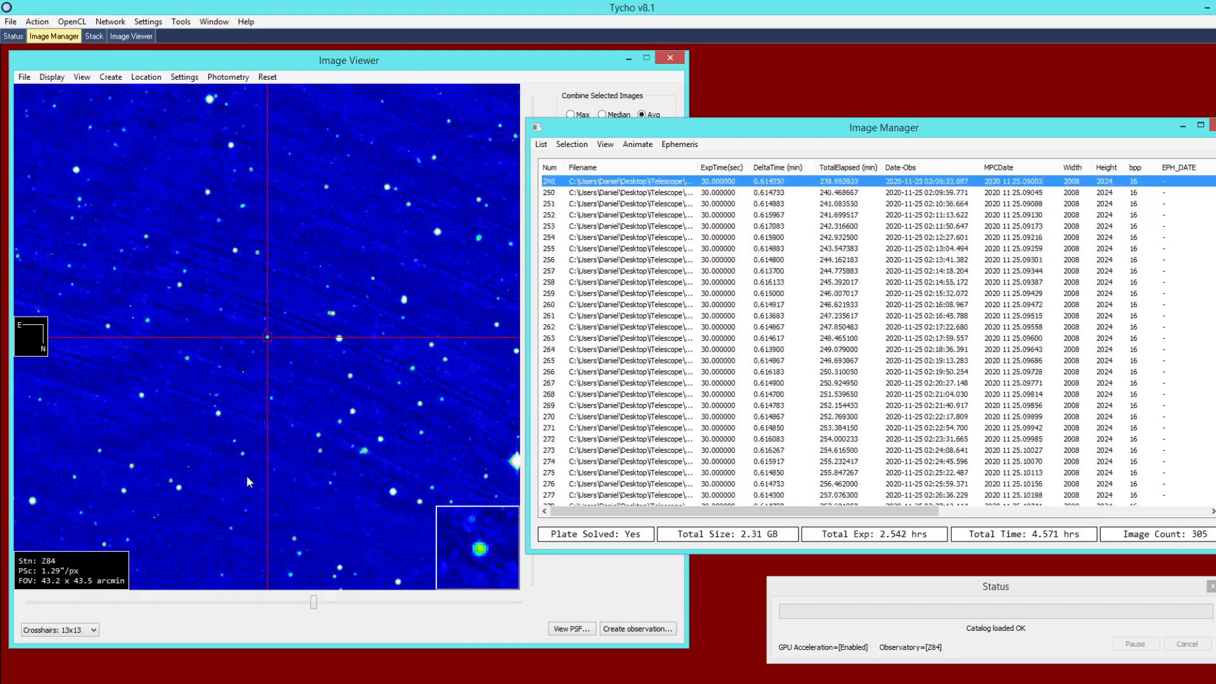
{"action": "key", "text": "Up"}
{"action": "key", "text": "Up"}
{"action": "key", "text": "Up"}
{"action": "key", "text": "Up"}
{"action": "key", "text": "Up"}
{"action": "key", "text": "Up"}
{"action": "key", "text": "Up"}
{"action": "key", "text": "Up"}
{"action": "key", "text": "Up"}
{"action": "key", "text": "Up"}
{"action": "key", "text": "Up"}
{"action": "key", "text": "Up"}
{"action": "key", "text": "Up"}
{"action": "key", "text": "Up"}
{"action": "key", "text": "Up"}
{"action": "key", "text": "Up"}
{"action": "key", "text": "Up"}
{"action": "key", "text": "Up"}
{"action": "key", "text": "Up"}
{"action": "key", "text": "Up"}
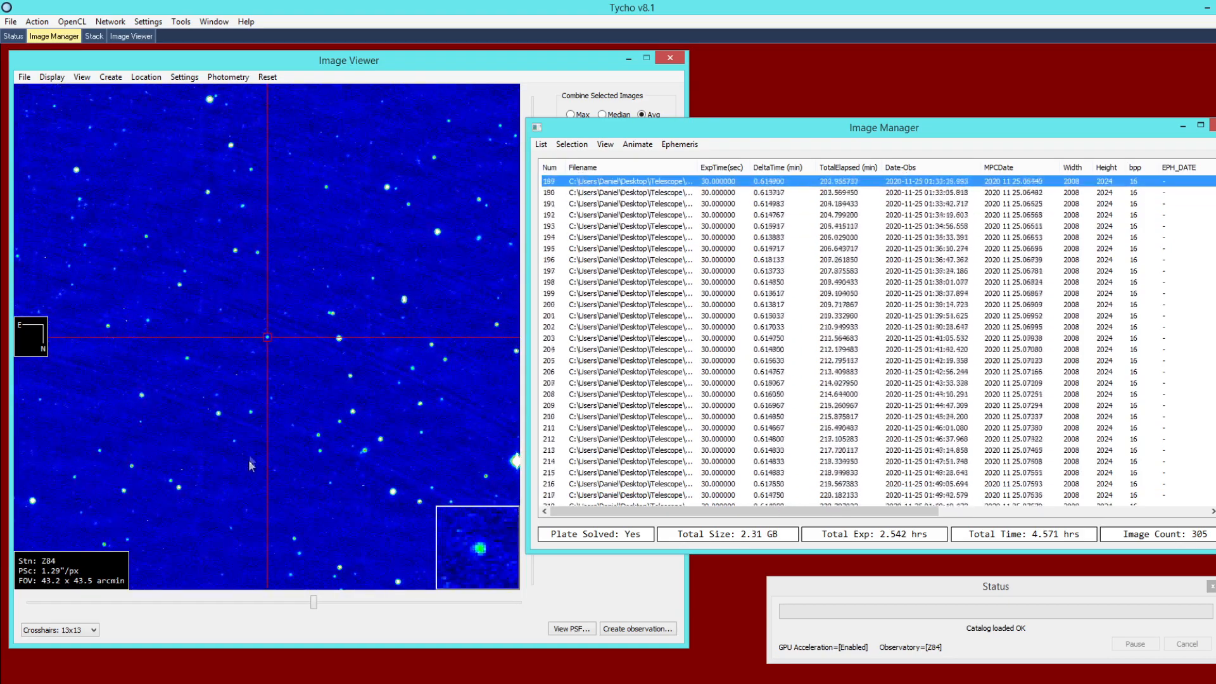
Step backward through the 2020-11-25 frames from image 189 past image 82, checking the star positions and background
{"action": "key", "text": "Up"}
{"action": "key", "text": "Up"}
{"action": "key", "text": "Up"}
{"action": "key", "text": "Up"}
{"action": "key", "text": "Up"}
{"action": "key", "text": "Up"}
{"action": "key", "text": "Up"}
{"action": "key", "text": "Up"}
{"action": "key", "text": "Up"}
{"action": "key", "text": "Up"}
{"action": "key", "text": "Up"}
{"action": "key", "text": "Up"}
{"action": "key", "text": "Up"}
{"action": "key", "text": "Up"}
{"action": "key", "text": "Up"}
{"action": "key", "text": "Up"}
{"action": "key", "text": "Up"}
{"action": "key", "text": "Up"}
{"action": "key", "text": "Up"}
{"action": "key", "text": "Up"}
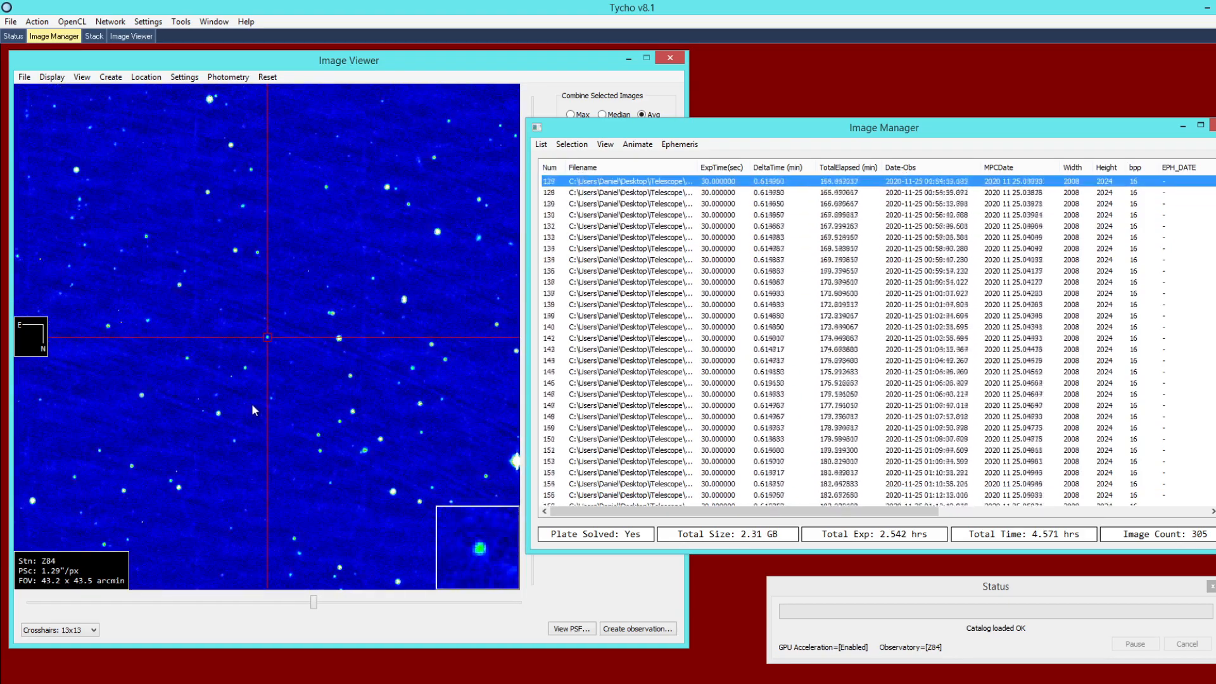
{"action": "key", "text": "Up"}
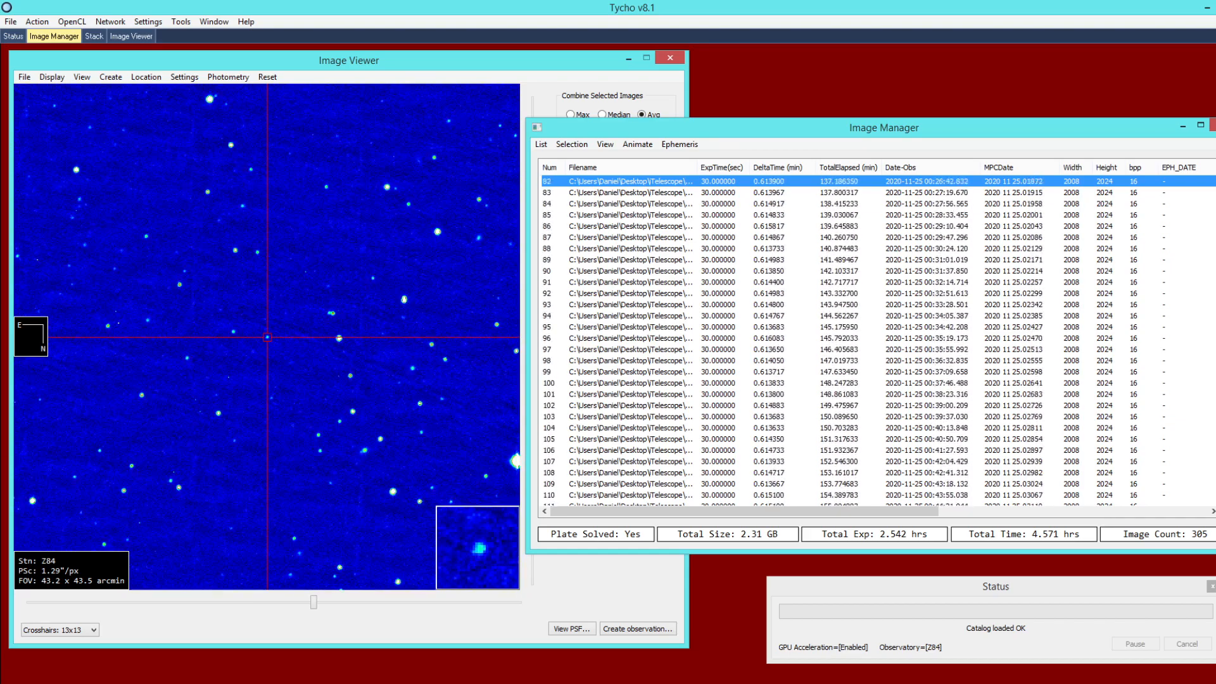
Switch to the browser and read the Wikipedia introduction on 2020 SO, highlighting the rocket booster's launch date
{"action": "mouse_move", "coordinate": [171, 672]}
{"action": "left_click", "coordinate": [206, 655]}
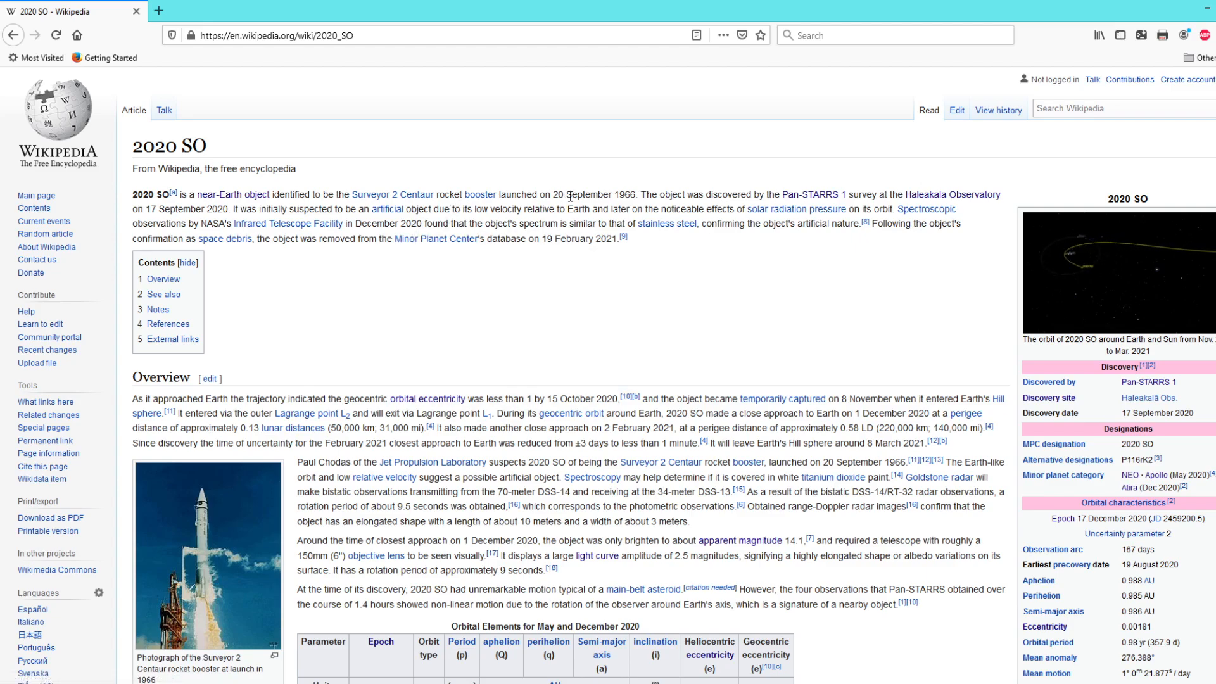
{"action": "left_click_drag", "start_coordinate": [568, 196], "coordinate": [633, 197]}
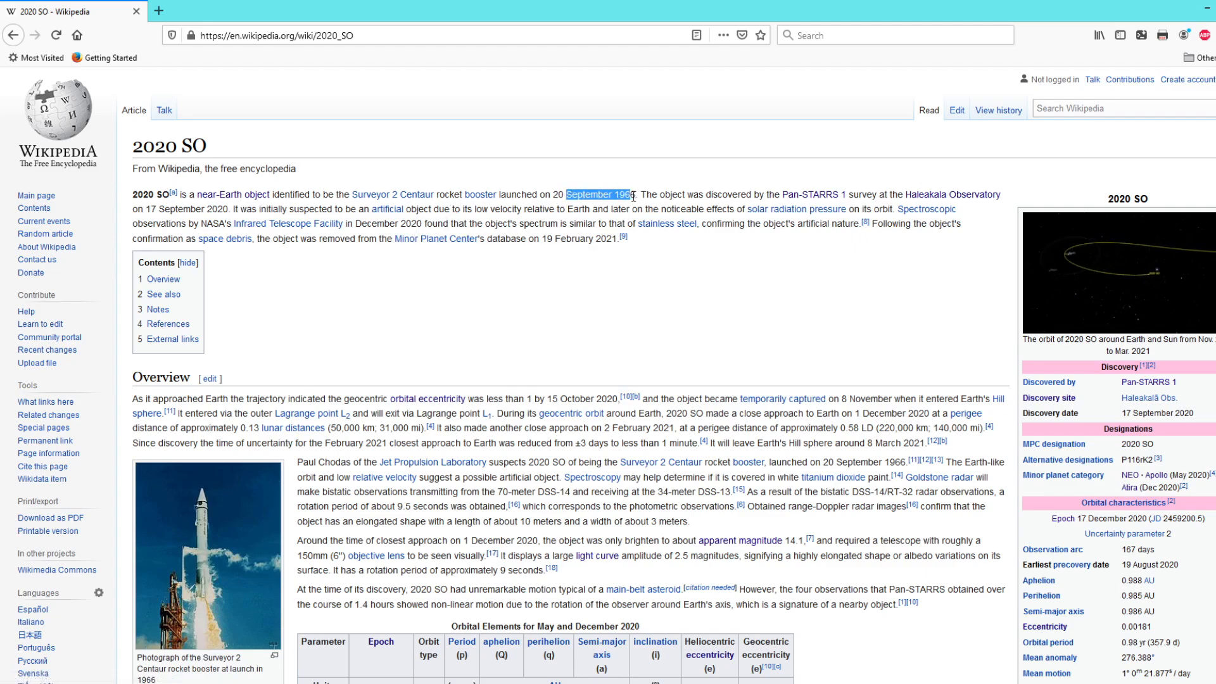
{"action": "double_click", "coordinate": [687, 317]}
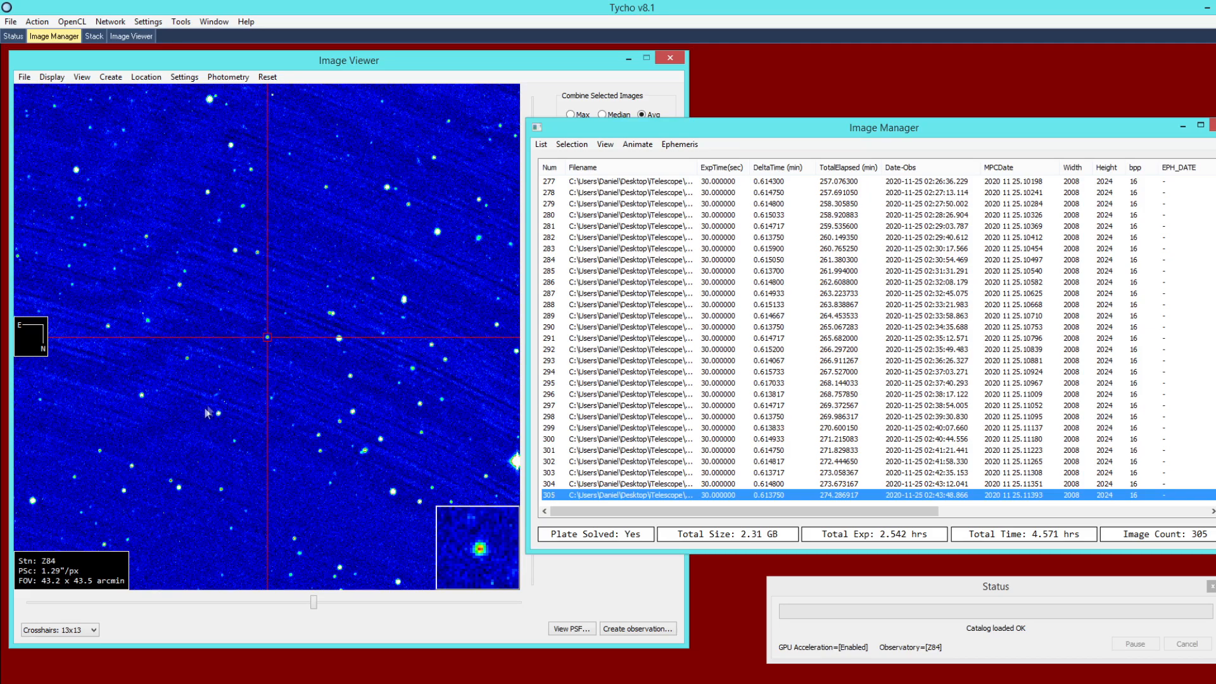
Download the 2020 SO observations from the obs database for confirmed objects and open them in FindOrb
{"action": "left_click", "coordinate": [181, 22]}
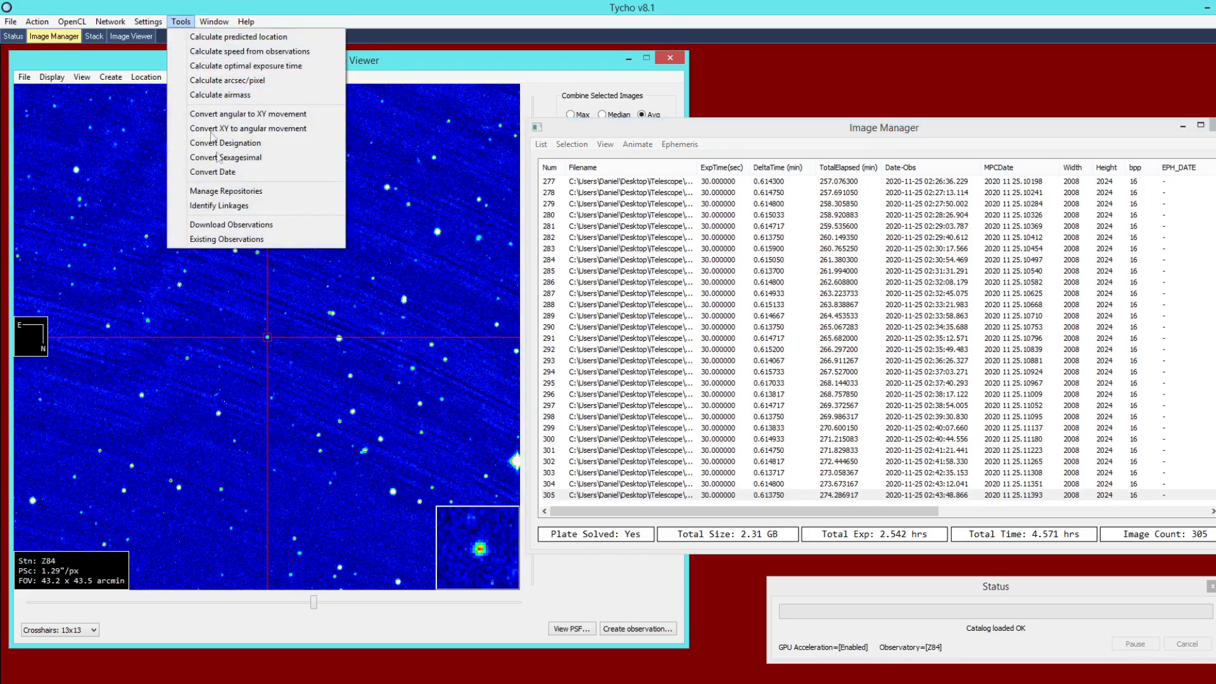
{"action": "left_click", "coordinate": [239, 225]}
{"action": "left_click", "coordinate": [243, 161]}
{"action": "left_click", "coordinate": [361, 231]}
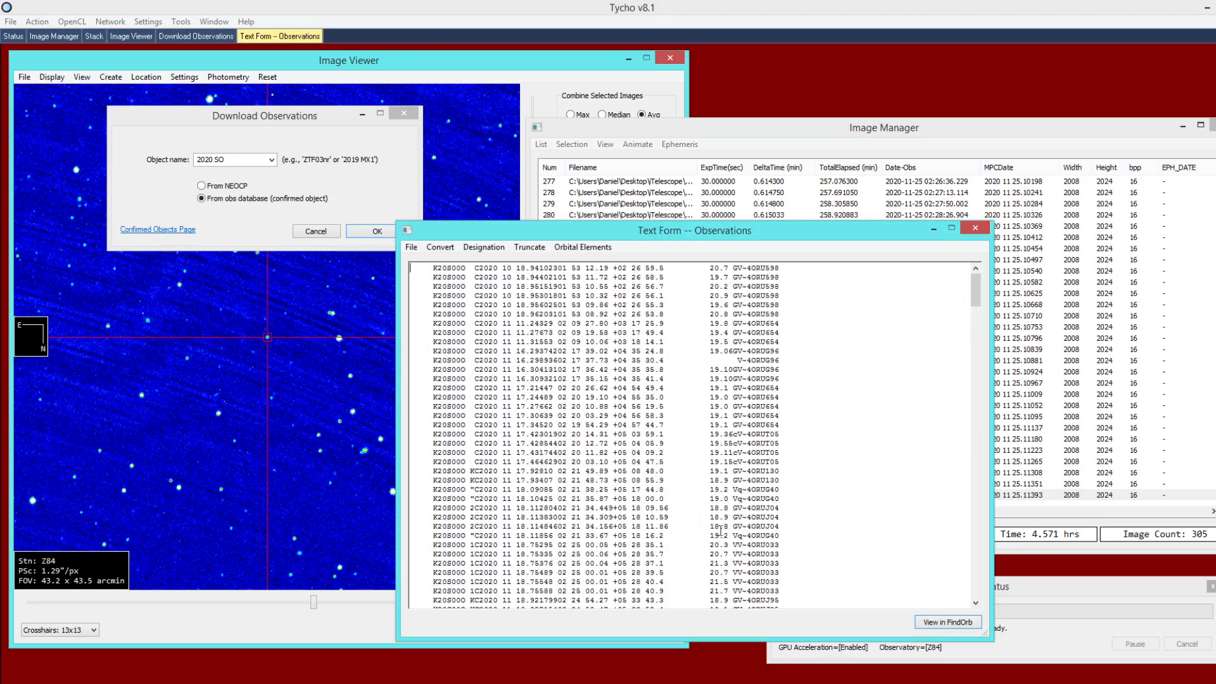
{"action": "left_click", "coordinate": [944, 622]}
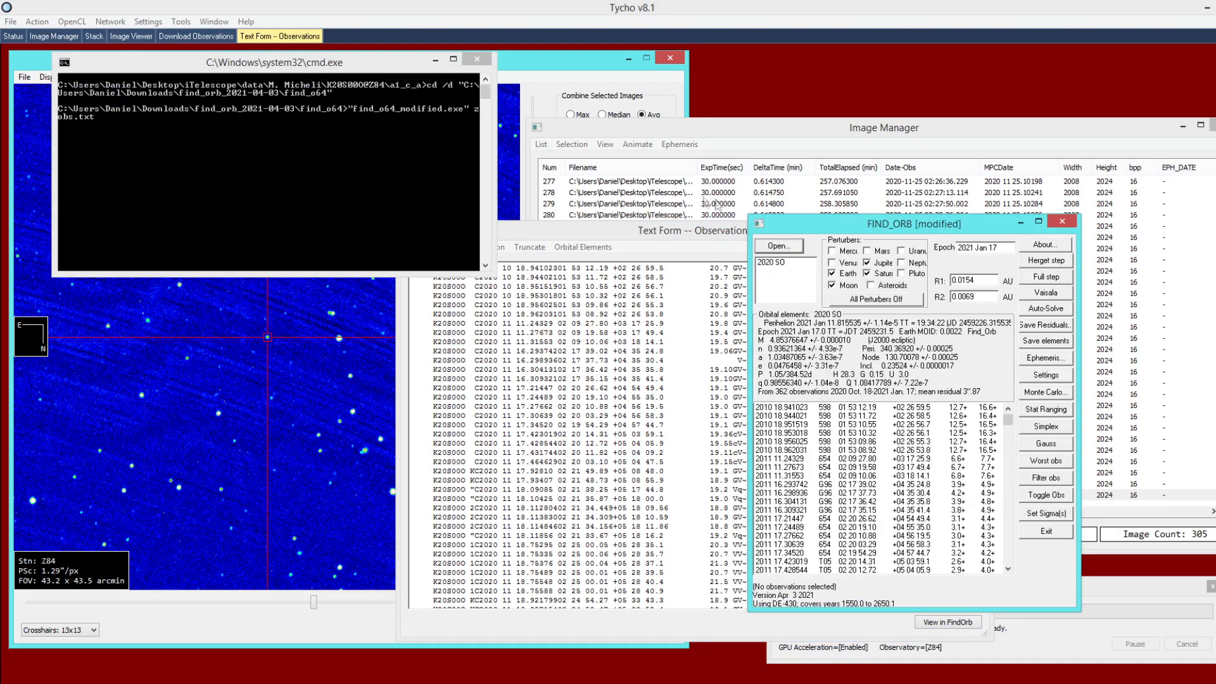
Attach the ephemeris from the 2020 SO FindOrb instance to the image dataset and look over the ephemeris columns
{"action": "left_click", "coordinate": [674, 145]}
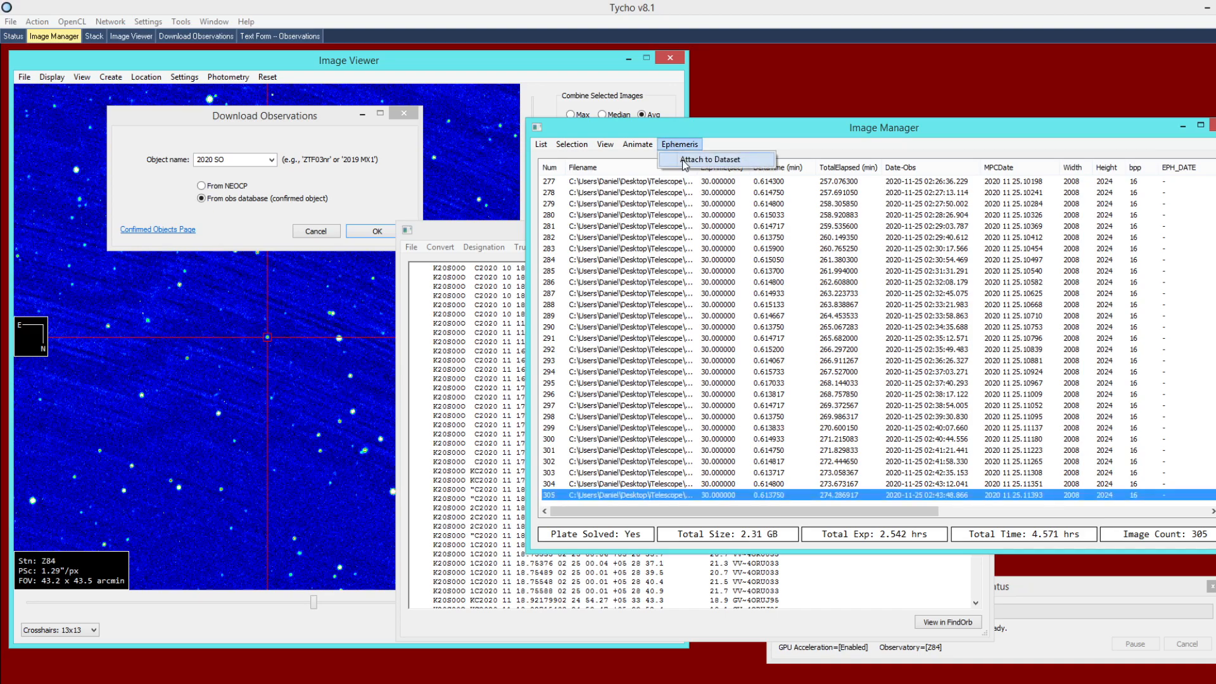
{"action": "left_click", "coordinate": [709, 160]}
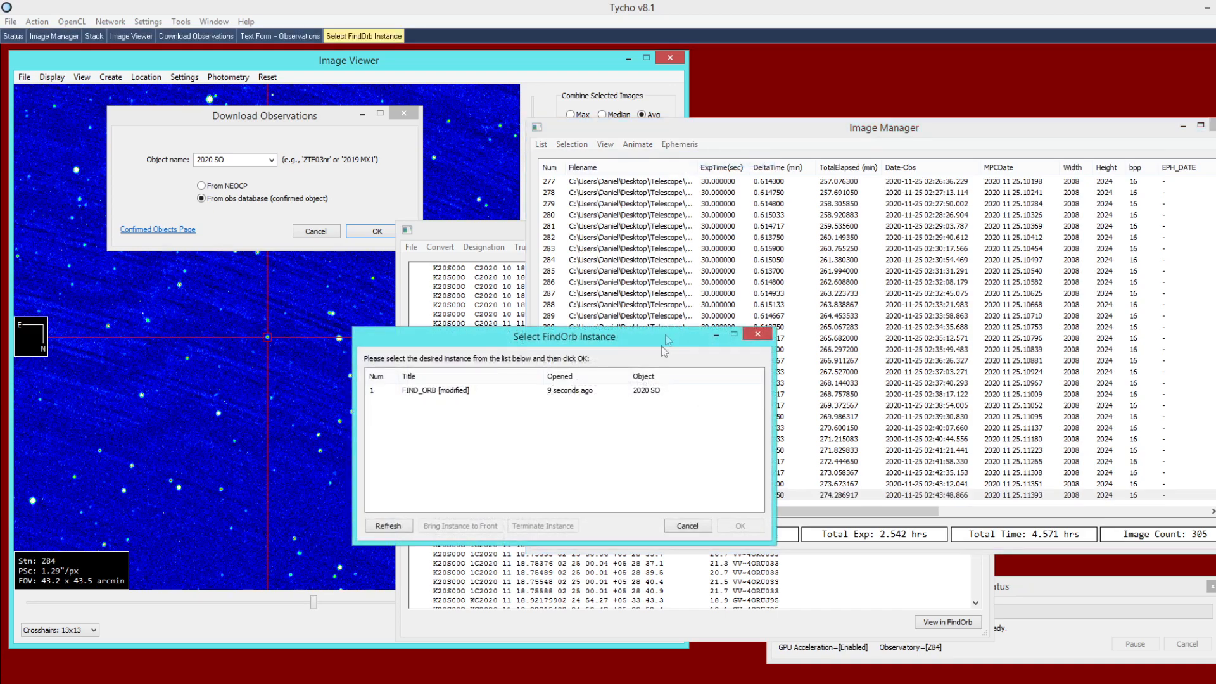
{"action": "left_click", "coordinate": [633, 393]}
{"action": "double_click", "coordinate": [632, 391]}
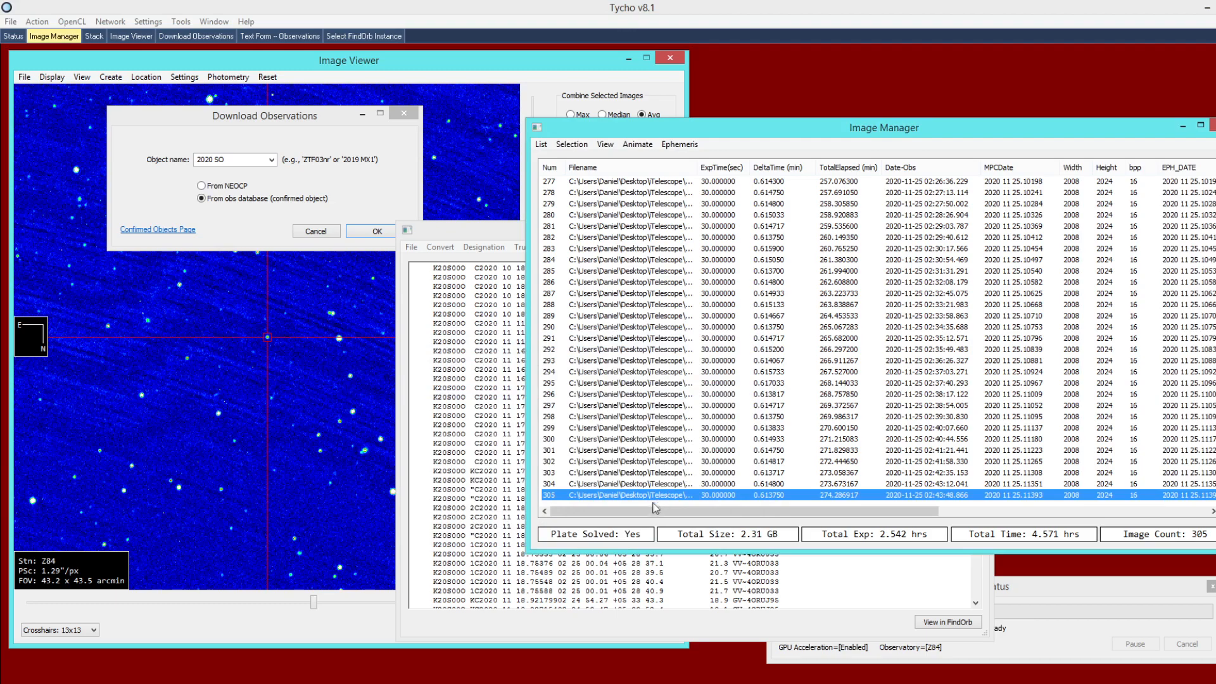
{"action": "left_click_drag", "start_coordinate": [649, 512], "coordinate": [922, 511]}
{"action": "left_click", "coordinate": [848, 394]}
{"action": "scroll", "coordinate": [848, 406], "scroll_direction": "up", "scroll_amount": 3}
{"action": "scroll", "coordinate": [847, 409], "scroll_direction": "up", "scroll_amount": 6}
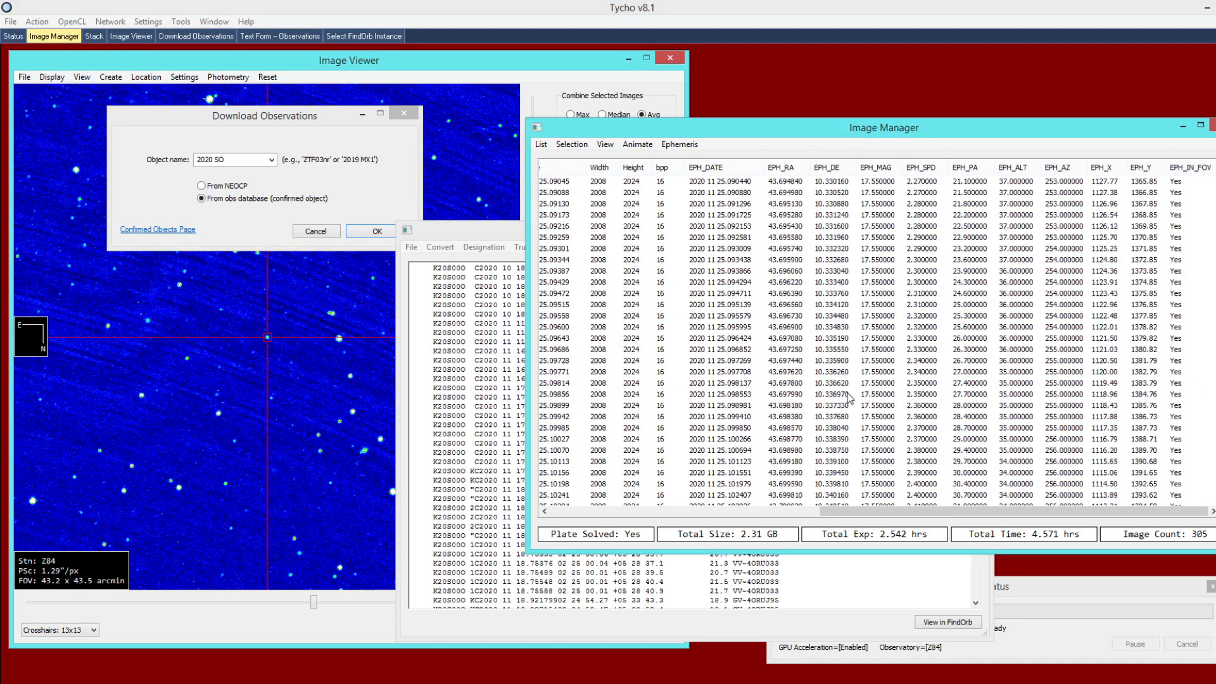
{"action": "left_click_drag", "start_coordinate": [918, 512], "coordinate": [578, 493]}
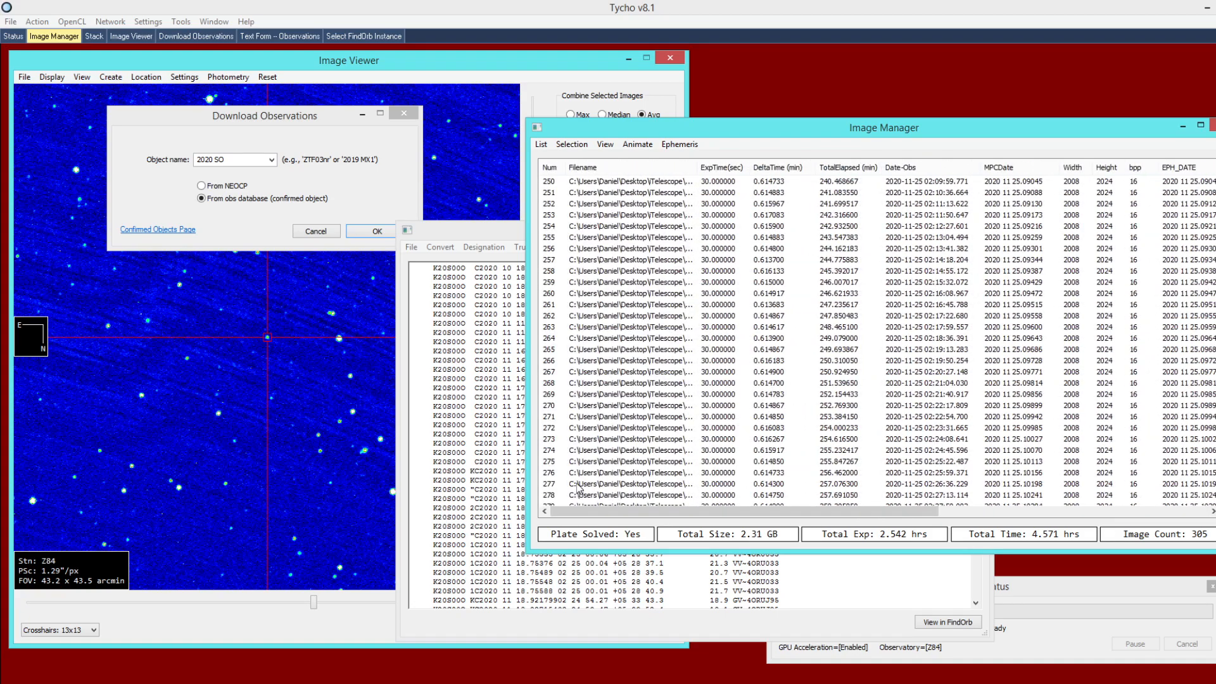
Create an ephemeris stack of the images and centre the crosshairs on the tracked object, inspecting it and the surrounding star trails
{"action": "left_click", "coordinate": [261, 429]}
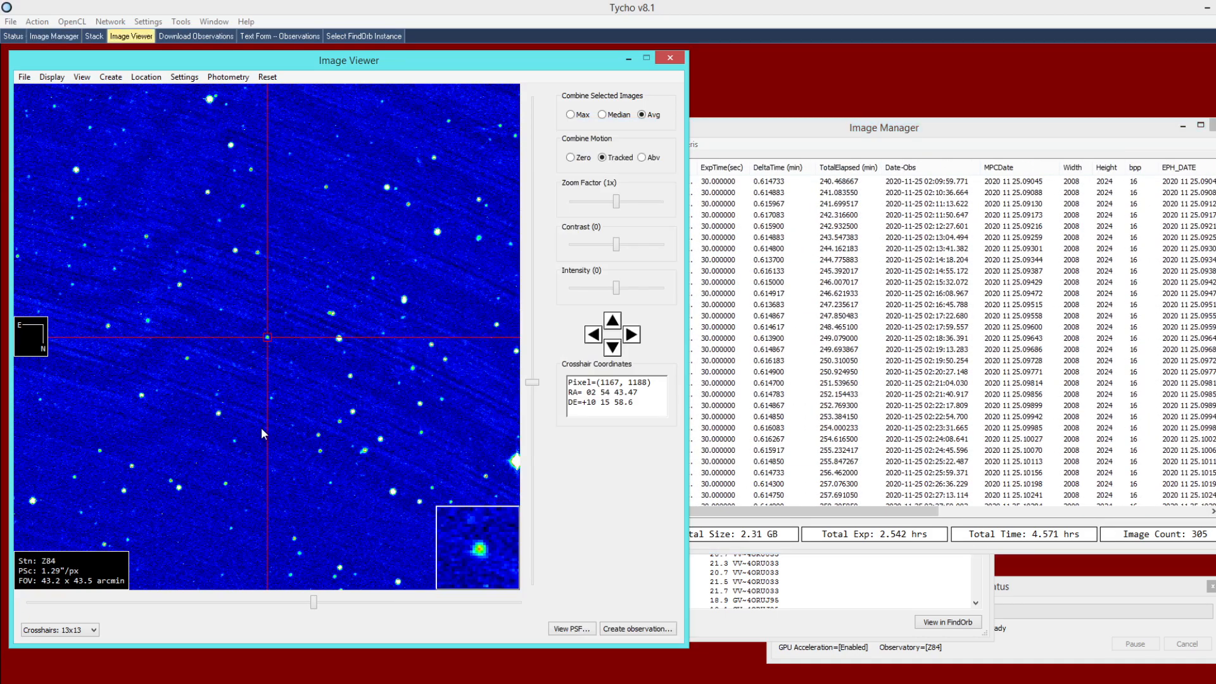
{"action": "right_click", "coordinate": [290, 362]}
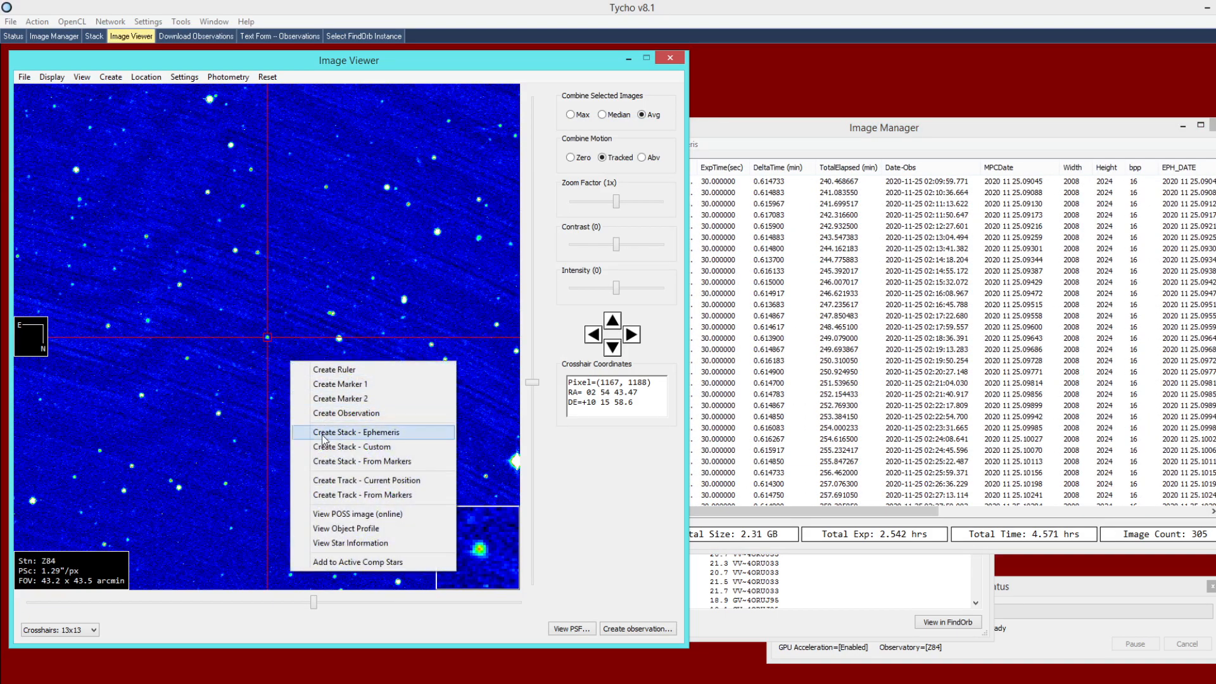
{"action": "left_click", "coordinate": [397, 433]}
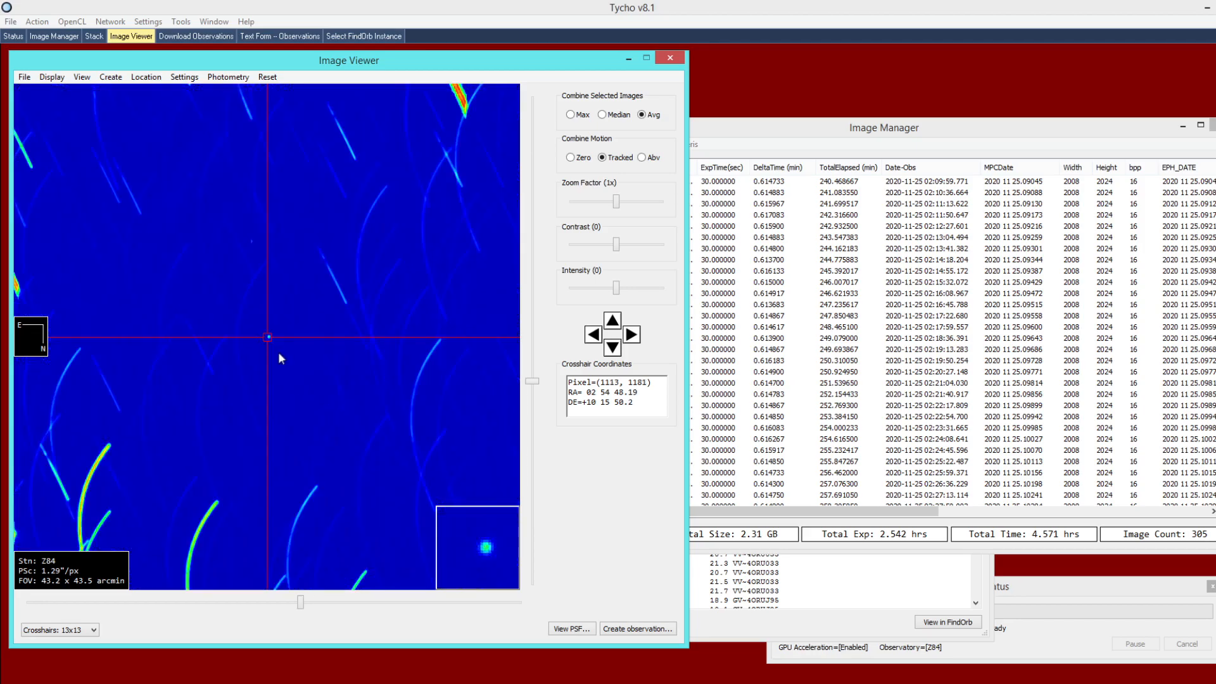
{"action": "scroll", "coordinate": [278, 355], "scroll_direction": "up", "scroll_amount": 1}
{"action": "left_click", "coordinate": [271, 337]}
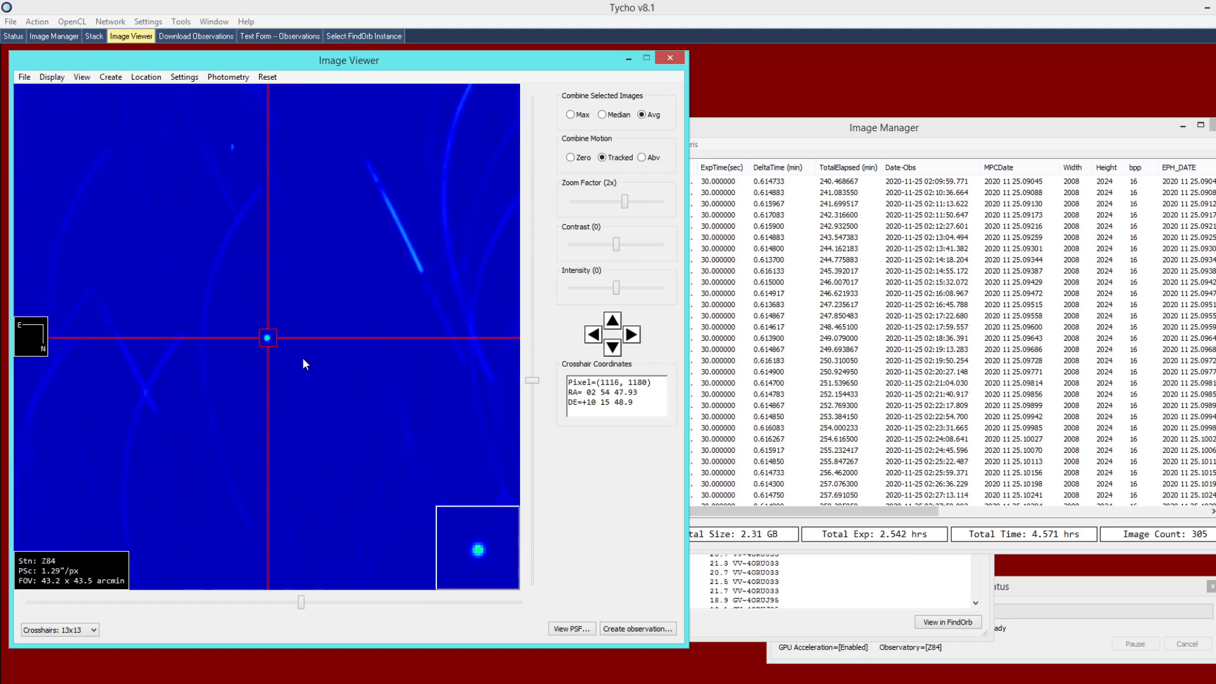
{"action": "scroll", "coordinate": [302, 358], "scroll_direction": "down", "scroll_amount": 1}
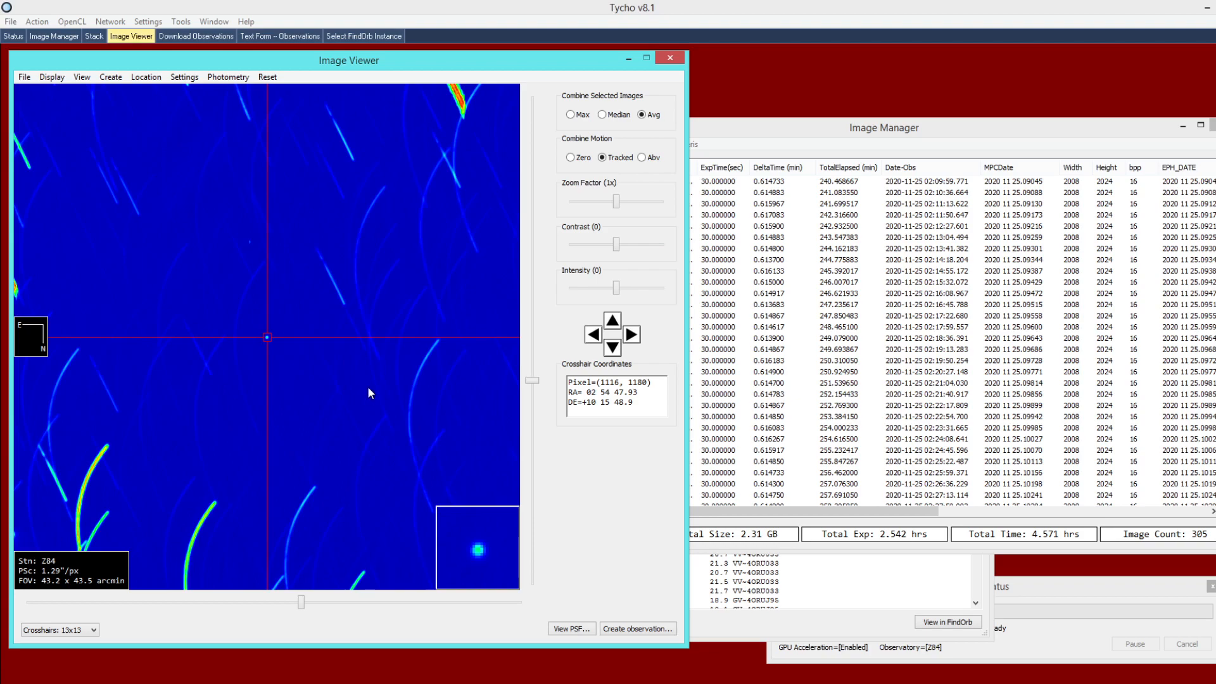
{"action": "scroll", "coordinate": [312, 371], "scroll_direction": "up", "scroll_amount": 1}
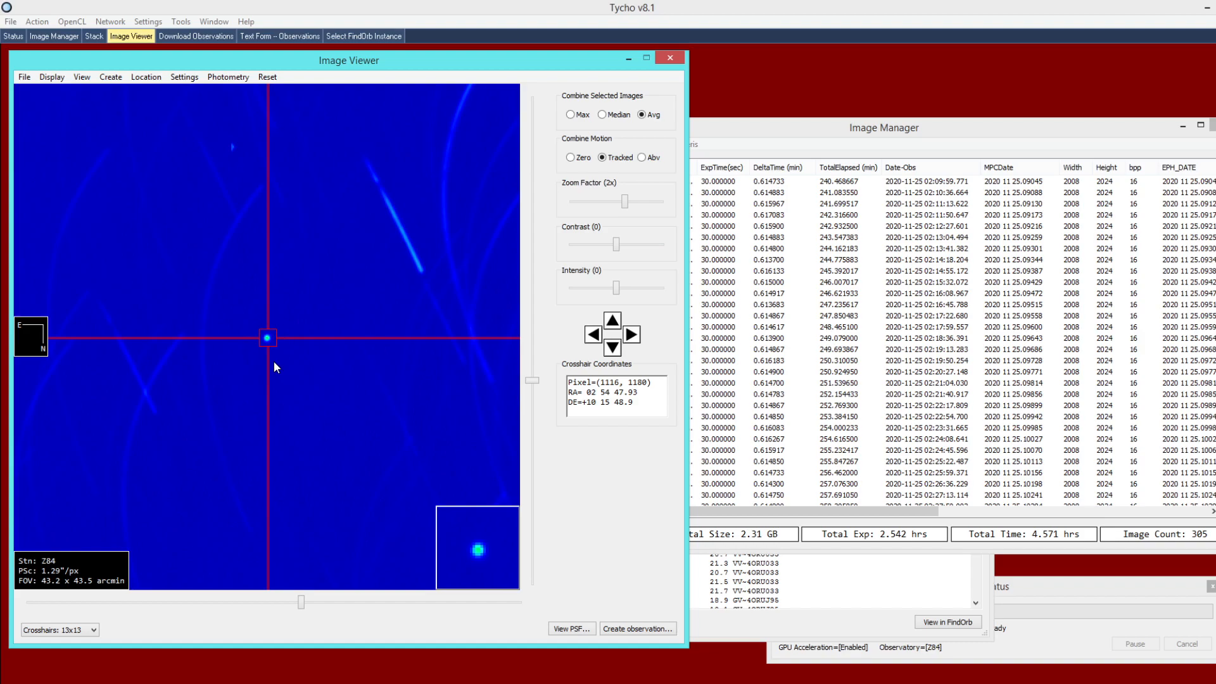
{"action": "scroll", "coordinate": [271, 339], "scroll_direction": "down", "scroll_amount": 2}
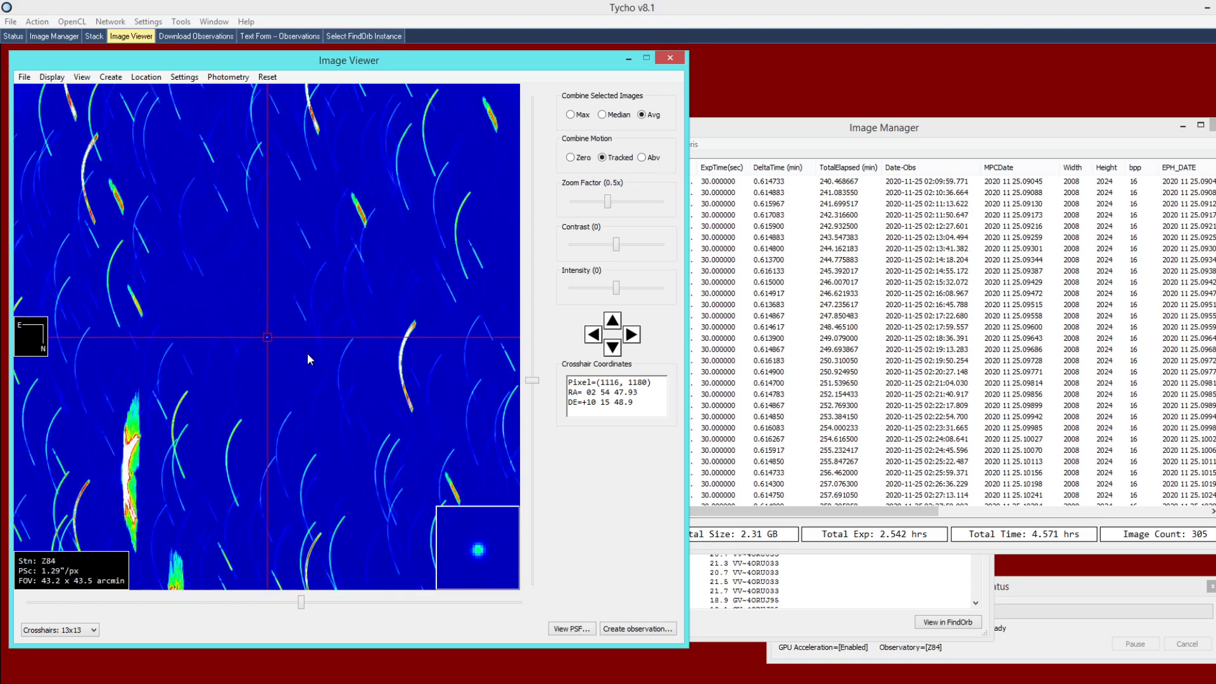
Stack the first third of the images, centre the crosshairs on the object and create an observation from it
{"action": "left_click", "coordinate": [740, 156]}
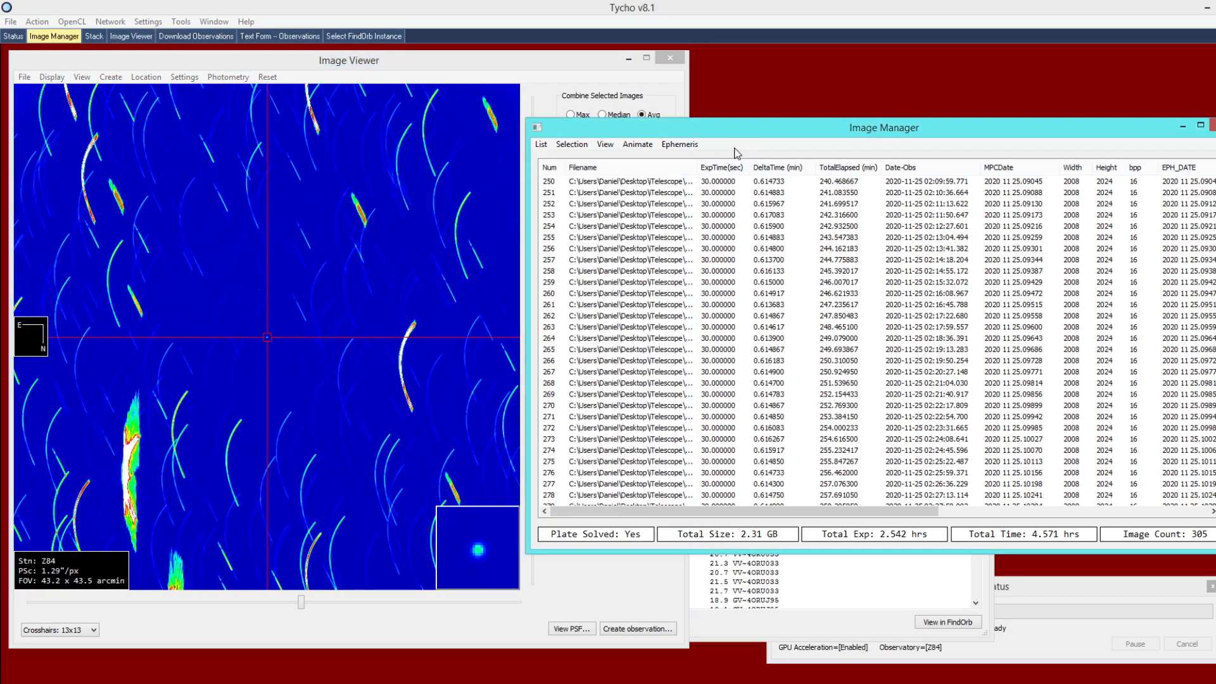
{"action": "left_click", "coordinate": [571, 145]}
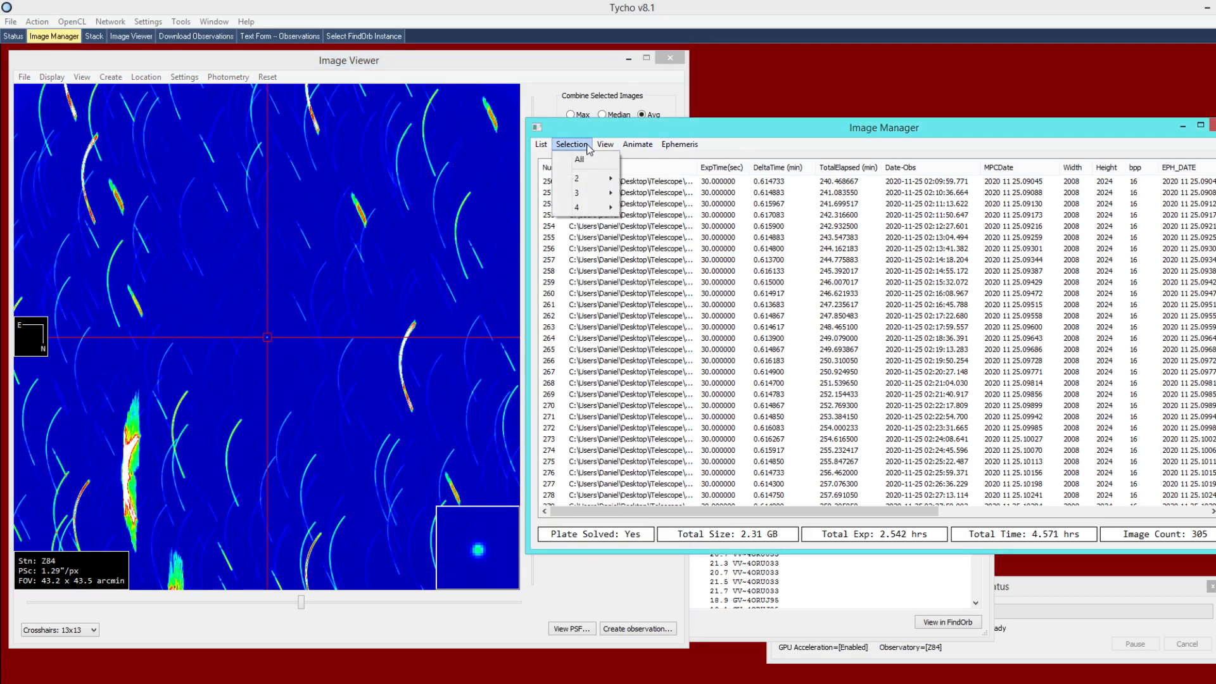
{"action": "left_click", "coordinate": [622, 195]}
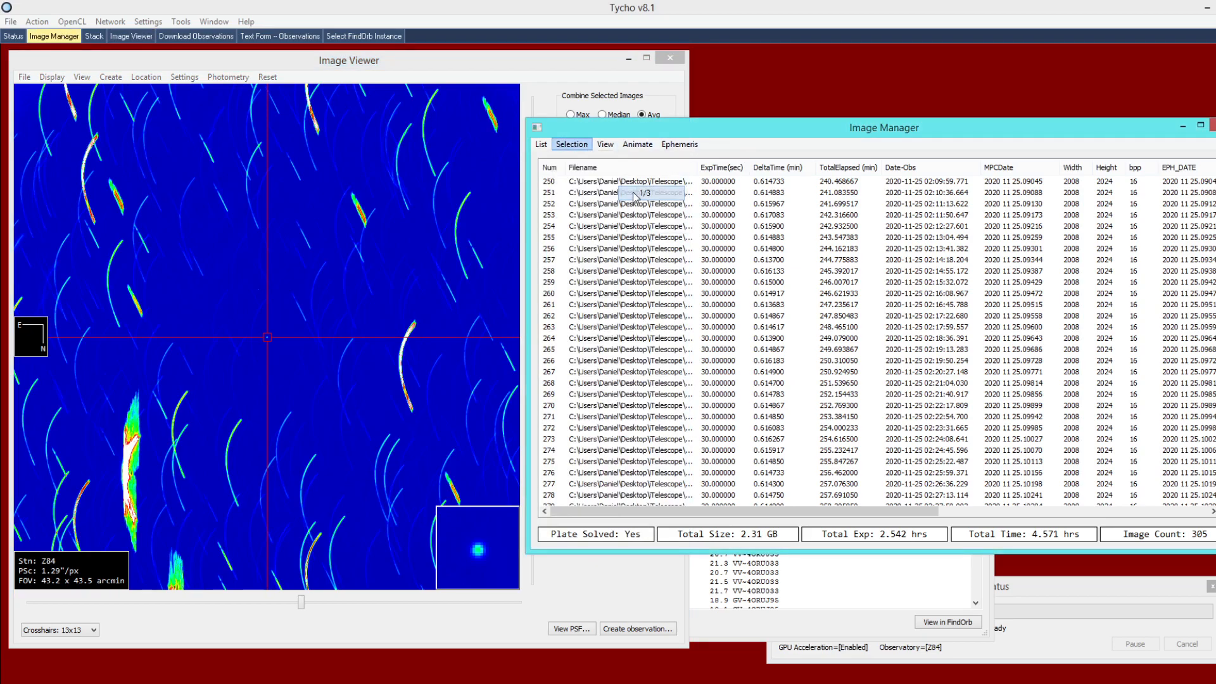
{"action": "left_click", "coordinate": [281, 328]}
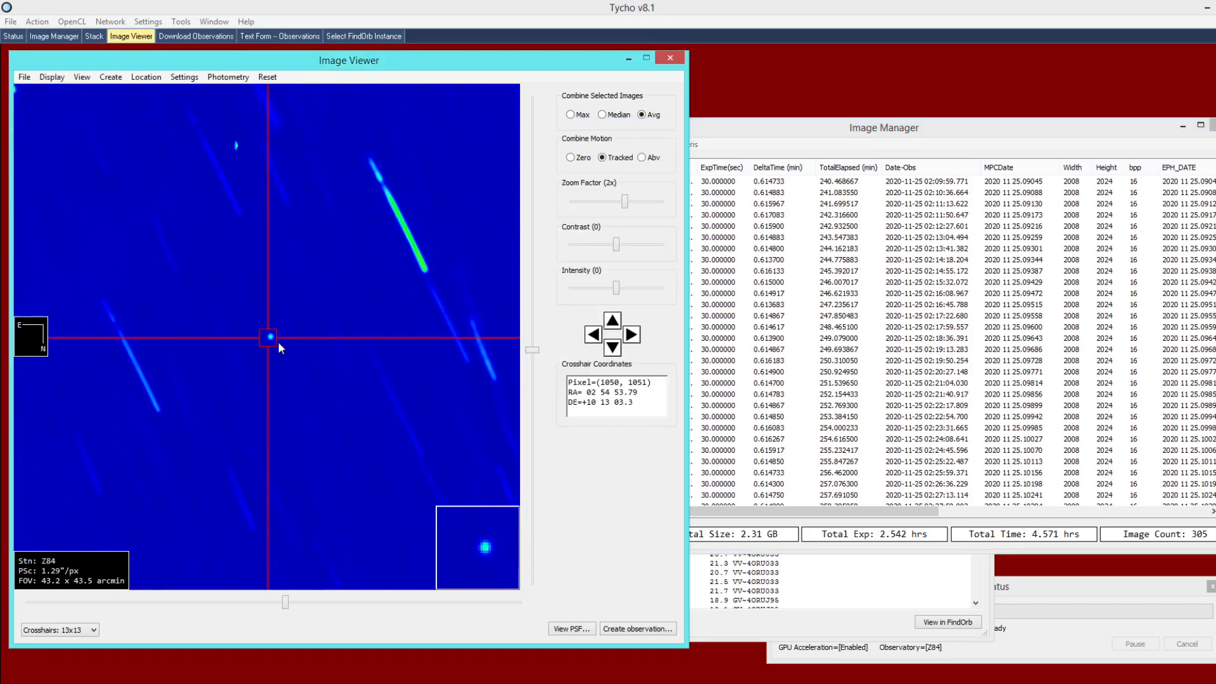
{"action": "left_click", "coordinate": [273, 335]}
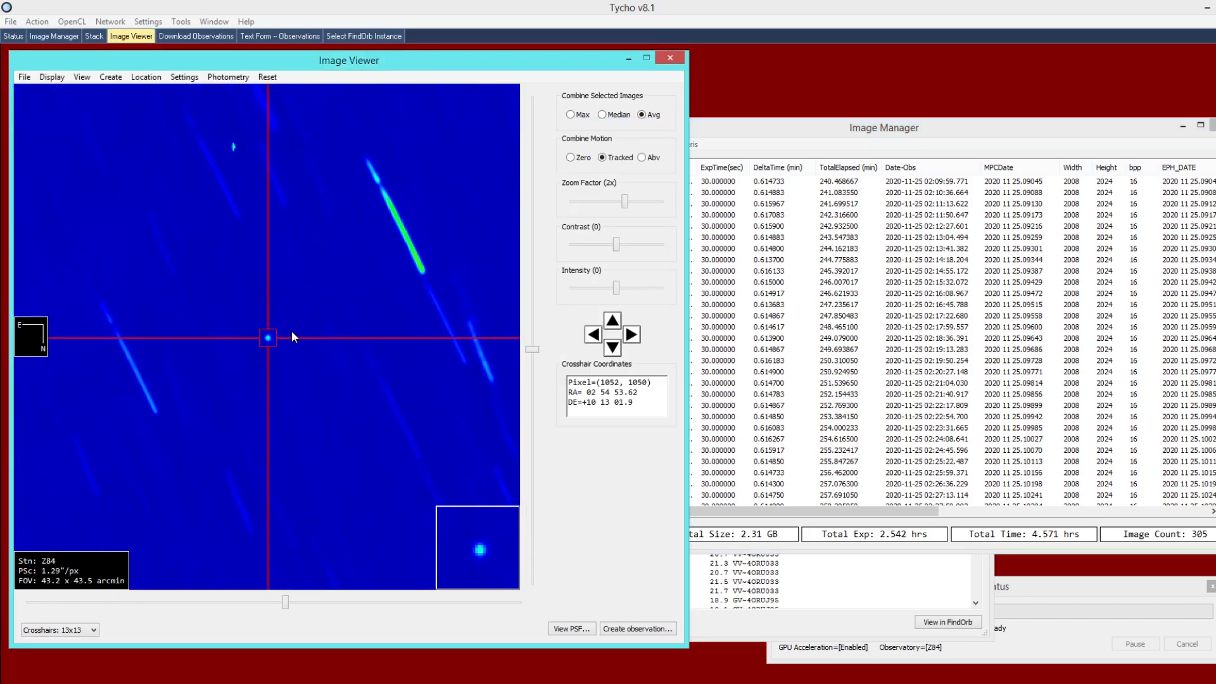
{"action": "right_click", "coordinate": [292, 332]}
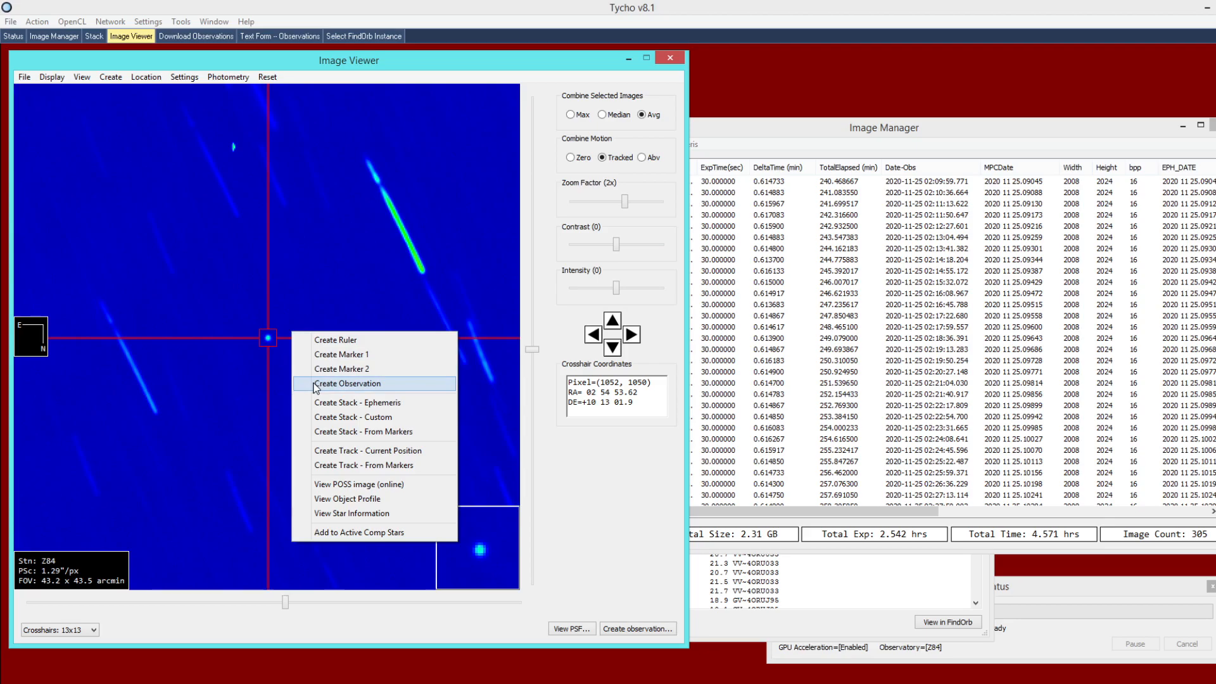
{"action": "left_click", "coordinate": [342, 383]}
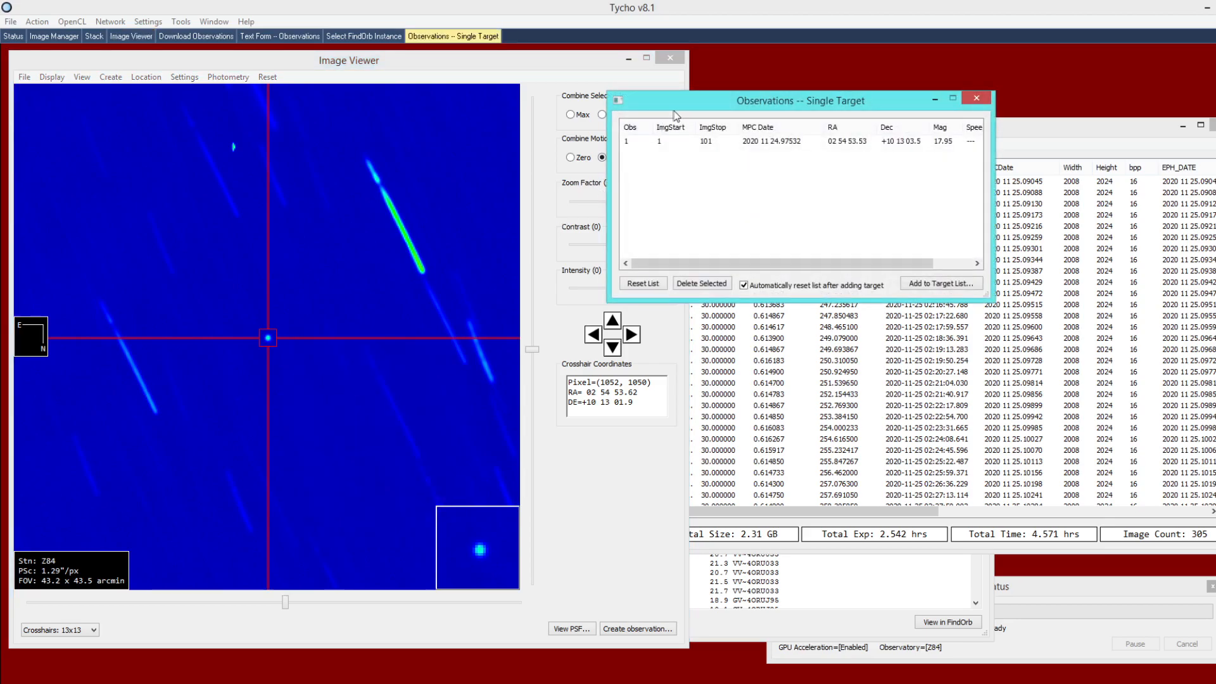
{"action": "left_click_drag", "start_coordinate": [669, 113], "coordinate": [802, 75]}
Select the second third of the images, centre the crosshairs on the object and create a second observation
{"action": "left_click", "coordinate": [721, 141]}
{"action": "left_click", "coordinate": [571, 145]}
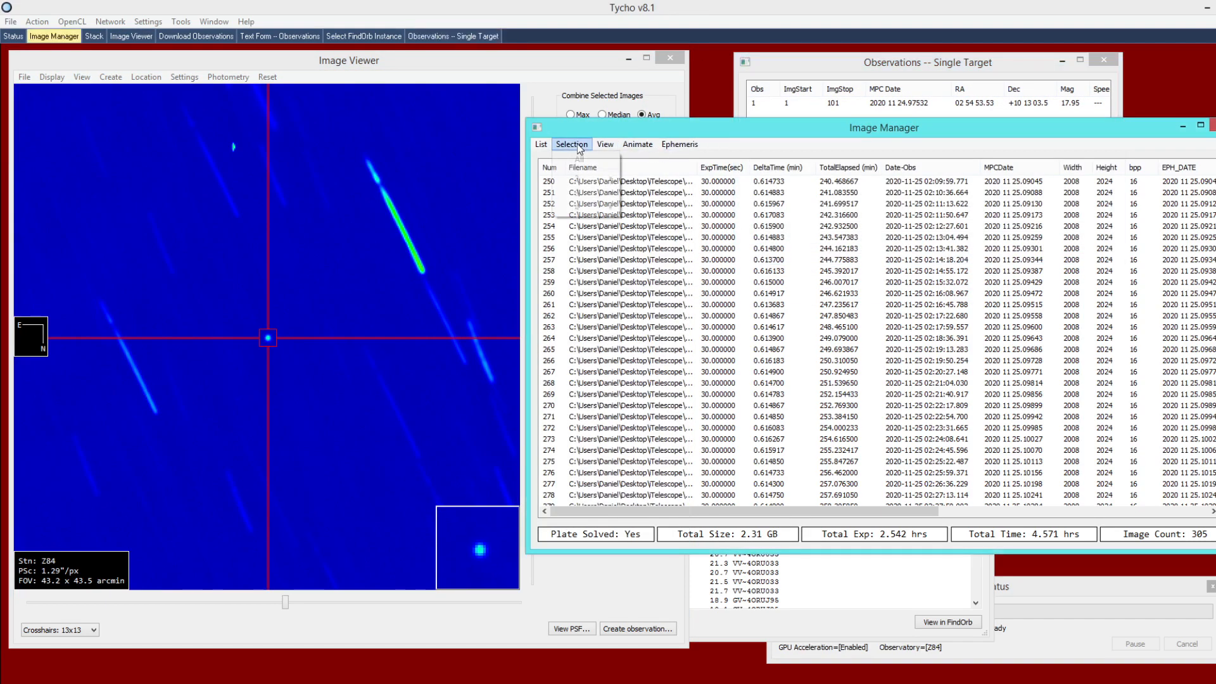
{"action": "mouse_move", "coordinate": [585, 194]}
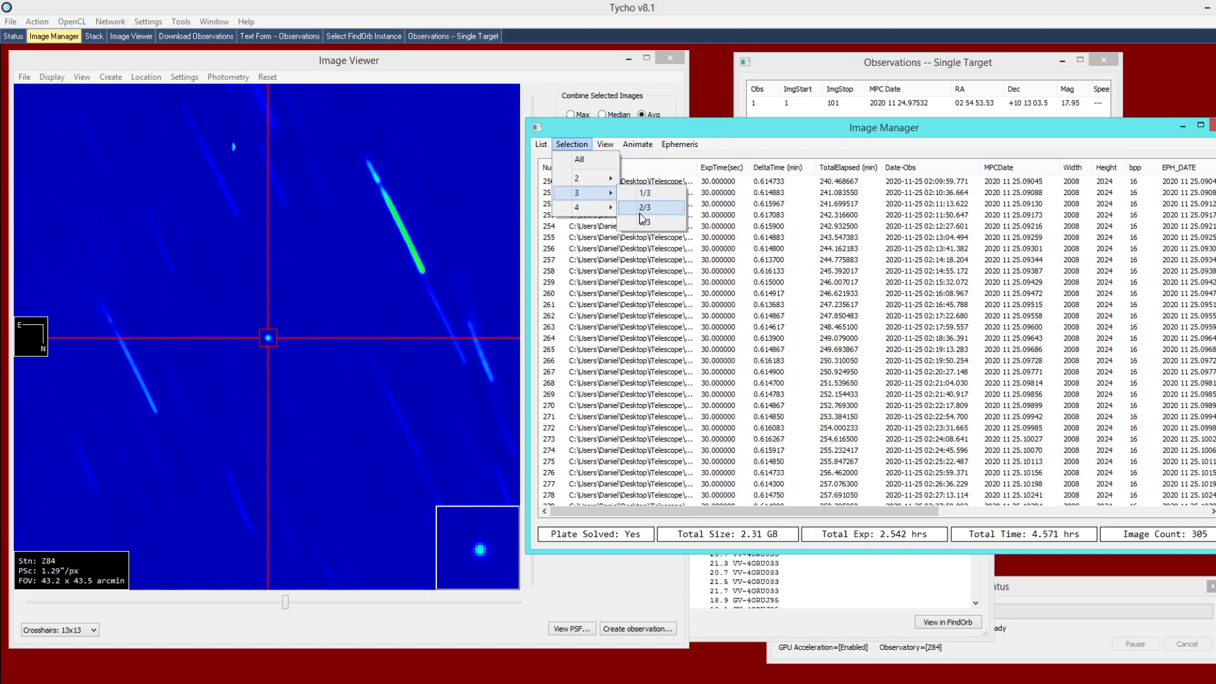
{"action": "left_click", "coordinate": [640, 214]}
{"action": "left_click", "coordinate": [279, 337]}
{"action": "right_click", "coordinate": [284, 336]}
{"action": "left_click", "coordinate": [342, 382]}
Select the last third of the images, centre the crosshairs on the object and create a third observation
{"action": "left_click", "coordinate": [732, 150]}
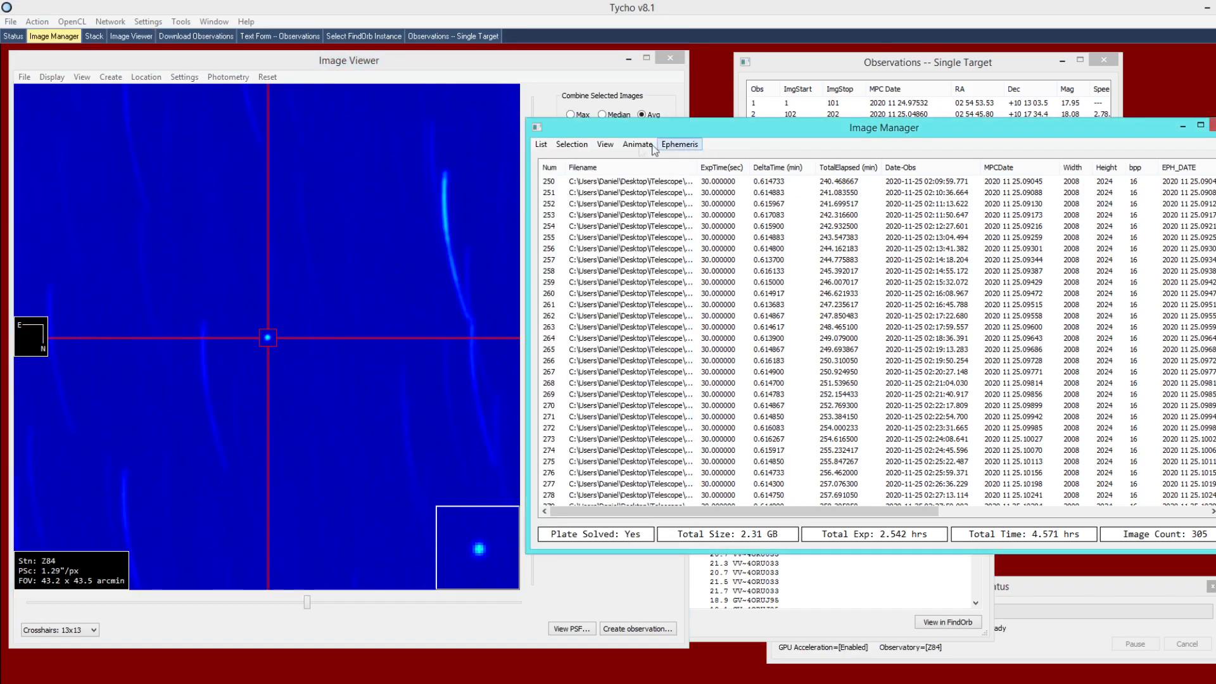
{"action": "left_click", "coordinate": [572, 145]}
{"action": "mouse_move", "coordinate": [602, 207]}
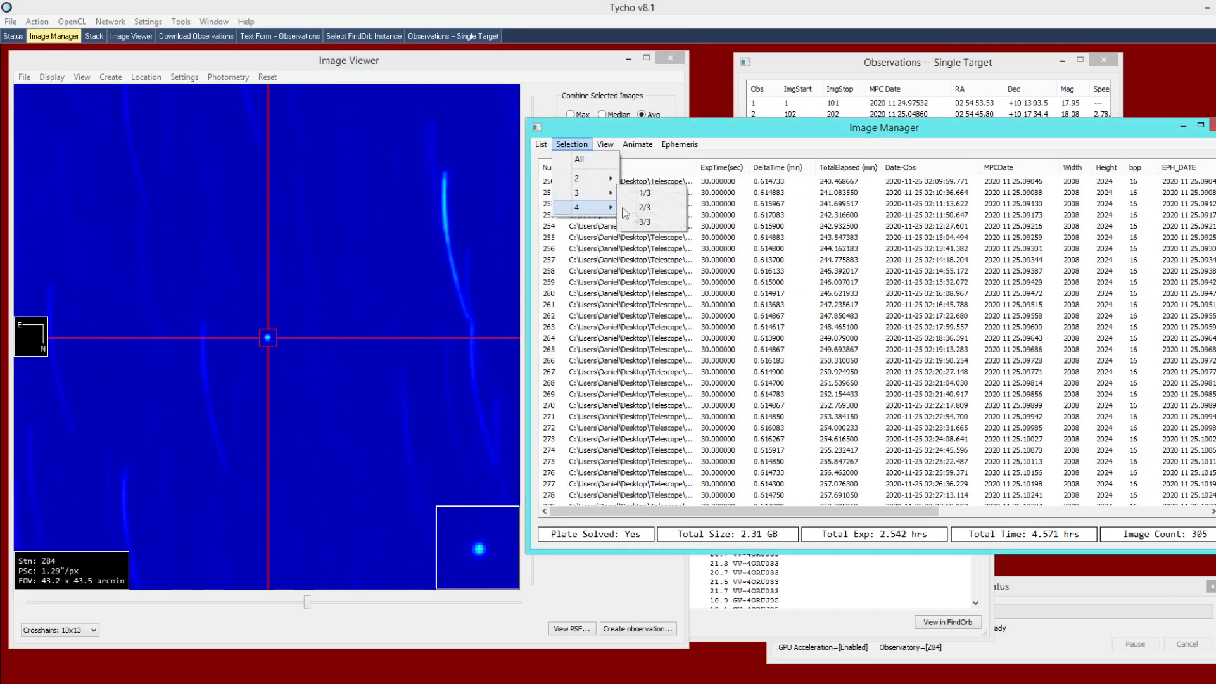
{"action": "left_click", "coordinate": [646, 222]}
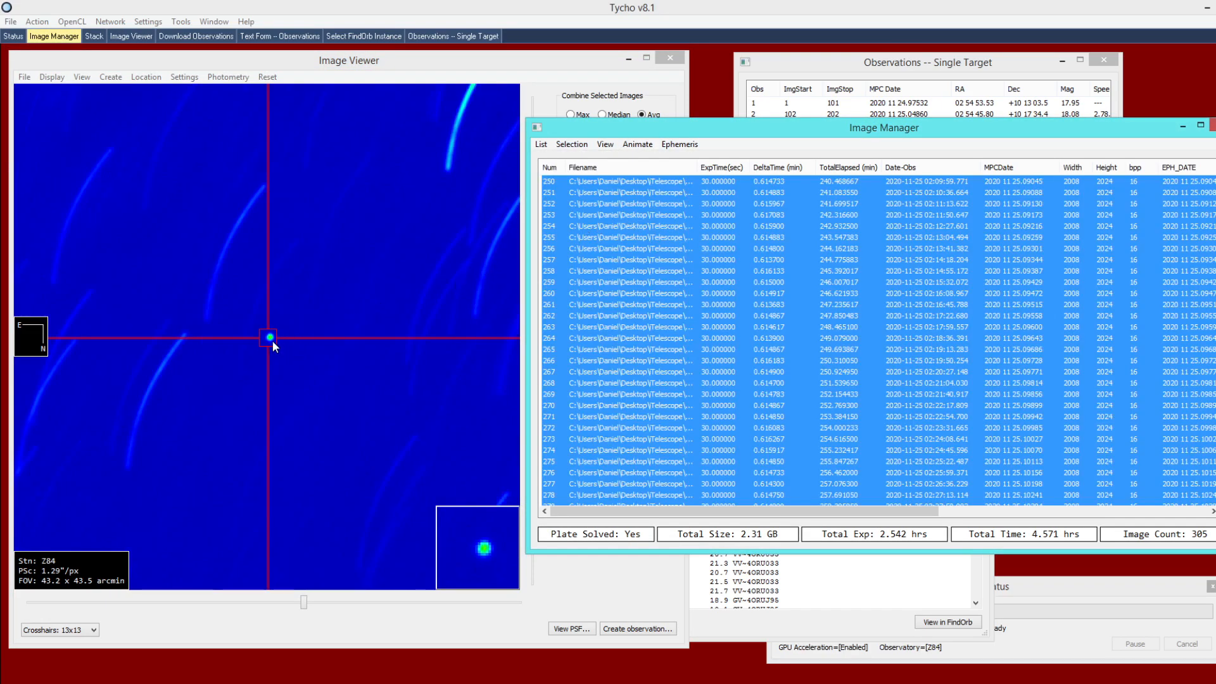
{"action": "left_click", "coordinate": [272, 341]}
{"action": "right_click", "coordinate": [287, 335]}
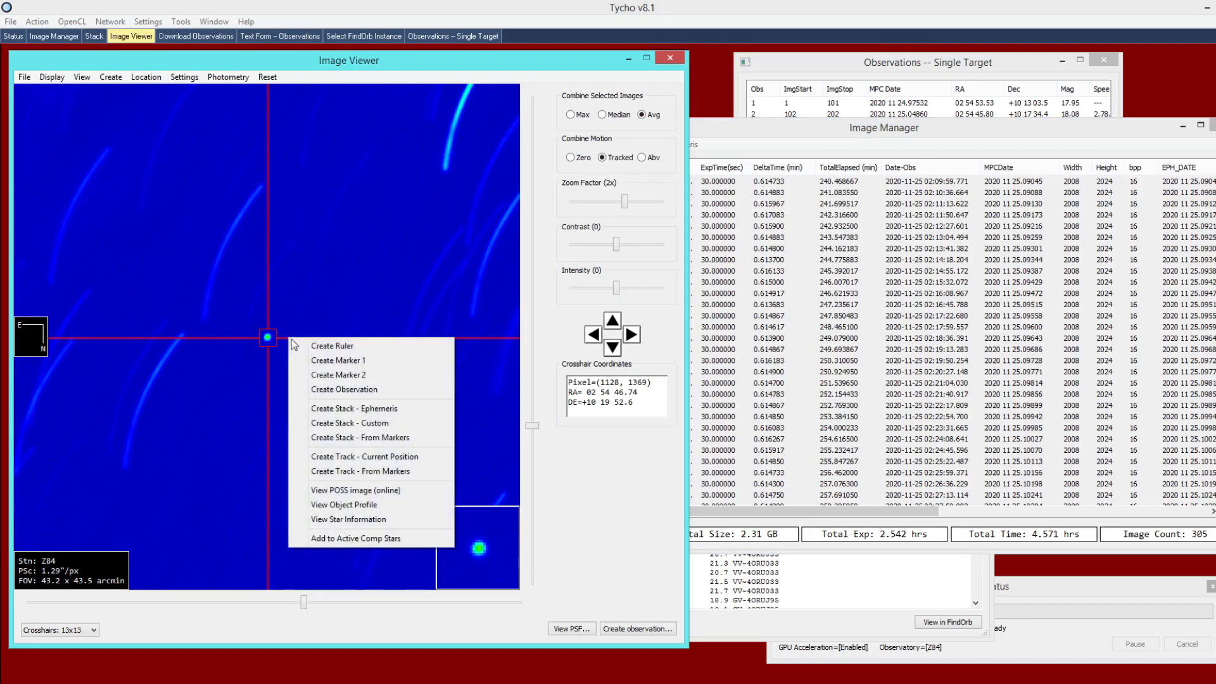
{"action": "left_click", "coordinate": [315, 389]}
Add the three single-target observations to the target list under the provisional designation 2020 SO
{"action": "left_click_drag", "start_coordinate": [784, 67], "coordinate": [746, 82]}
{"action": "left_click", "coordinate": [1008, 262]}
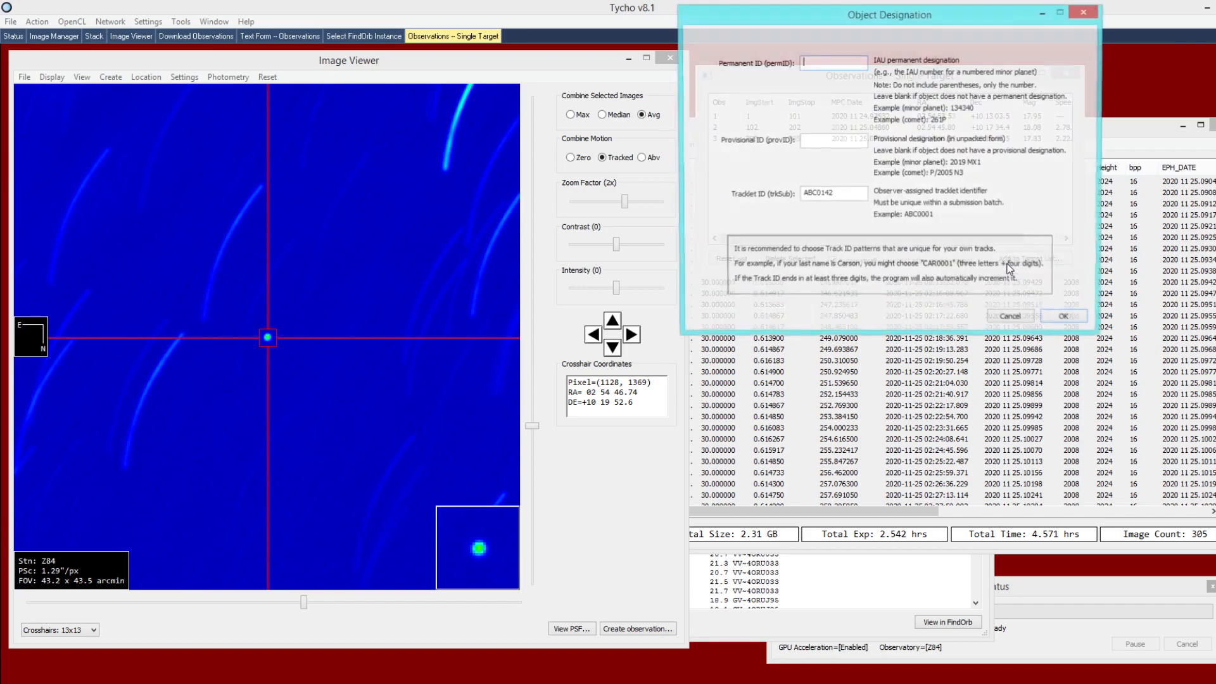
{"action": "left_click", "coordinate": [815, 142]}
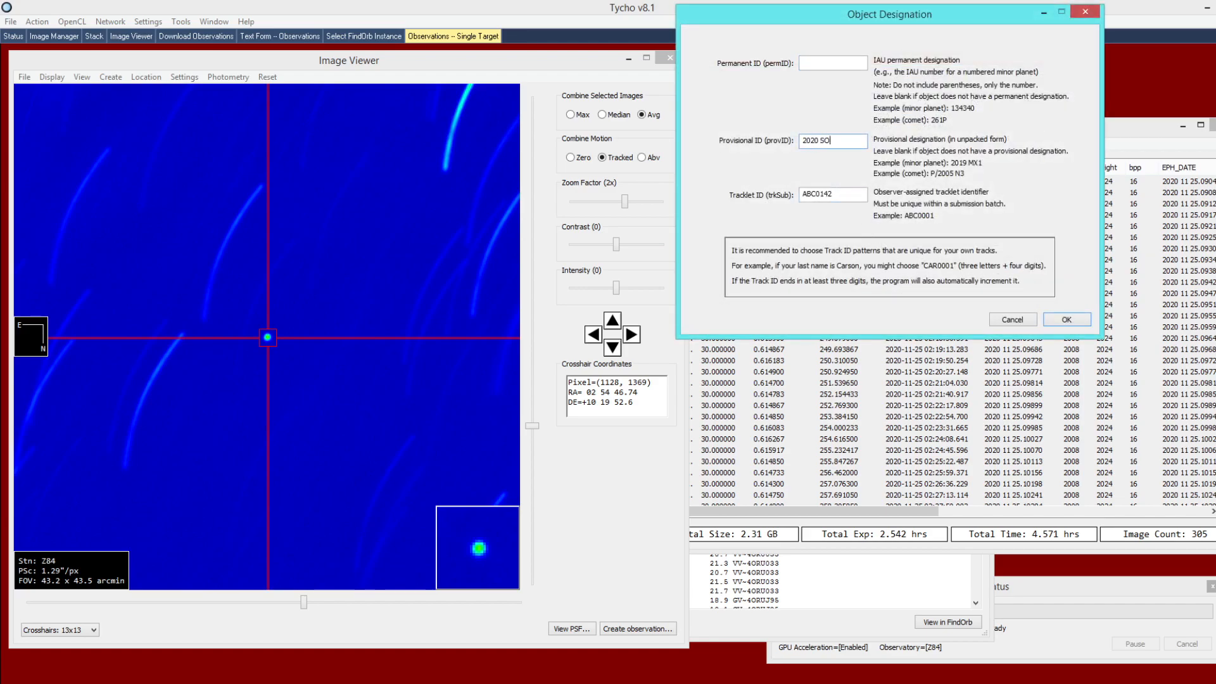
{"action": "left_click", "coordinate": [1066, 319]}
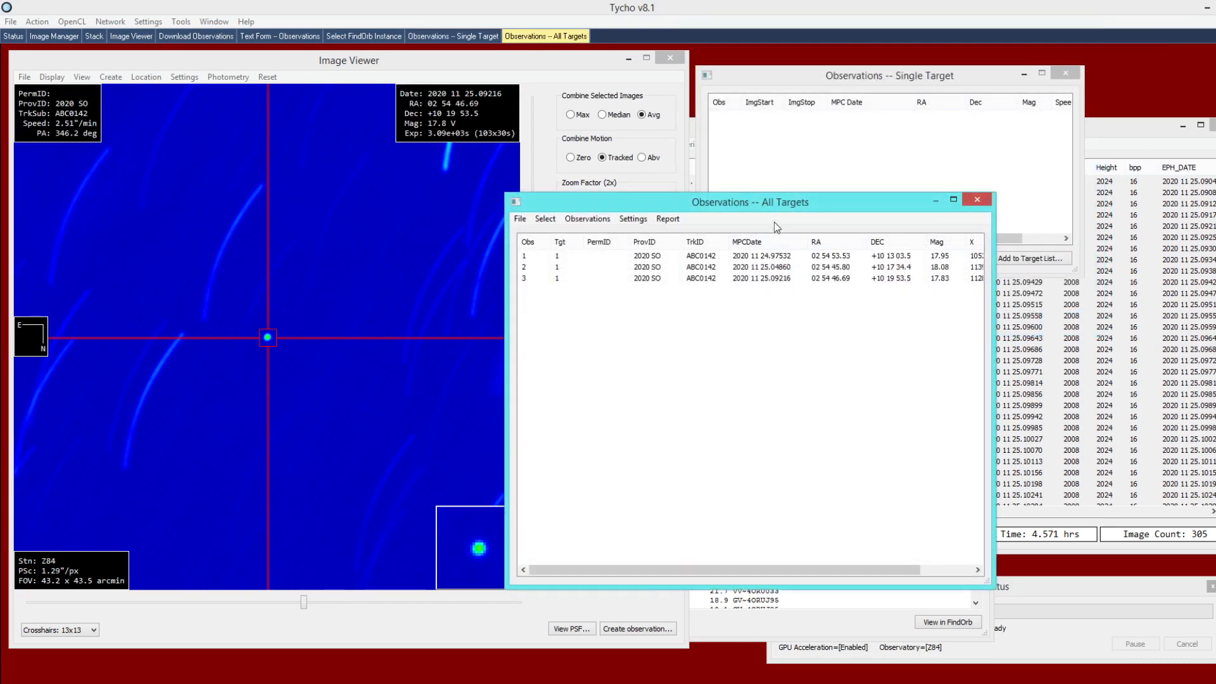
View each of the three 2020 SO observations in turn in the image viewer
{"action": "left_click_drag", "start_coordinate": [769, 207], "coordinate": [829, 207]}
{"action": "left_click", "coordinate": [640, 252]}
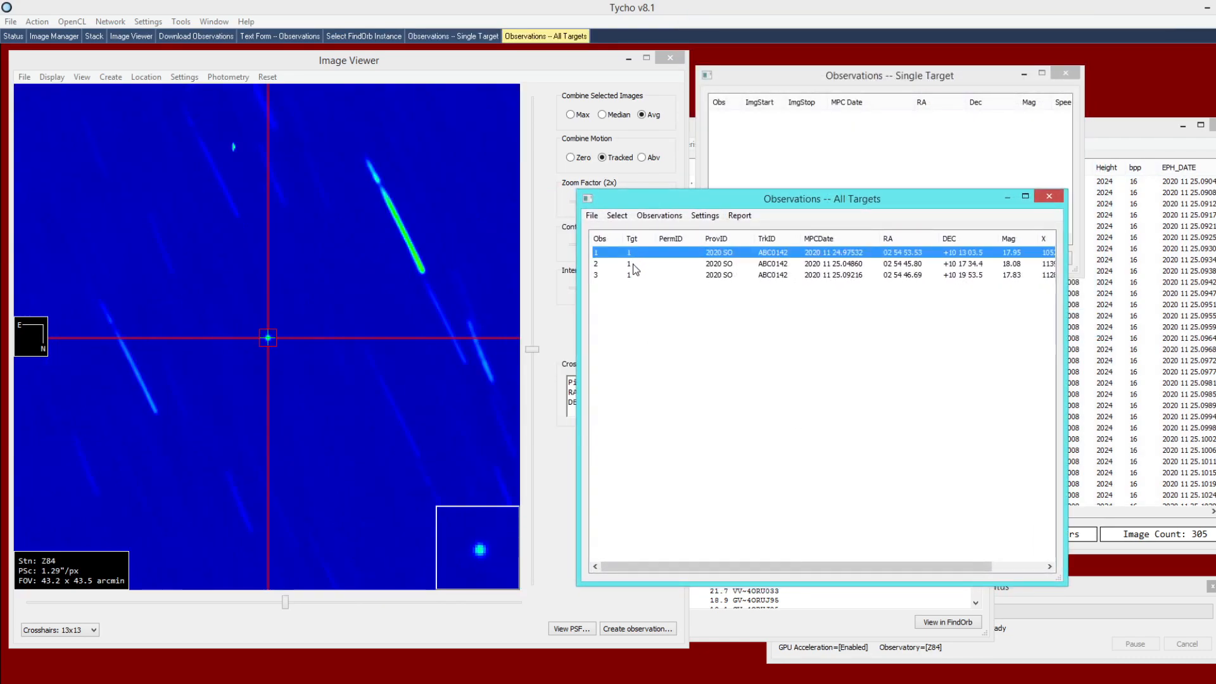
{"action": "left_click", "coordinate": [634, 264]}
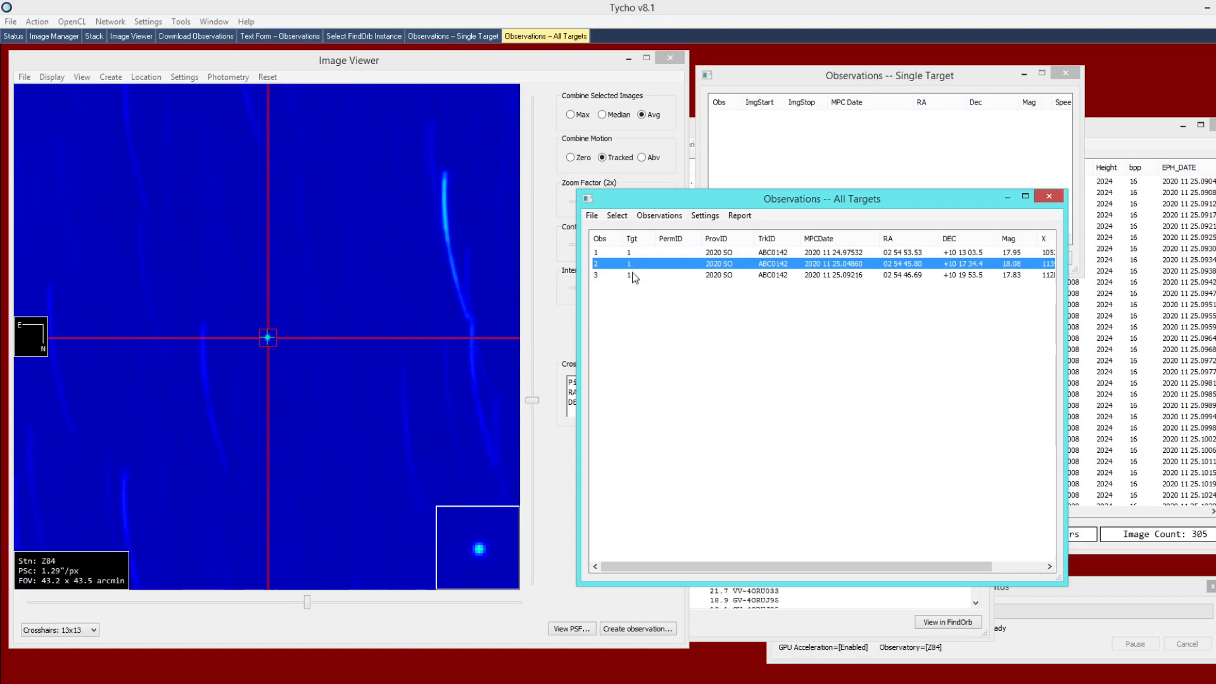
{"action": "left_click", "coordinate": [637, 279]}
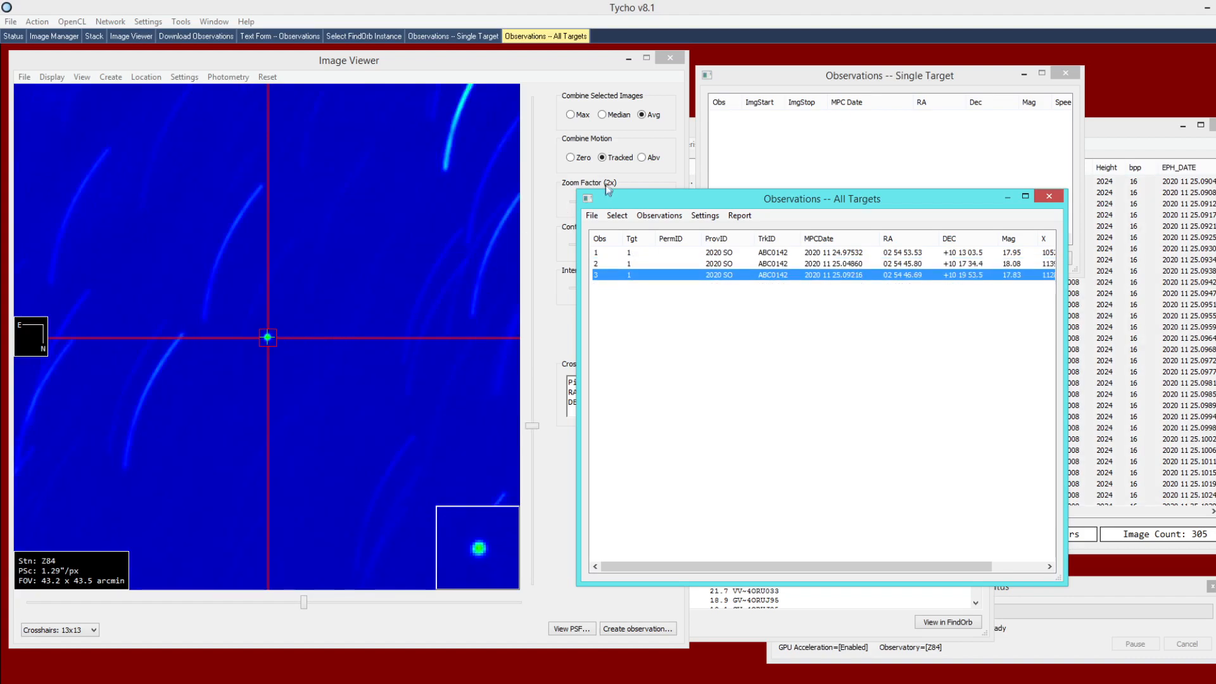
Compare the object's centring in all three observations at 8x zoom and return the image viewer to 2x
{"action": "left_click", "coordinate": [617, 155]}
{"action": "left_click_drag", "start_coordinate": [624, 202], "coordinate": [638, 202]}
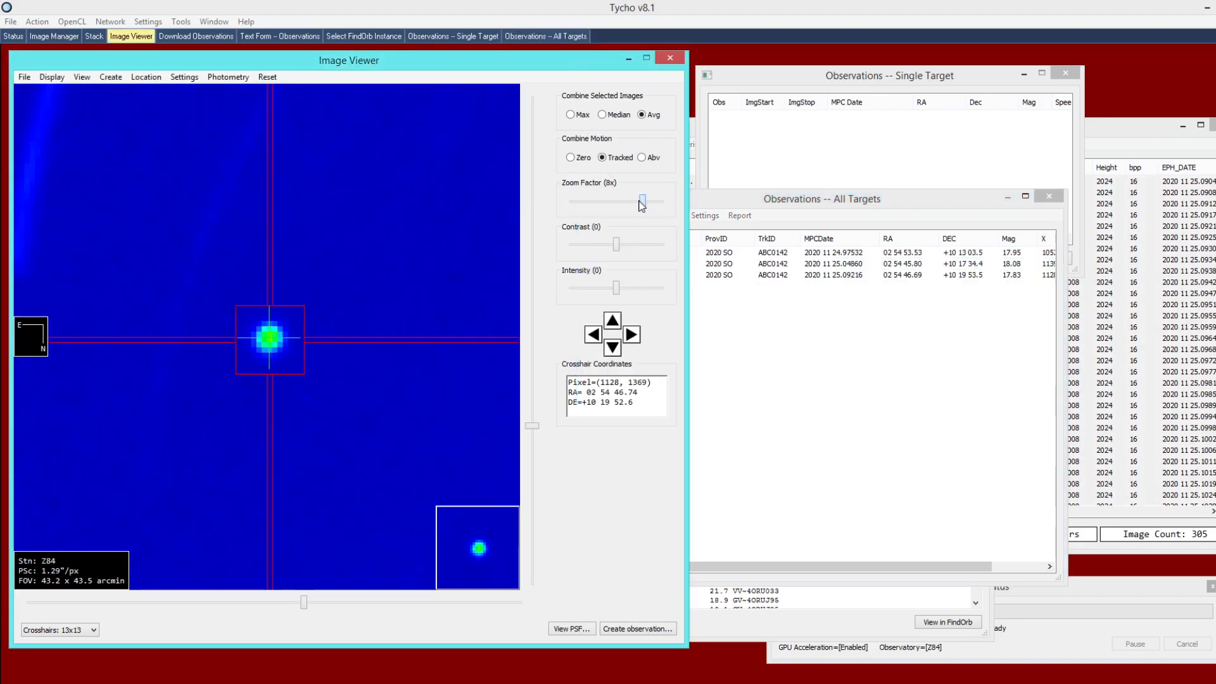
{"action": "left_click", "coordinate": [725, 256]}
{"action": "left_click", "coordinate": [726, 263]}
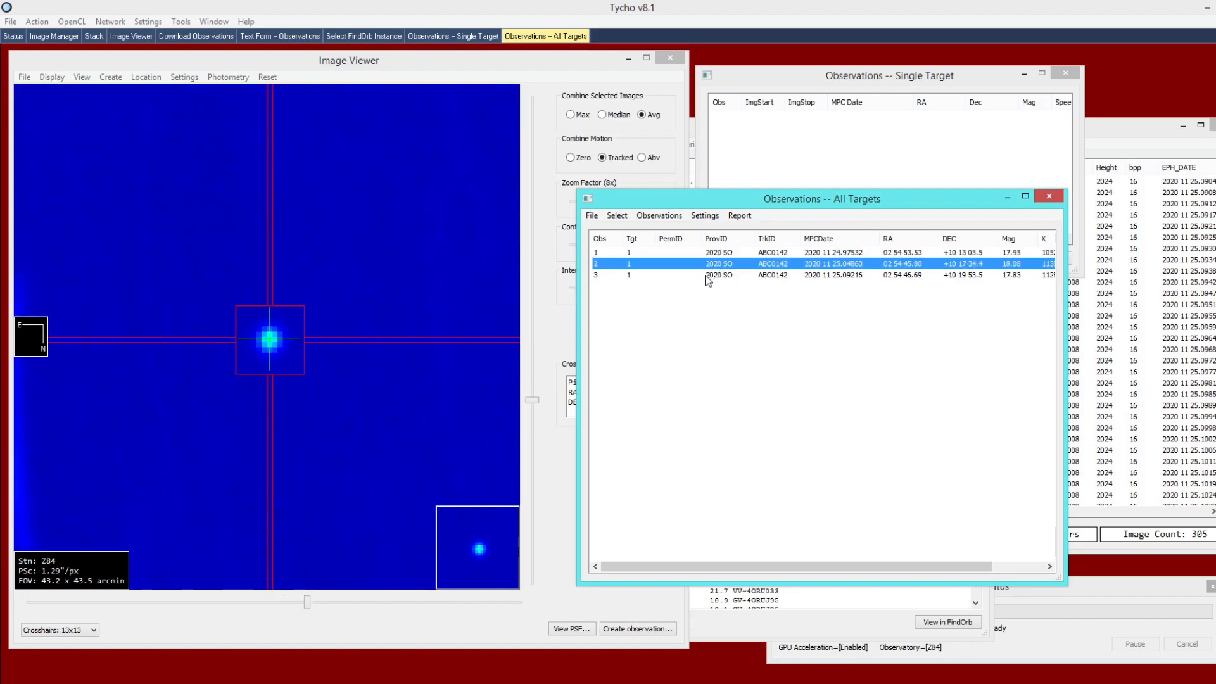
{"action": "left_click", "coordinate": [708, 275]}
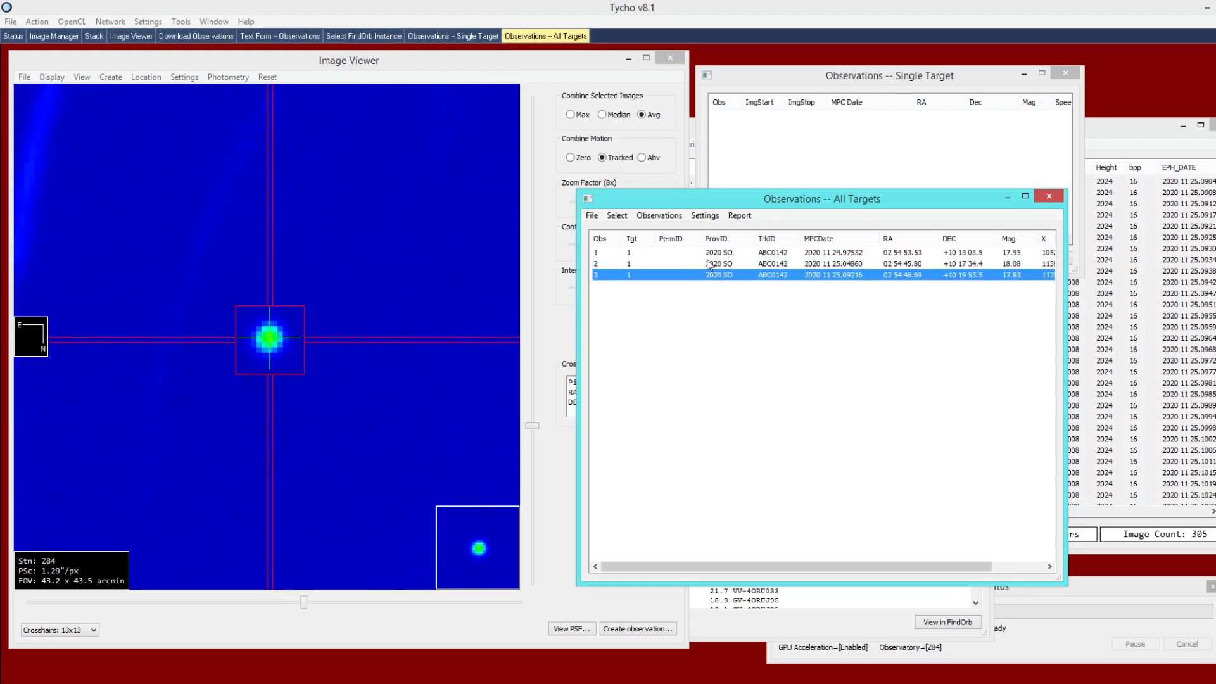
{"action": "left_click", "coordinate": [707, 253]}
{"action": "left_click", "coordinate": [706, 265]}
{"action": "left_click", "coordinate": [706, 274]}
{"action": "left_click", "coordinate": [557, 64]}
{"action": "left_click_drag", "start_coordinate": [635, 205], "coordinate": [622, 203]}
Select all three 2020 SO observations and open them as text together with the existing observations
{"action": "left_click", "coordinate": [777, 199]}
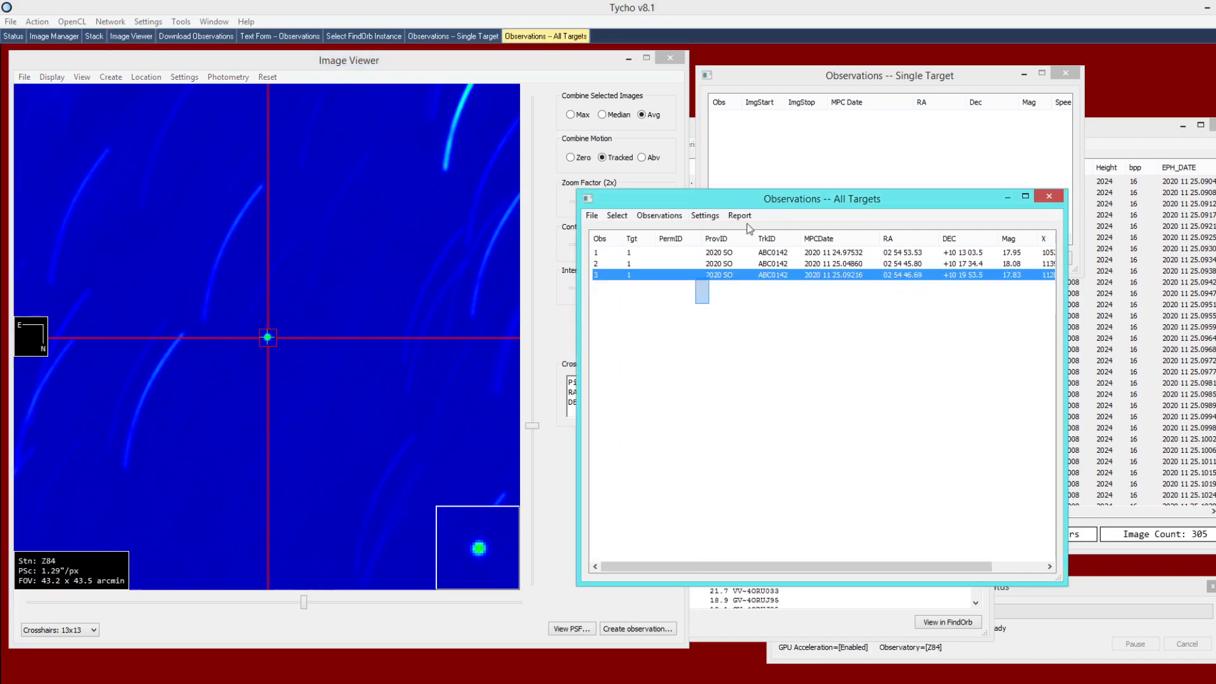
{"action": "key", "text": "ctrl+a"}
{"action": "right_click", "coordinate": [683, 264]}
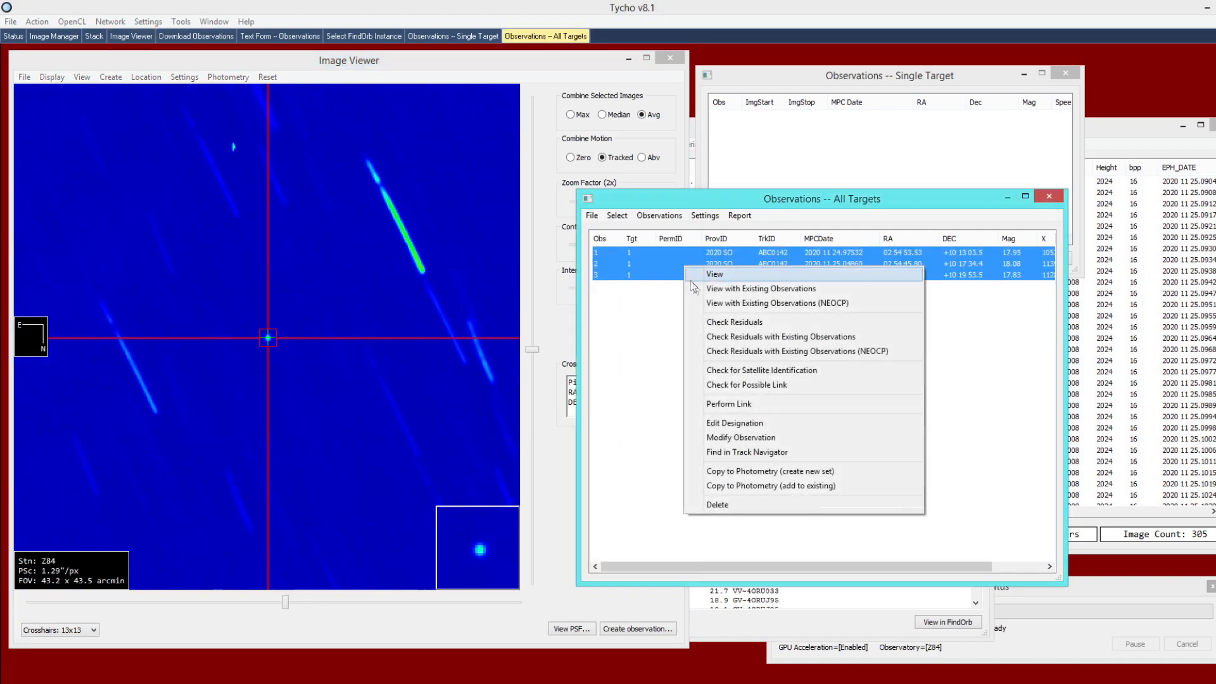
{"action": "left_click", "coordinate": [736, 290]}
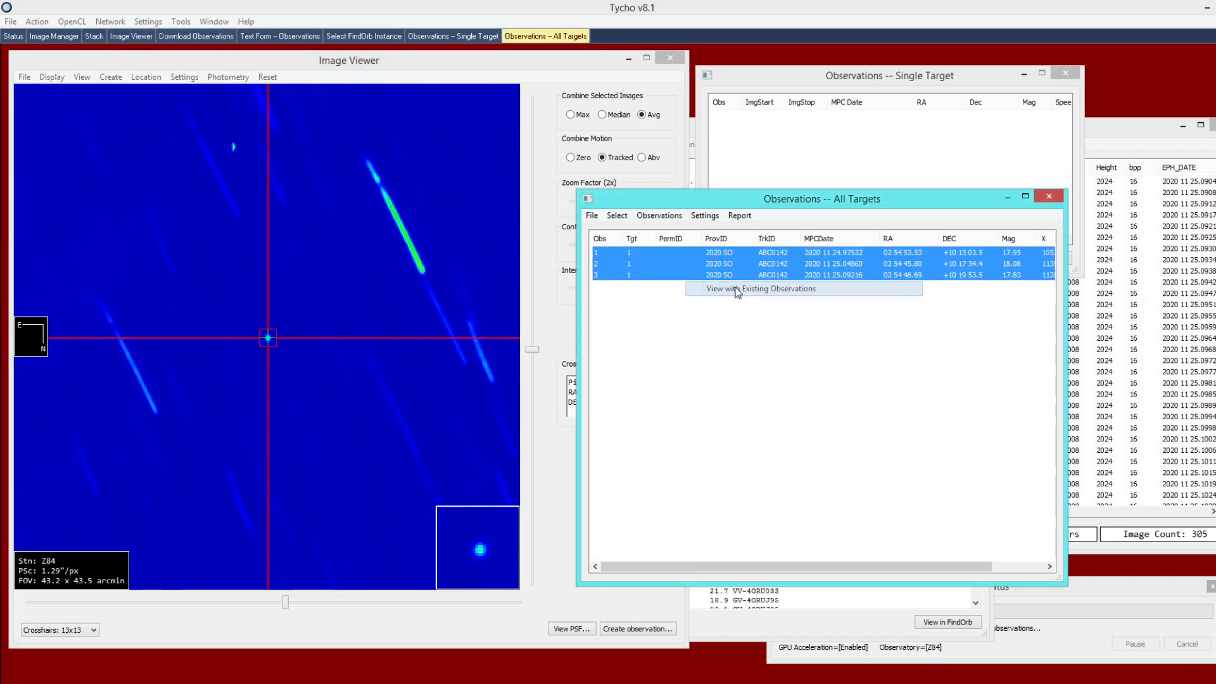
Set off the three new Z84 lines at the end of the observation text with blank lines
{"action": "left_click_drag", "start_coordinate": [978, 296], "coordinate": [972, 589]}
{"action": "left_click", "coordinate": [792, 573]}
{"action": "key", "text": "Return"}
{"action": "left_click_drag", "start_coordinate": [741, 240], "coordinate": [737, 151]}
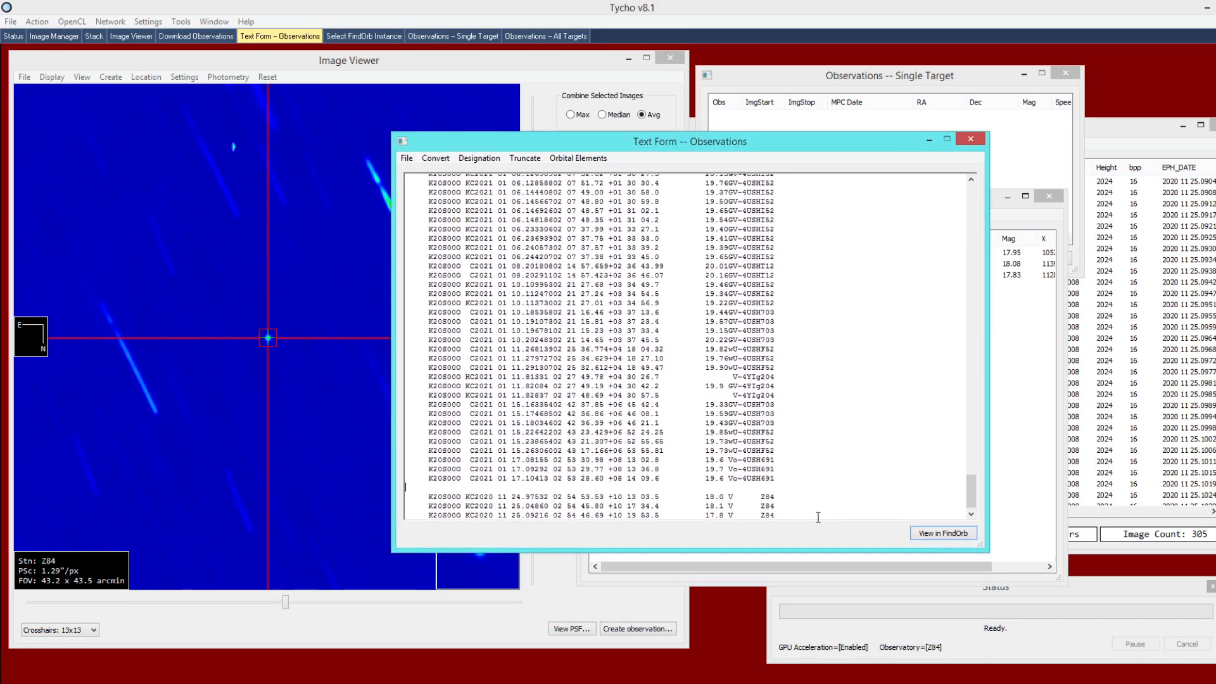
{"action": "left_click", "coordinate": [799, 512]}
{"action": "key", "text": "Return"}
{"action": "key", "text": "Return"}
{"action": "key", "text": "Return"}
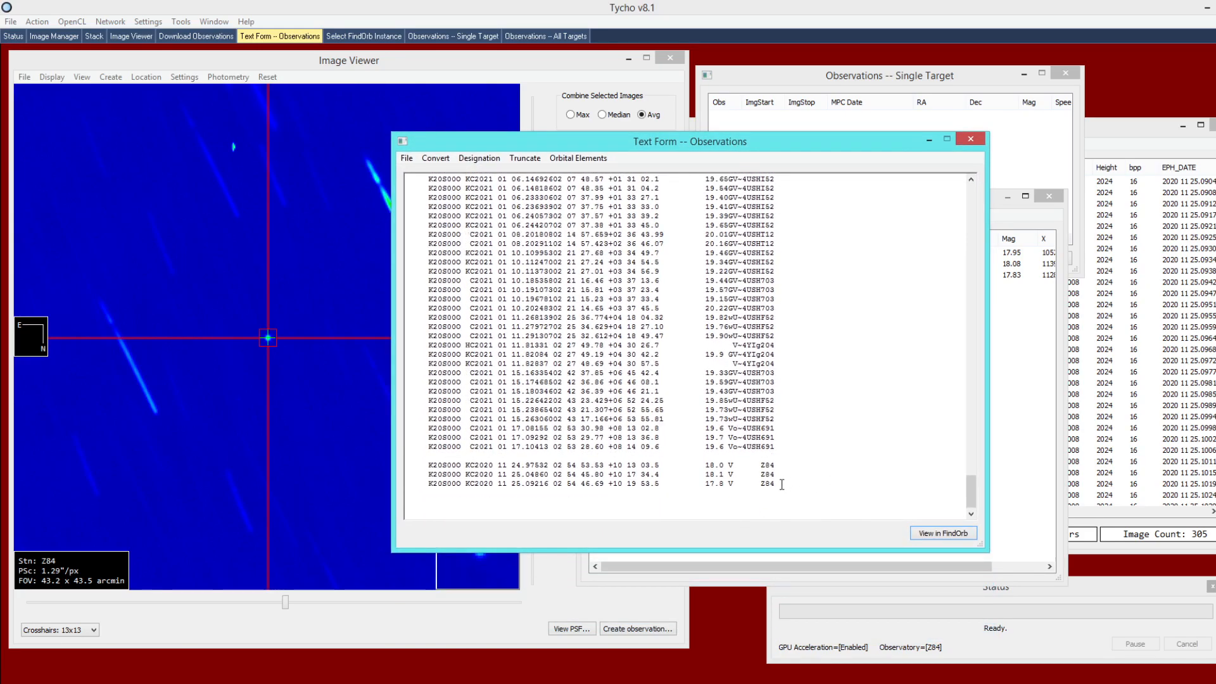
{"action": "left_click_drag", "start_coordinate": [782, 484], "coordinate": [404, 465]}
{"action": "left_click", "coordinate": [704, 453]}
Run the full observation list through FindOrb, examine the residuals of the orbit solution and close it
{"action": "left_click", "coordinate": [936, 534]}
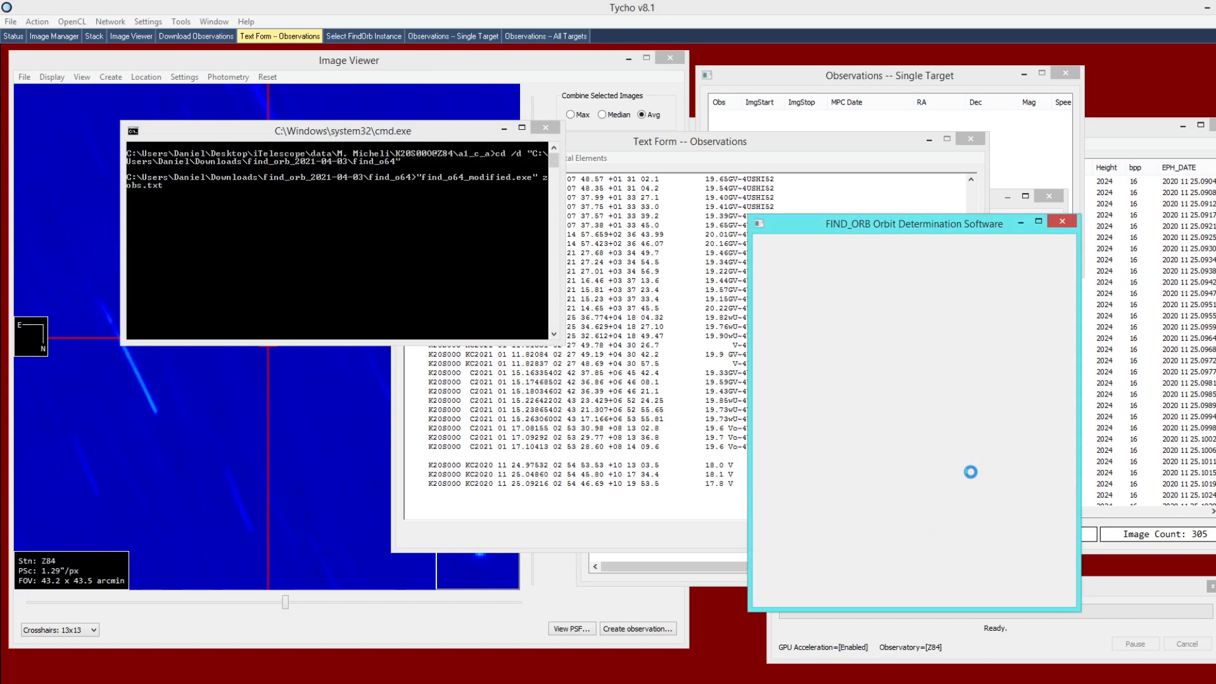
{"action": "left_click_drag", "start_coordinate": [1006, 423], "coordinate": [1013, 453]}
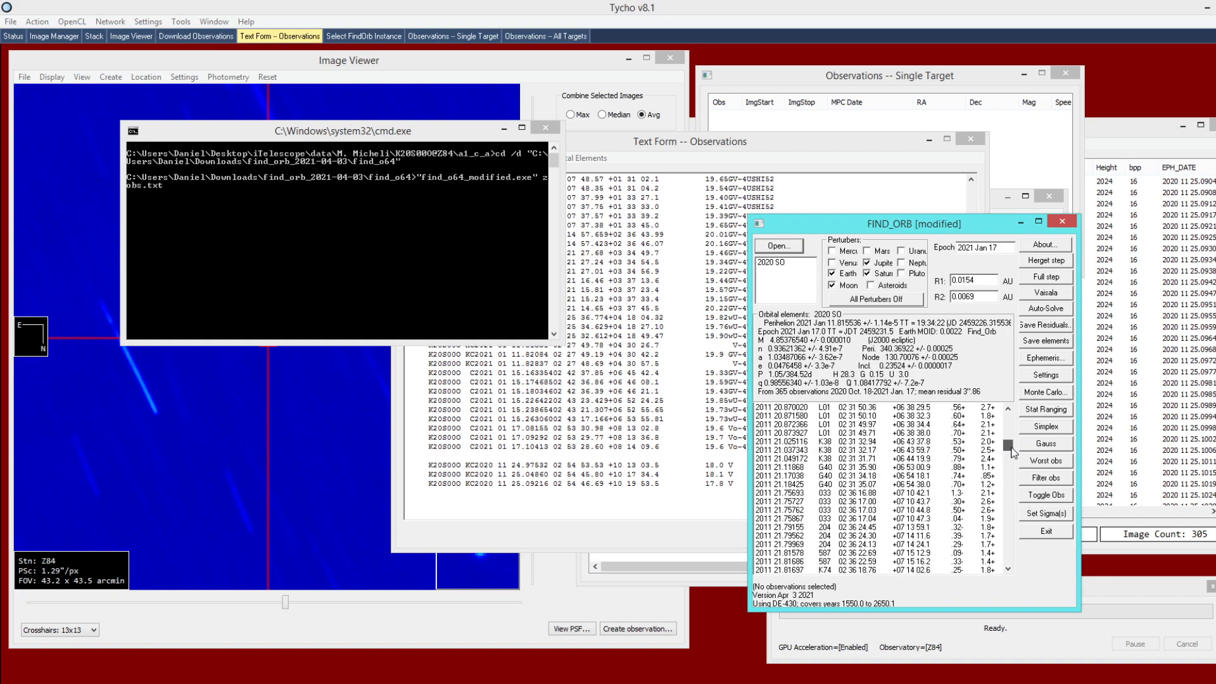
{"action": "mouse_move", "coordinate": [1013, 452]}
{"action": "left_mouse_down"}
{"action": "mouse_move", "coordinate": [1010, 426]}
{"action": "mouse_move", "coordinate": [1010, 449]}
{"action": "left_mouse_up"}
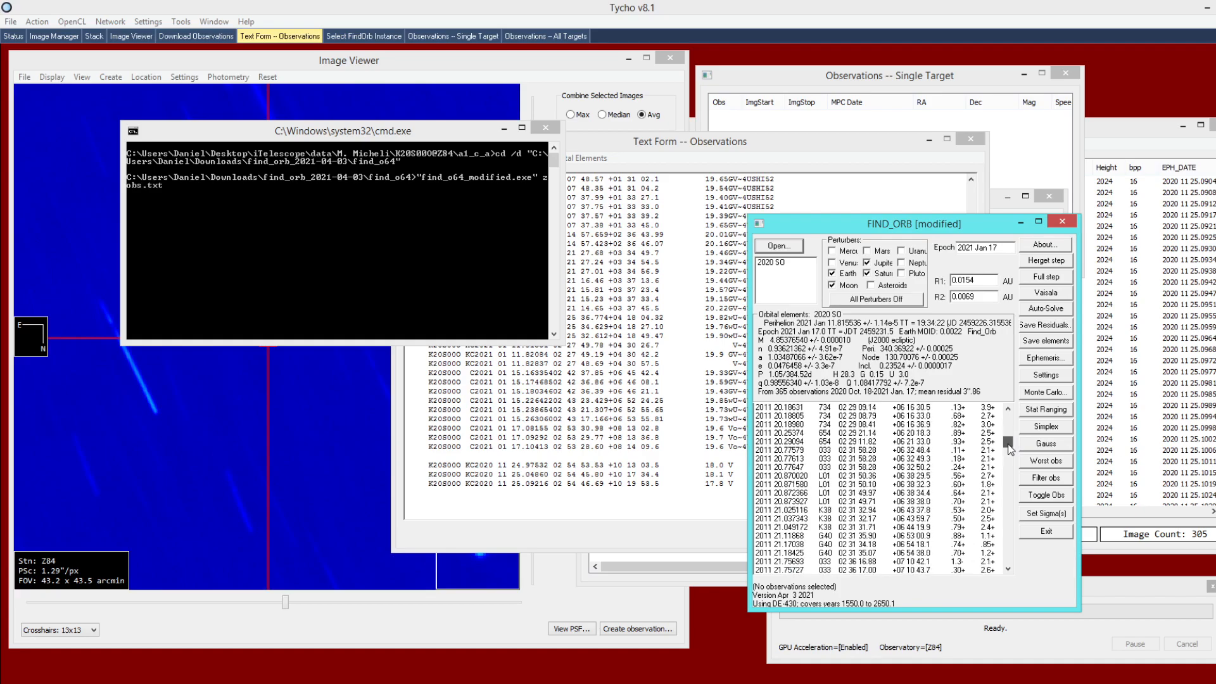
{"action": "left_click", "coordinate": [1062, 221]}
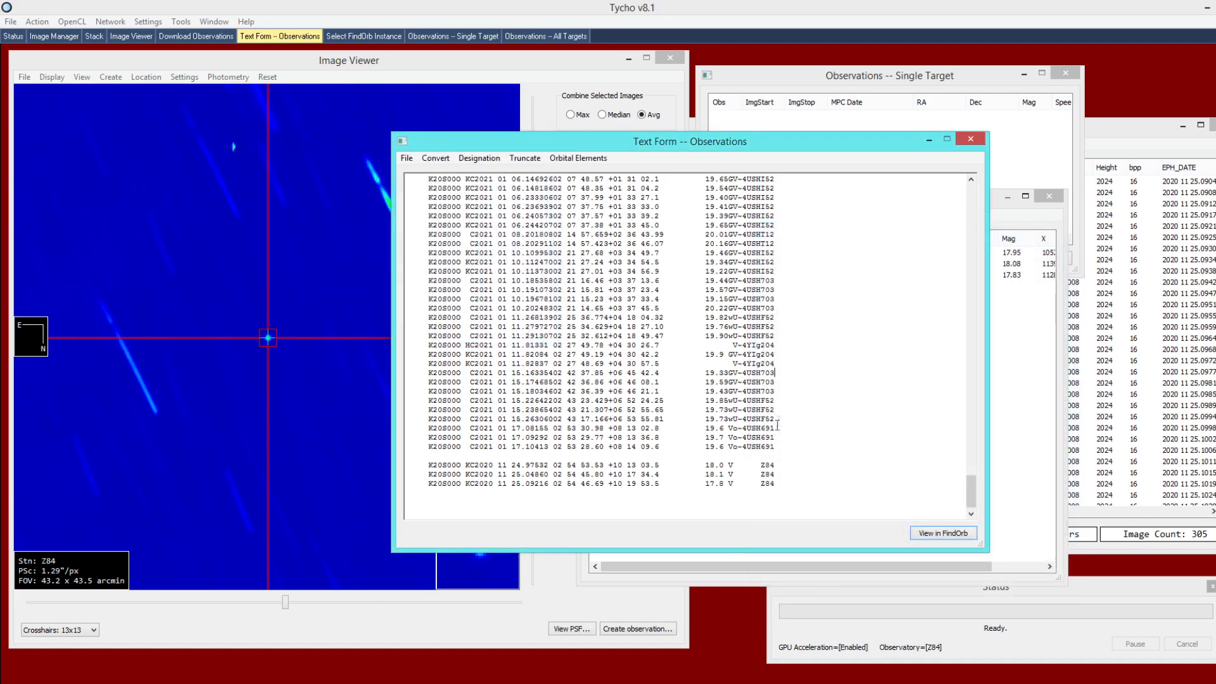
Delete the existing observations dated from 1 December 2020 onward, keeping the three new Z84 lines
{"action": "scroll", "coordinate": [670, 400], "scroll_direction": "up", "scroll_amount": 5}
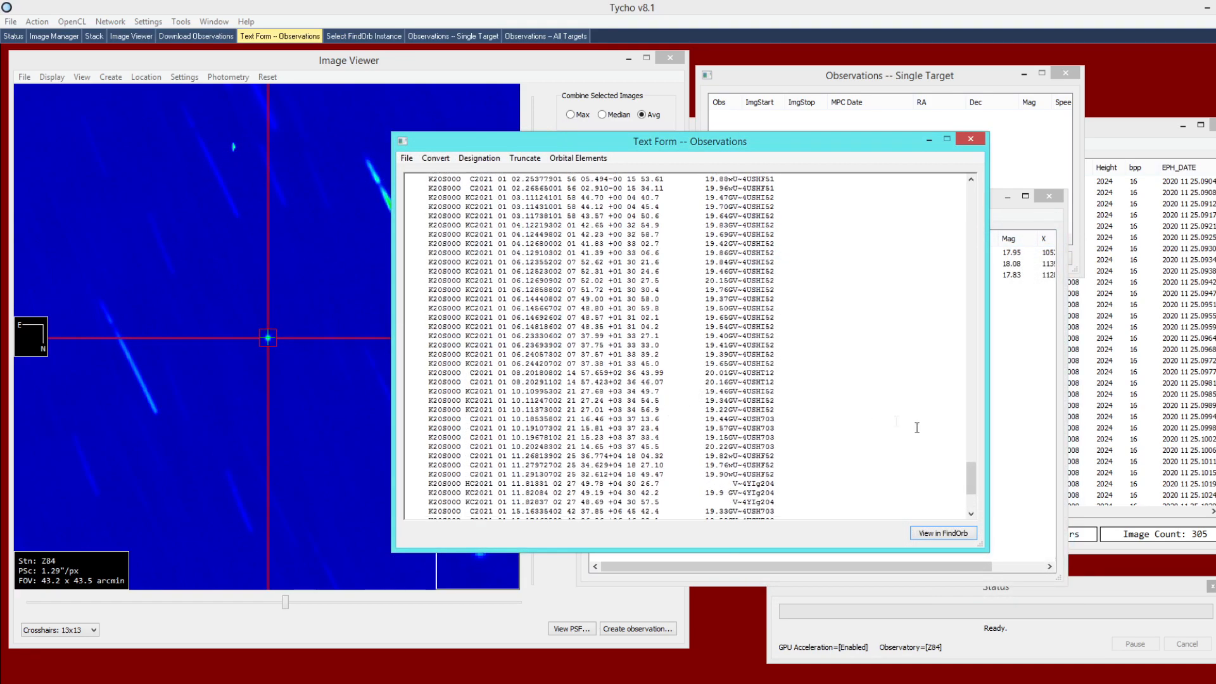
{"action": "left_click_drag", "start_coordinate": [968, 488], "coordinate": [958, 356]}
{"action": "scroll", "coordinate": [554, 352], "scroll_direction": "up", "scroll_amount": 3}
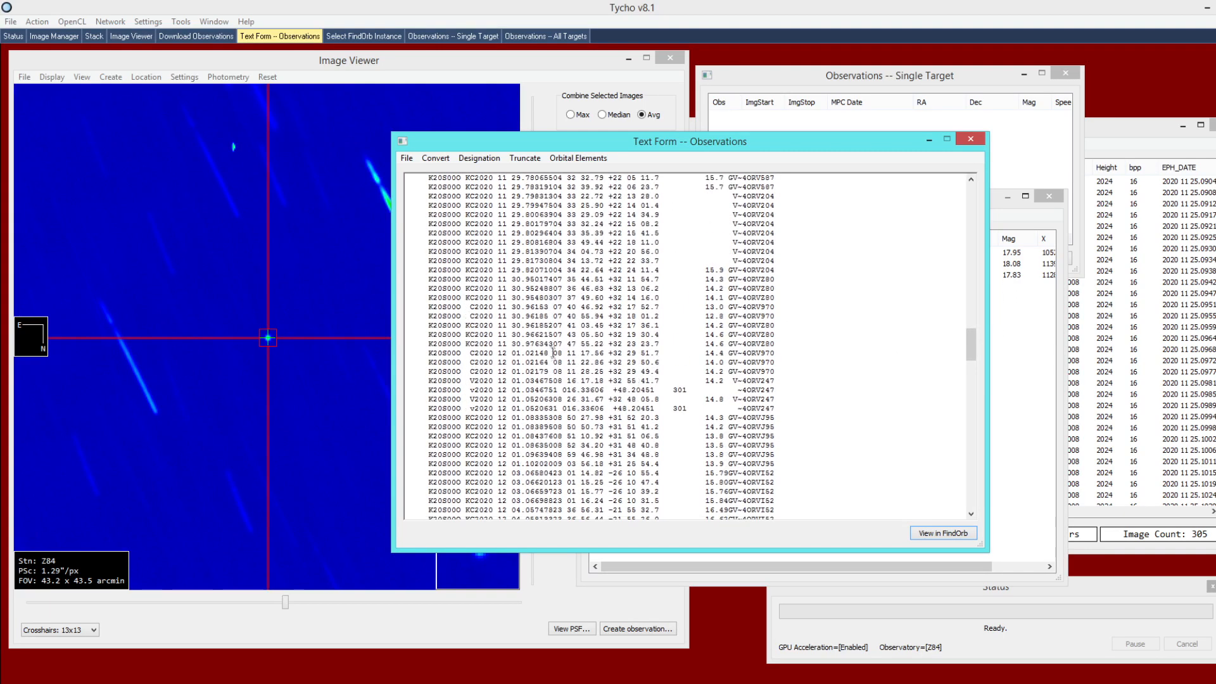
{"action": "left_click", "coordinate": [408, 356], "text": "shift"}
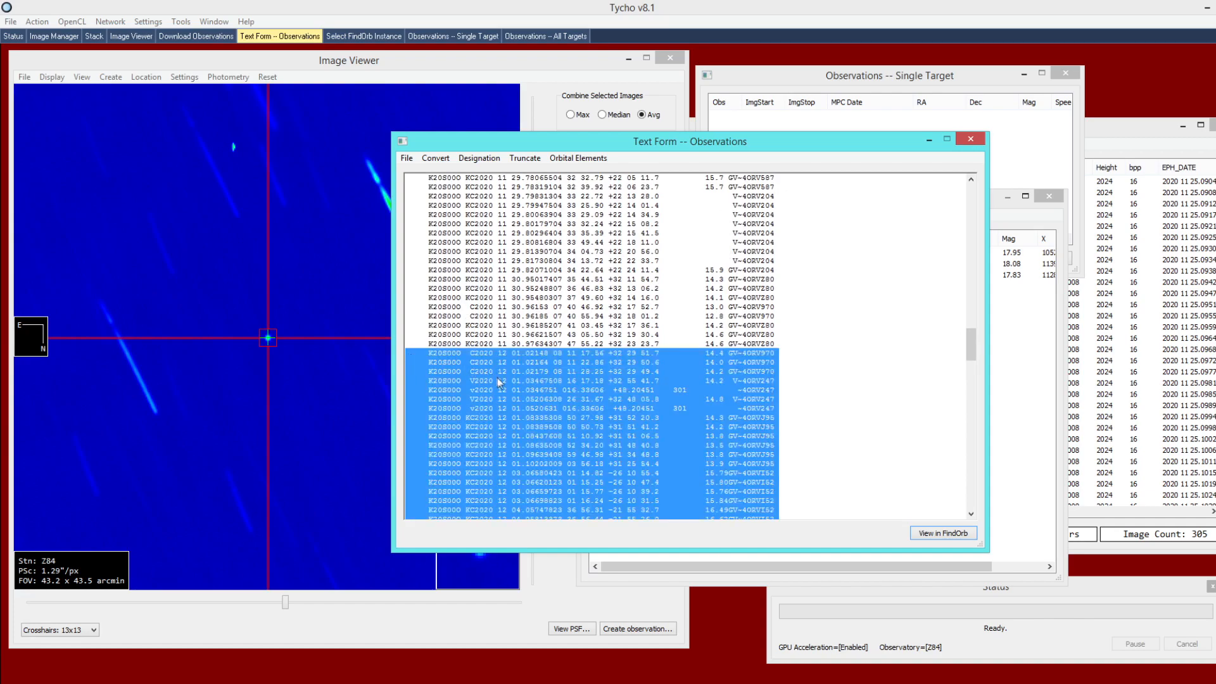
{"action": "key", "text": "Delete"}
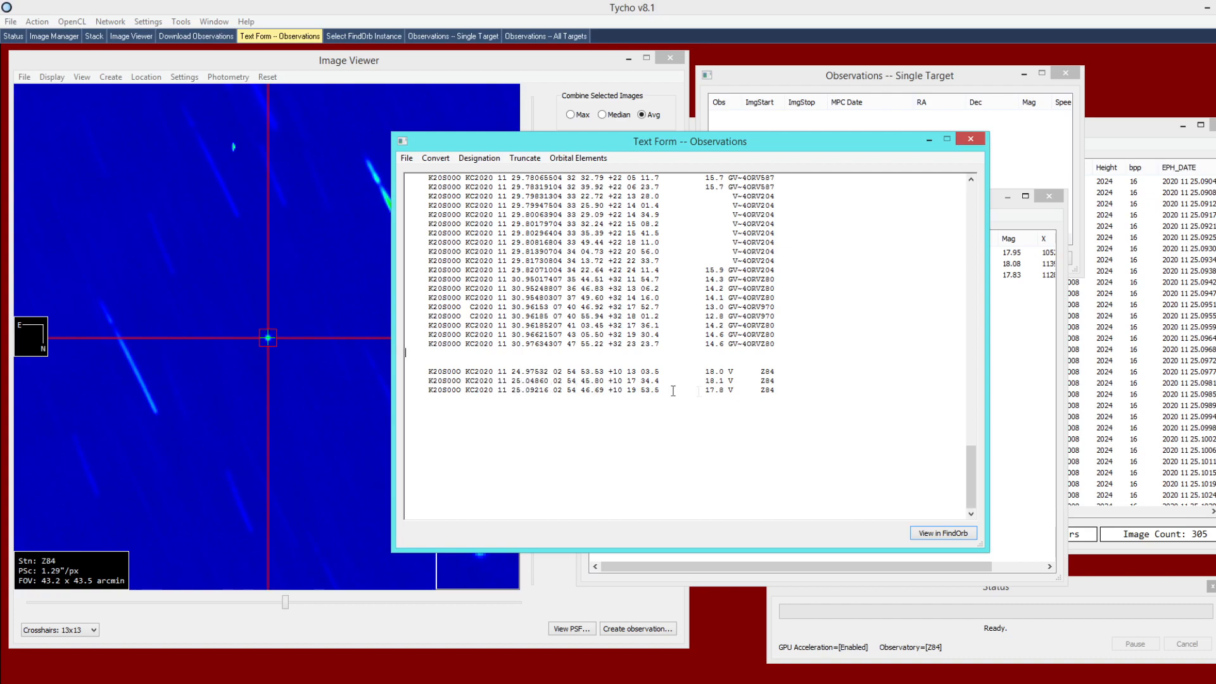
Delete the October 2020 observations at the beginning of the observation text
{"action": "left_click_drag", "start_coordinate": [973, 485], "coordinate": [955, 204]}
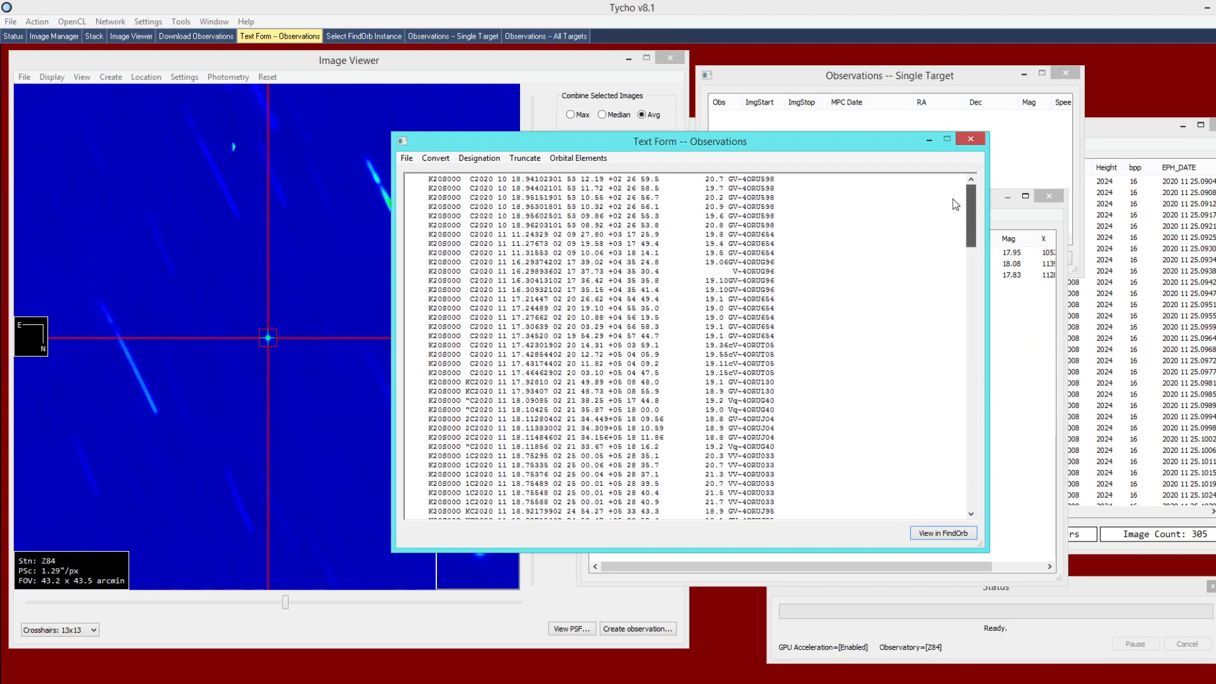
{"action": "left_click_drag", "start_coordinate": [800, 223], "coordinate": [326, 160]}
{"action": "key", "text": "Delete"}
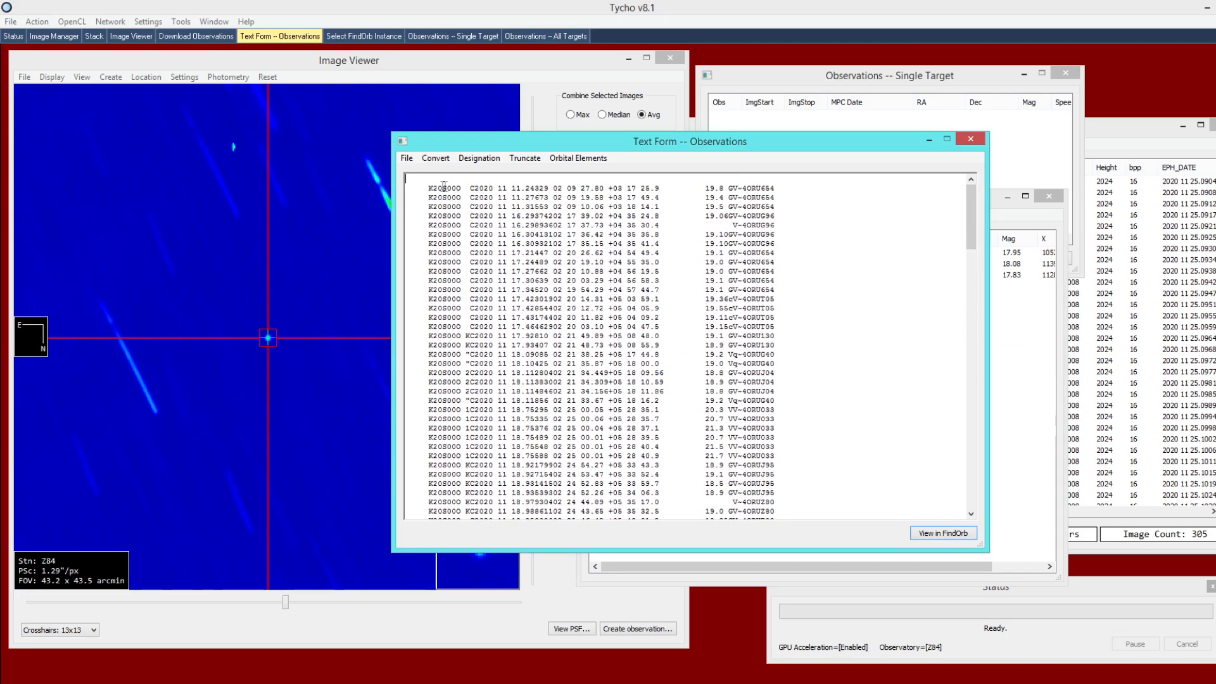
Run the trimmed November observations through FindOrb and select the three Z84 observations to examine their residuals against neighbouring ones
{"action": "left_click_drag", "start_coordinate": [971, 216], "coordinate": [970, 476]}
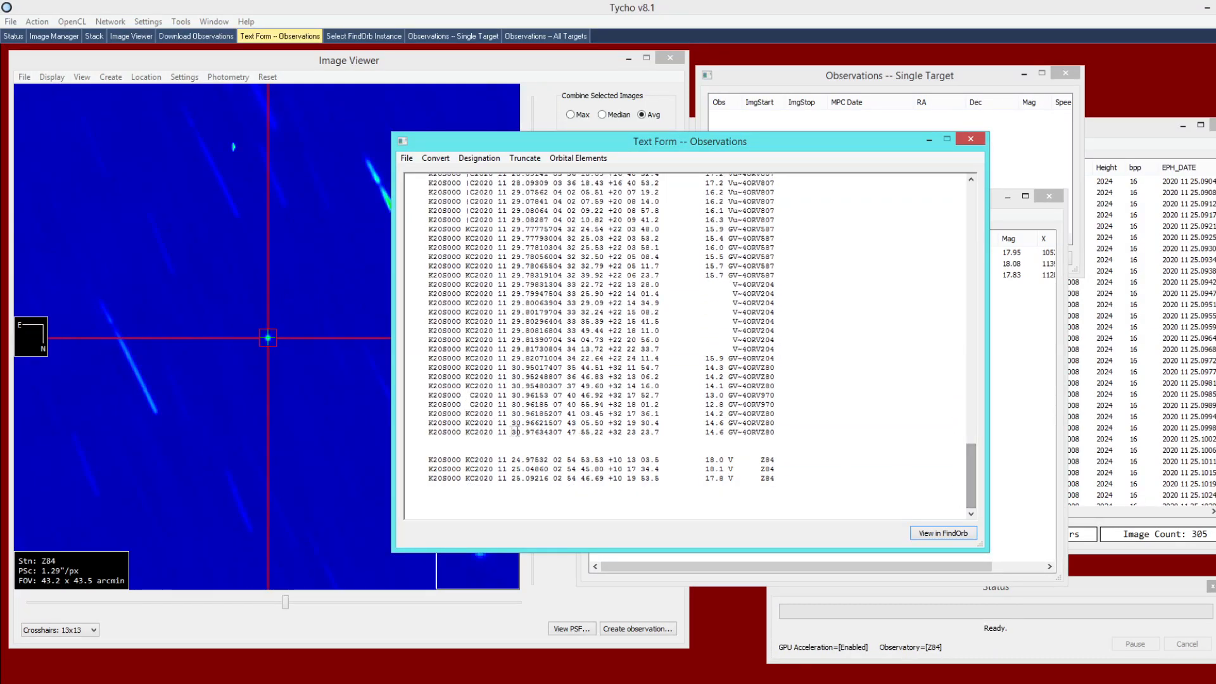
{"action": "left_click", "coordinate": [923, 534]}
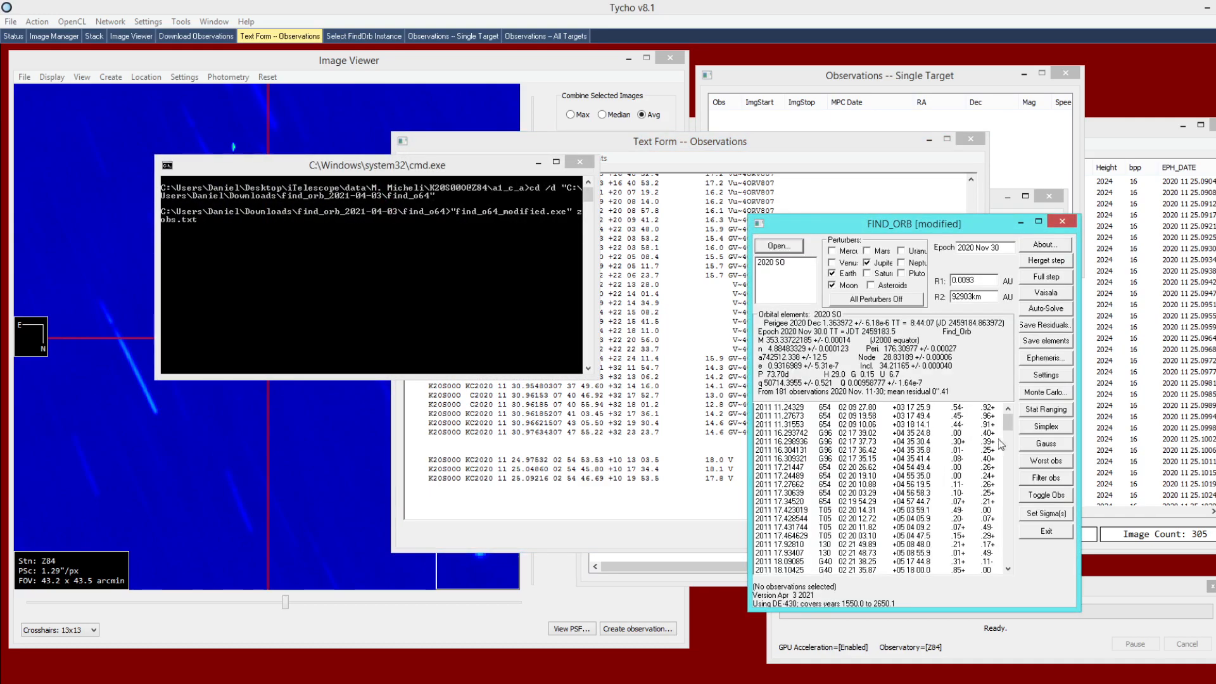
{"action": "left_click_drag", "start_coordinate": [1007, 422], "coordinate": [1003, 499]}
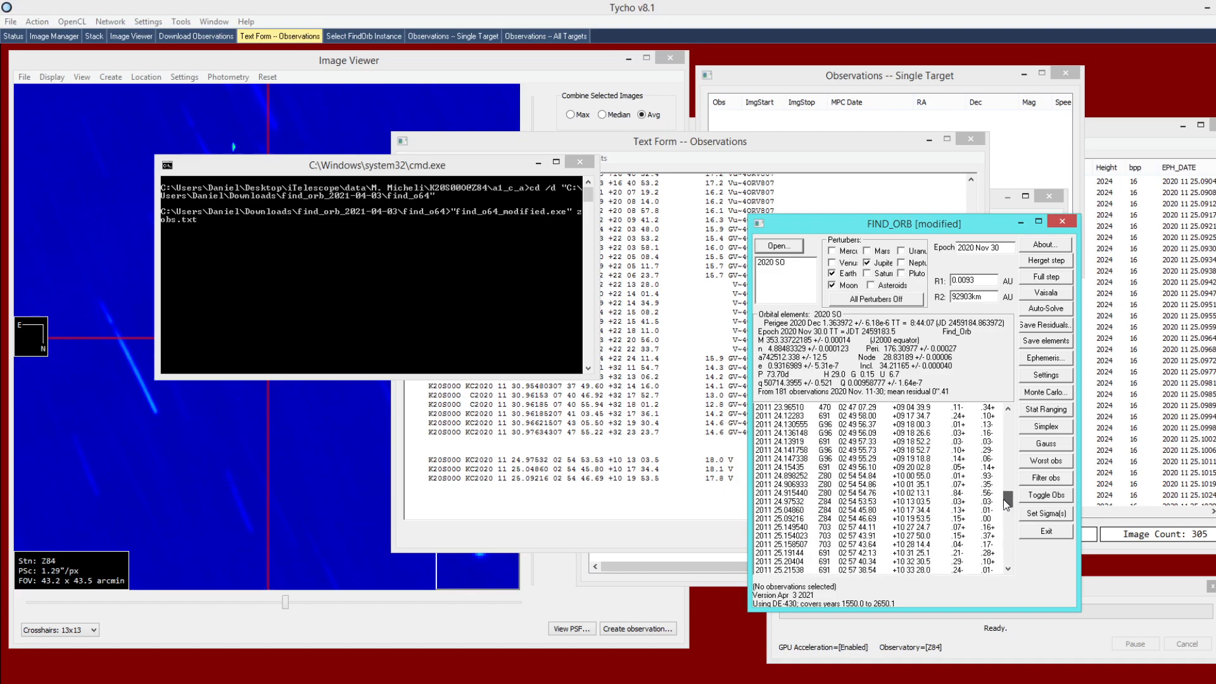
{"action": "left_click", "coordinate": [830, 500]}
{"action": "left_click", "coordinate": [828, 519], "text": "shift"}
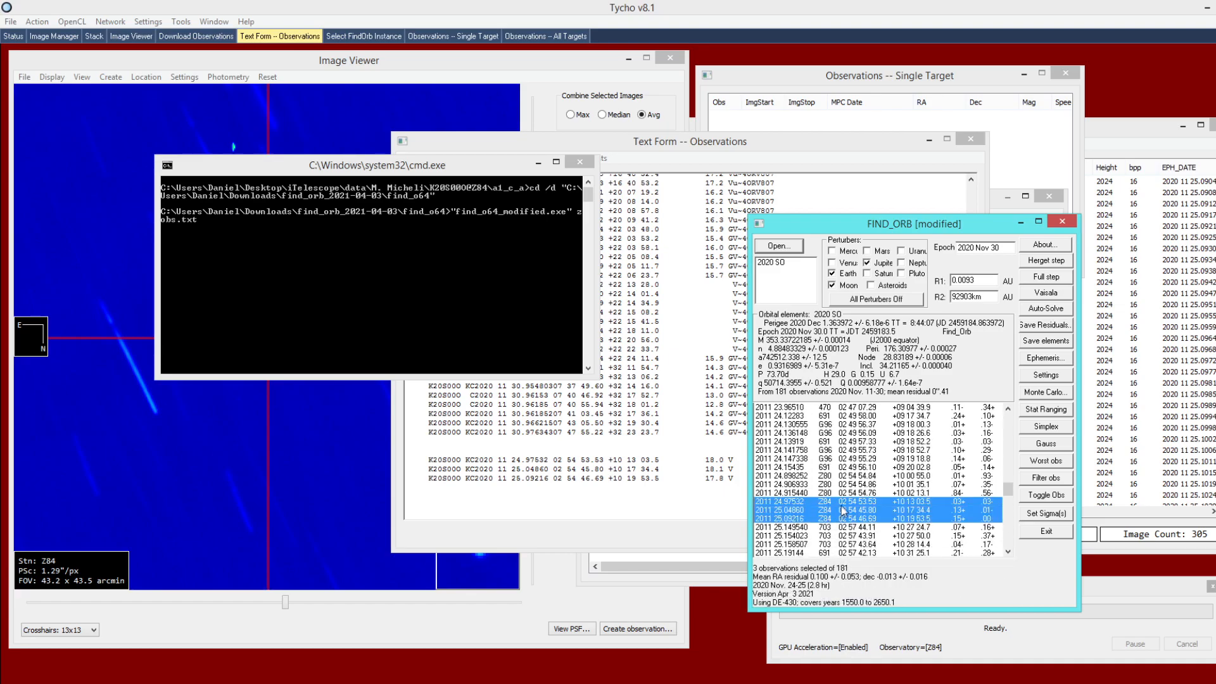
{"action": "scroll", "coordinate": [848, 510], "scroll_direction": "down", "scroll_amount": 1}
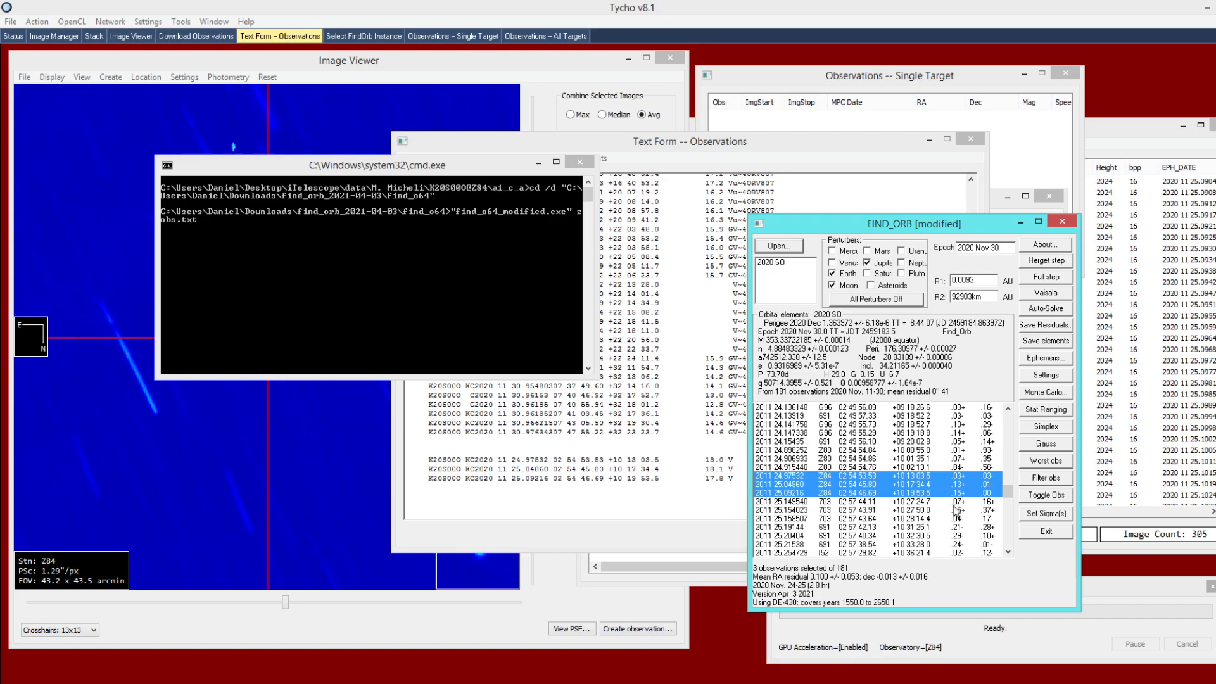
{"action": "scroll", "coordinate": [924, 506], "scroll_direction": "down", "scroll_amount": 1}
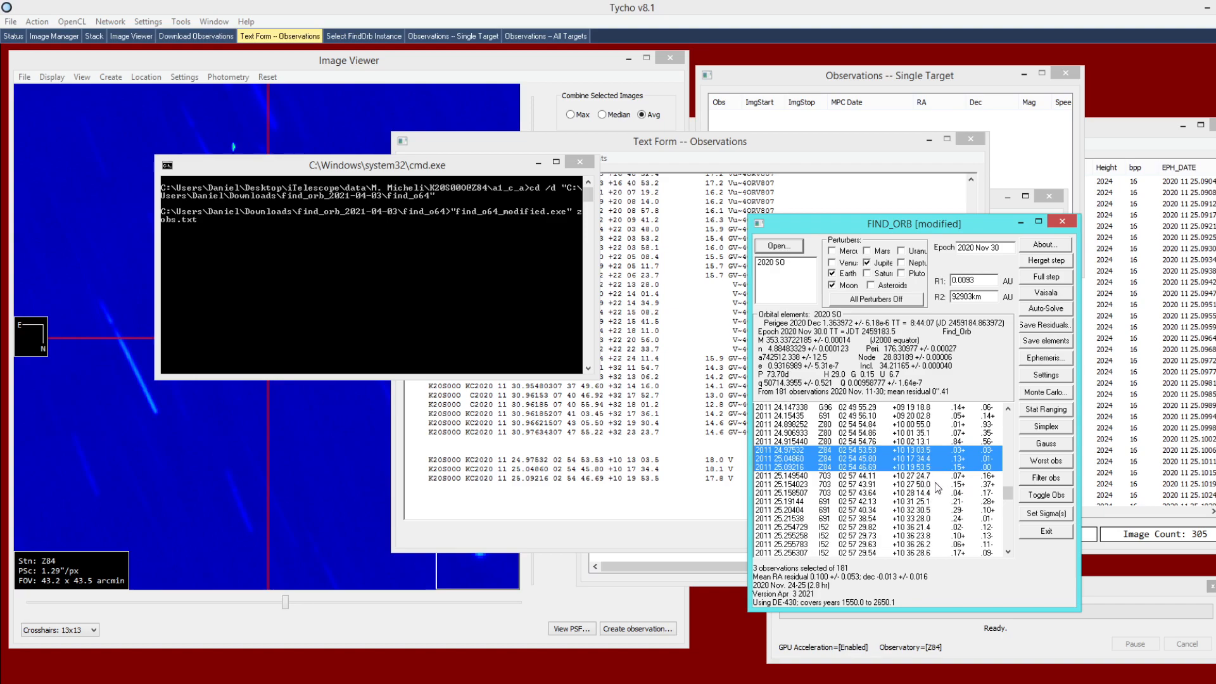
{"action": "scroll", "coordinate": [936, 486], "scroll_direction": "up", "scroll_amount": 1}
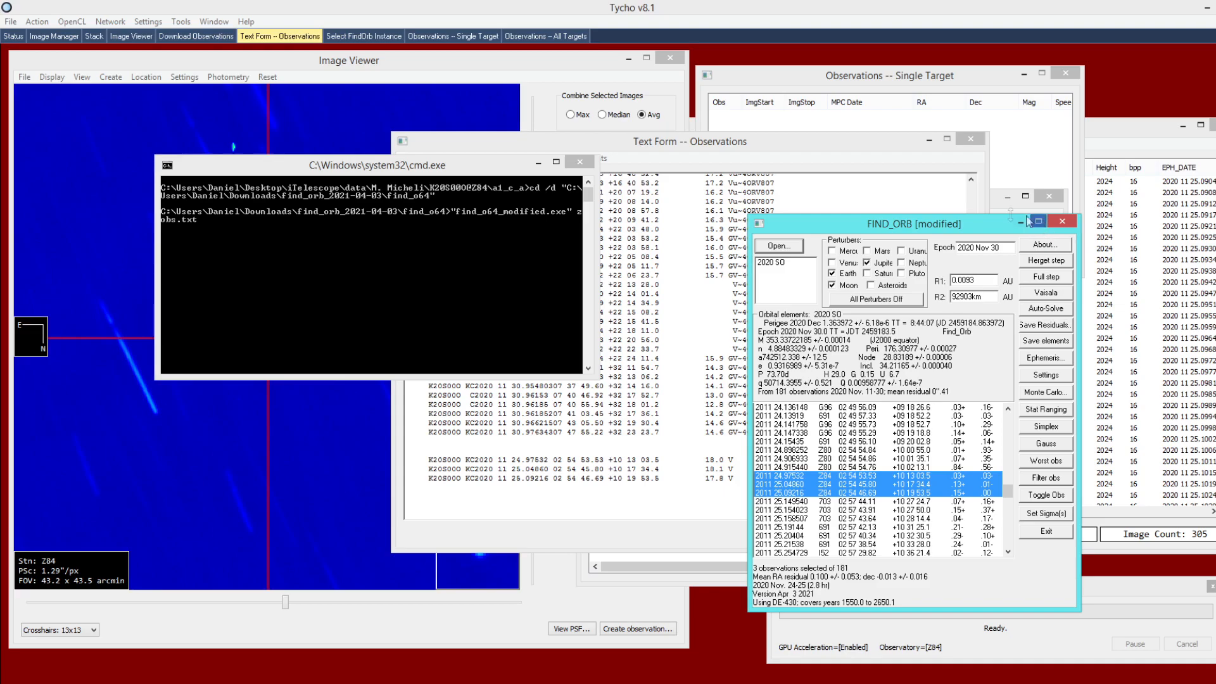
Examine the stacked image's whole field in the image viewer, return to 2x, and bring the single-target observations forward
{"action": "left_click", "coordinate": [540, 71]}
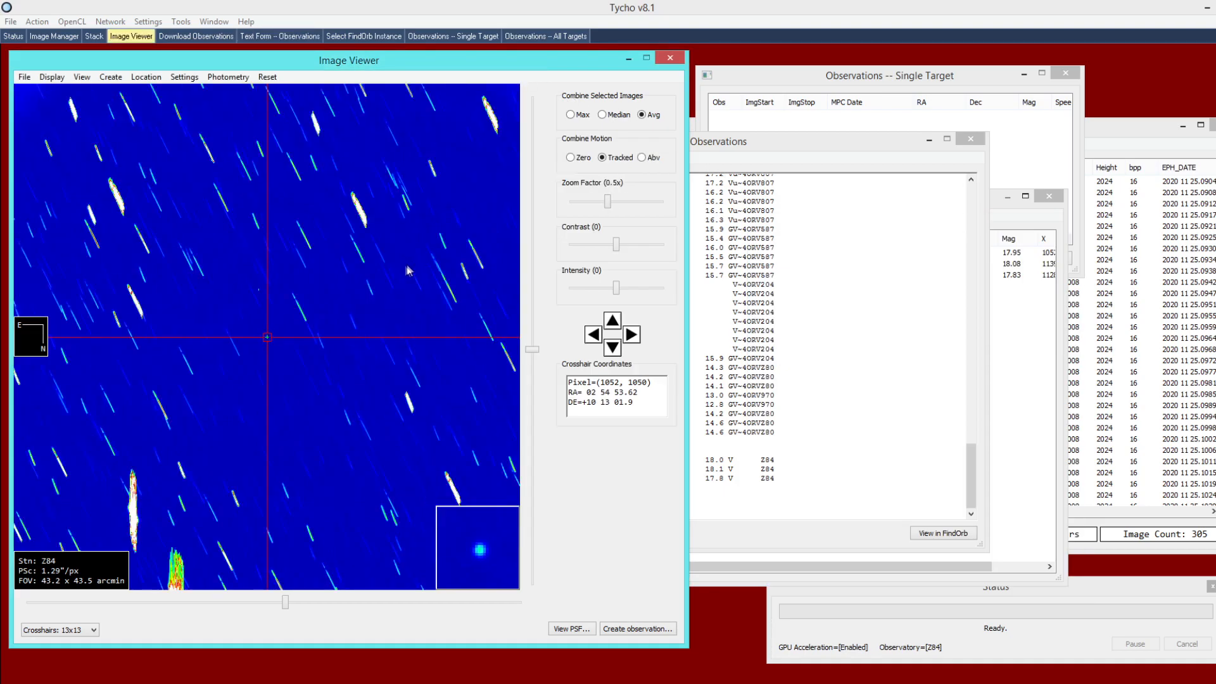
{"action": "scroll", "coordinate": [367, 327], "scroll_direction": "down", "scroll_amount": 1}
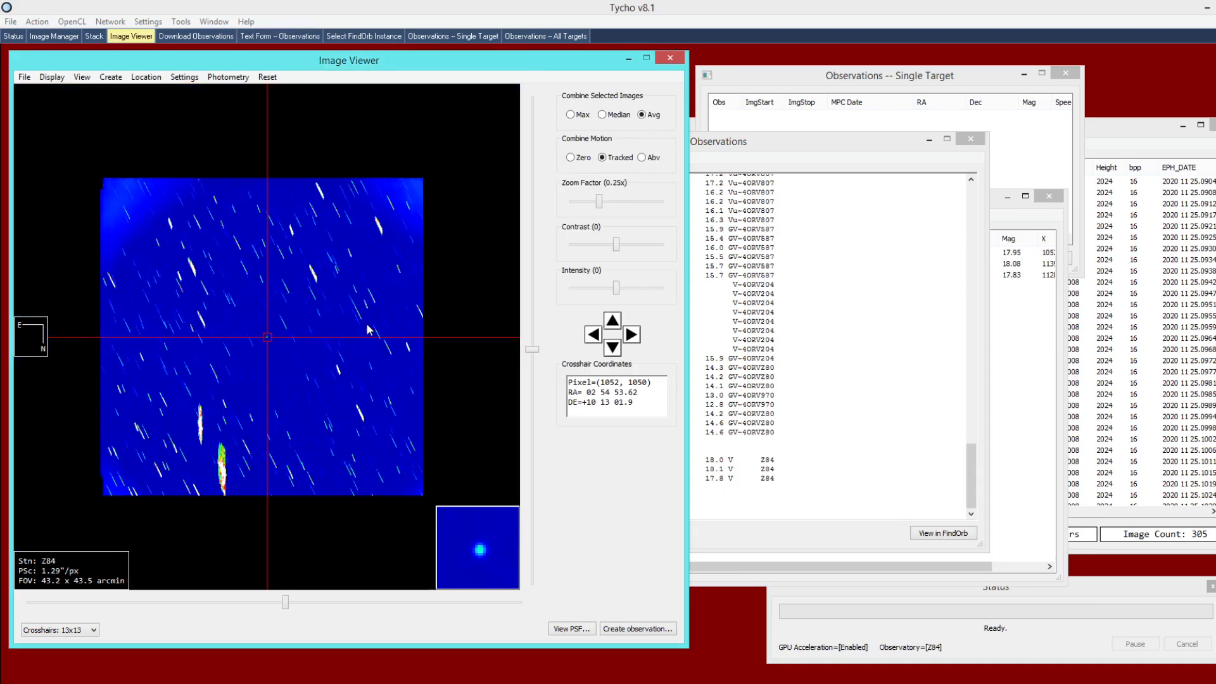
{"action": "scroll", "coordinate": [366, 323], "scroll_direction": "up", "scroll_amount": 3}
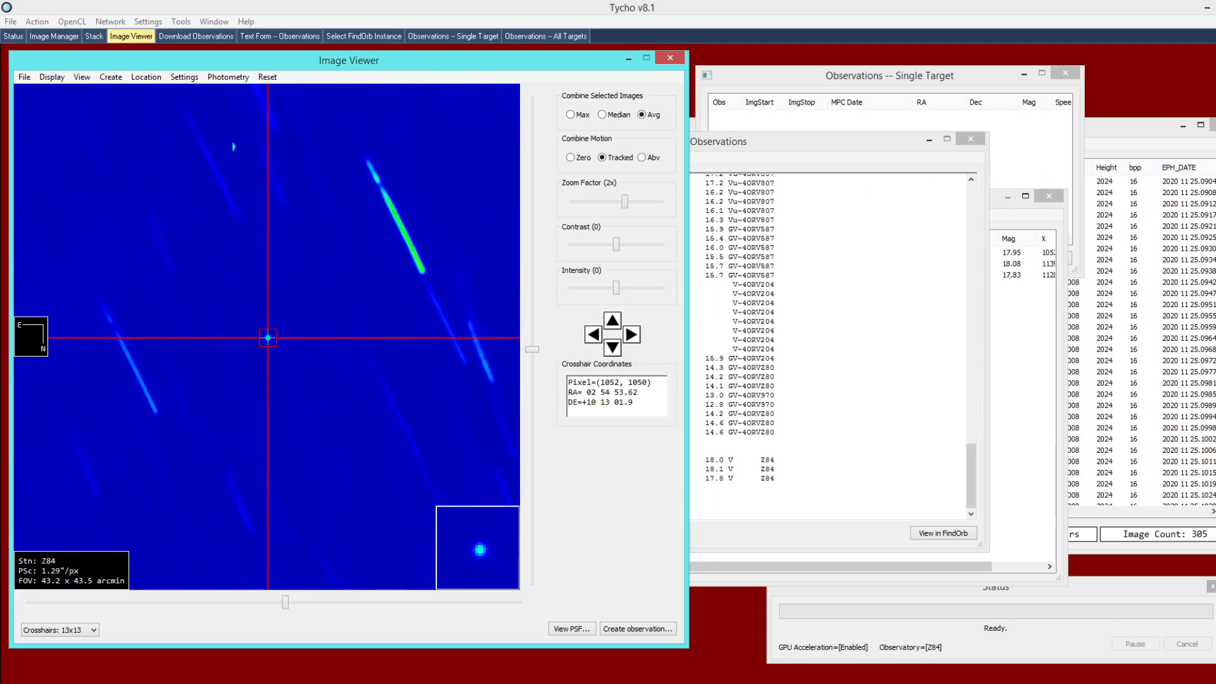
{"action": "left_click", "coordinate": [893, 85]}
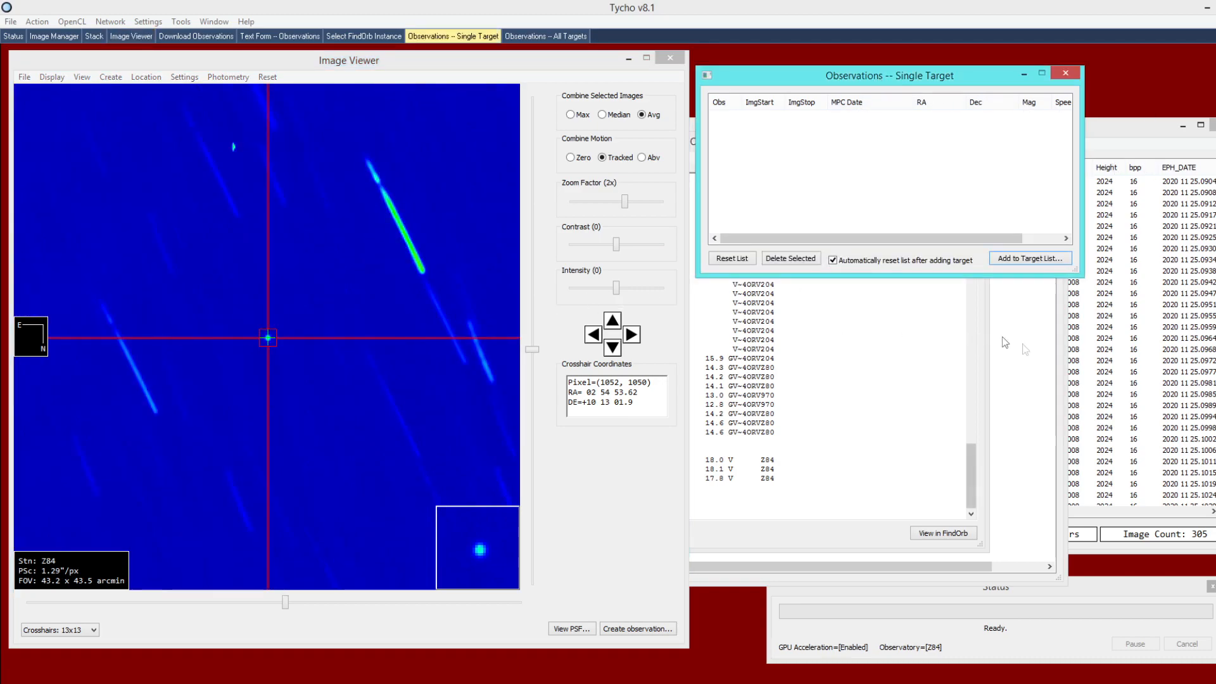
Review the second and third 2020 SO observations from the all-targets list and inspect the third one's position in the image
{"action": "left_click", "coordinate": [532, 36]}
{"action": "left_click", "coordinate": [732, 275]}
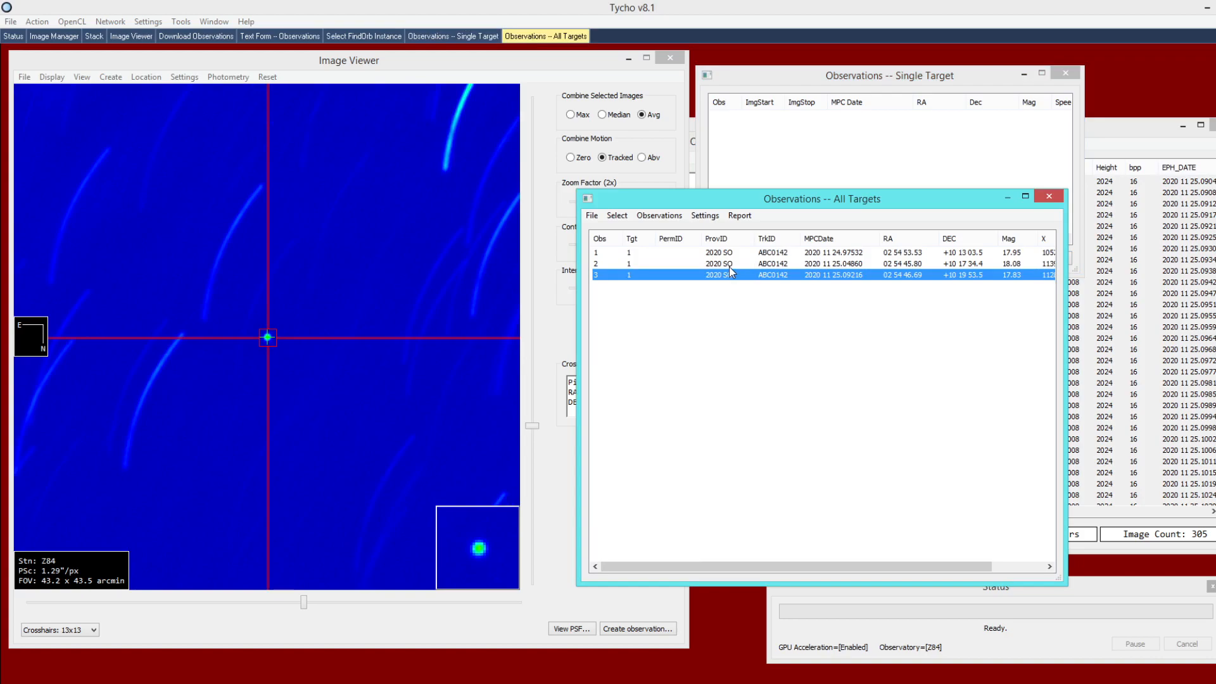
{"action": "left_click", "coordinate": [728, 265]}
{"action": "left_click", "coordinate": [725, 275]}
{"action": "left_click", "coordinate": [479, 289]}
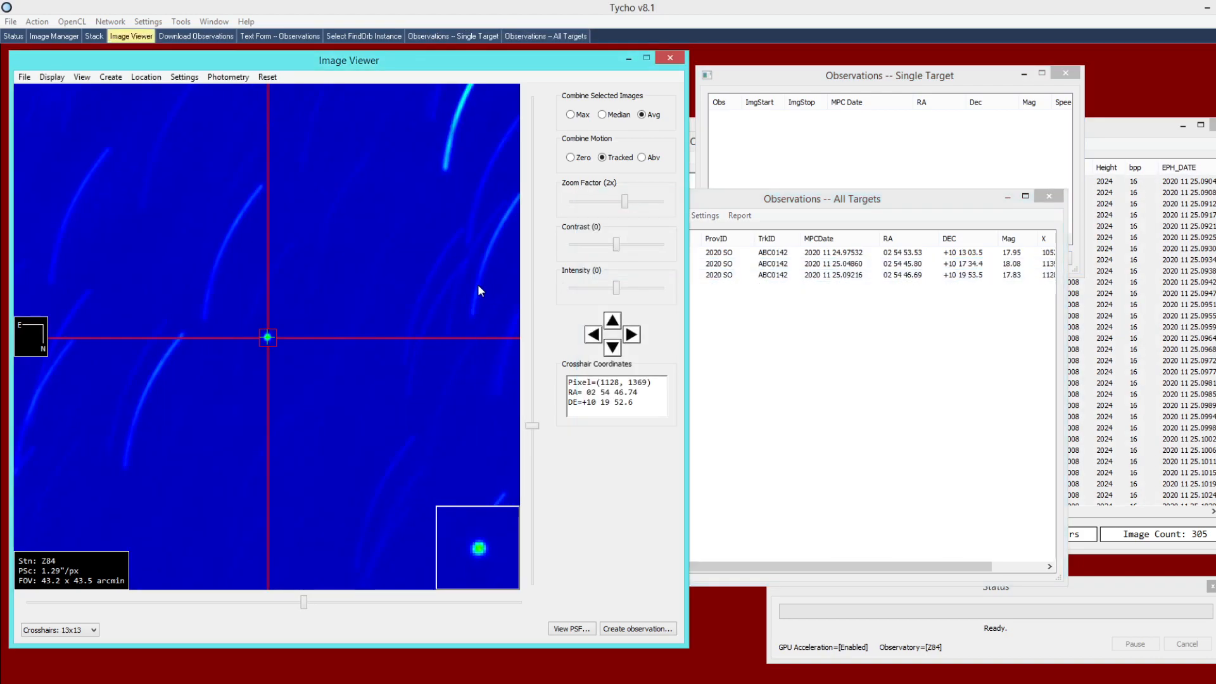
{"action": "scroll", "coordinate": [480, 288], "scroll_direction": "down", "scroll_amount": 1}
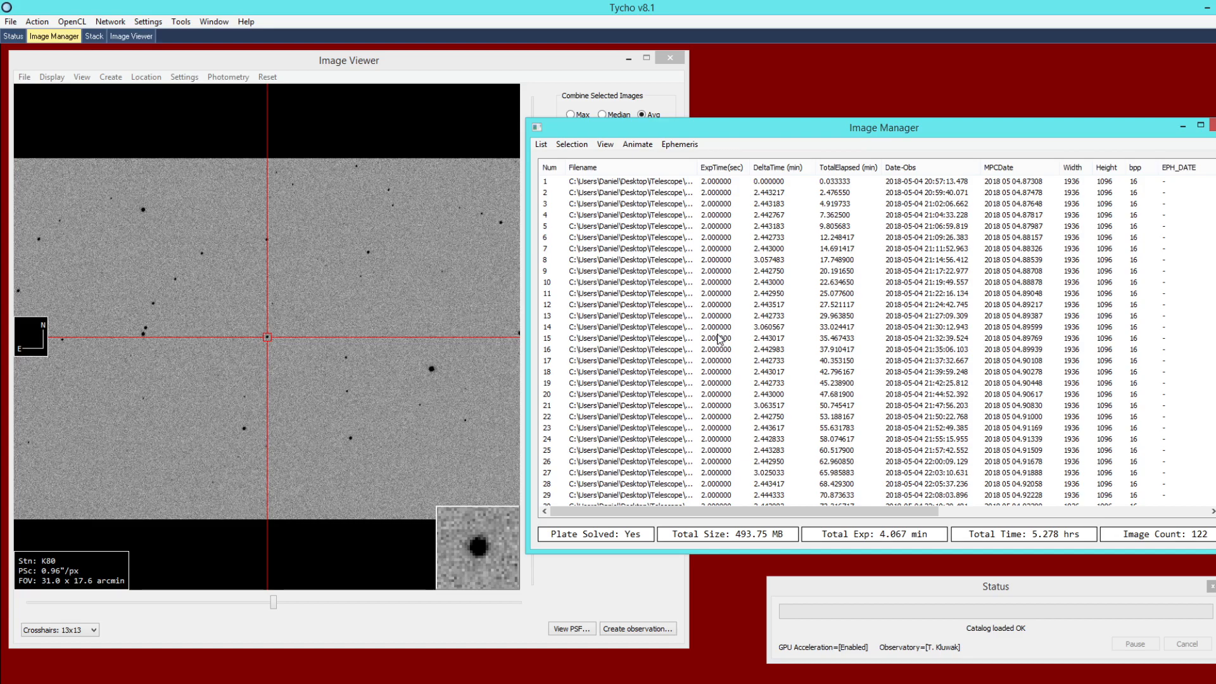
Show the photometry stars on the newly loaded K80 image
{"action": "left_click", "coordinate": [307, 344]}
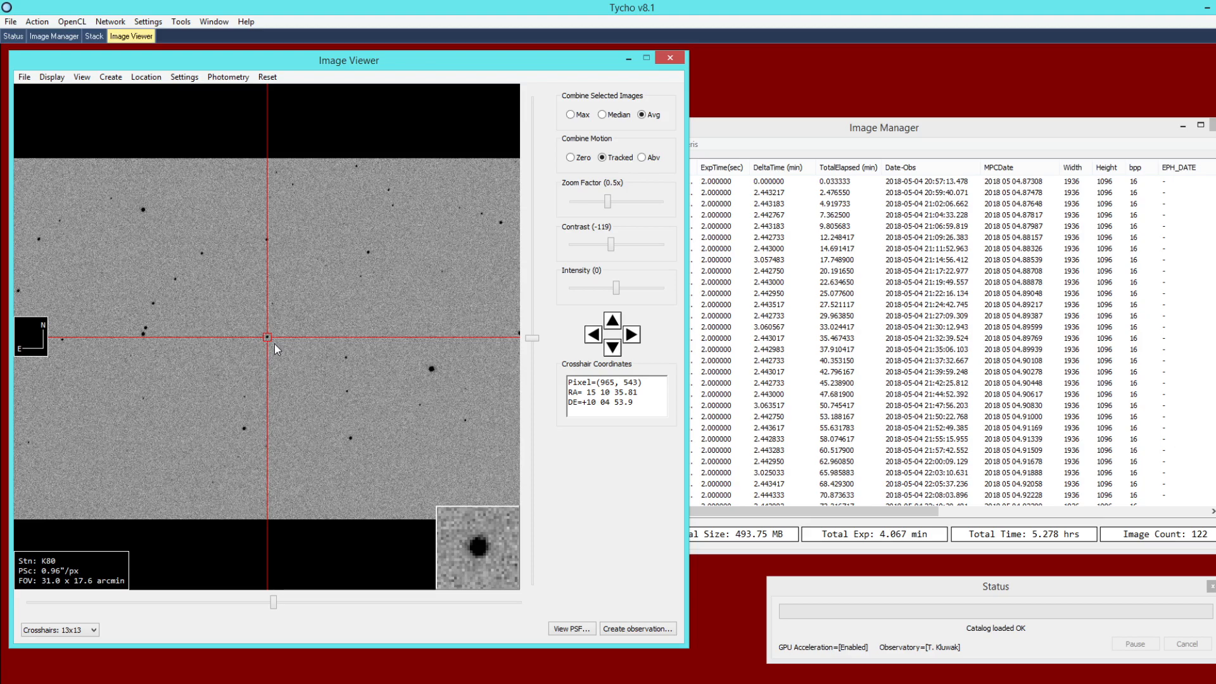
{"action": "left_click", "coordinate": [225, 77]}
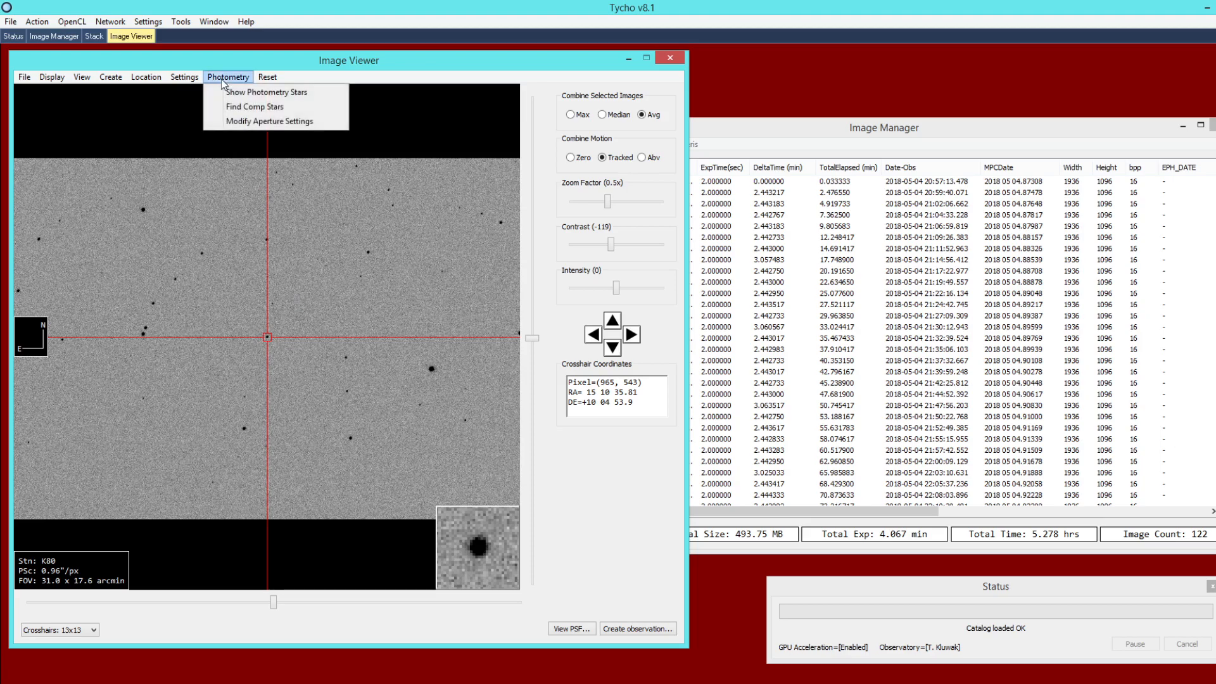
{"action": "left_click", "coordinate": [231, 92]}
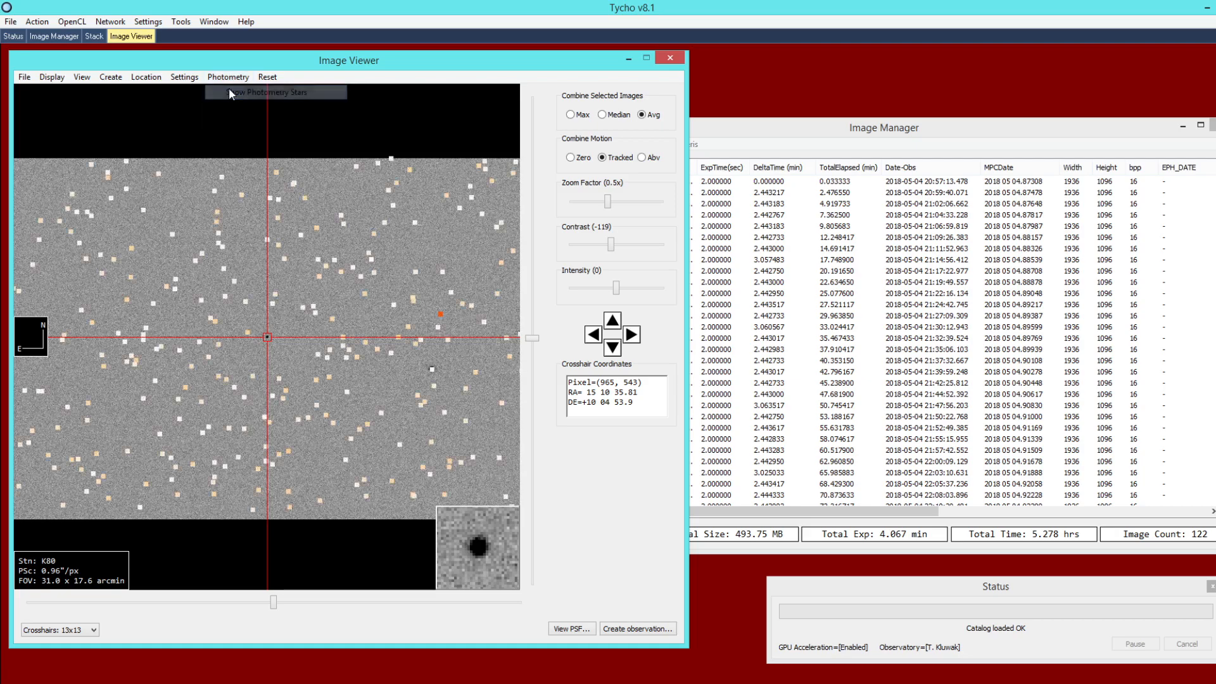
Examine the distribution and colours of the photometry star markers around the dark target near the image centre
{"action": "mouse_move", "coordinate": [273, 322]}
{"action": "left_mouse_down"}
{"action": "mouse_move", "coordinate": [298, 325]}
{"action": "mouse_move", "coordinate": [258, 307]}
{"action": "left_mouse_up"}
{"action": "scroll", "coordinate": [237, 344], "scroll_direction": "up", "scroll_amount": 1}
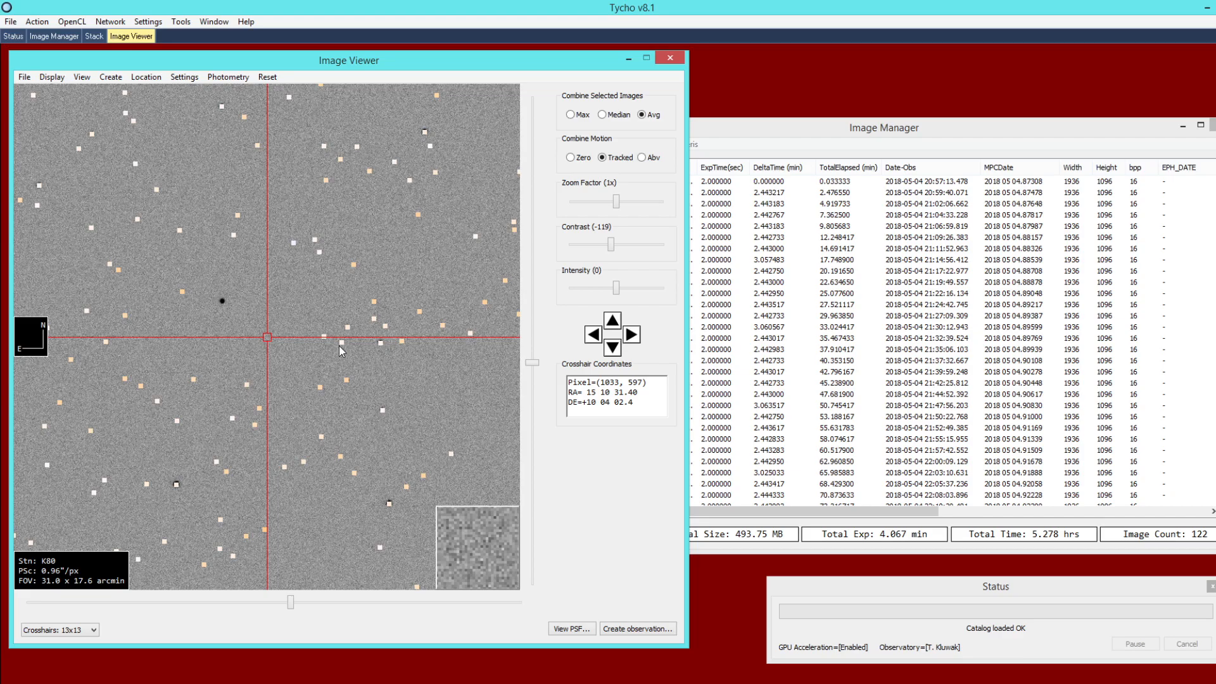
{"action": "scroll", "coordinate": [286, 332], "scroll_direction": "down", "scroll_amount": 1}
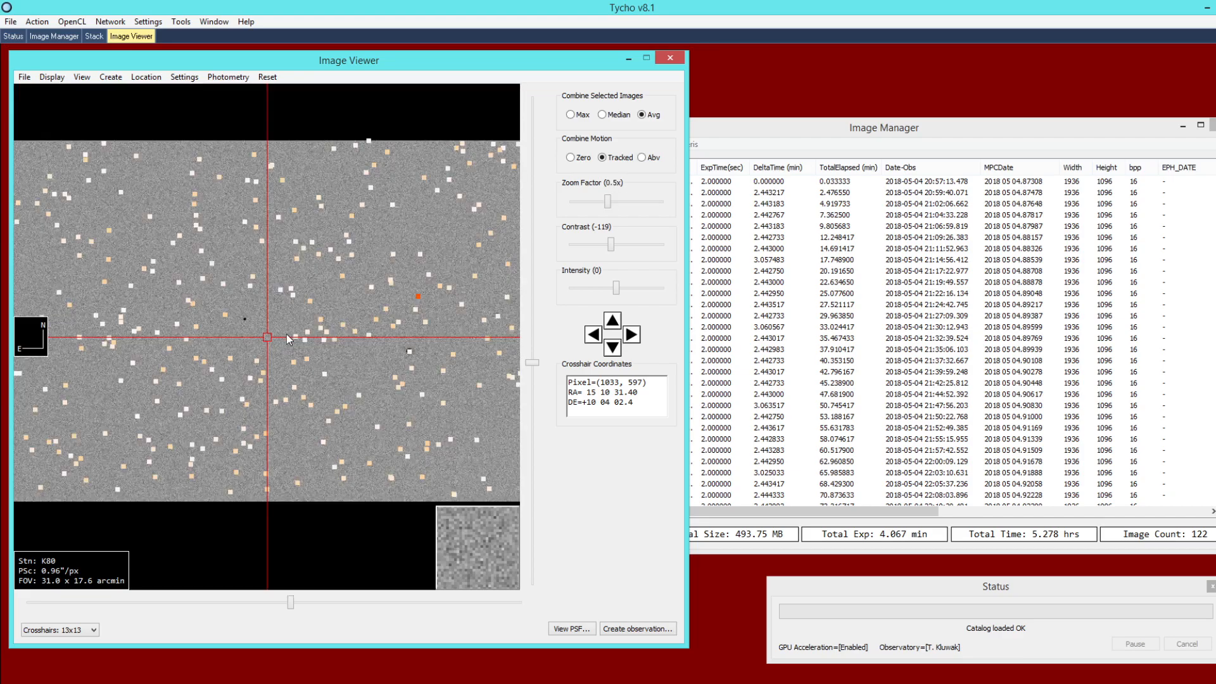
{"action": "left_click", "coordinate": [245, 320]}
{"action": "scroll", "coordinate": [291, 356], "scroll_direction": "up", "scroll_amount": 3}
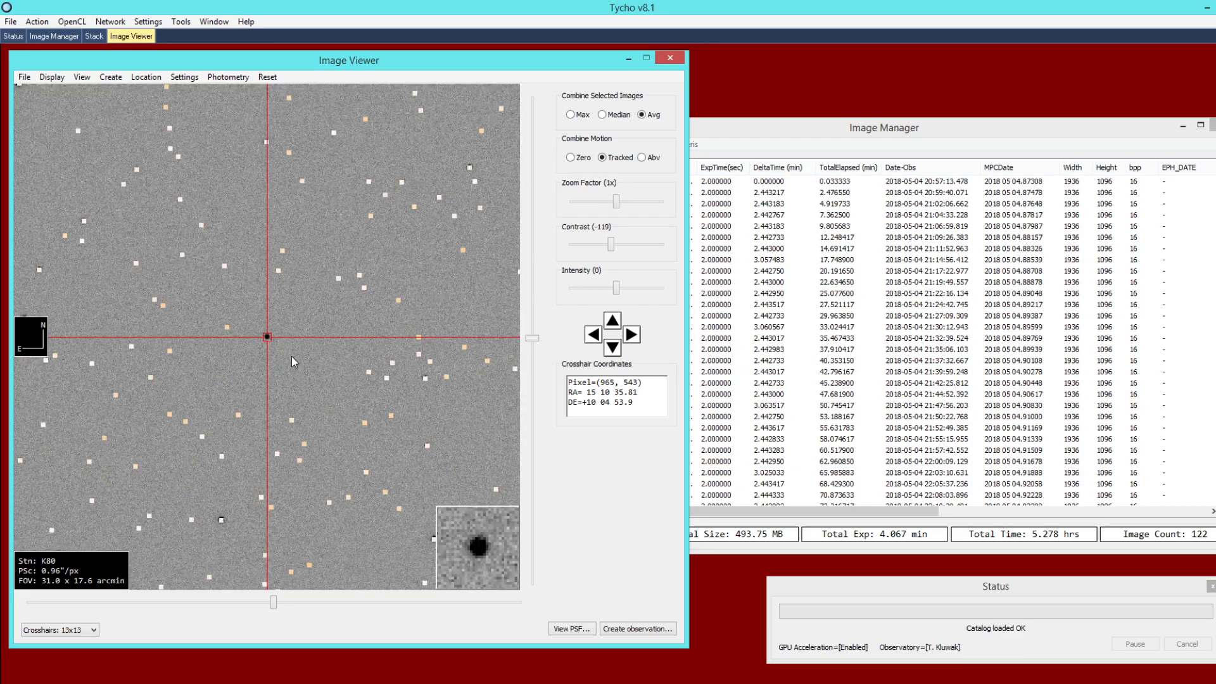
{"action": "scroll", "coordinate": [283, 346], "scroll_direction": "down", "scroll_amount": 3}
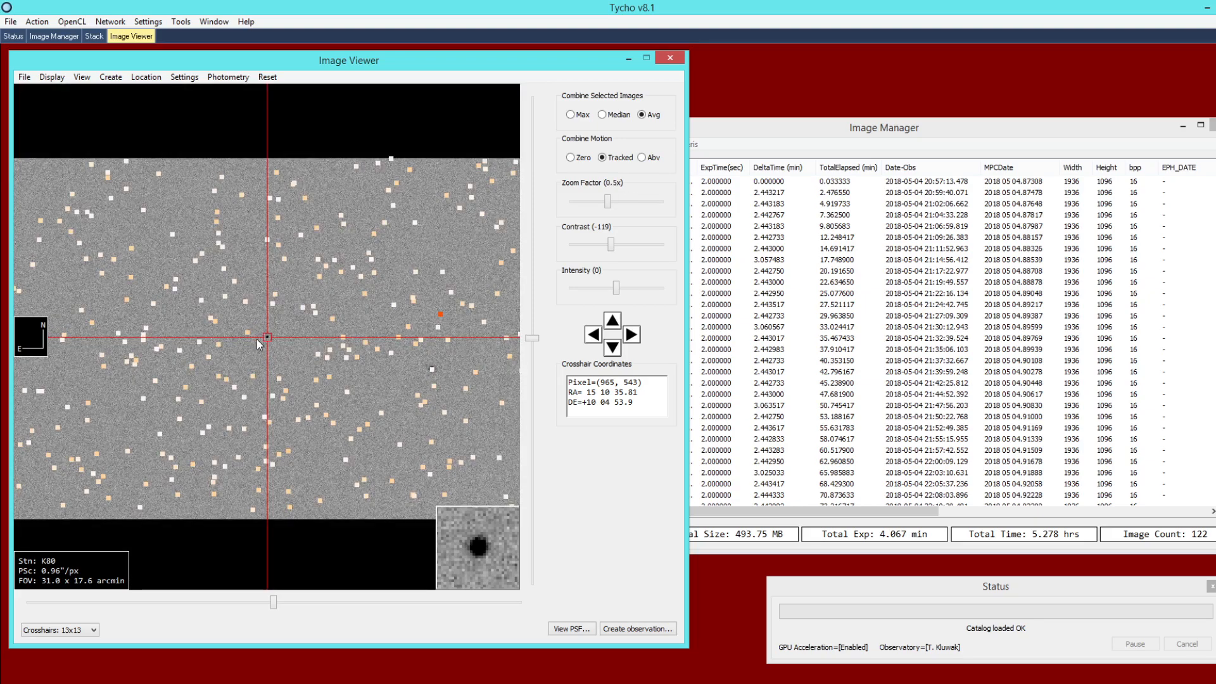
{"action": "left_click", "coordinate": [285, 345]}
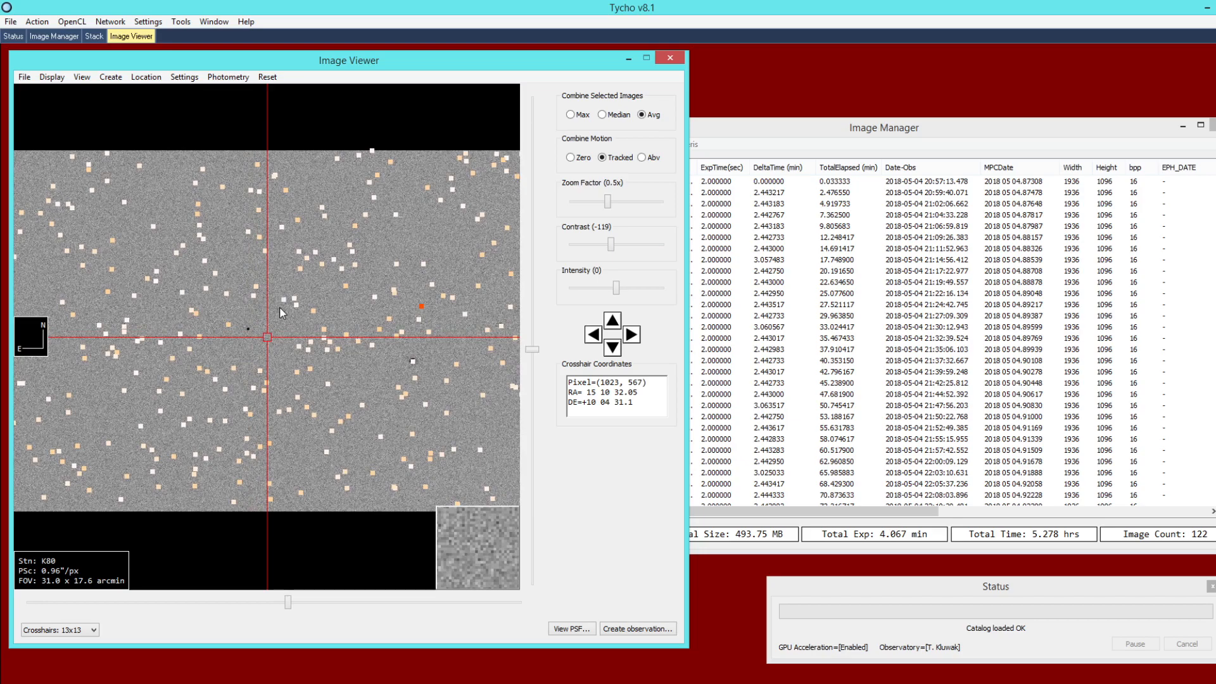
Find comparison stars for the image set and inspect where the selected stars lie across the whole frame
{"action": "left_click", "coordinate": [228, 76]}
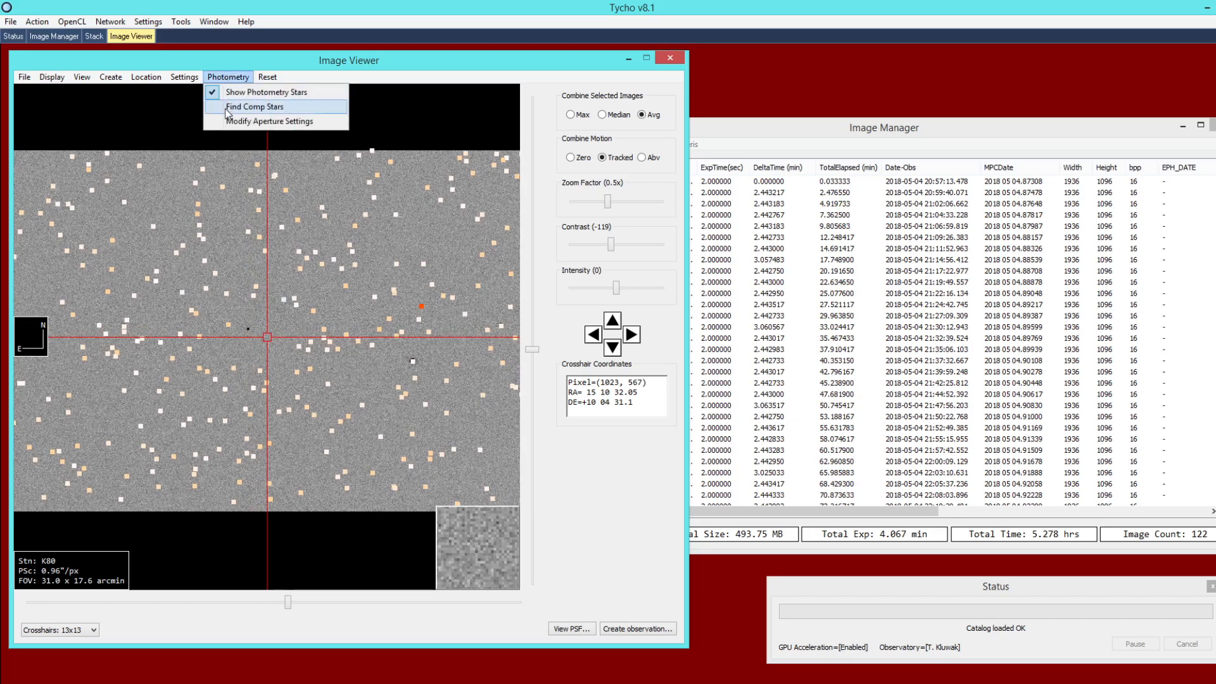
{"action": "left_click", "coordinate": [226, 107]}
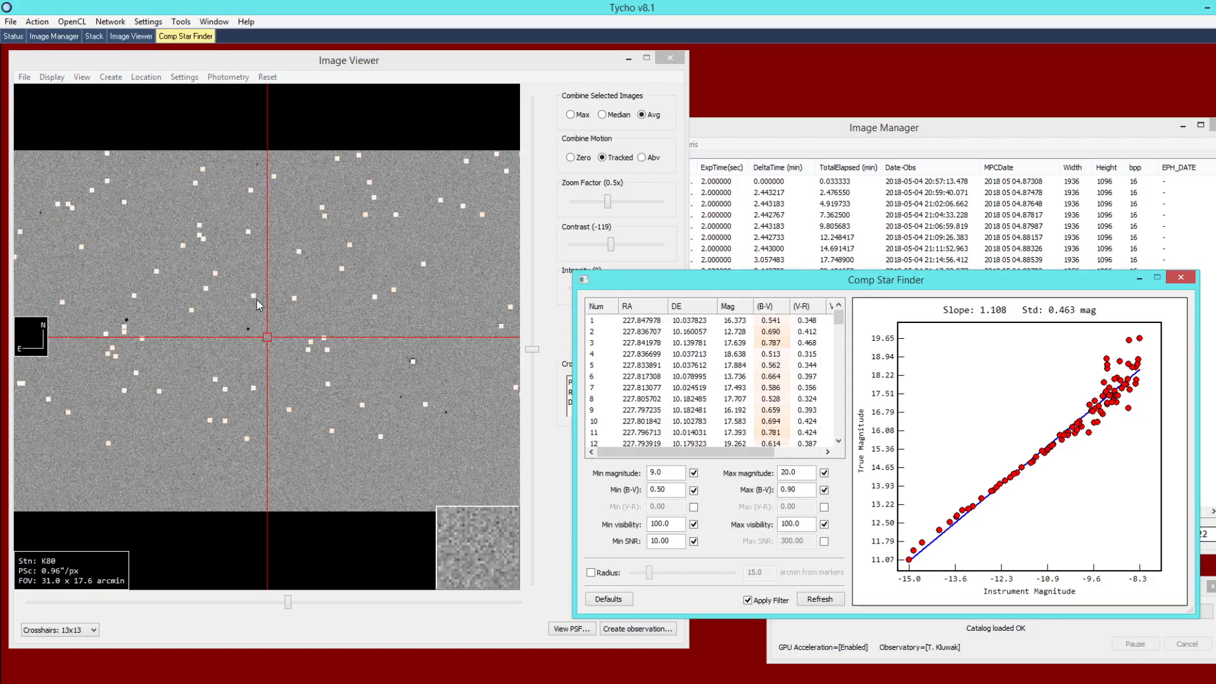
{"action": "left_click_drag", "start_coordinate": [605, 284], "coordinate": [563, 282]}
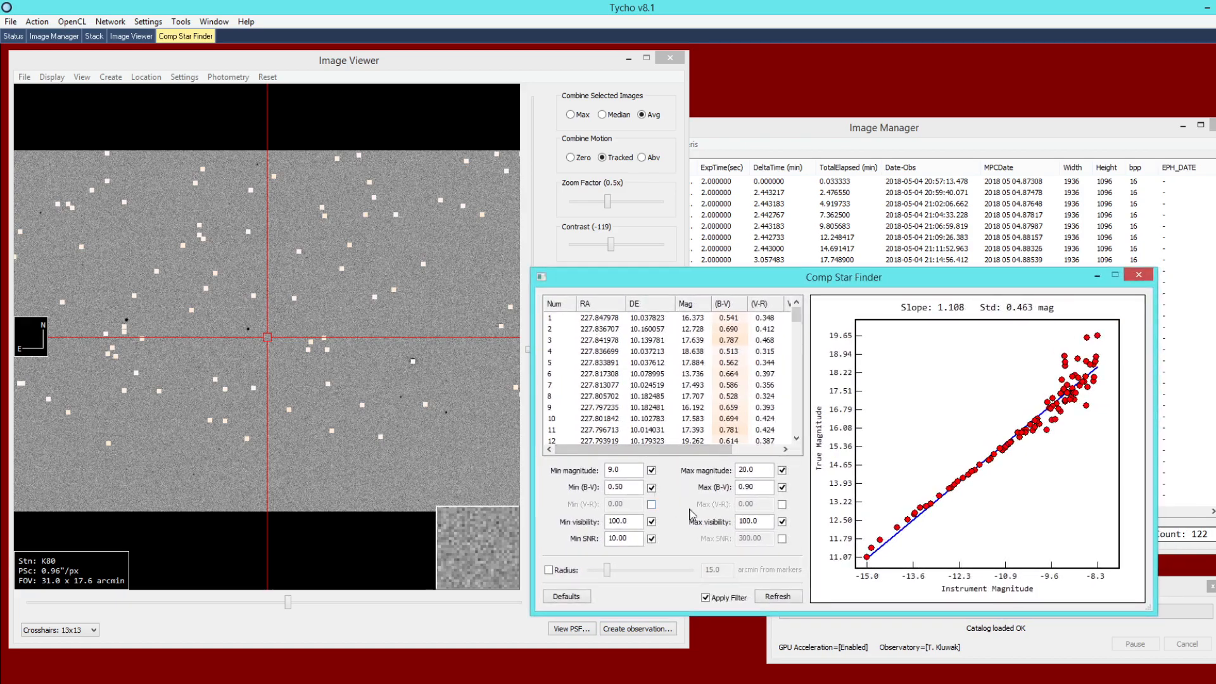
{"action": "left_click", "coordinate": [292, 408]}
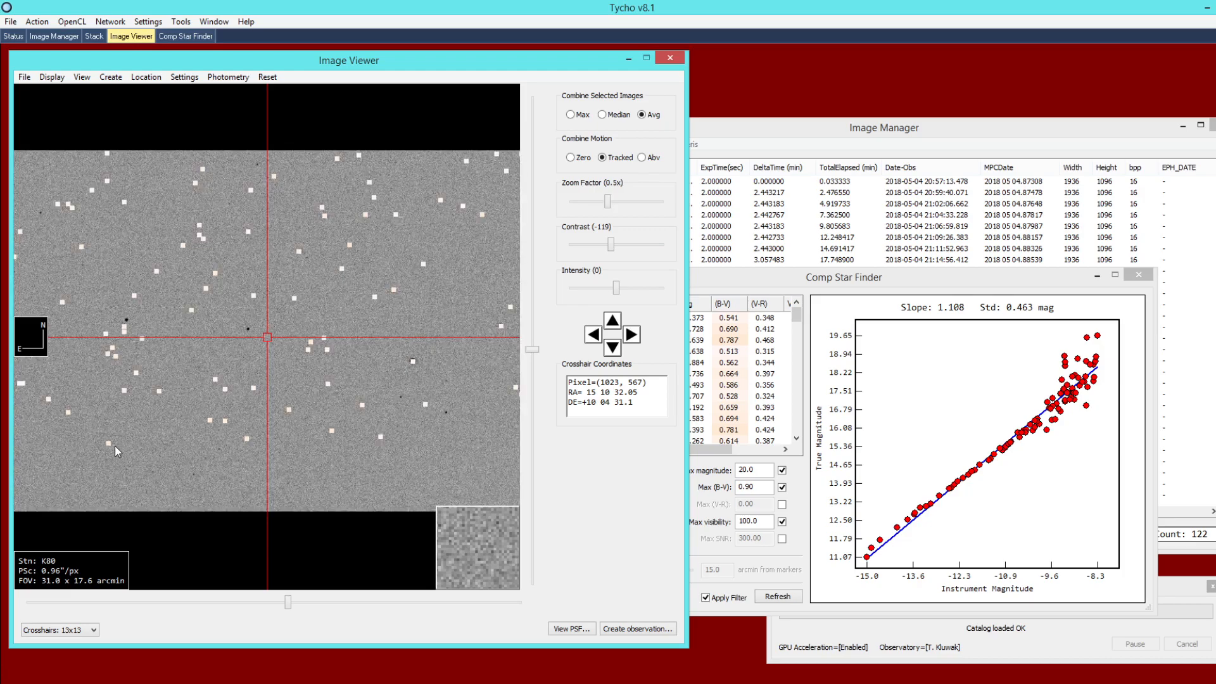
{"action": "scroll", "coordinate": [116, 446], "scroll_direction": "down", "scroll_amount": 1}
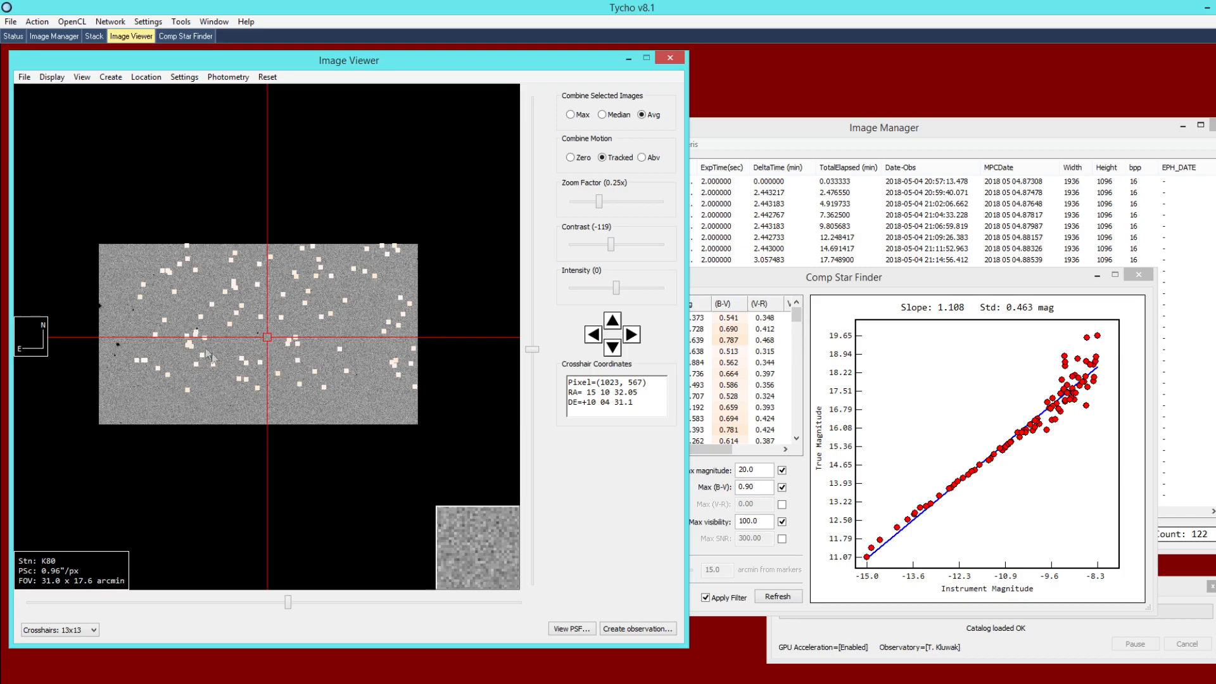
Step through the image list from image 1 to image 81 and examine how the field edges shift against the comparison stars
{"action": "left_click", "coordinate": [751, 143]}
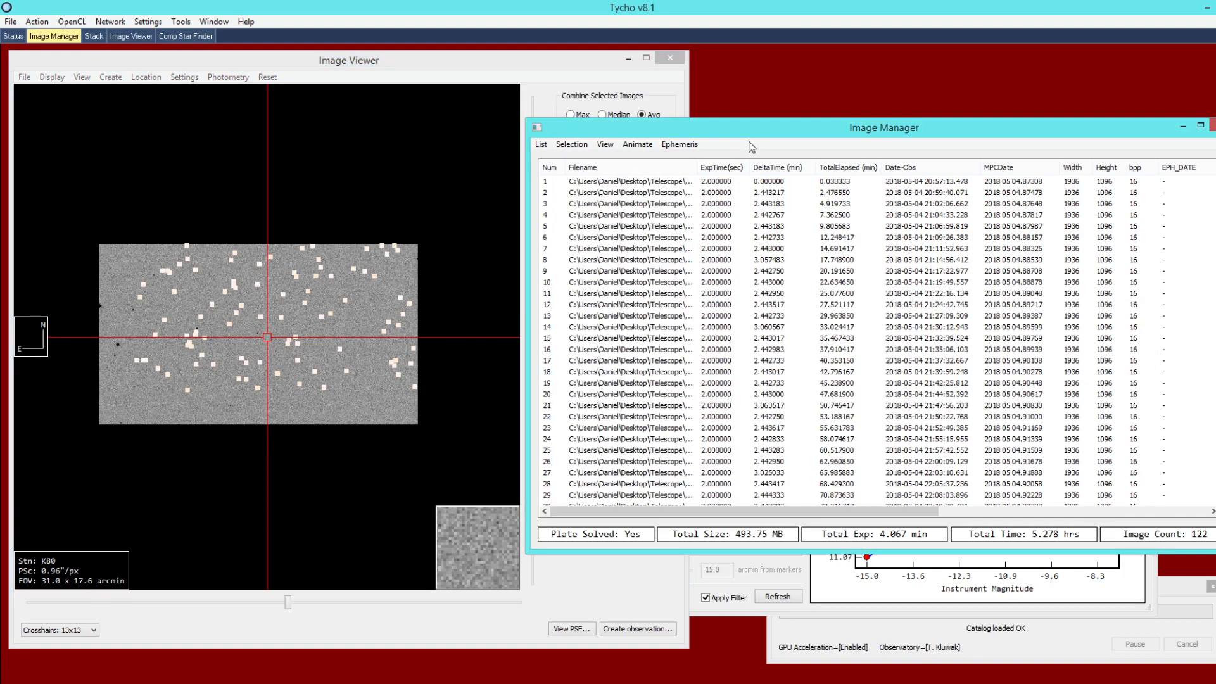
{"action": "left_click", "coordinate": [652, 188]}
{"action": "key", "text": "Down"}
{"action": "key", "text": "Down"}
{"action": "key", "text": "Down"}
{"action": "key", "text": "Down"}
{"action": "key", "text": "Down"}
{"action": "key", "text": "Down"}
{"action": "key", "text": "Down"}
{"action": "key", "text": "Down"}
{"action": "key", "text": "Down"}
{"action": "key", "text": "Down"}
{"action": "key", "text": "Down"}
{"action": "key", "text": "Down"}
{"action": "key", "text": "Down"}
{"action": "key", "text": "Down"}
{"action": "key", "text": "Down"}
{"action": "key", "text": "Down"}
{"action": "key", "text": "Down"}
{"action": "key", "text": "Down"}
{"action": "key", "text": "Down"}
{"action": "key", "text": "Down"}
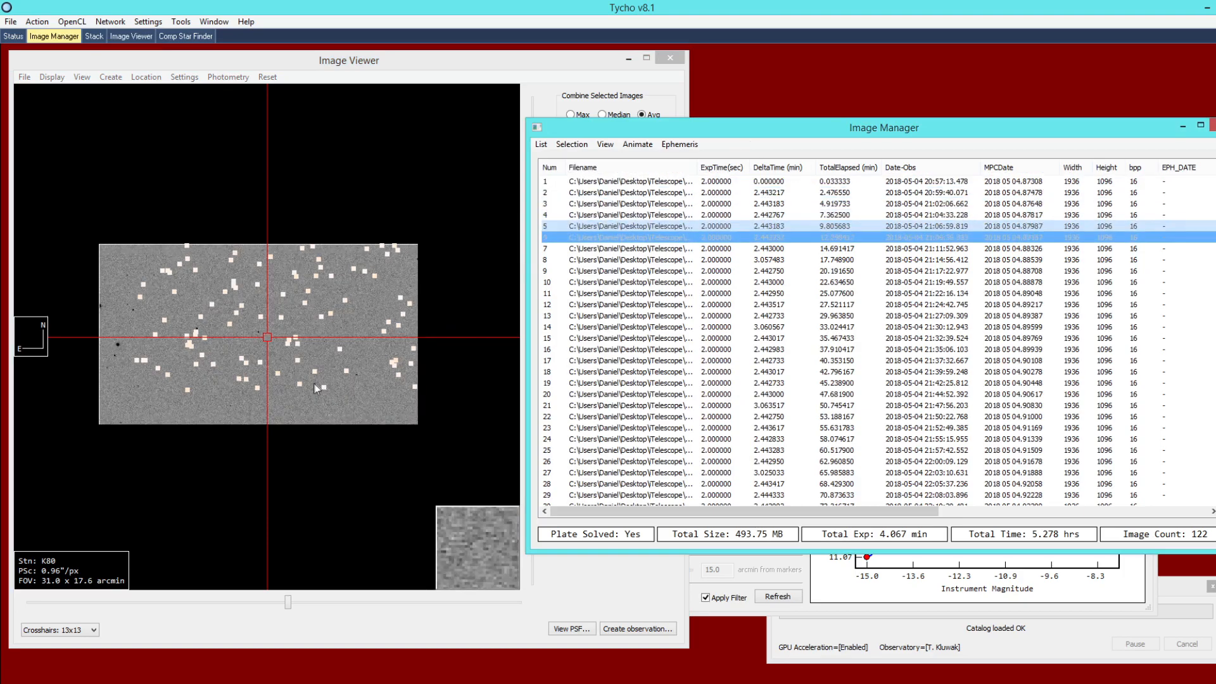
{"action": "key", "text": "Down"}
{"action": "key", "text": "Down"}
{"action": "key", "text": "Down"}
{"action": "key", "text": "Down"}
{"action": "key", "text": "Down"}
{"action": "key", "text": "Down"}
{"action": "key", "text": "Down"}
{"action": "key", "text": "Down"}
{"action": "key", "text": "Down"}
{"action": "key", "text": "Down"}
{"action": "key", "text": "Down"}
{"action": "key", "text": "Down"}
{"action": "key", "text": "Down"}
{"action": "key", "text": "Down"}
{"action": "key", "text": "Down"}
{"action": "key", "text": "Down"}
{"action": "key", "text": "Down"}
{"action": "key", "text": "Down"}
{"action": "key", "text": "Down"}
{"action": "key", "text": "Down"}
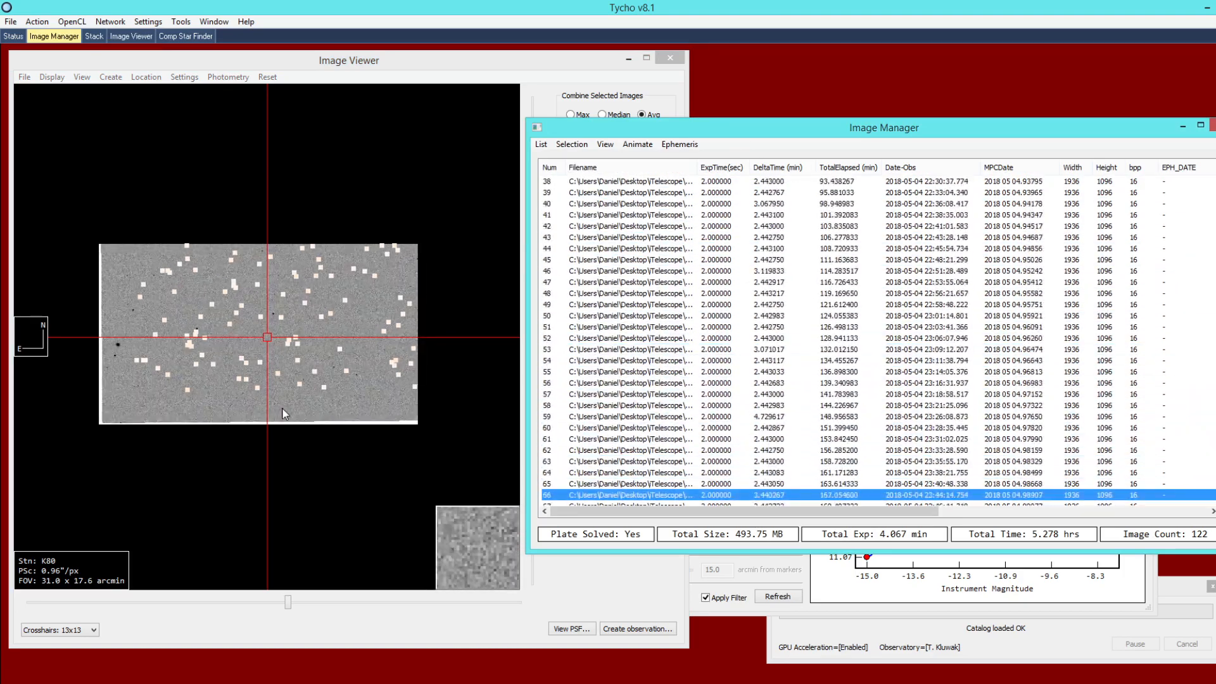
{"action": "key", "text": "Down"}
{"action": "left_click", "coordinate": [293, 411]}
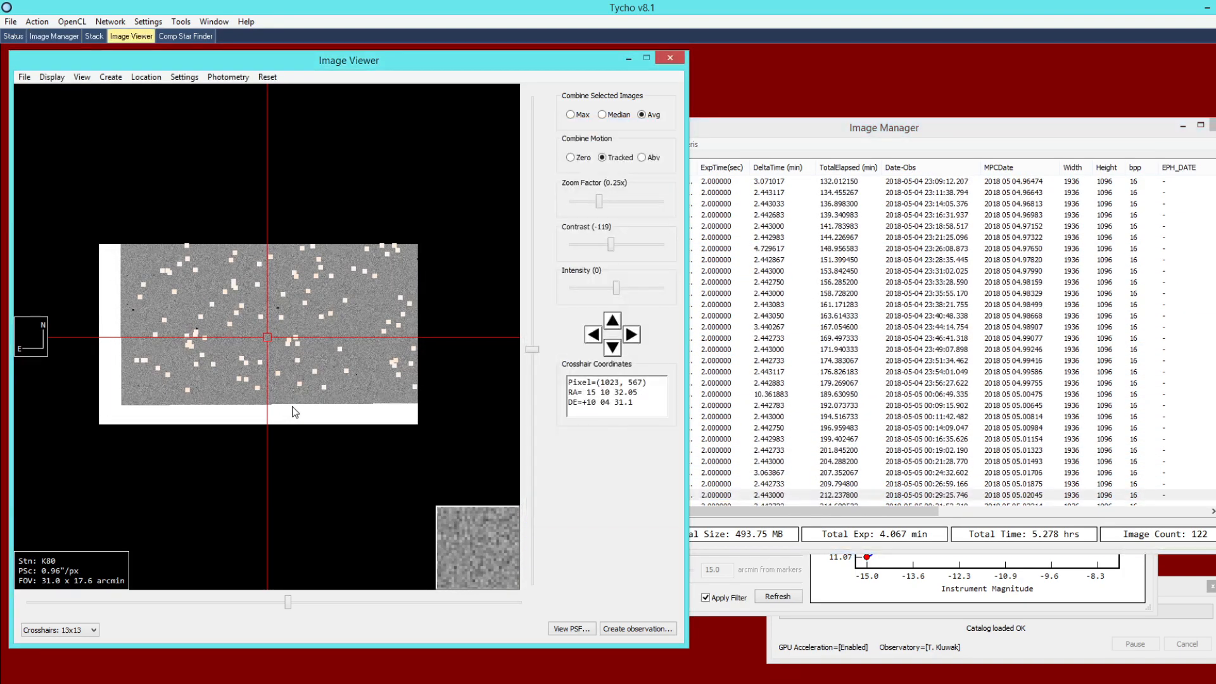
{"action": "scroll", "coordinate": [300, 407], "scroll_direction": "down", "scroll_amount": 1}
{"action": "scroll", "coordinate": [298, 407], "scroll_direction": "up", "scroll_amount": 1}
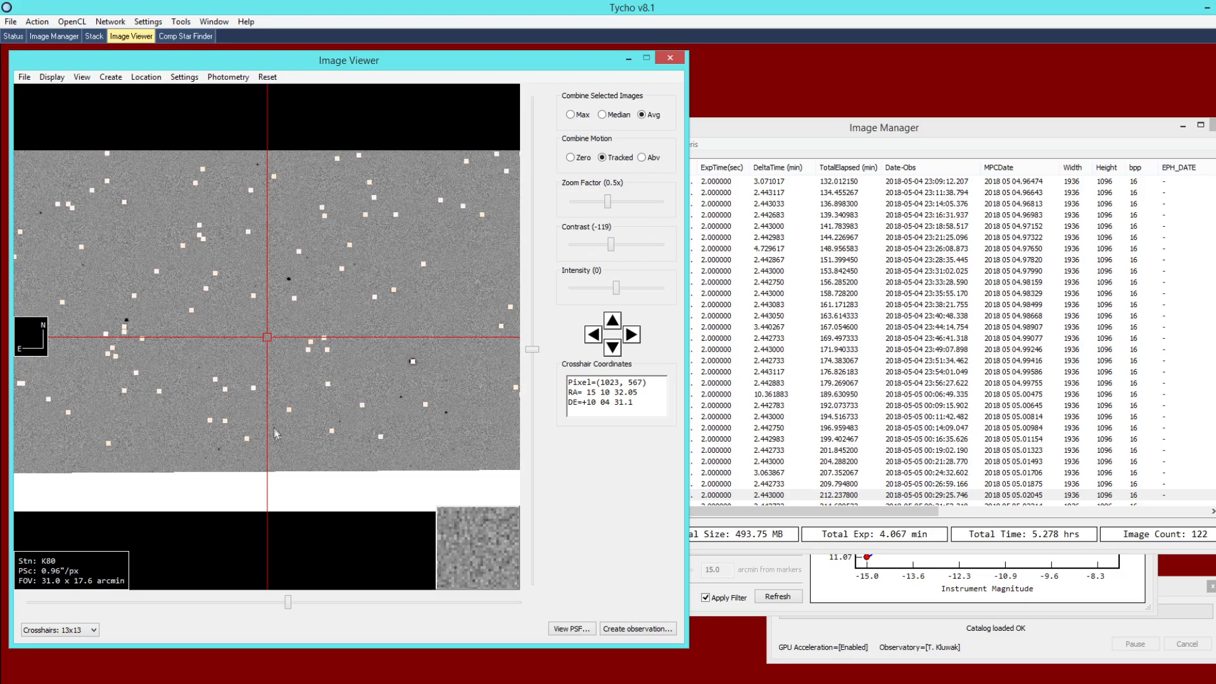
Step on through the last images of the set, return to image 1, and check the strip lost at the field's lower edge
{"action": "left_click", "coordinate": [736, 150]}
{"action": "key", "text": "Down"}
{"action": "key", "text": "Down"}
{"action": "key", "text": "Down"}
{"action": "key", "text": "Down"}
{"action": "key", "text": "Down"}
{"action": "key", "text": "Down"}
{"action": "key", "text": "Down"}
{"action": "key", "text": "Down"}
{"action": "key", "text": "Down"}
{"action": "key", "text": "Down"}
{"action": "key", "text": "Down"}
{"action": "key", "text": "Down"}
{"action": "key", "text": "Down"}
{"action": "key", "text": "Down"}
{"action": "key", "text": "Down"}
{"action": "key", "text": "Down"}
{"action": "key", "text": "Down"}
{"action": "key", "text": "Down"}
{"action": "key", "text": "Down"}
{"action": "key", "text": "Down"}
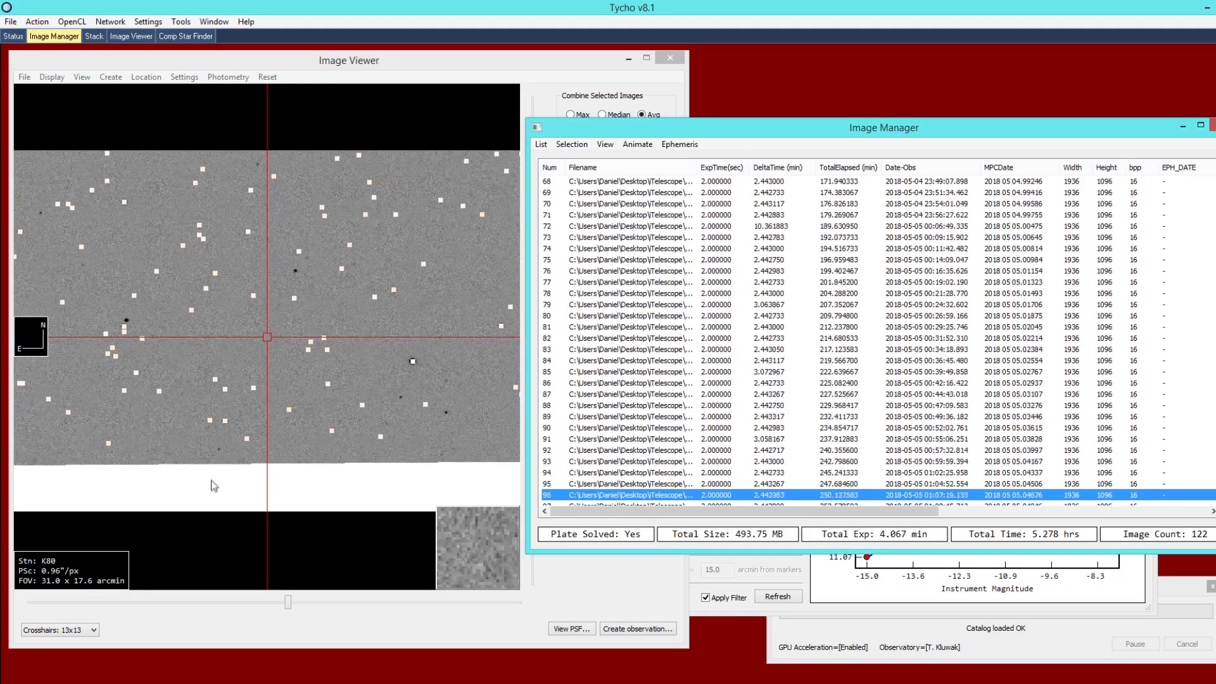
{"action": "key", "text": "Down"}
{"action": "key", "text": "Down"}
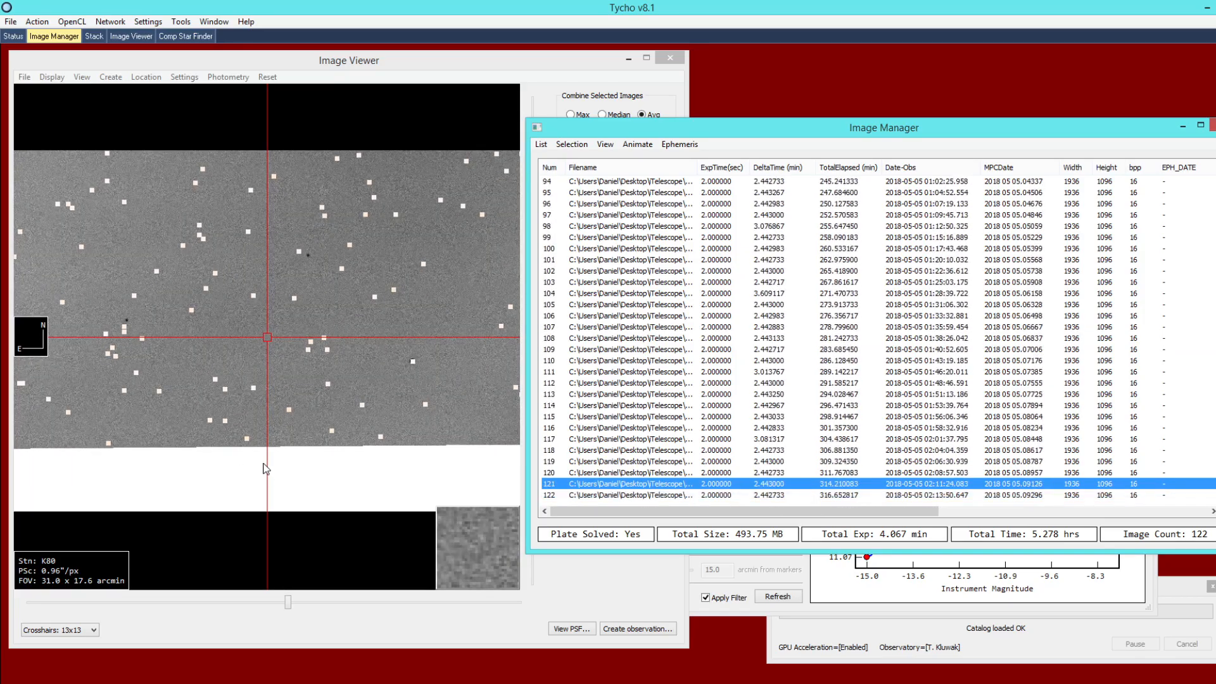
{"action": "key", "text": "Up"}
{"action": "key", "text": "Up"}
{"action": "key", "text": "Up"}
{"action": "key", "text": "Up"}
{"action": "key", "text": "Up"}
{"action": "key", "text": "Up"}
{"action": "key", "text": "Up"}
{"action": "key", "text": "Up"}
{"action": "key", "text": "Up"}
{"action": "key", "text": "Up"}
{"action": "key", "text": "Up"}
{"action": "key", "text": "Up"}
{"action": "key", "text": "Up"}
{"action": "key", "text": "Up"}
{"action": "key", "text": "Up"}
{"action": "key", "text": "Up"}
{"action": "key", "text": "Up"}
{"action": "key", "text": "Up"}
{"action": "key", "text": "Up"}
{"action": "key", "text": "Up"}
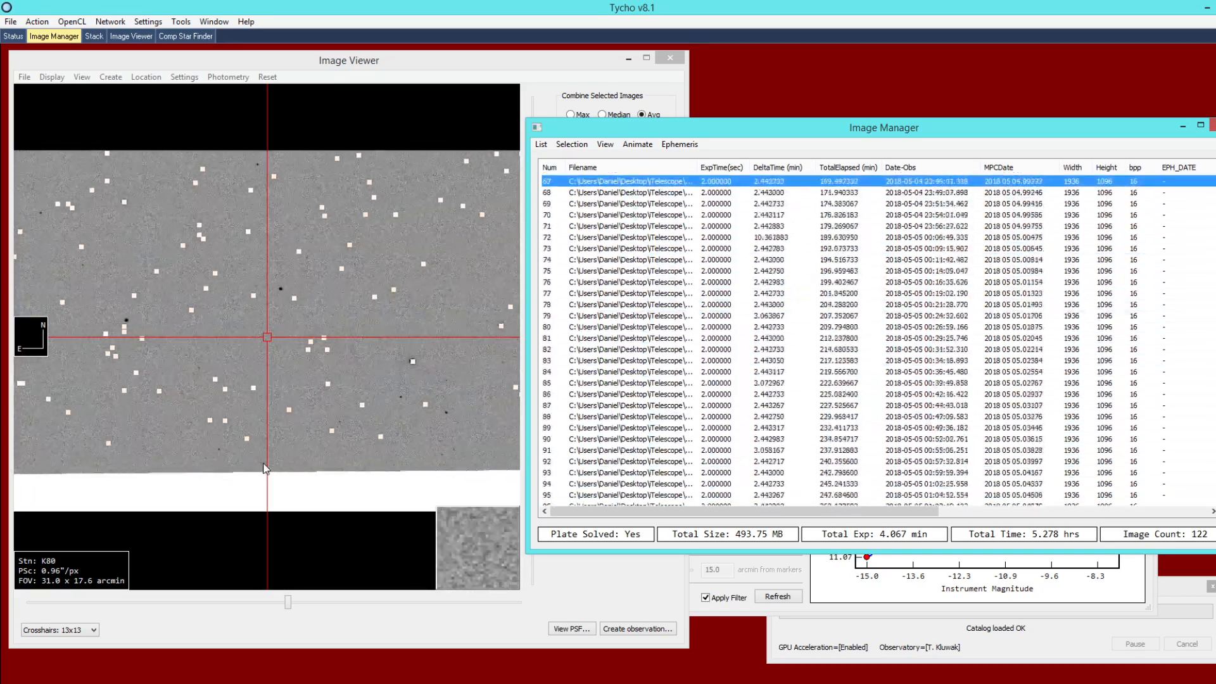
{"action": "key", "text": "Up"}
{"action": "key", "text": "Up"}
{"action": "key", "text": "Up"}
{"action": "key", "text": "Up"}
{"action": "key", "text": "Up"}
{"action": "key", "text": "Up"}
{"action": "key", "text": "Up"}
{"action": "key", "text": "Up"}
{"action": "key", "text": "Up"}
{"action": "key", "text": "Up"}
{"action": "key", "text": "Up"}
{"action": "key", "text": "Up"}
{"action": "key", "text": "Up"}
{"action": "key", "text": "Up"}
{"action": "key", "text": "Up"}
{"action": "key", "text": "Up"}
{"action": "key", "text": "Up"}
{"action": "key", "text": "Up"}
{"action": "key", "text": "Up"}
{"action": "key", "text": "Up"}
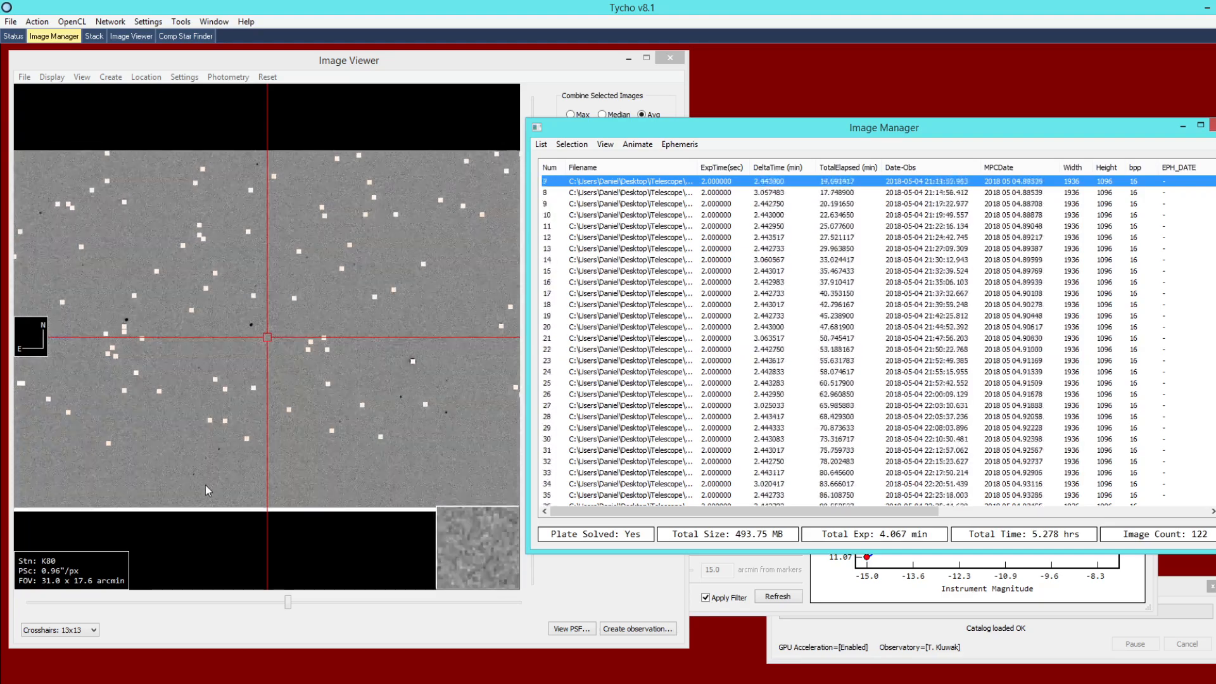
{"action": "left_click", "coordinate": [205, 485]}
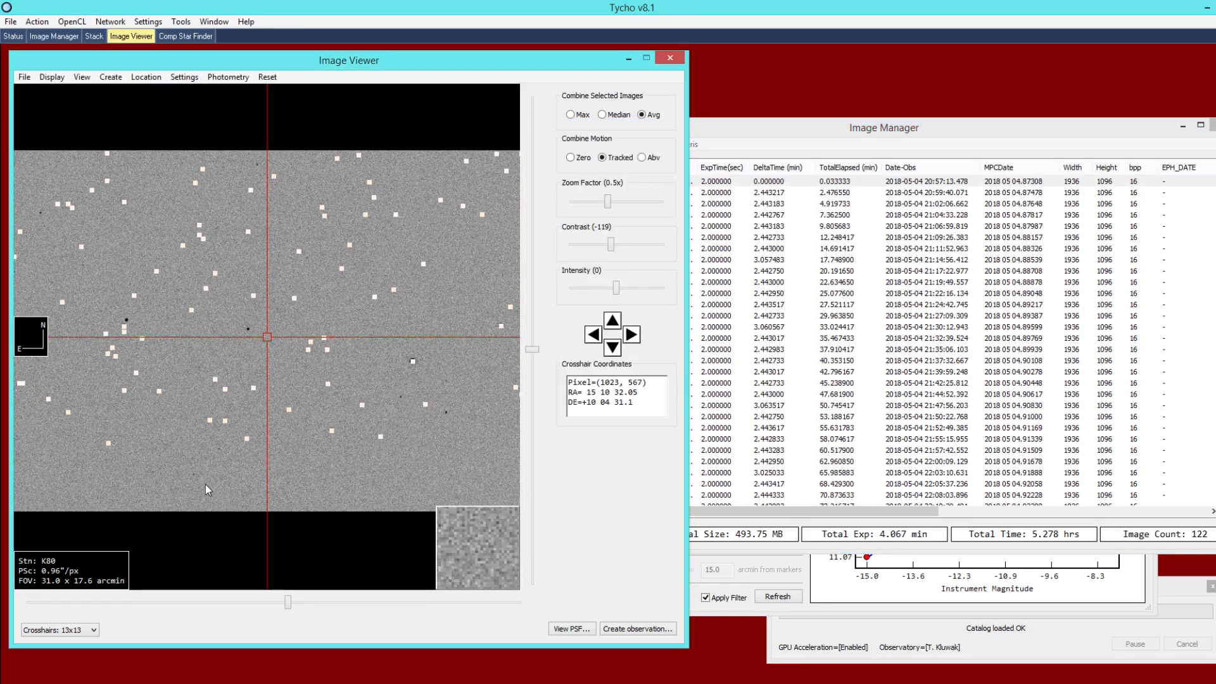
Turn off the minimum and maximum visibility filters, refresh the comparison stars, and inspect the stars near the field's lower edge
{"action": "left_click", "coordinate": [823, 593]}
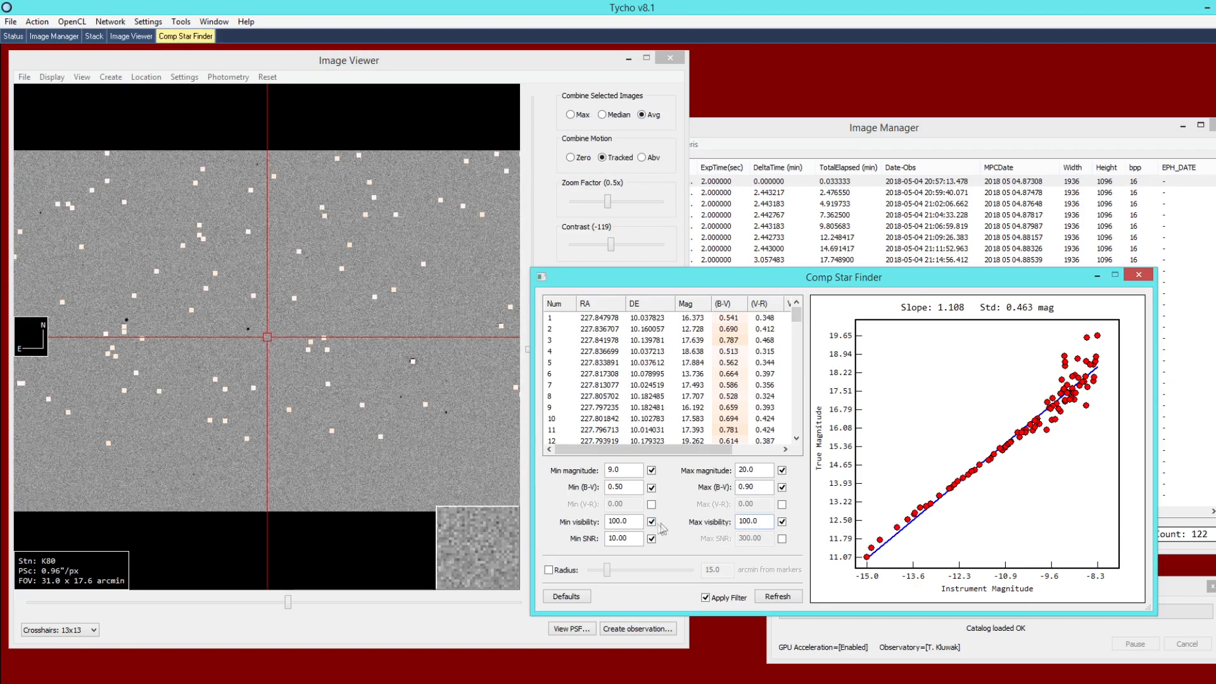
{"action": "left_click", "coordinate": [651, 521]}
{"action": "left_click", "coordinate": [782, 521]}
{"action": "left_click", "coordinate": [776, 596]}
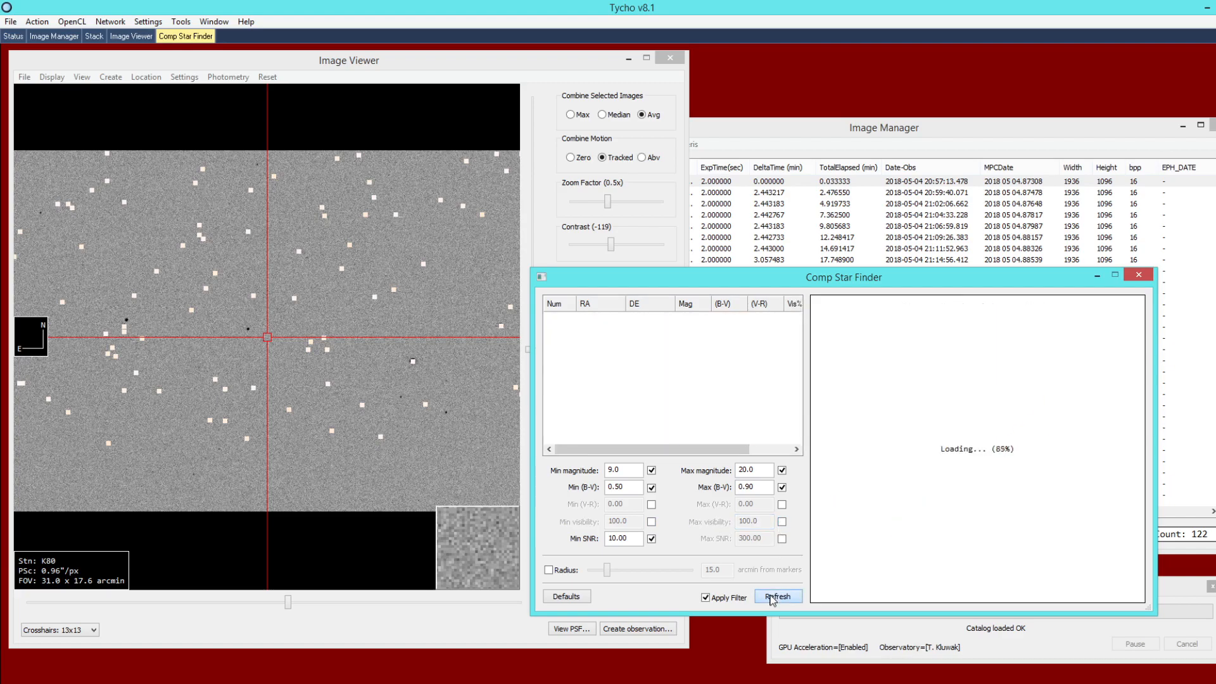
{"action": "left_click", "coordinate": [156, 468]}
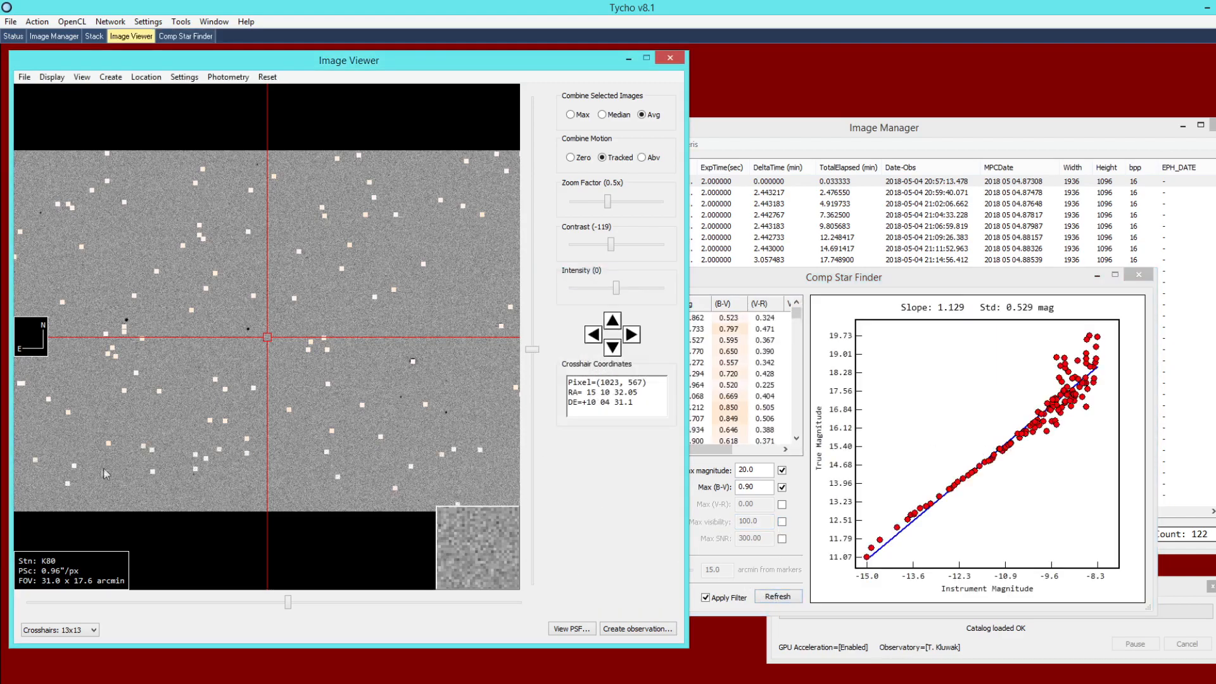
{"action": "scroll", "coordinate": [152, 463], "scroll_direction": "down", "scroll_amount": 1}
{"action": "scroll", "coordinate": [237, 433], "scroll_direction": "up", "scroll_amount": 1}
Turn the minimum and maximum visibility filters back on at 100.0 and refresh the comparison stars
{"action": "left_click", "coordinate": [763, 286]}
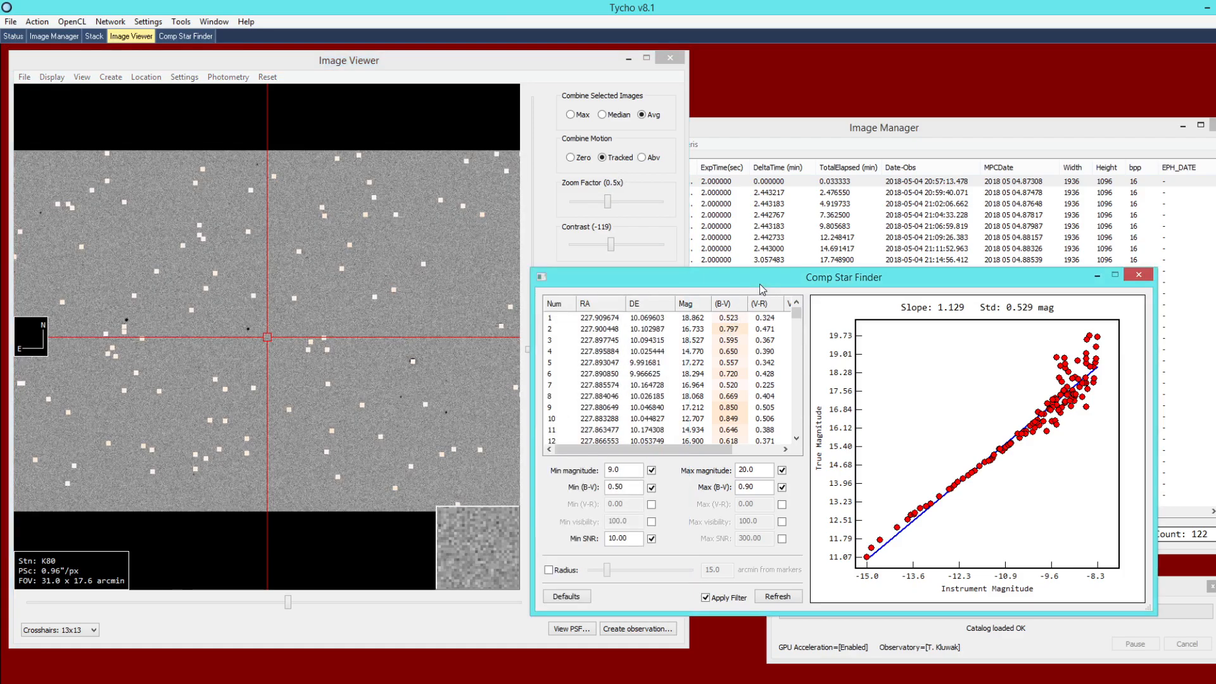
{"action": "left_click", "coordinate": [651, 521]}
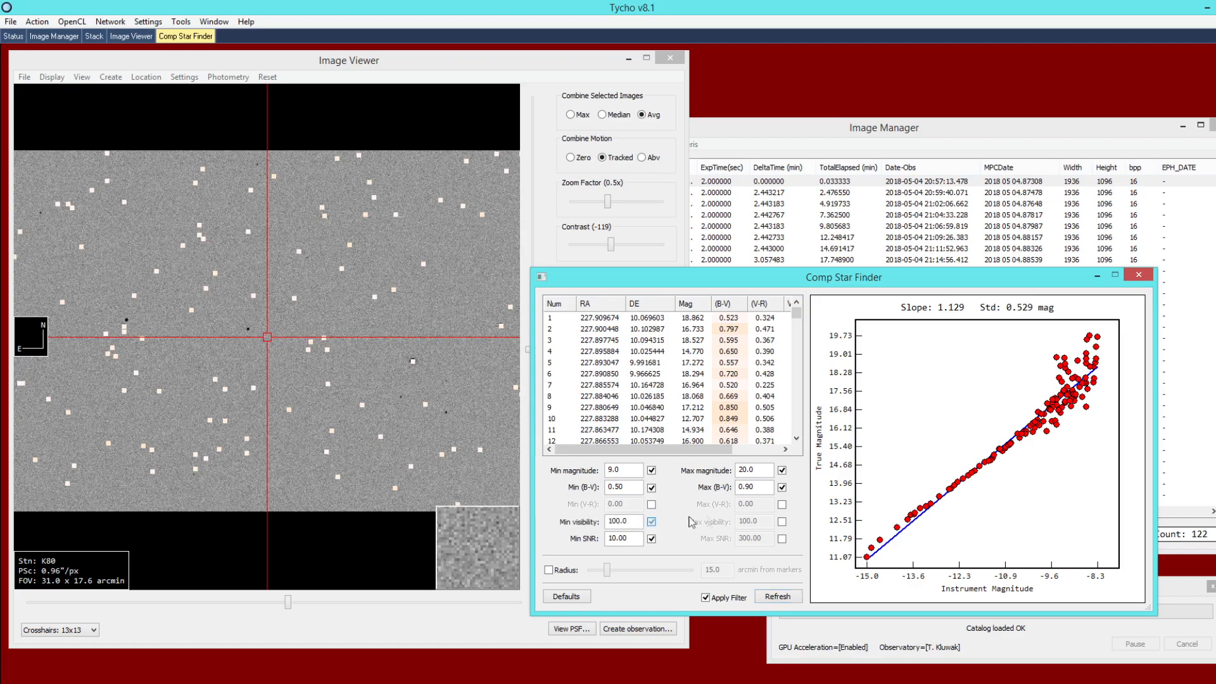
{"action": "left_click", "coordinate": [781, 521]}
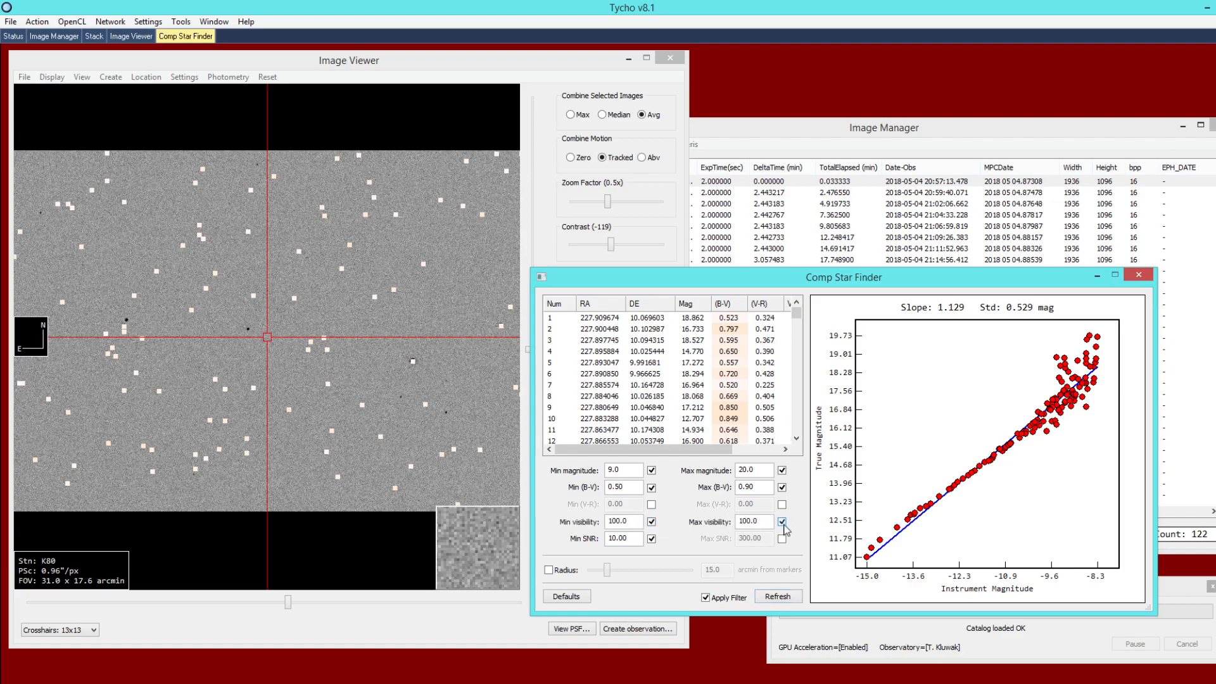
{"action": "left_click", "coordinate": [778, 597]}
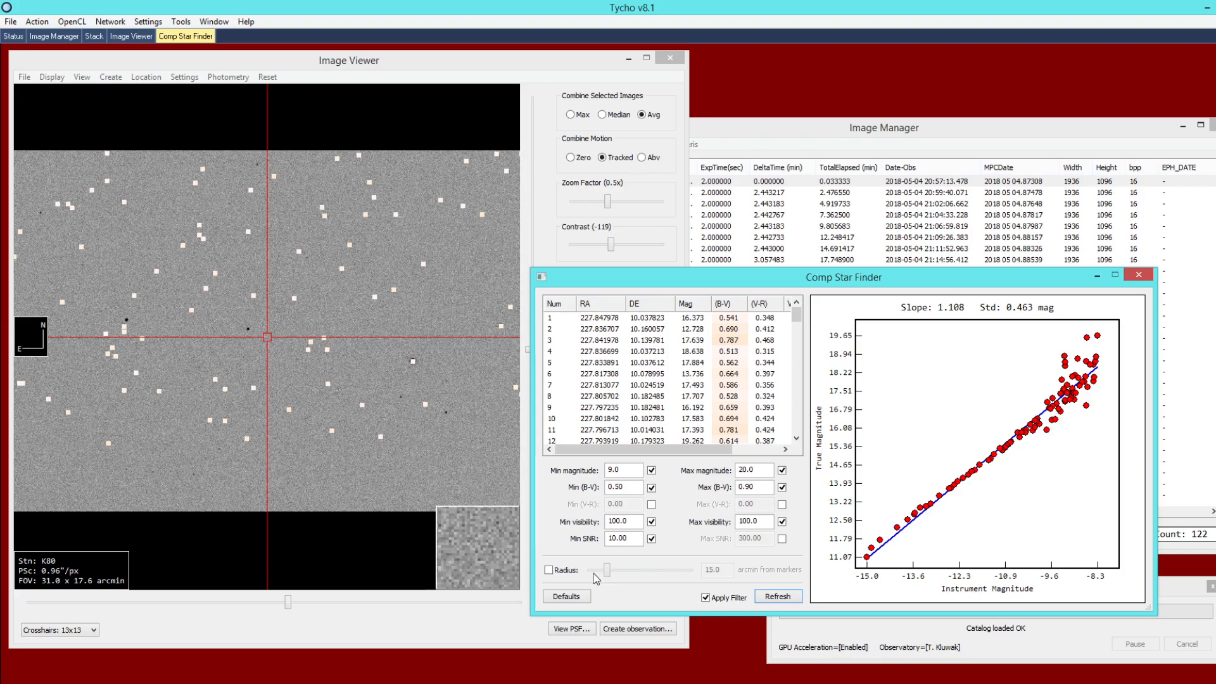
Enable the radius filter for the comparison stars and create Marker 1 near the centre of the field
{"action": "left_click", "coordinate": [555, 573]}
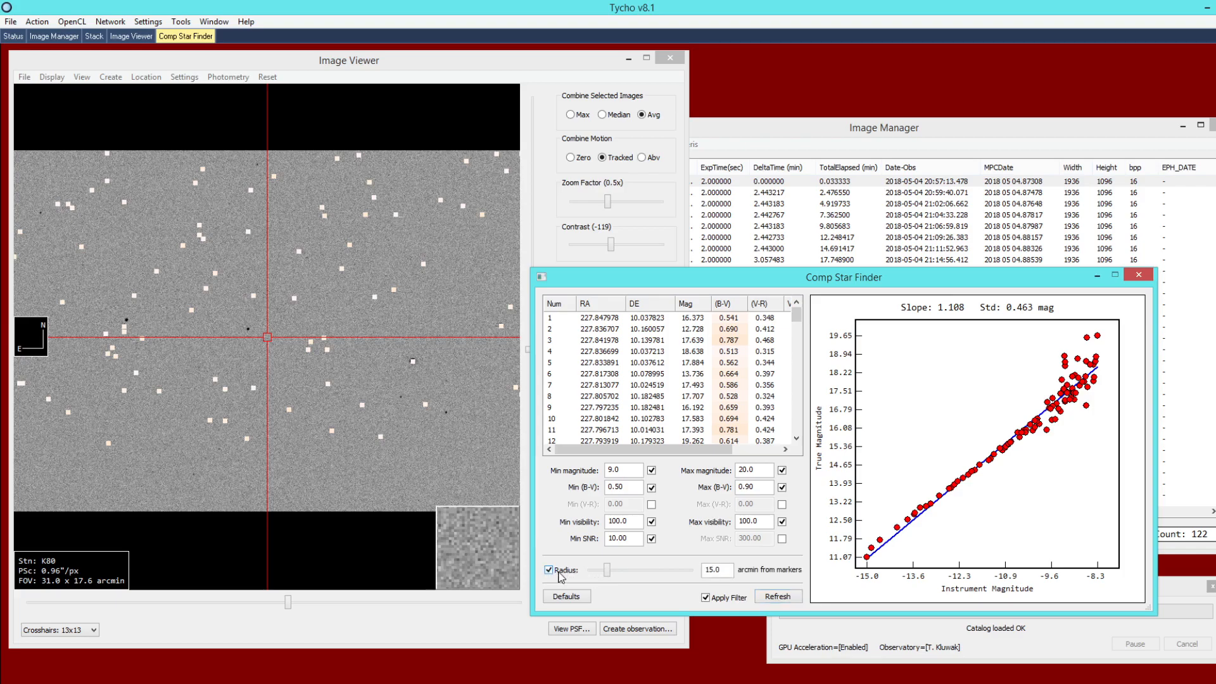
{"action": "left_click", "coordinate": [256, 351]}
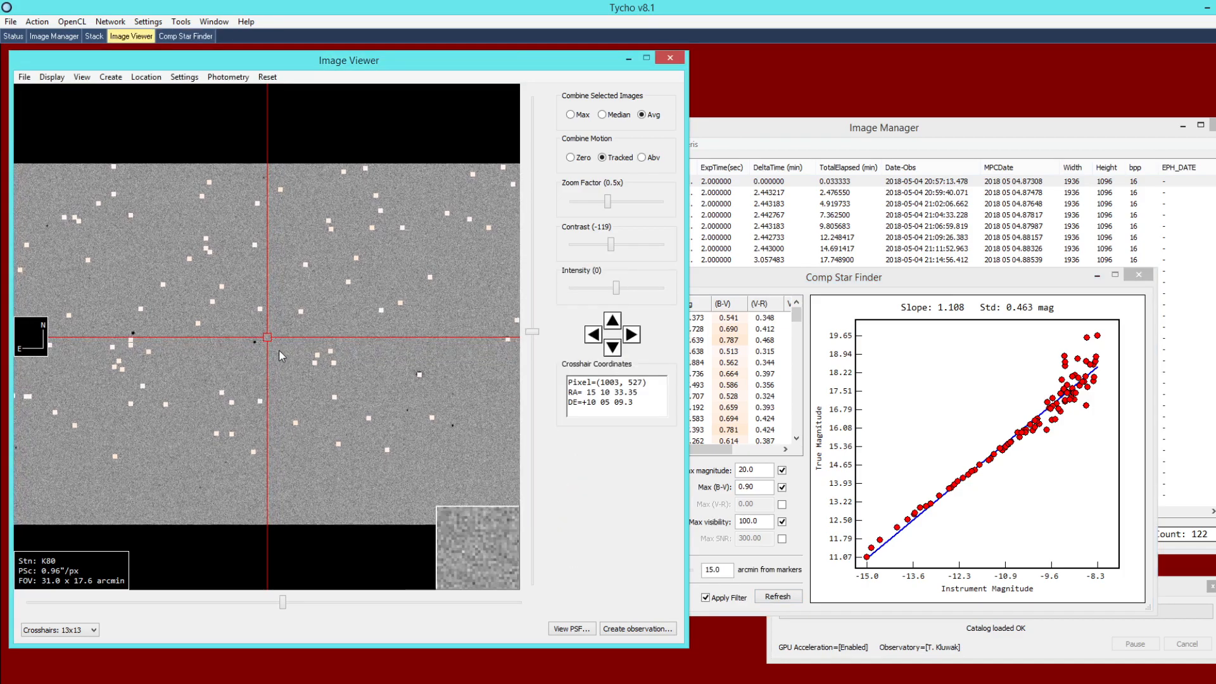
{"action": "right_click", "coordinate": [288, 359]}
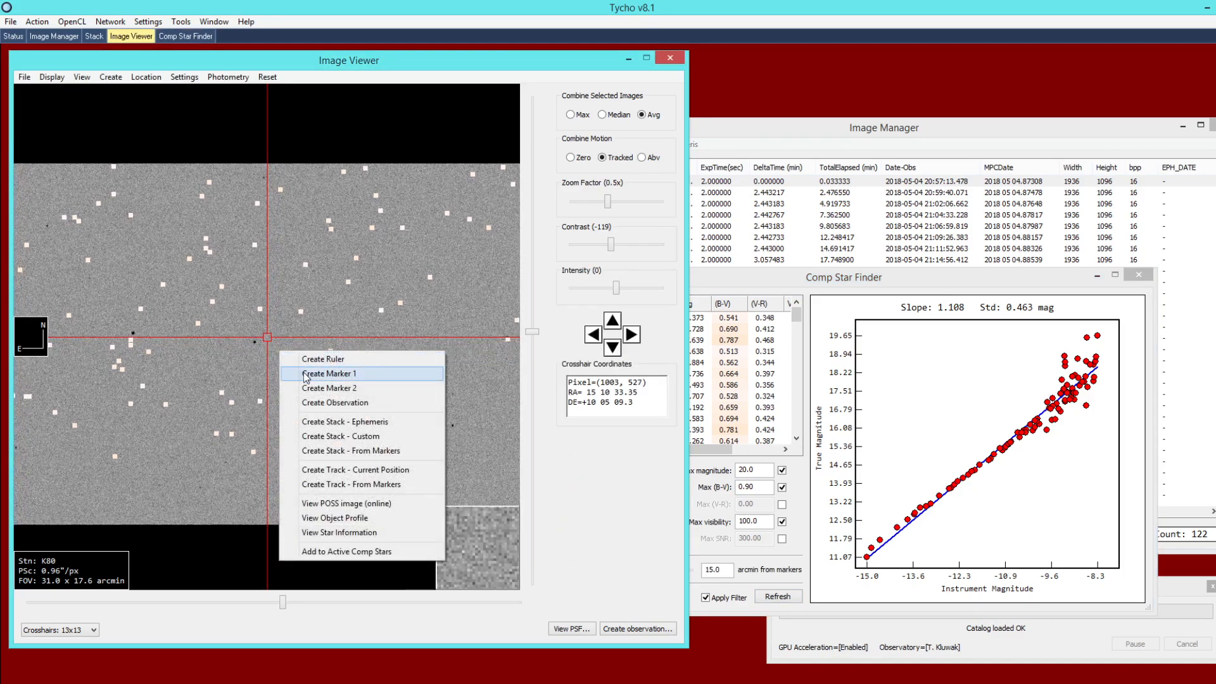
{"action": "left_click", "coordinate": [306, 374]}
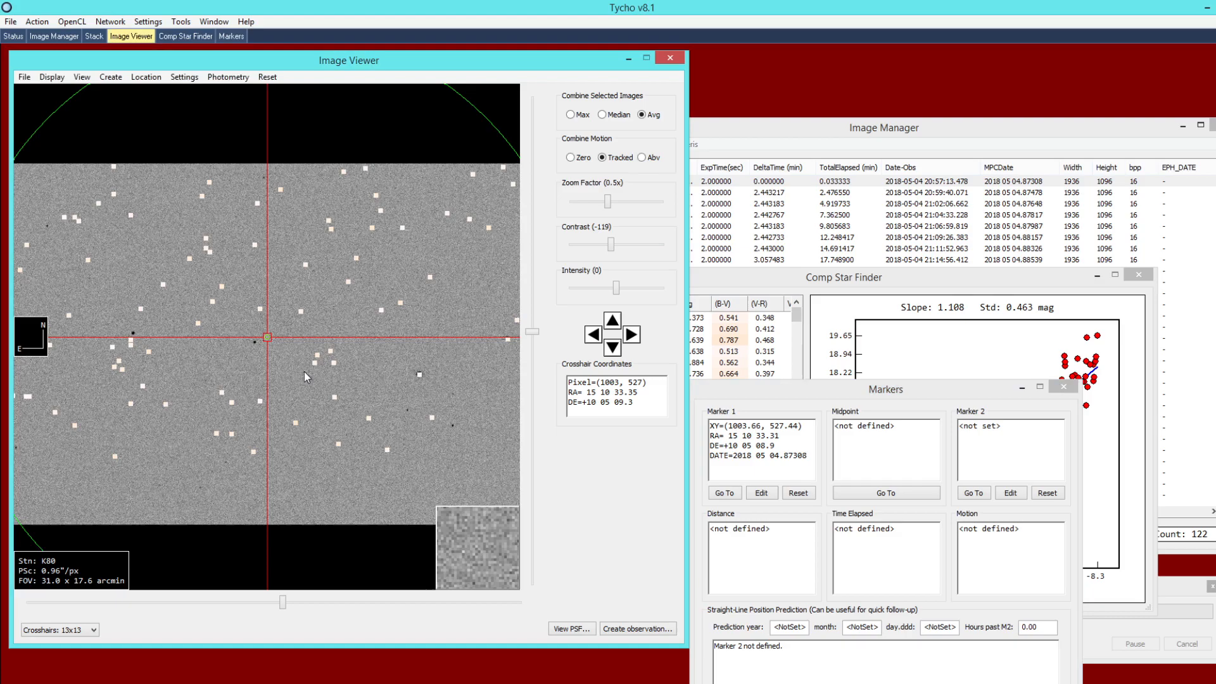
Reduce the comparison star radius to 4.8 arcmin from the markers and refresh the comparison stars
{"action": "scroll", "coordinate": [306, 376], "scroll_direction": "down", "scroll_amount": 1}
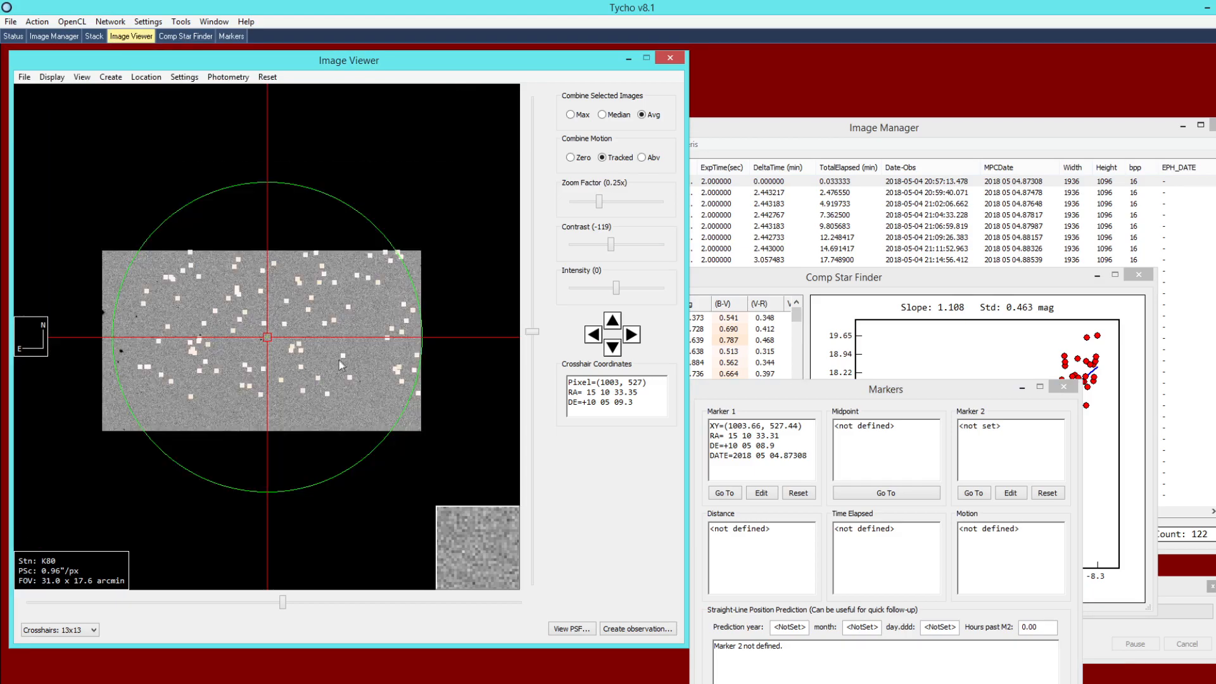
{"action": "left_click", "coordinate": [712, 276]}
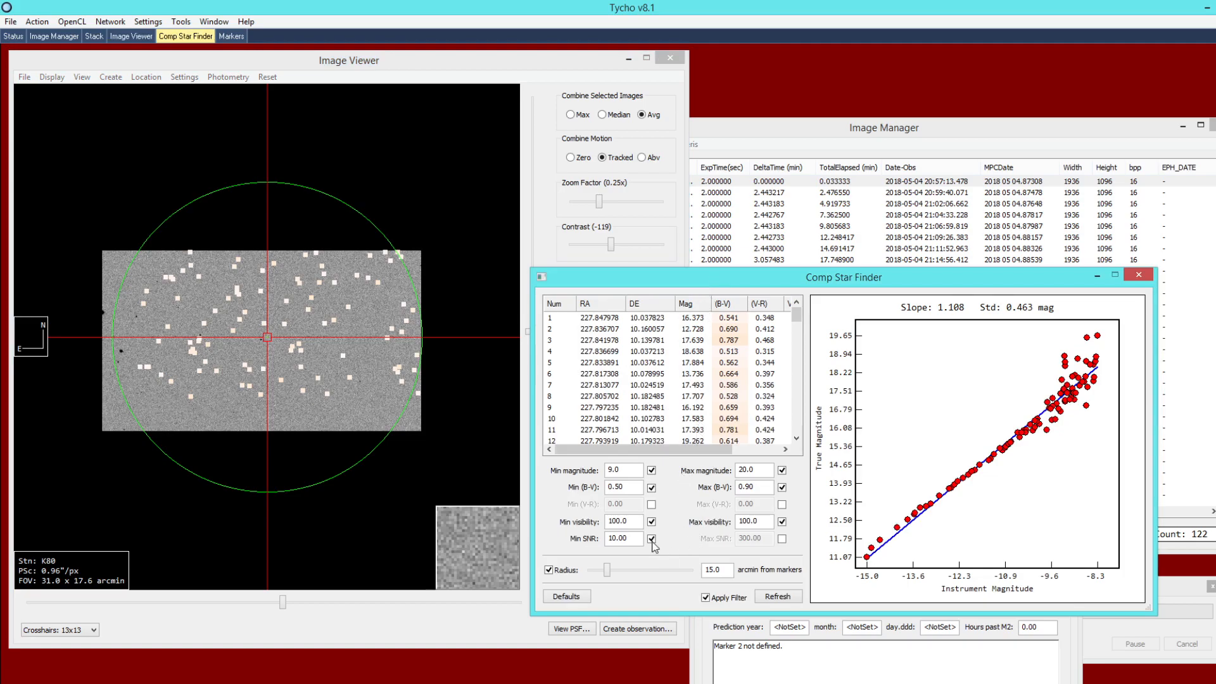
{"action": "mouse_move", "coordinate": [609, 569]}
{"action": "left_mouse_down"}
{"action": "mouse_move", "coordinate": [624, 570]}
{"action": "mouse_move", "coordinate": [600, 571]}
{"action": "left_mouse_up"}
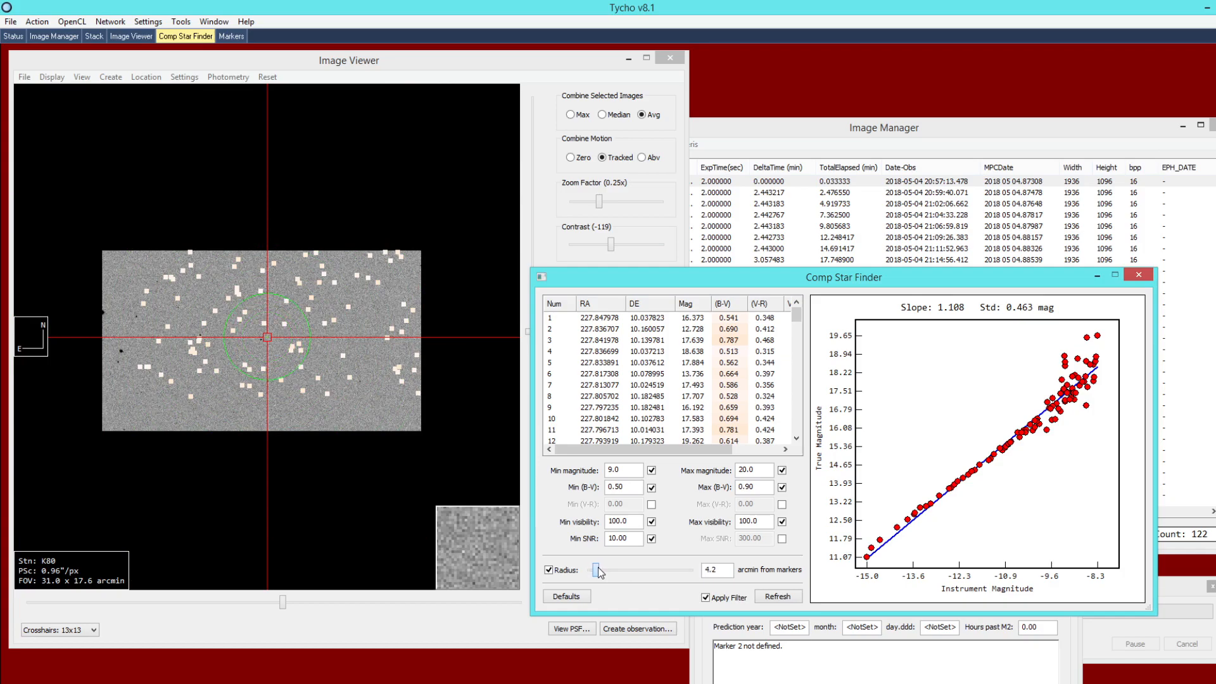
{"action": "left_click", "coordinate": [767, 598]}
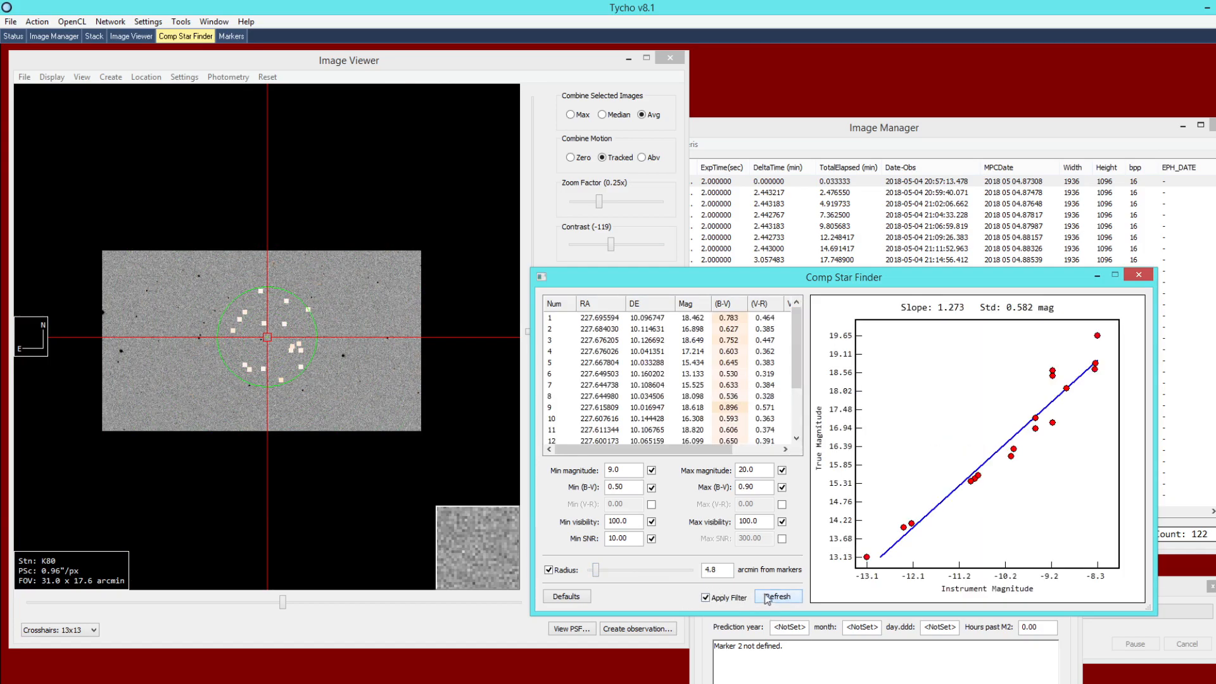
Inspect the comparison stars inside the radius circle, move the Markers window aside, and bring the Comp Star Finder back to the front
{"action": "left_click", "coordinate": [378, 400]}
{"action": "scroll", "coordinate": [366, 396], "scroll_direction": "up", "scroll_amount": 1}
{"action": "scroll", "coordinate": [359, 388], "scroll_direction": "up", "scroll_amount": 1}
{"action": "scroll", "coordinate": [359, 388], "scroll_direction": "down", "scroll_amount": 1}
{"action": "scroll", "coordinate": [358, 389], "scroll_direction": "down", "scroll_amount": 1}
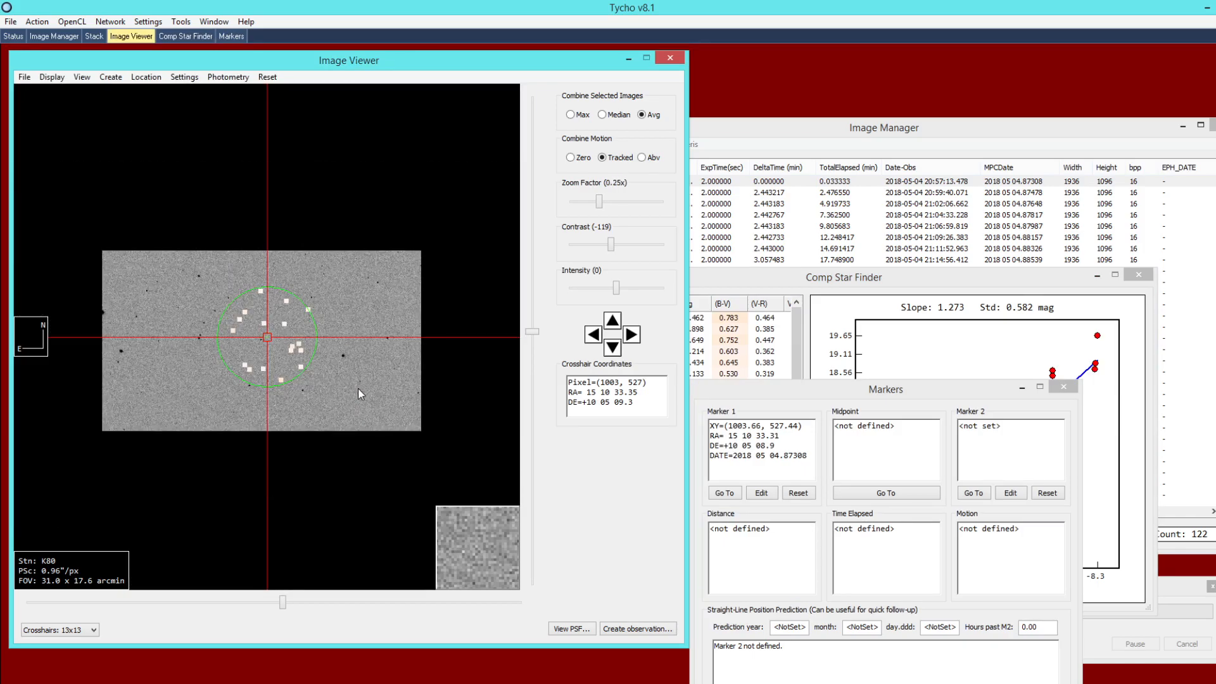
{"action": "scroll", "coordinate": [358, 388], "scroll_direction": "up", "scroll_amount": 1}
{"action": "left_click_drag", "start_coordinate": [755, 392], "coordinate": [946, 229]}
{"action": "left_click", "coordinate": [815, 278]}
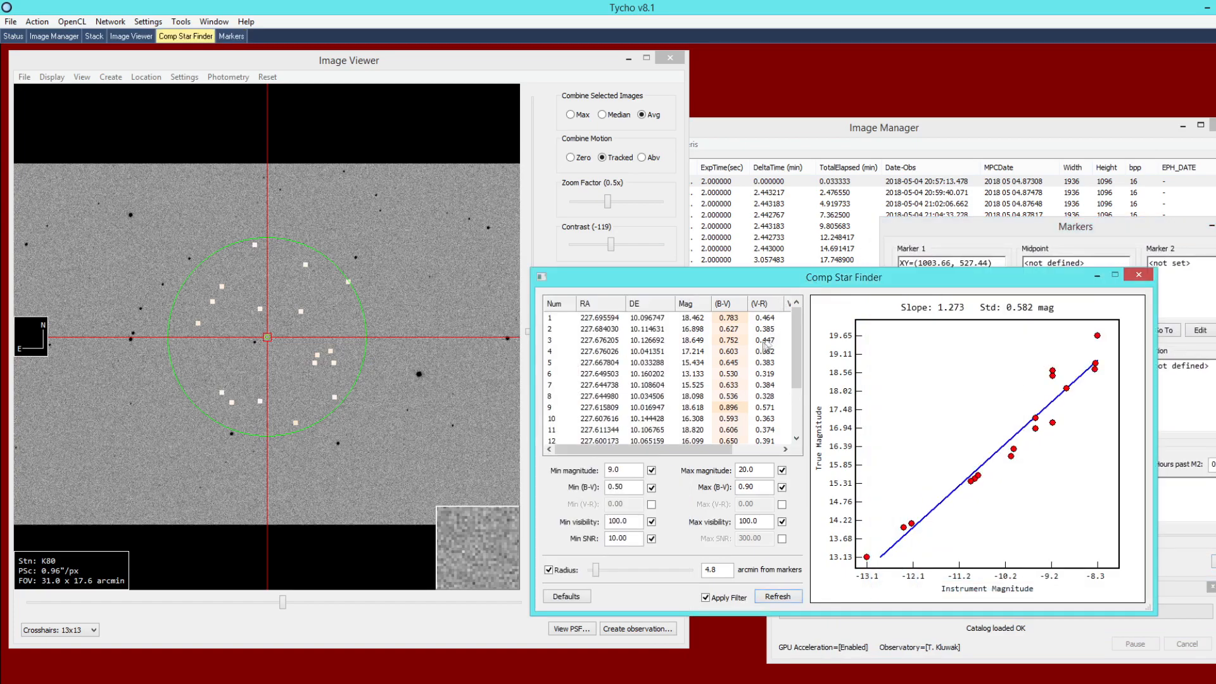